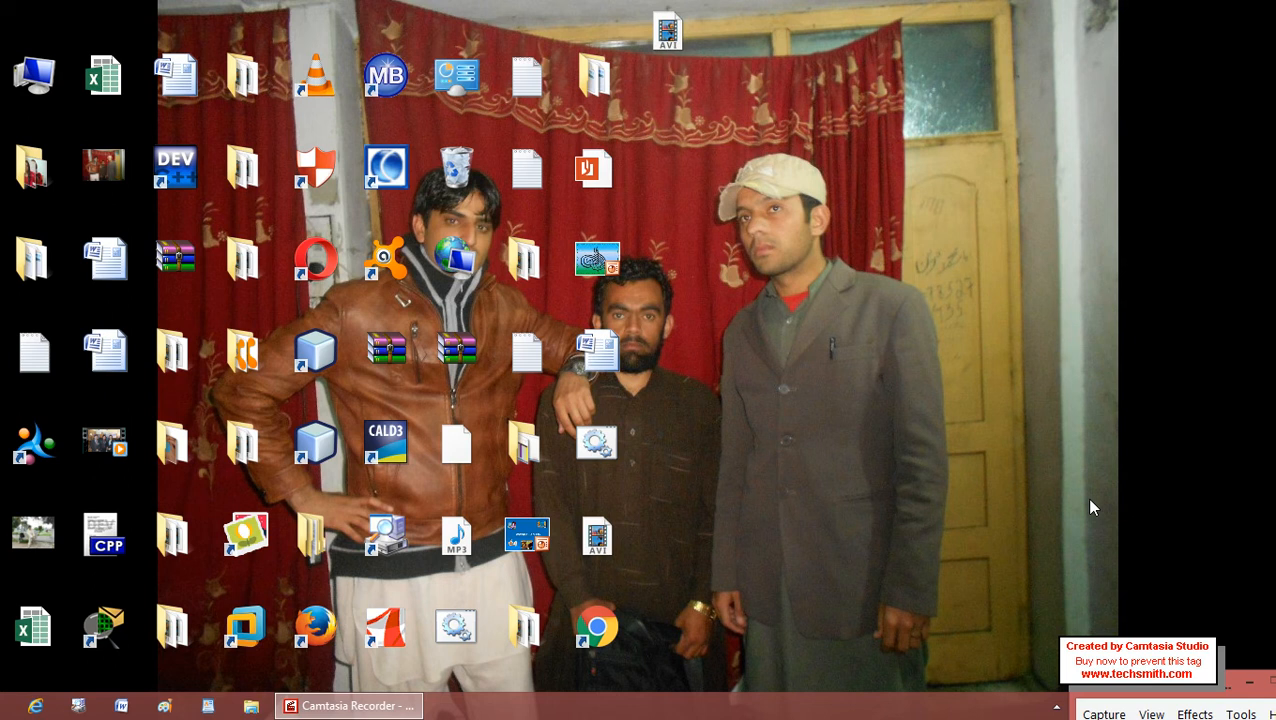
right_click(828, 268)
click(903, 322)
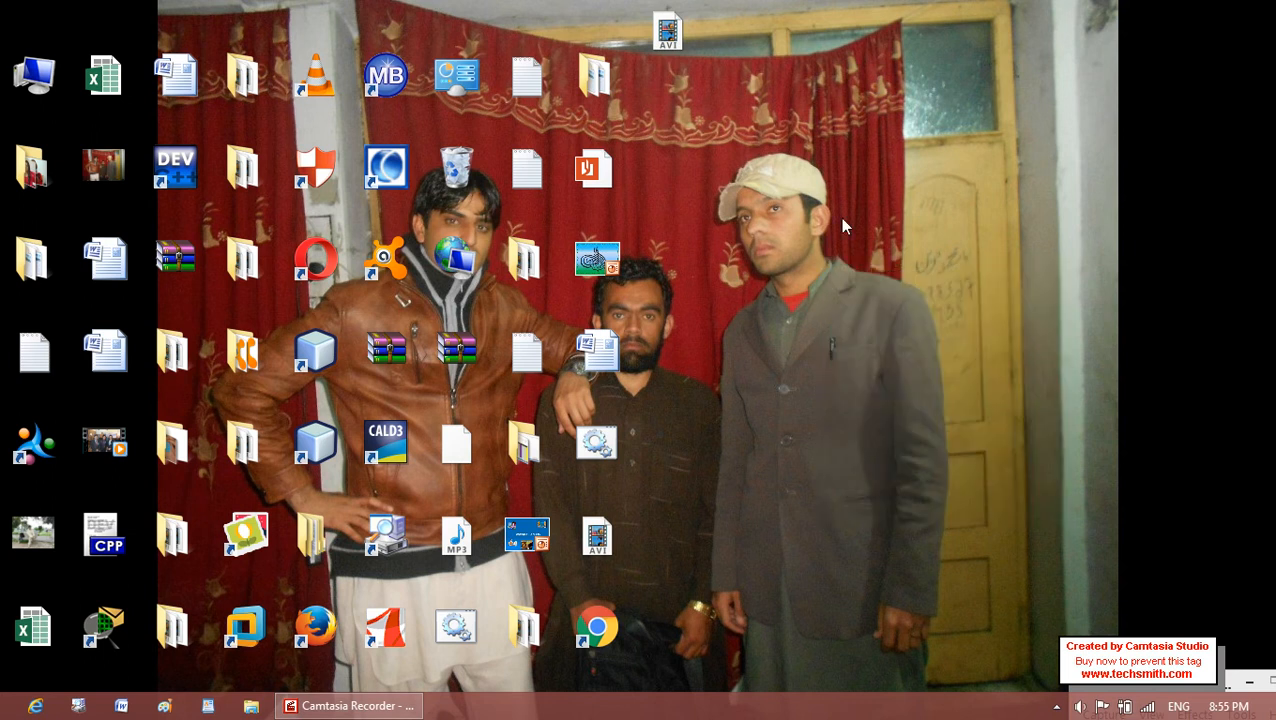
key(super+r)
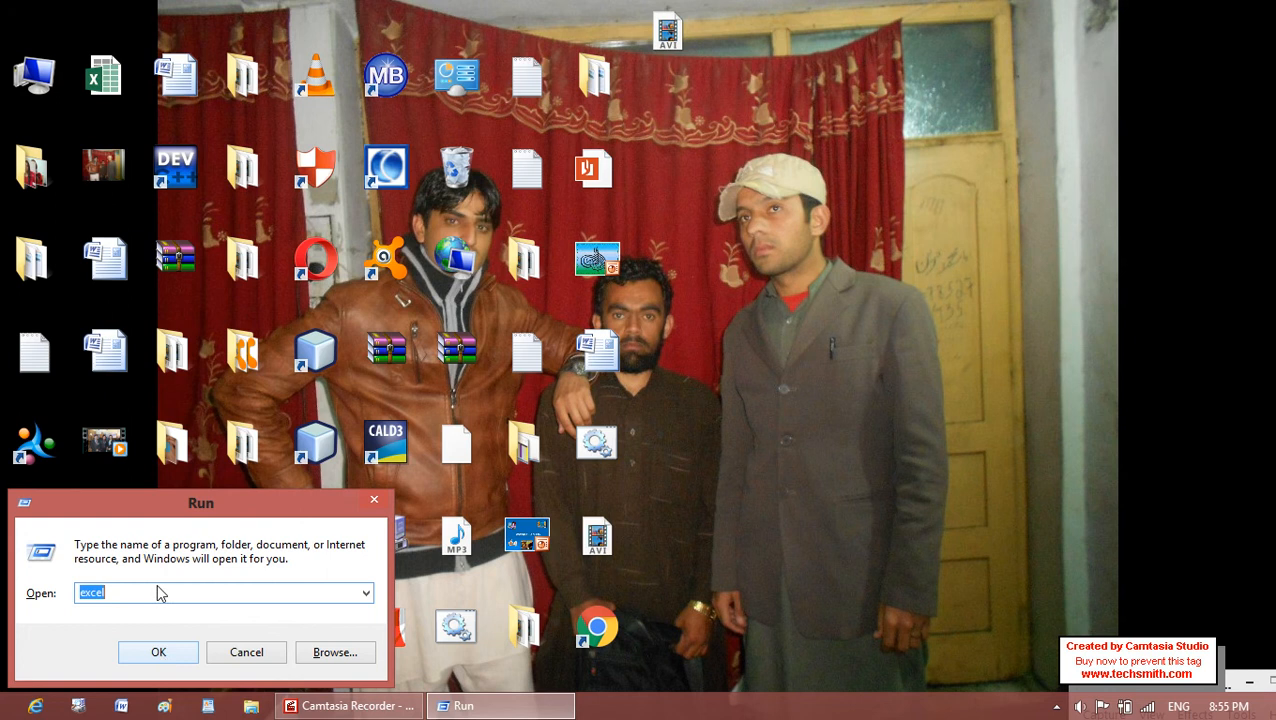
drag(181, 505, 671, 352)
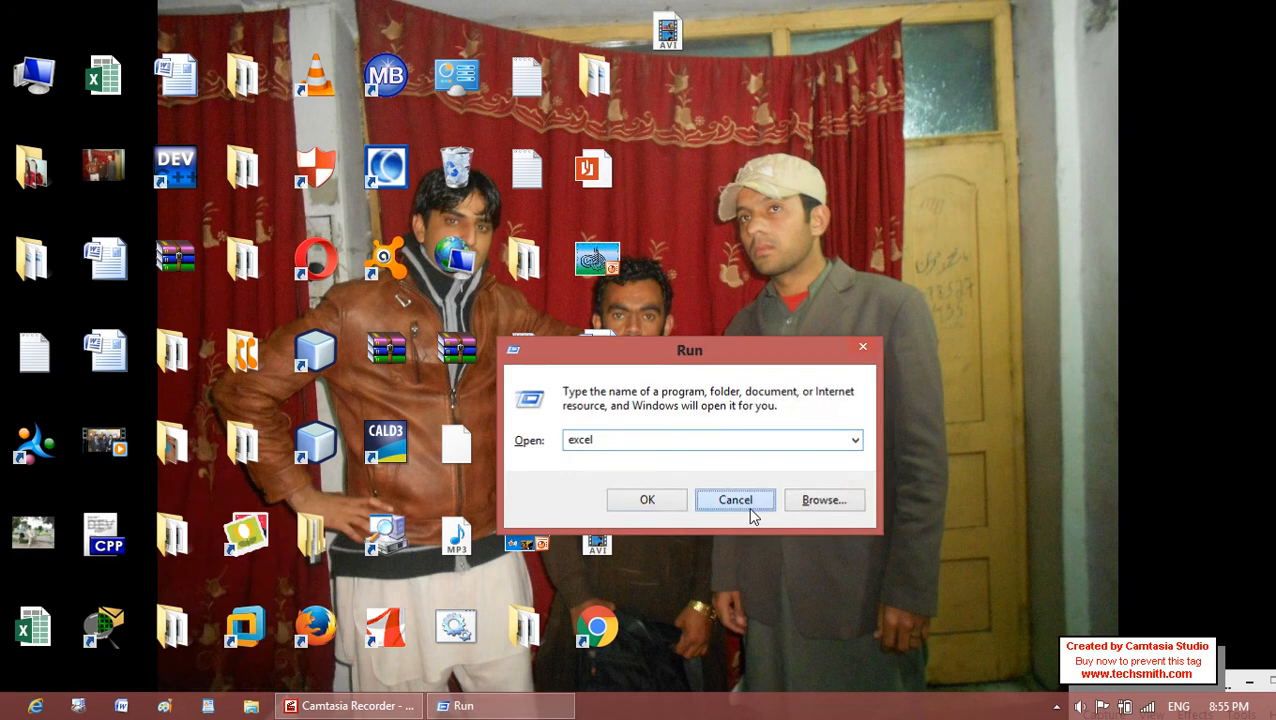
click(737, 503)
key(super+e)
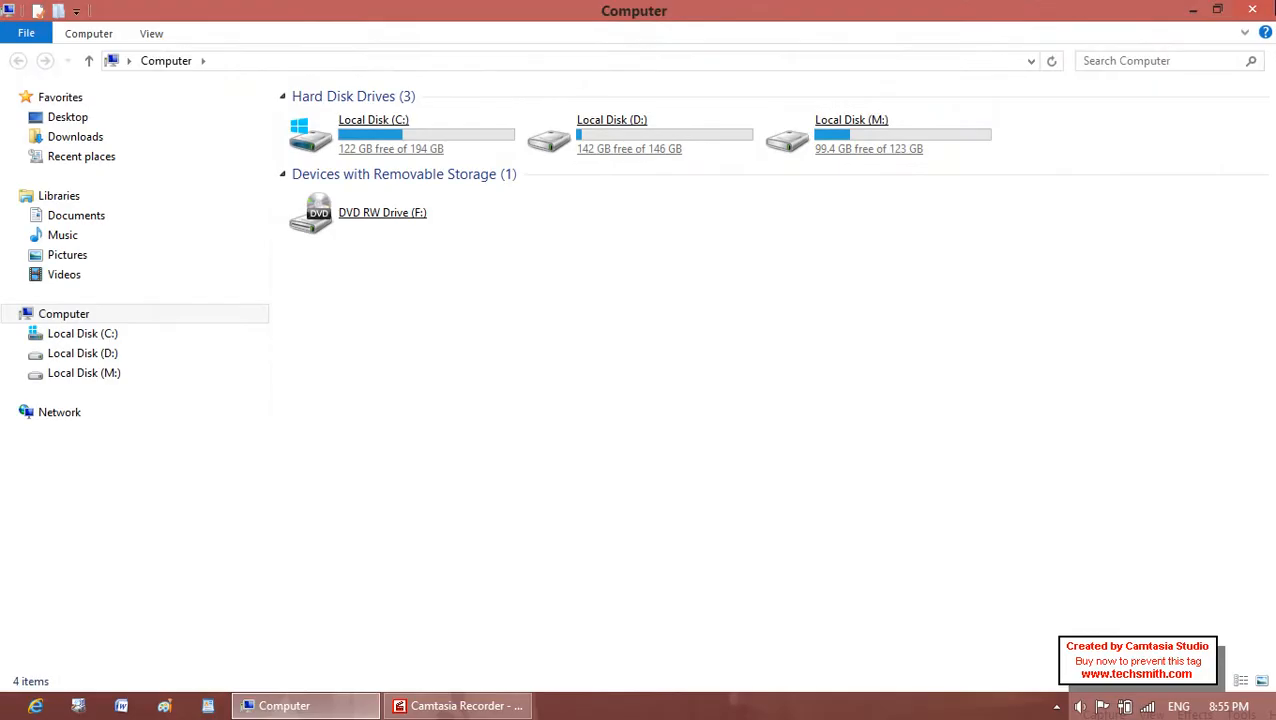
click(1252, 9)
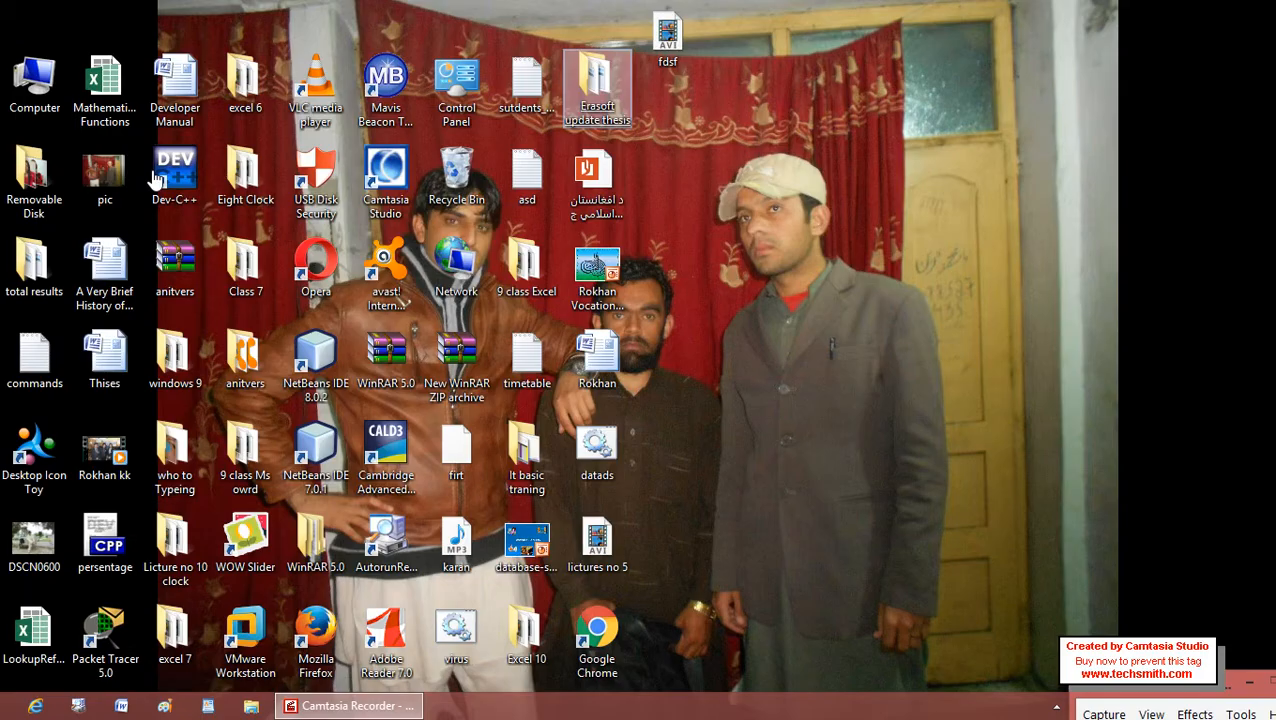
Open the class vedio folder on Local Disk (D:) and play the video 20160306_152924.
double_click(37, 90)
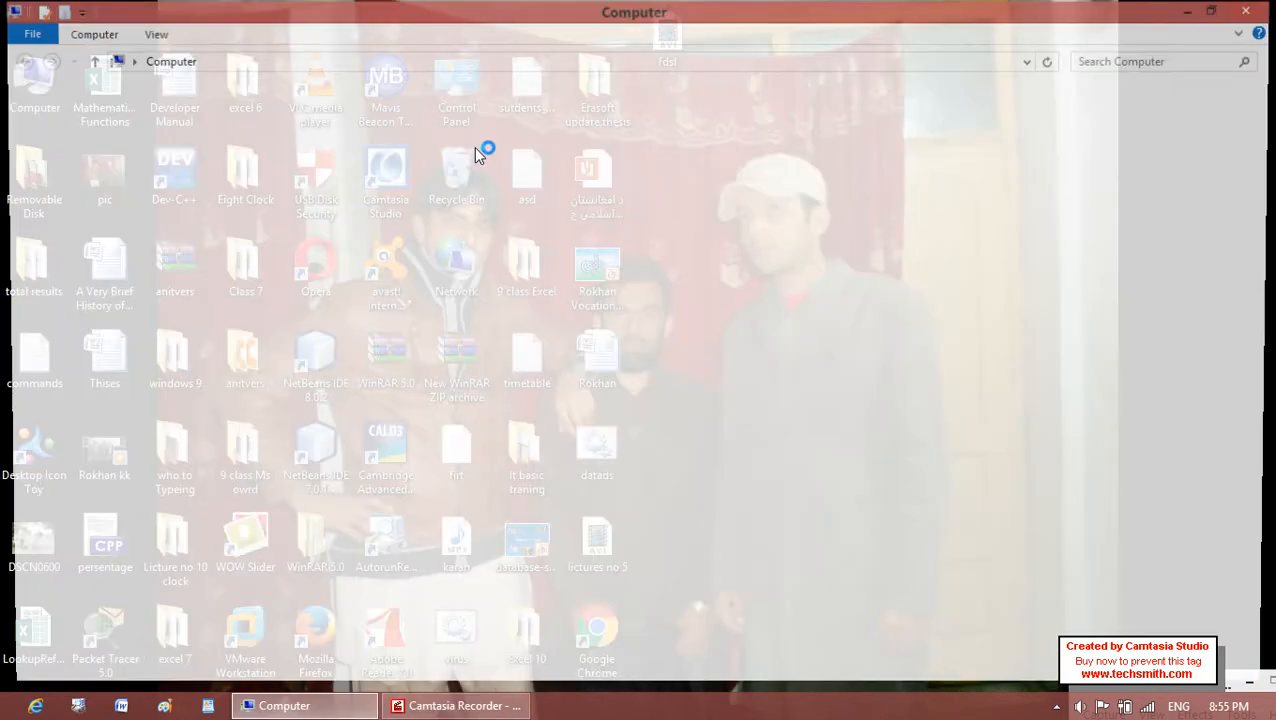
double_click(652, 163)
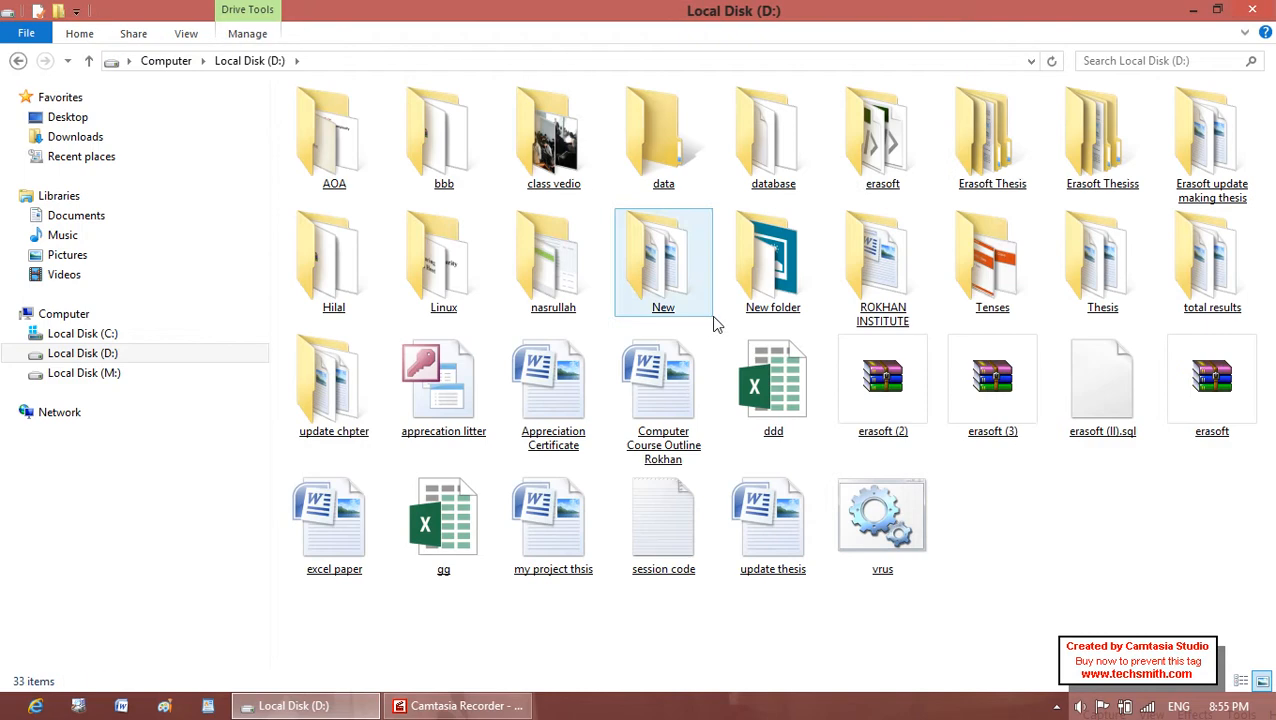
double_click(601, 175)
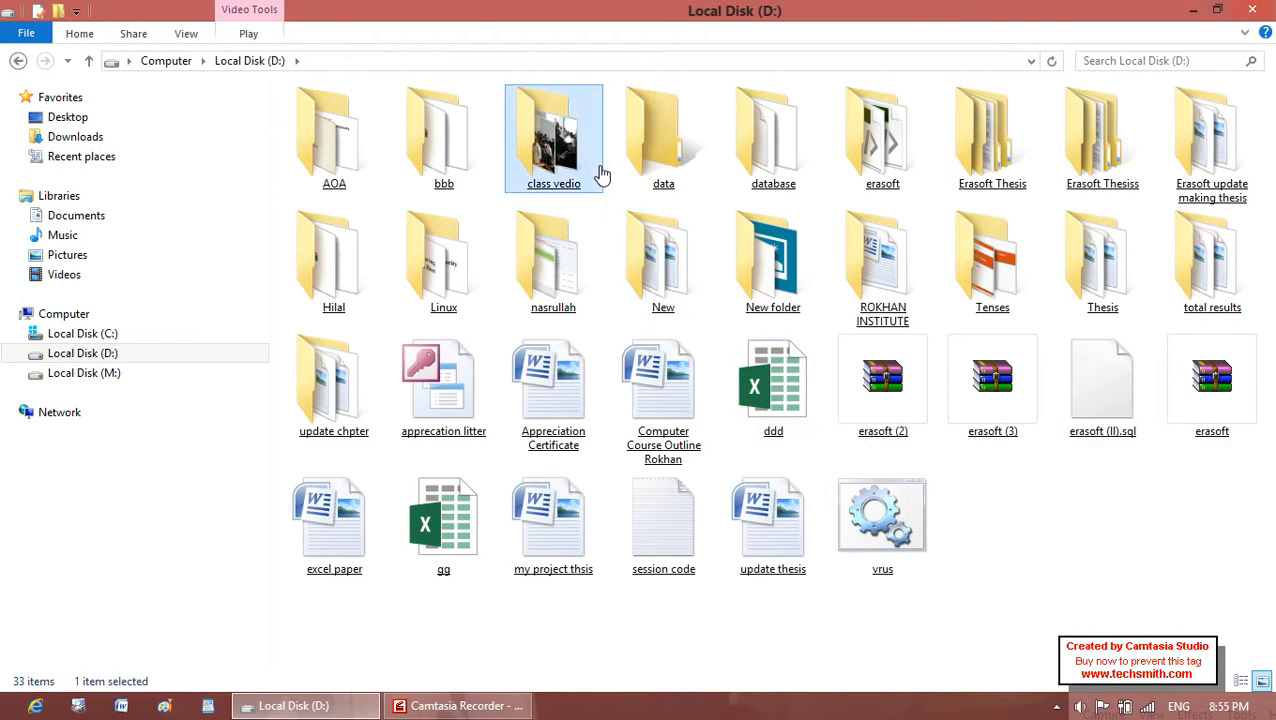
click(806, 170)
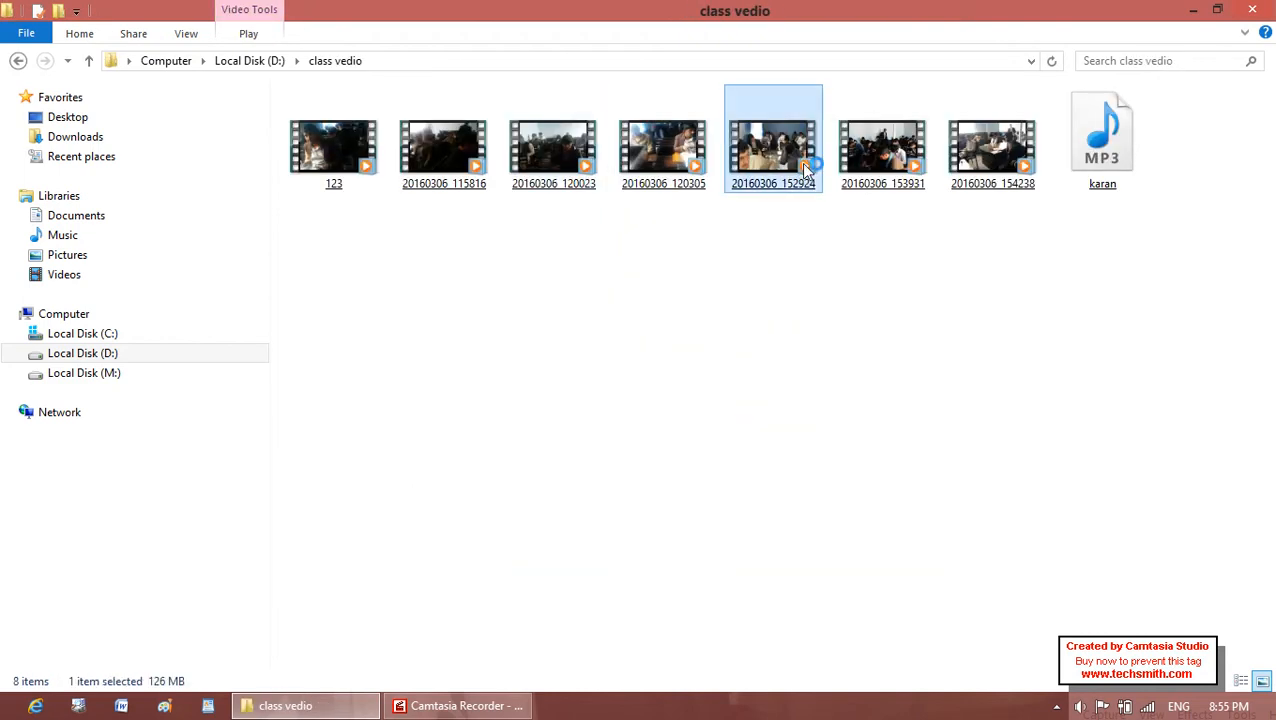
double_click(806, 170)
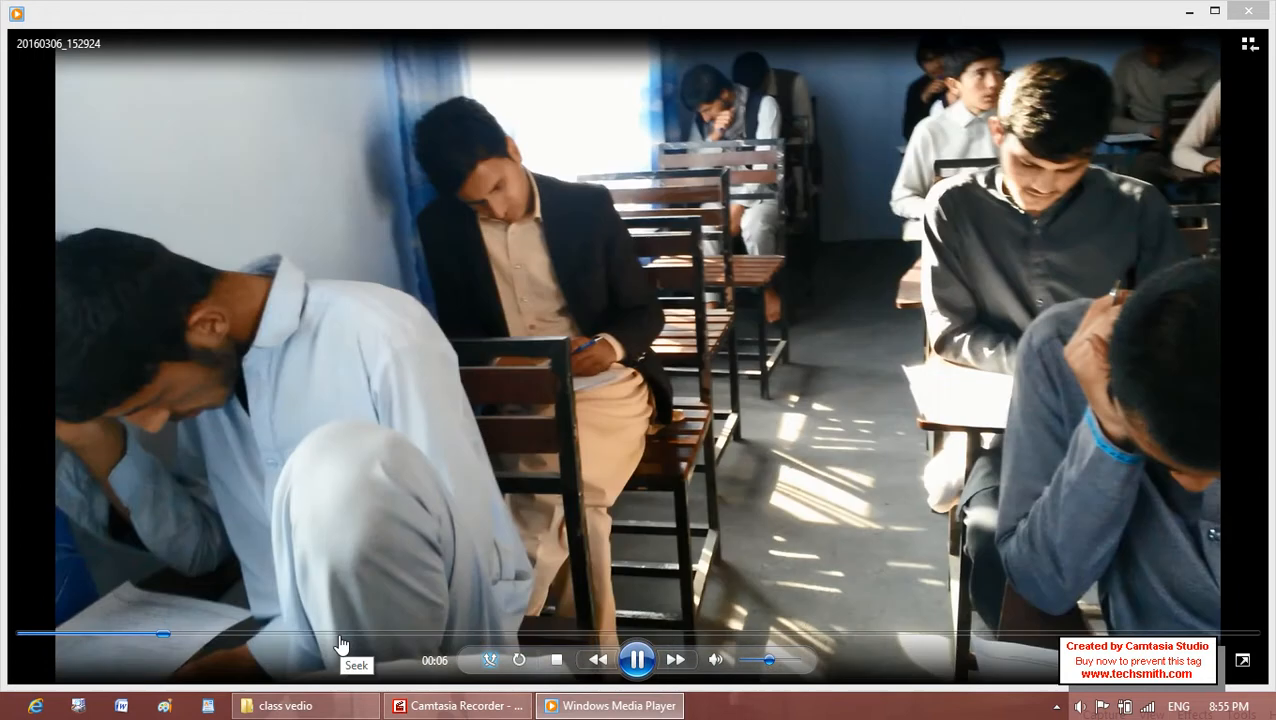
Watch the video in full screen, seek within it, and close both the player and the folder window.
double_click(449, 488)
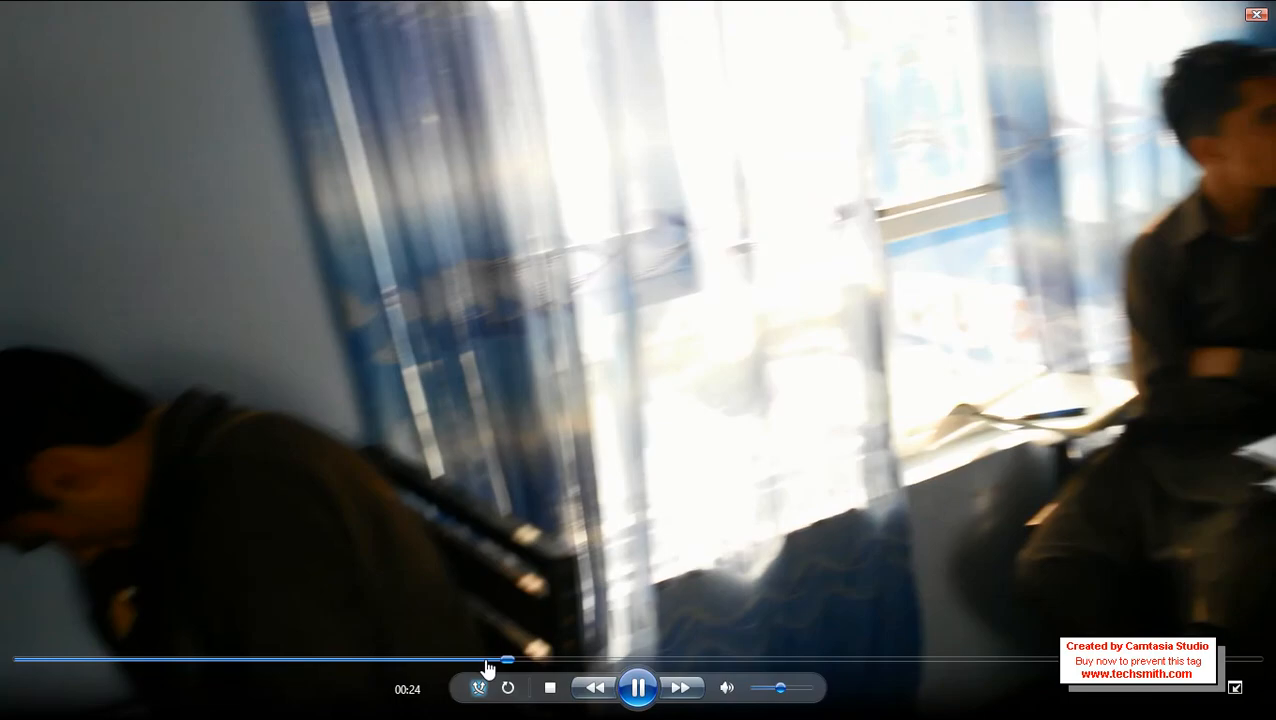
click(487, 661)
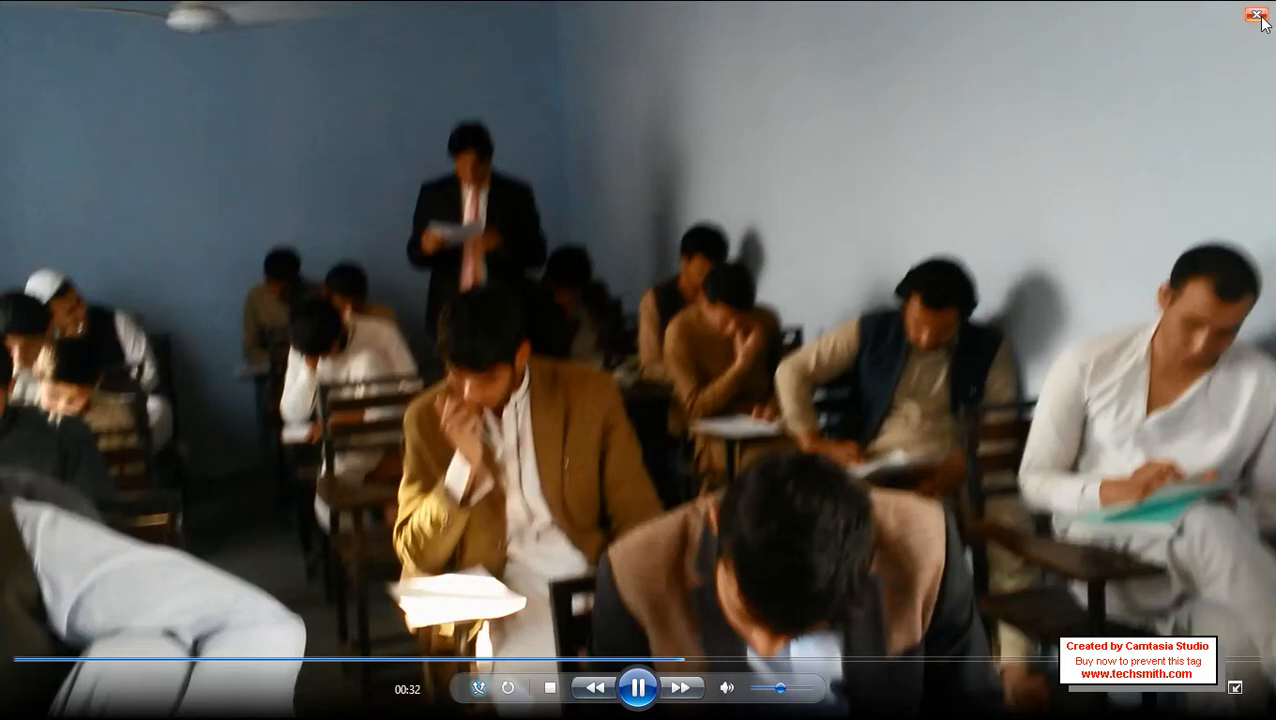
click(1257, 15)
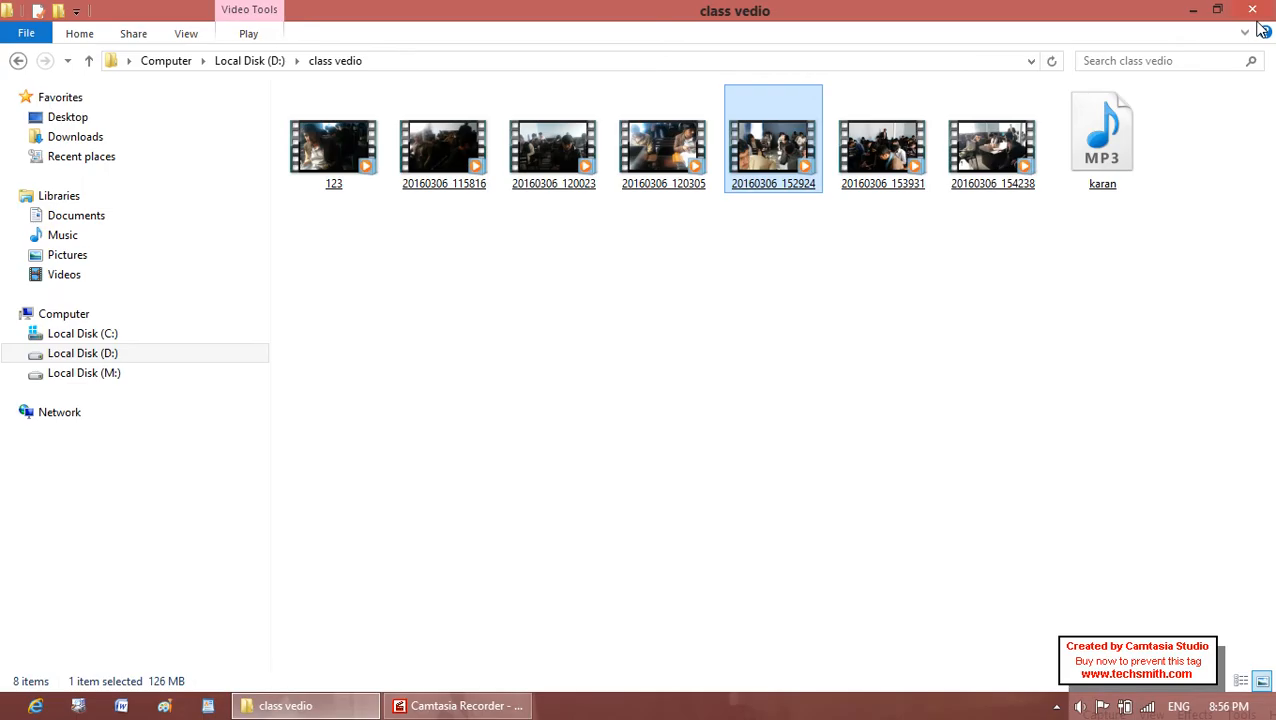
click(1253, 16)
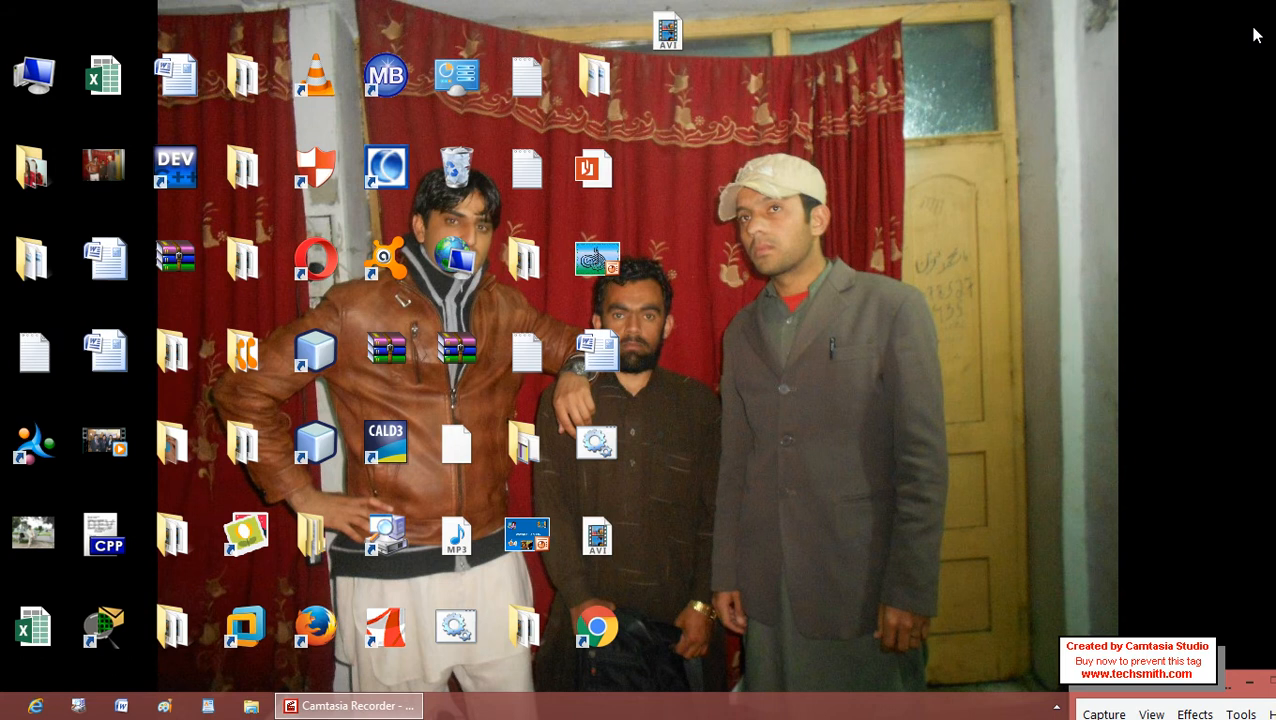
key(super+r)
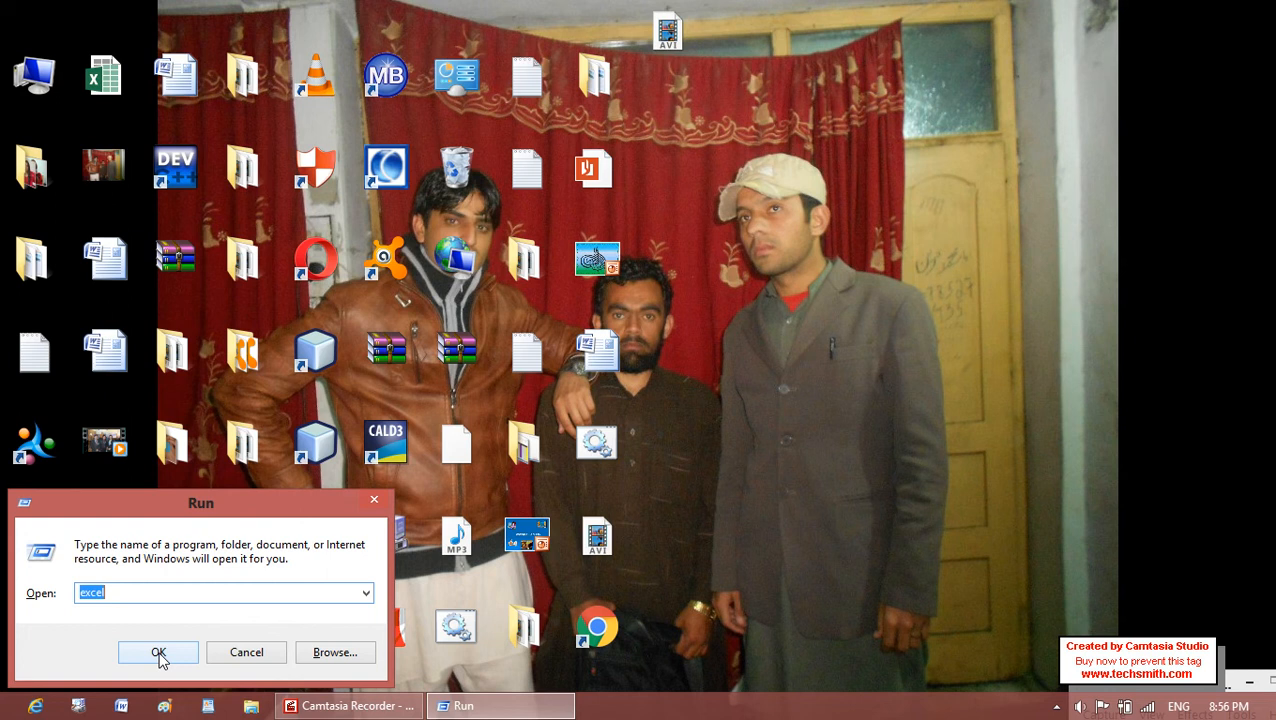
click(158, 652)
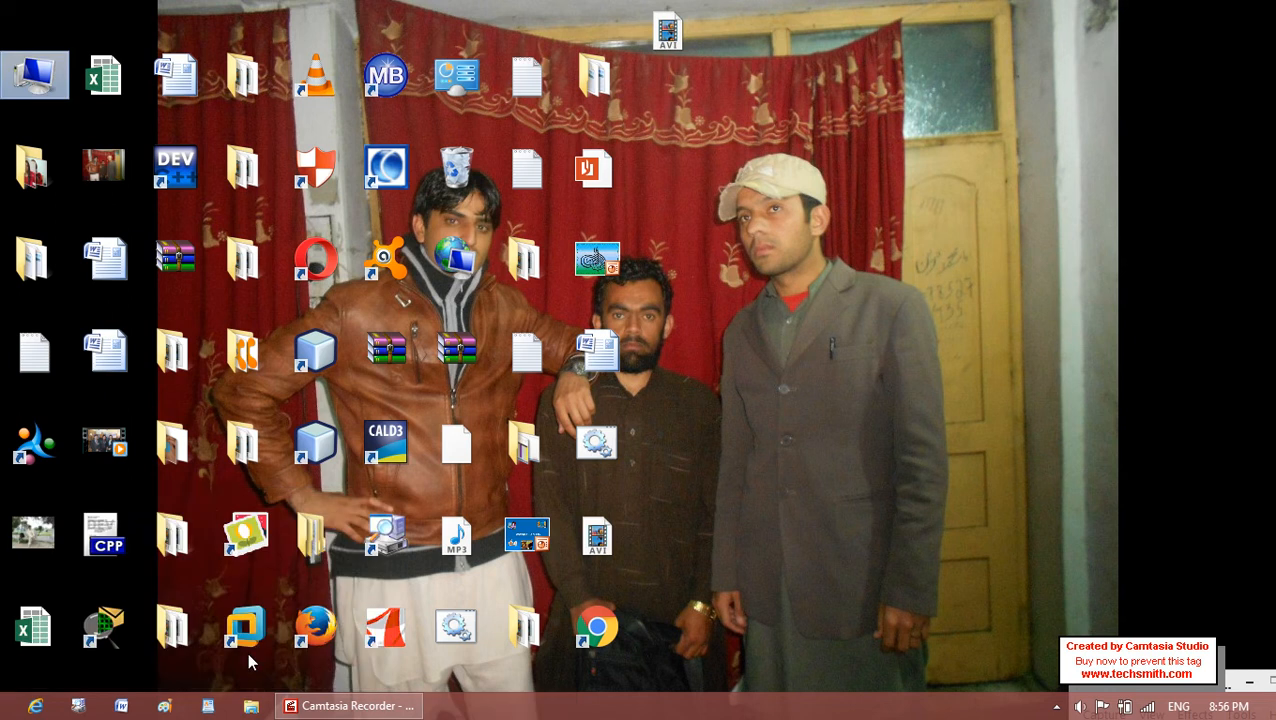
right_click(830, 394)
click(923, 448)
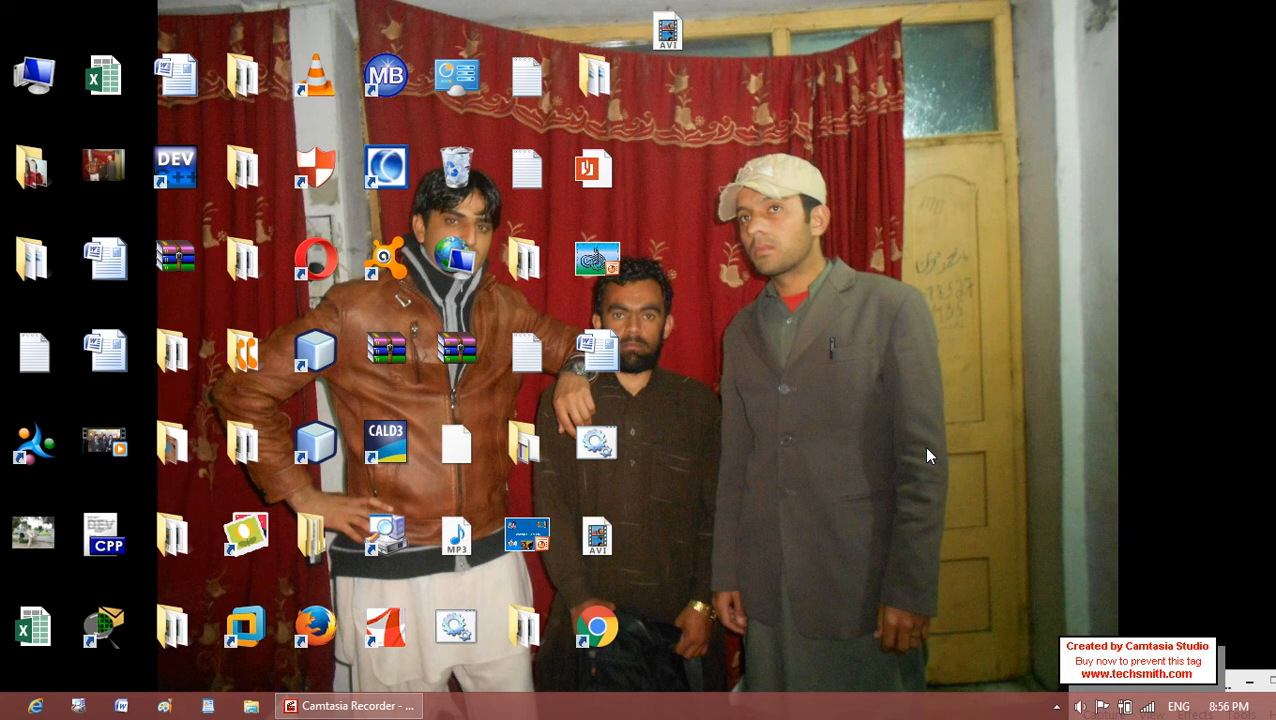
Launch the Control Panel with the Run command control, view all its items, and close it.
key(super+r)
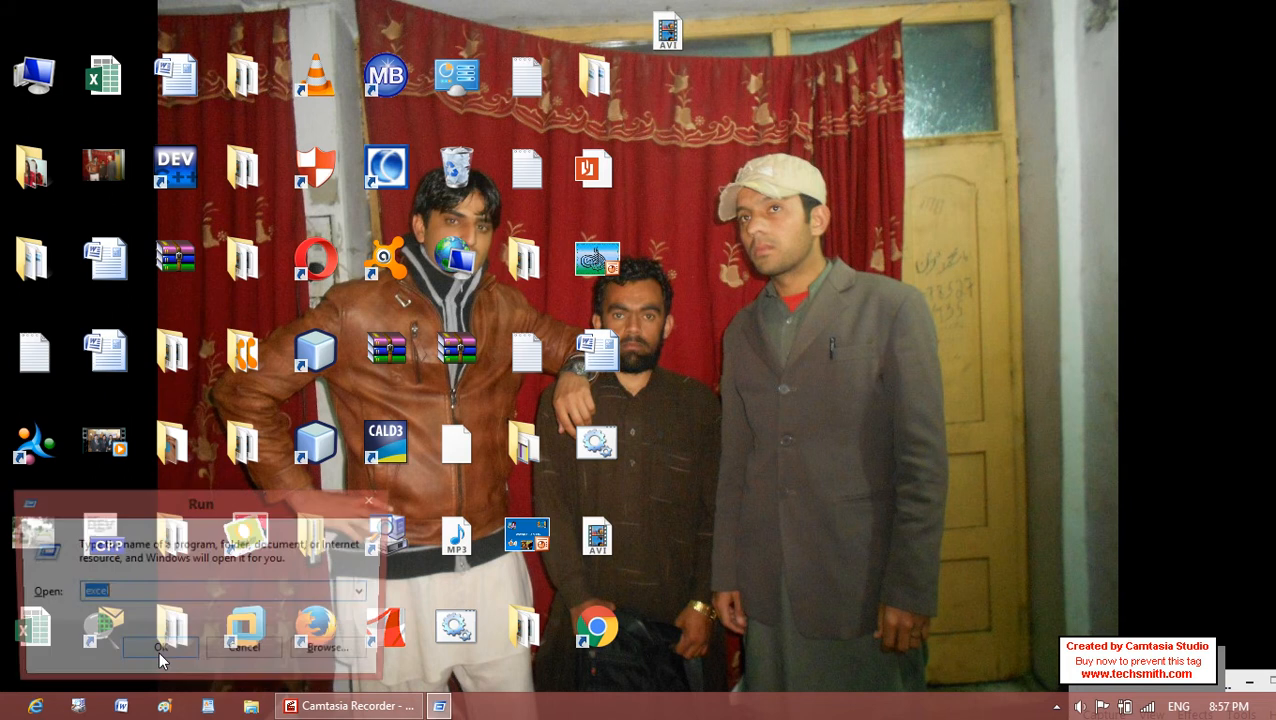
text(c)
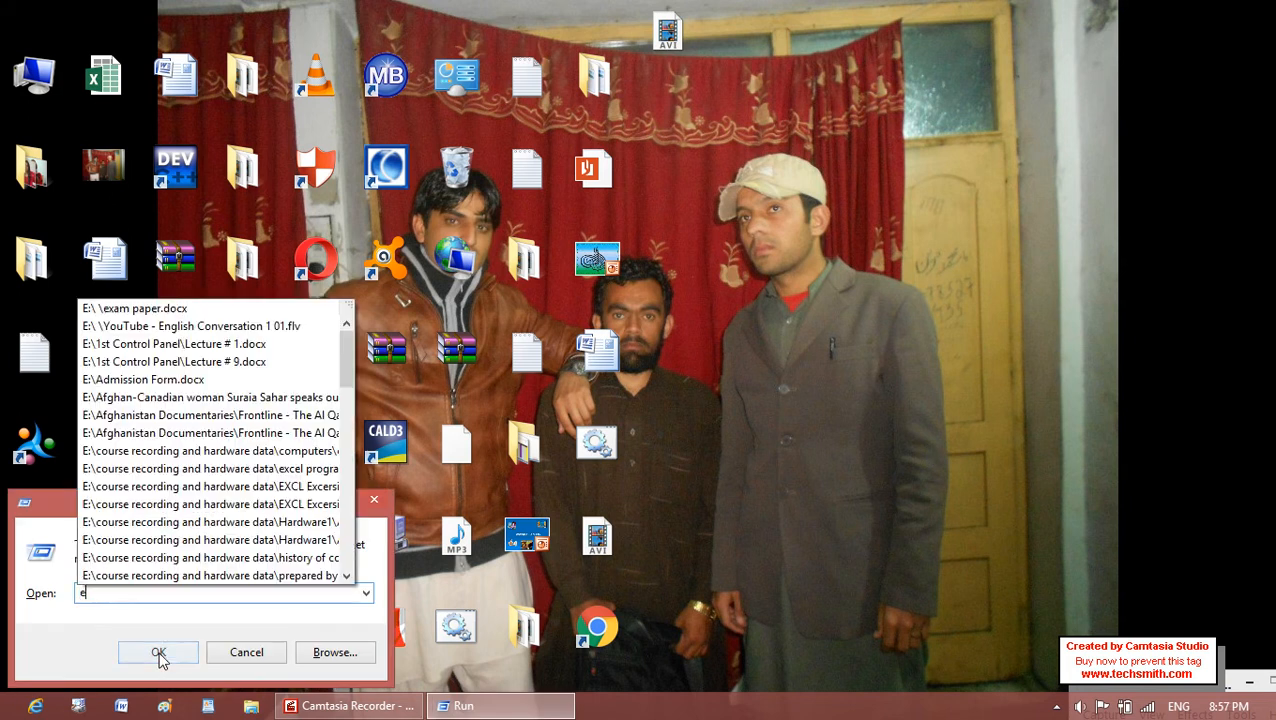
text(ontrol)
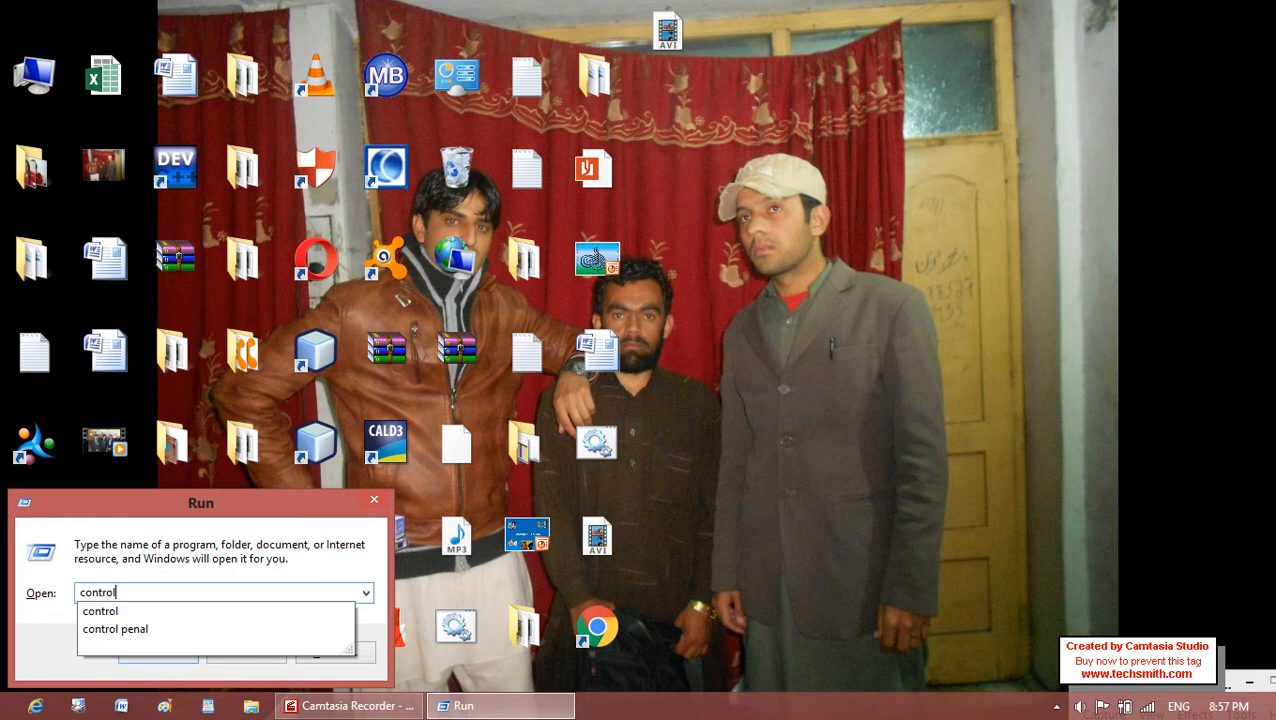
key(Return)
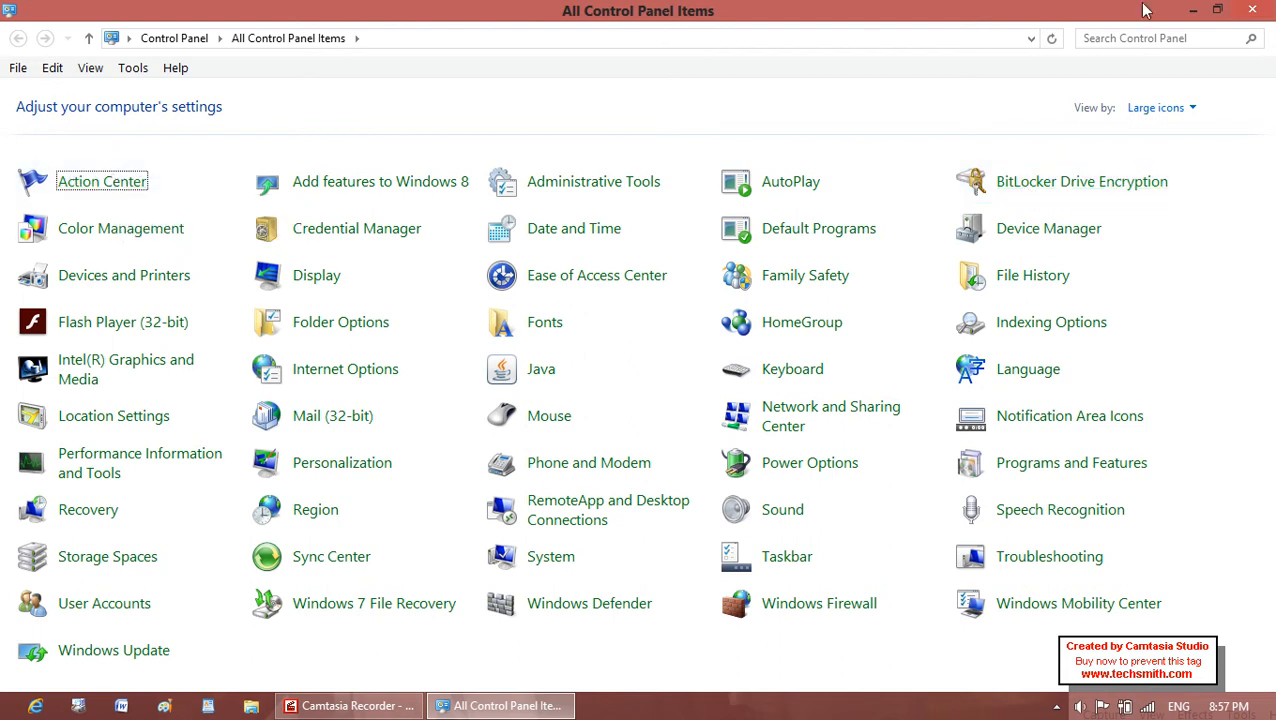
click(1255, 9)
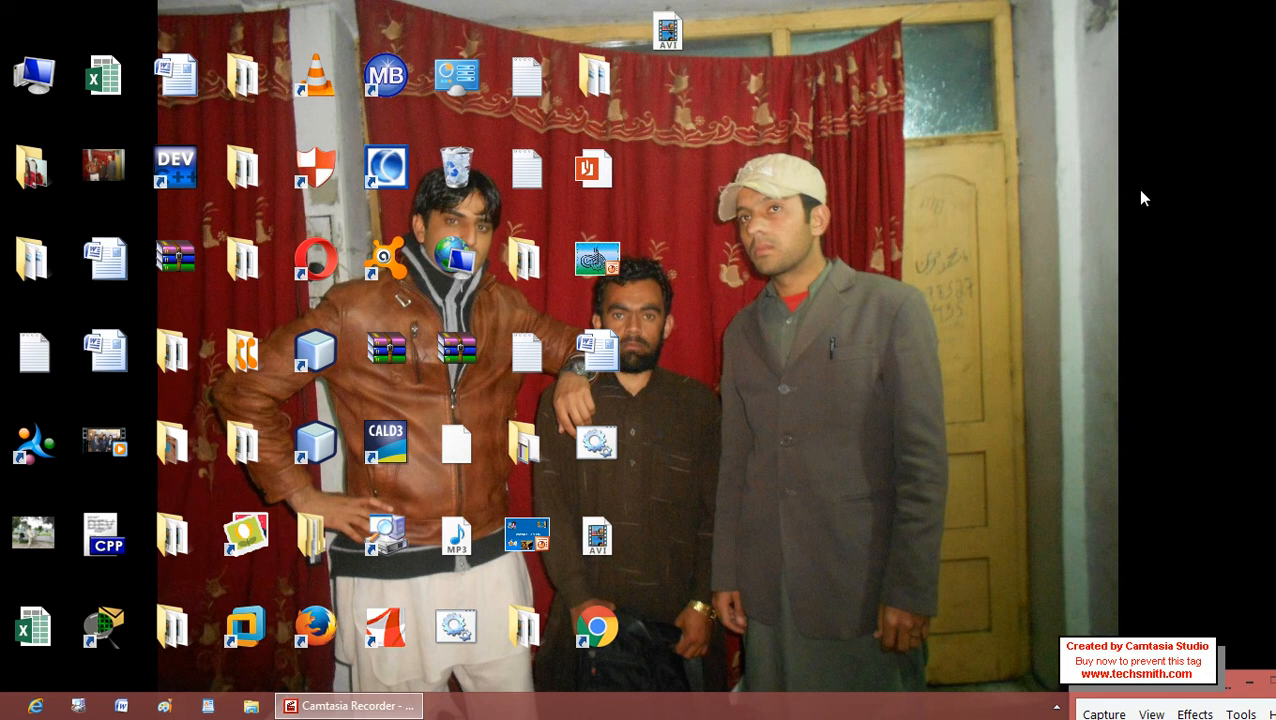
Launch the Local Group Policy Editor with the Run command GPEDIT.MSC and maximize its window.
key(super+r)
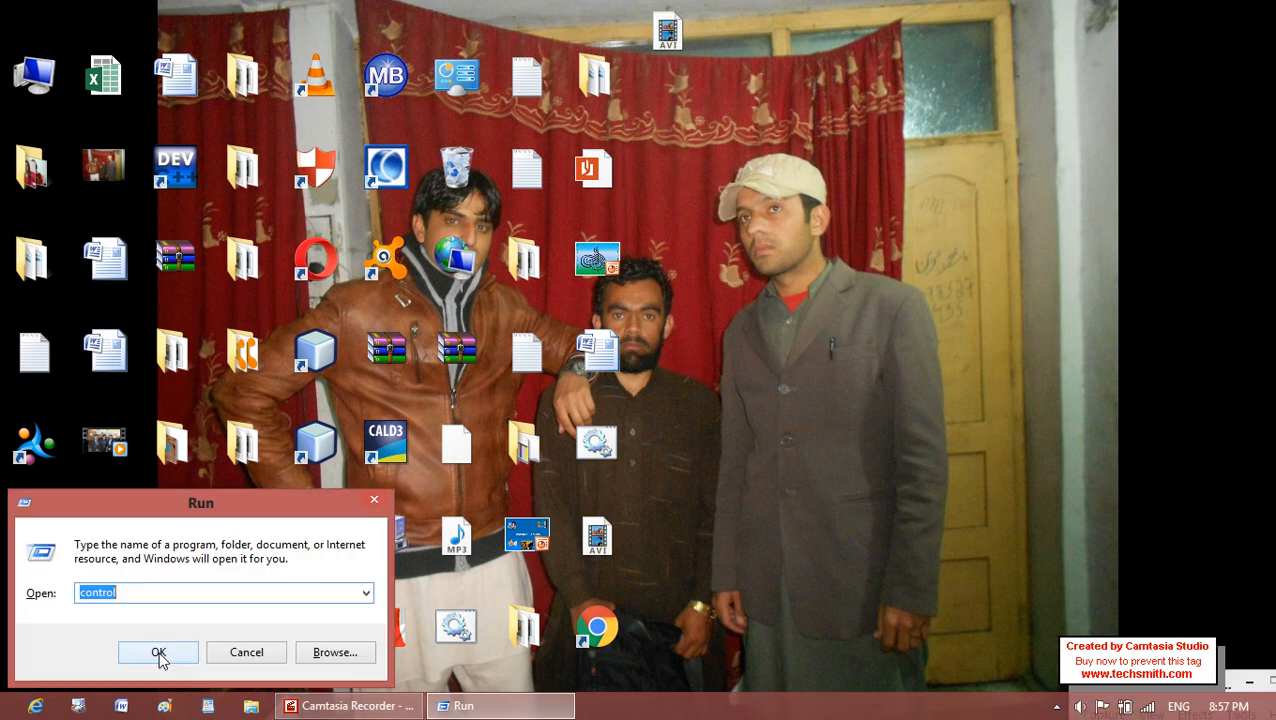
text(G)
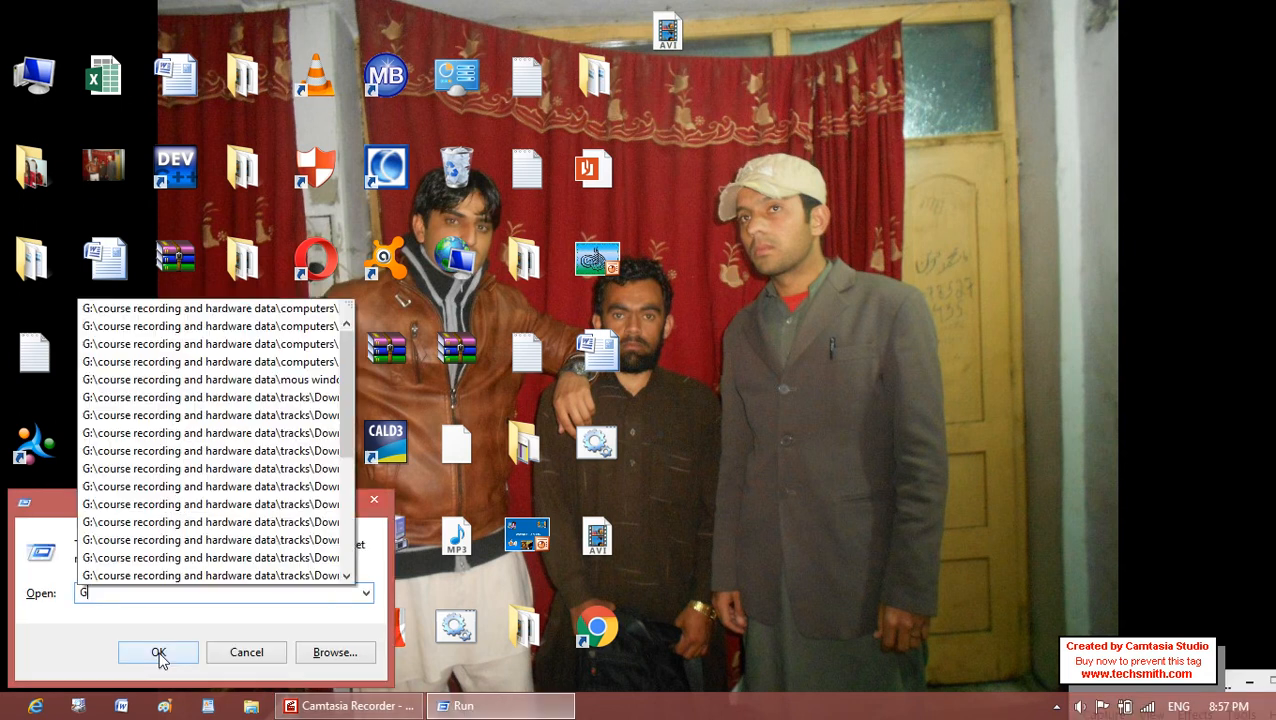
text(PEDIT.MS)
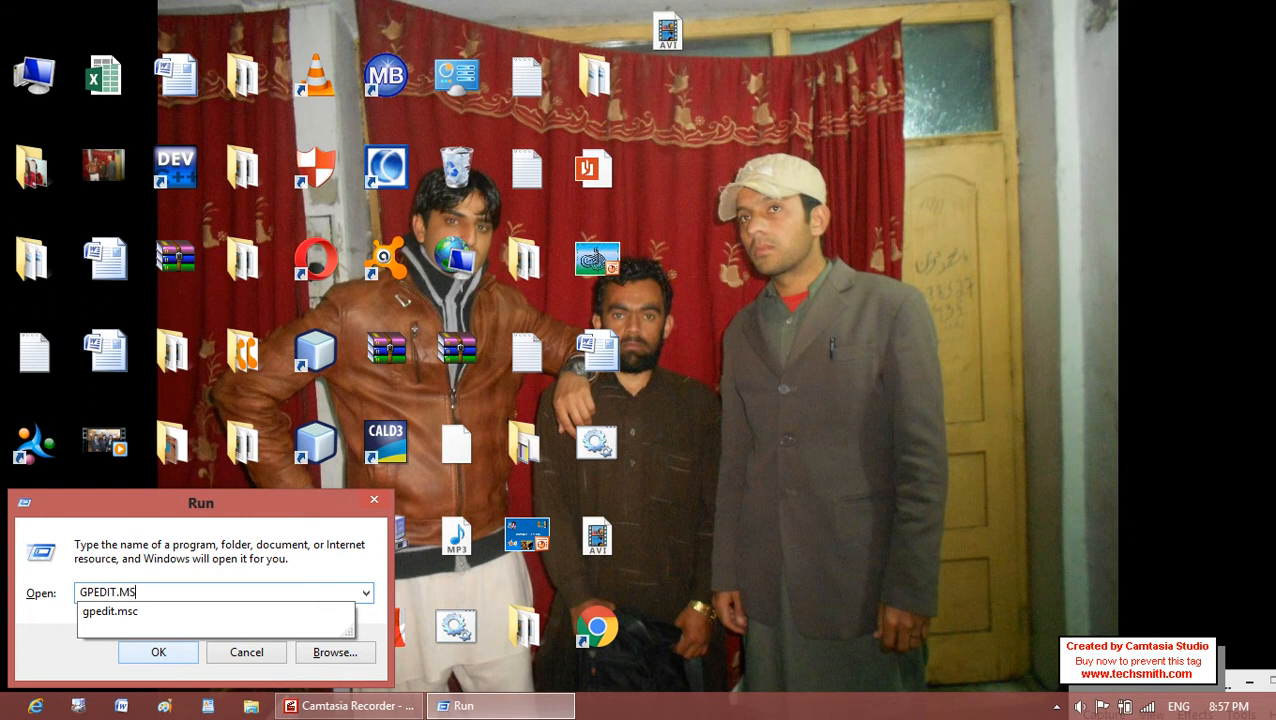
text(C)
click(158, 652)
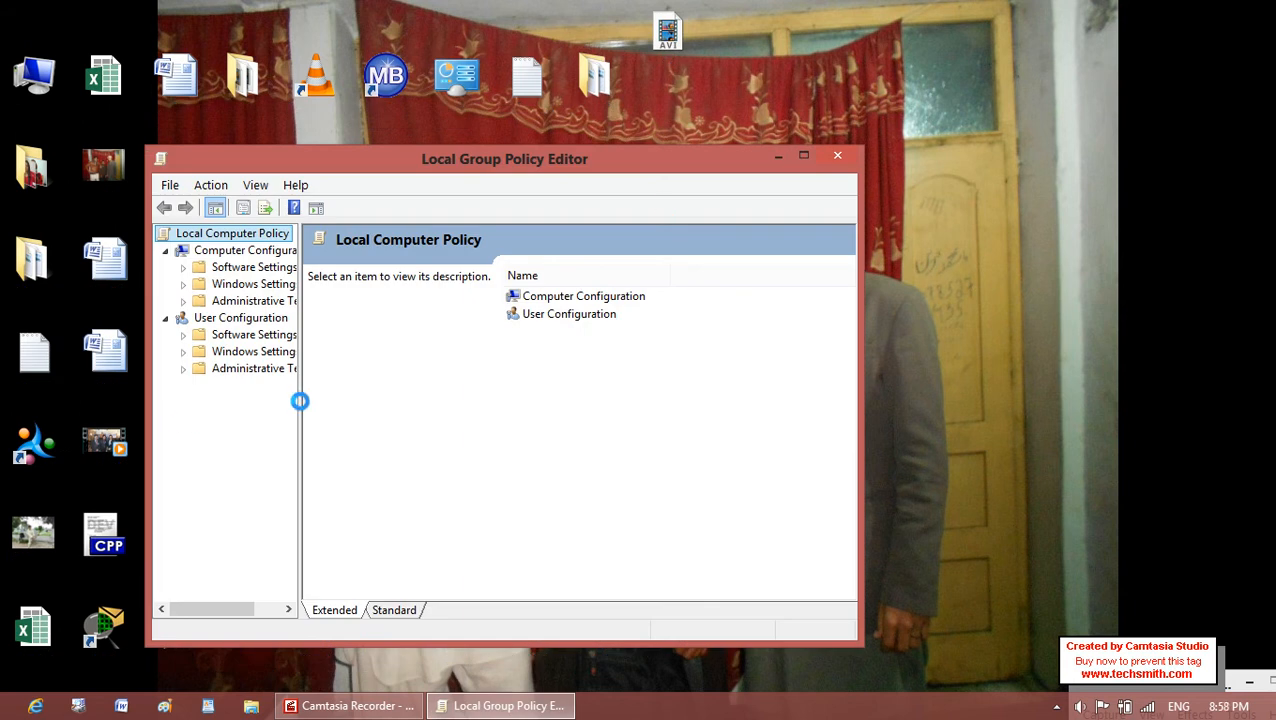
drag(299, 399, 437, 392)
click(803, 156)
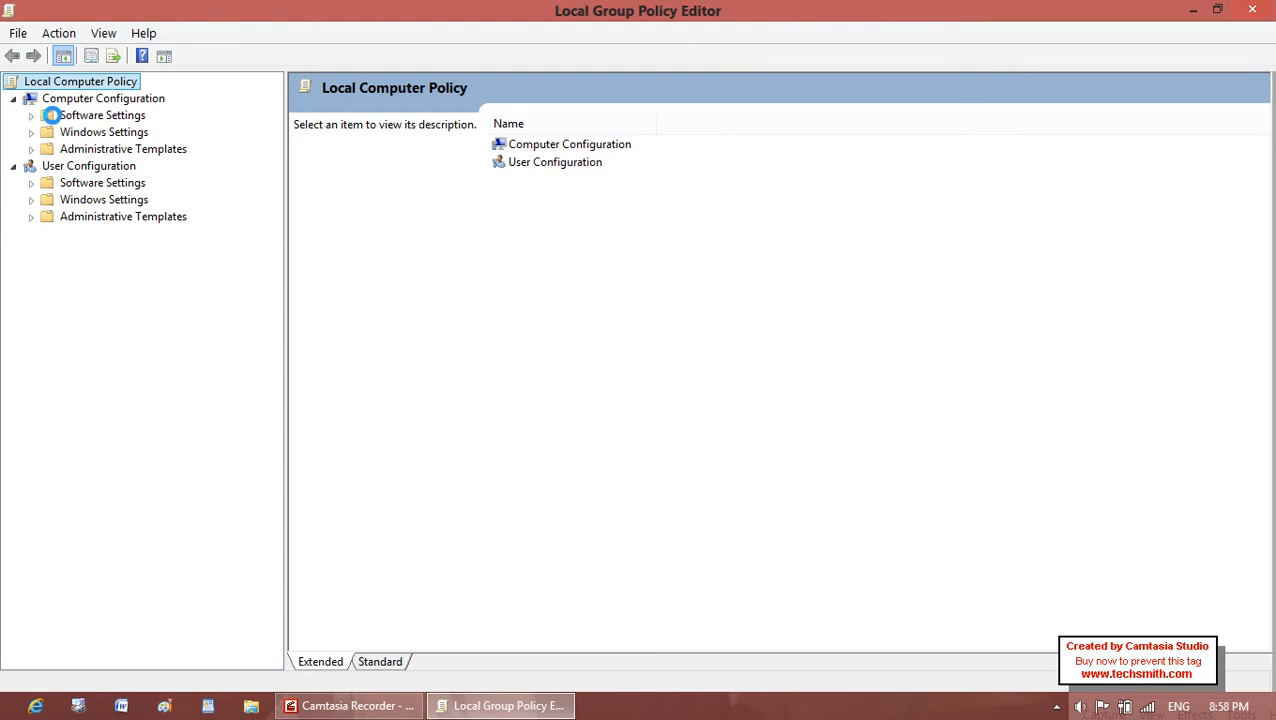
View Software Settings under Computer Configuration, and expand and collapse its Administrative Templates to see the categories inside.
click(52, 116)
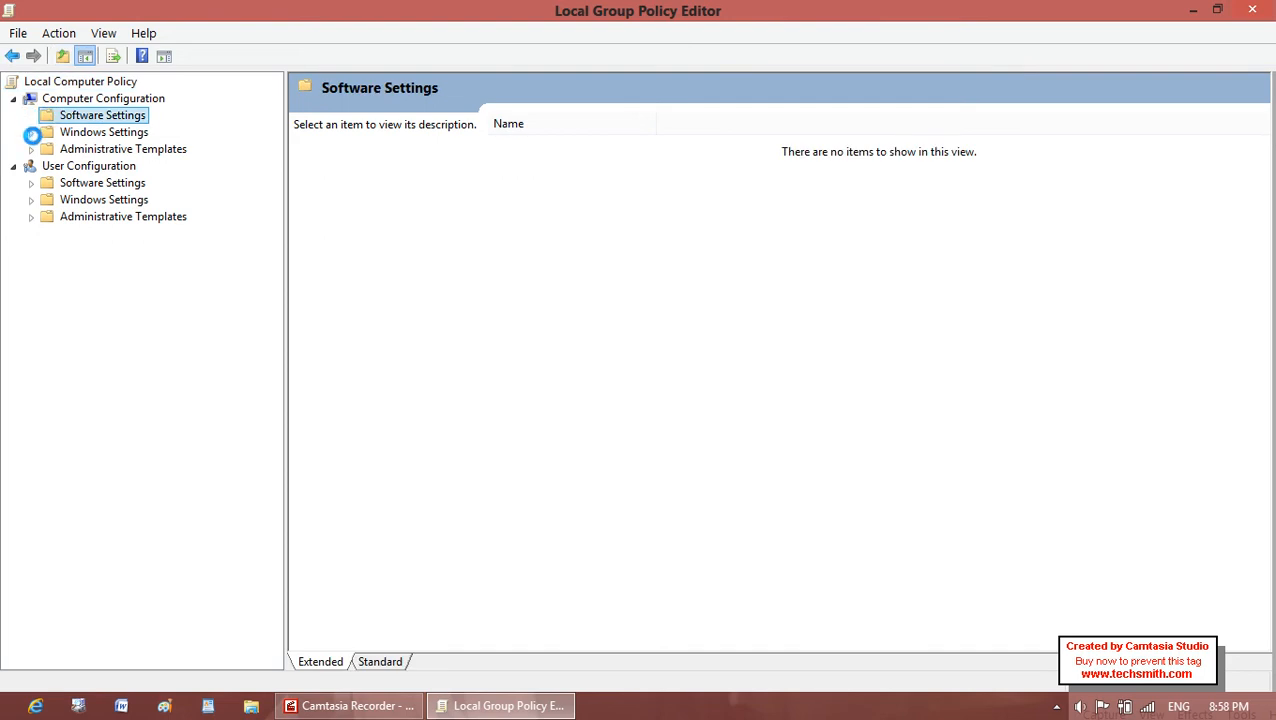
click(31, 149)
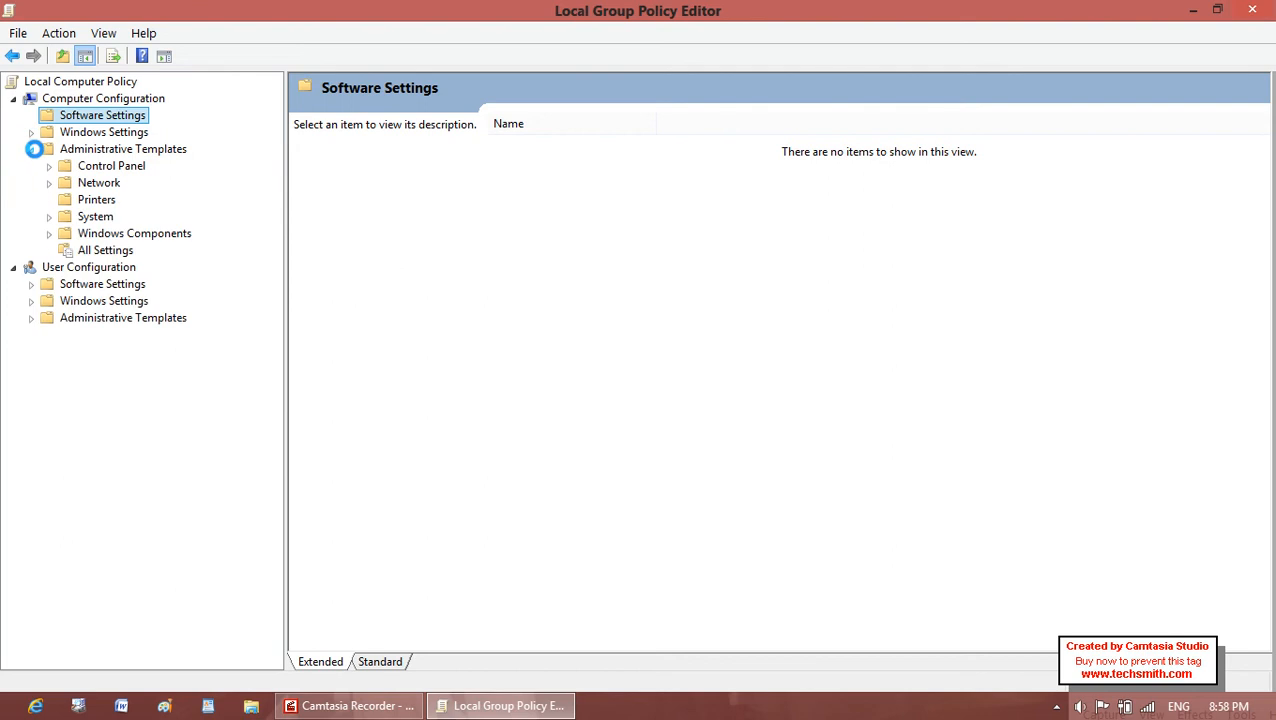
click(31, 149)
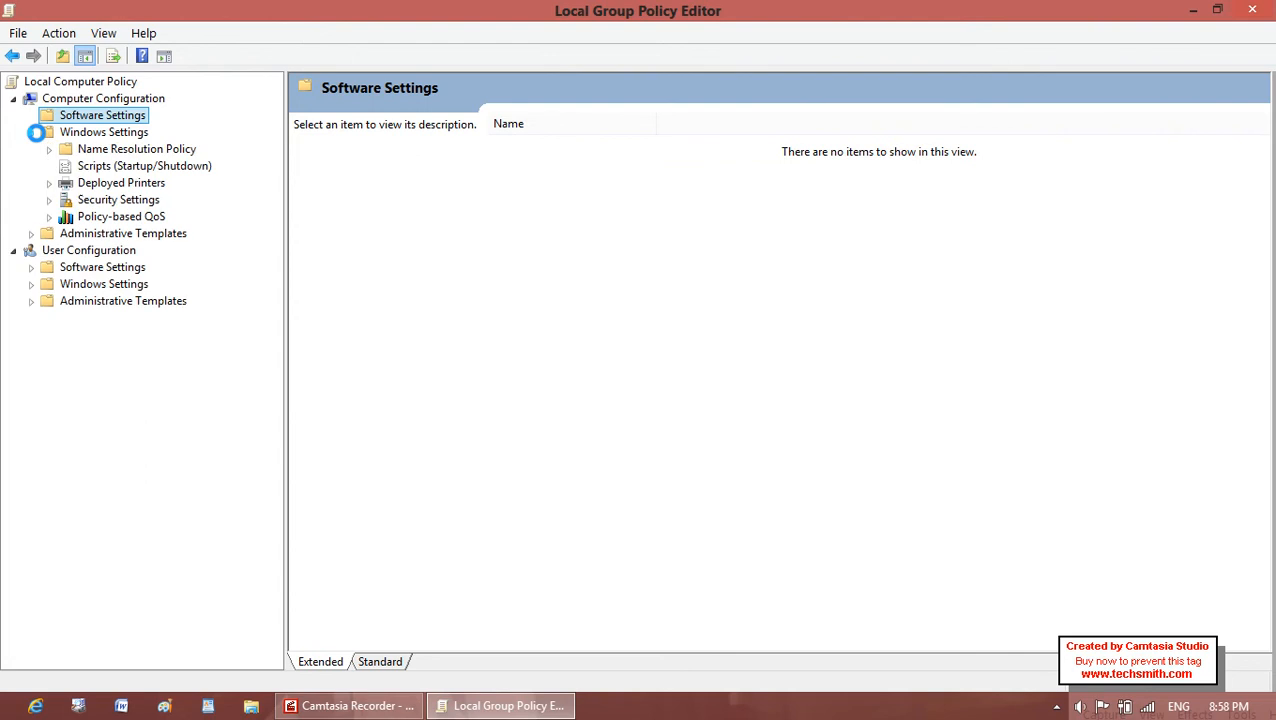
Open Password Policy within Account Policies, under the Security Settings of Computer Configuration's Windows Settings.
click(138, 200)
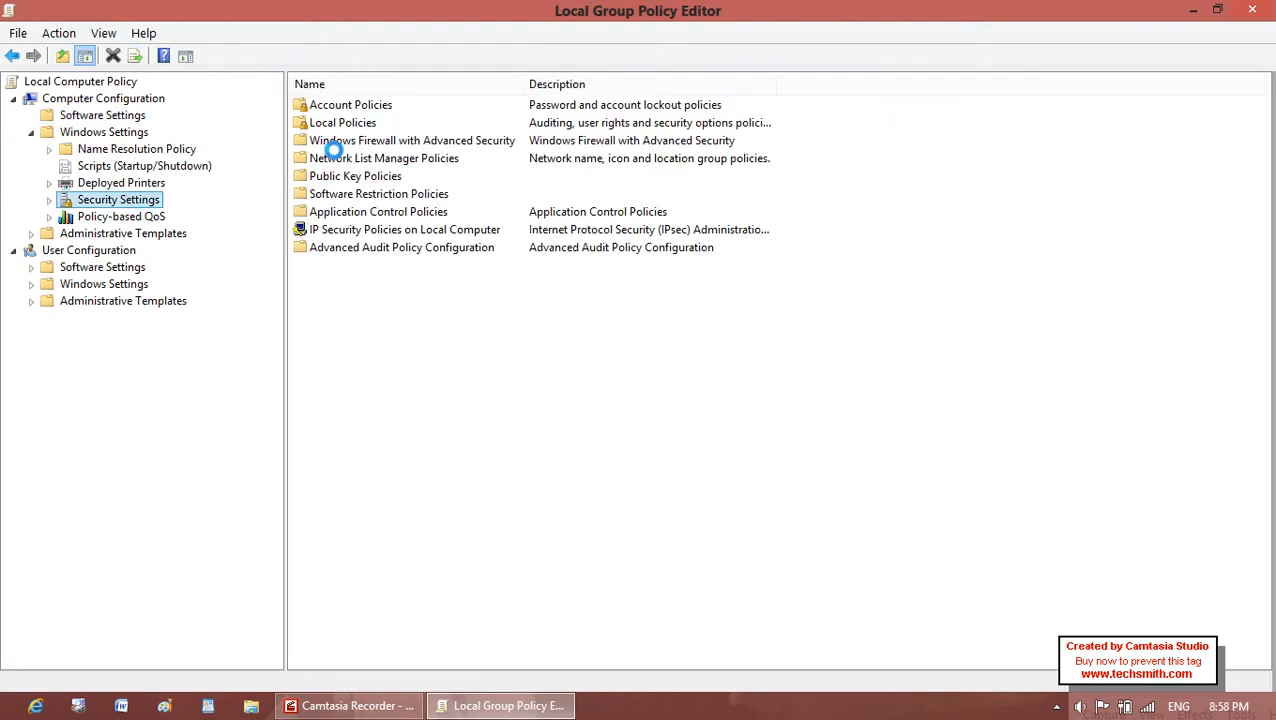
click(350, 104)
double_click(350, 104)
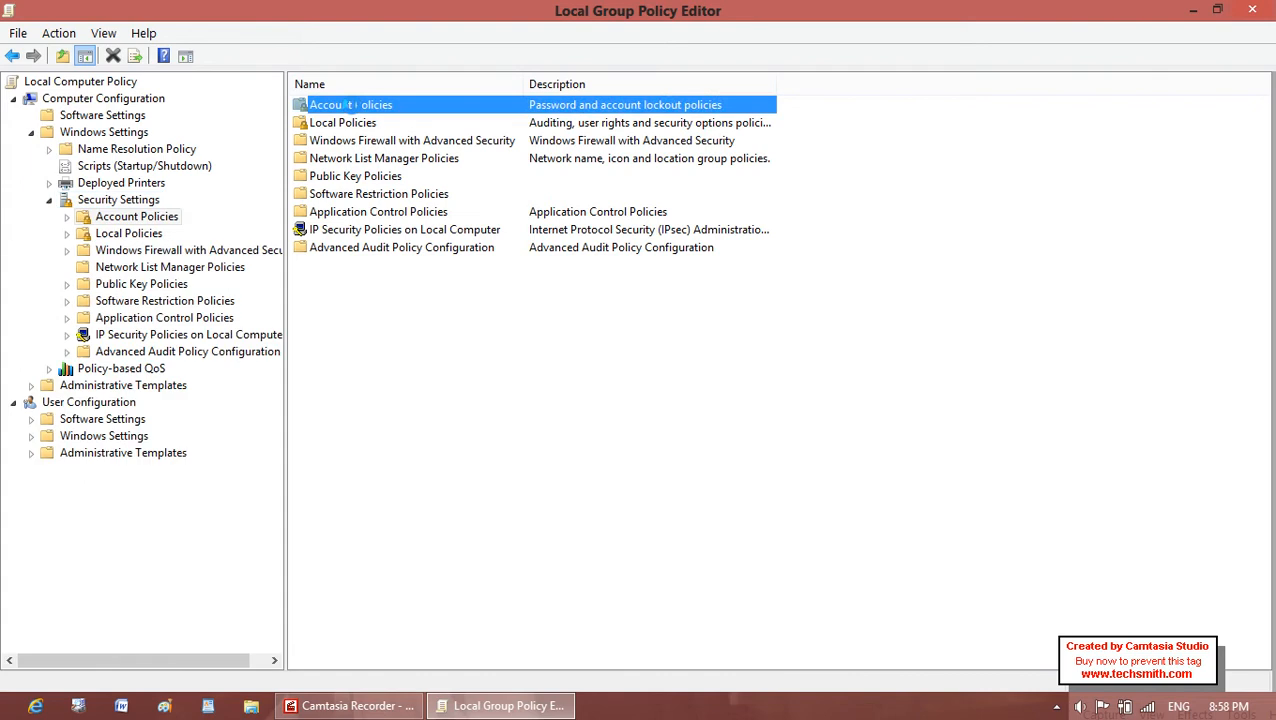
double_click(350, 104)
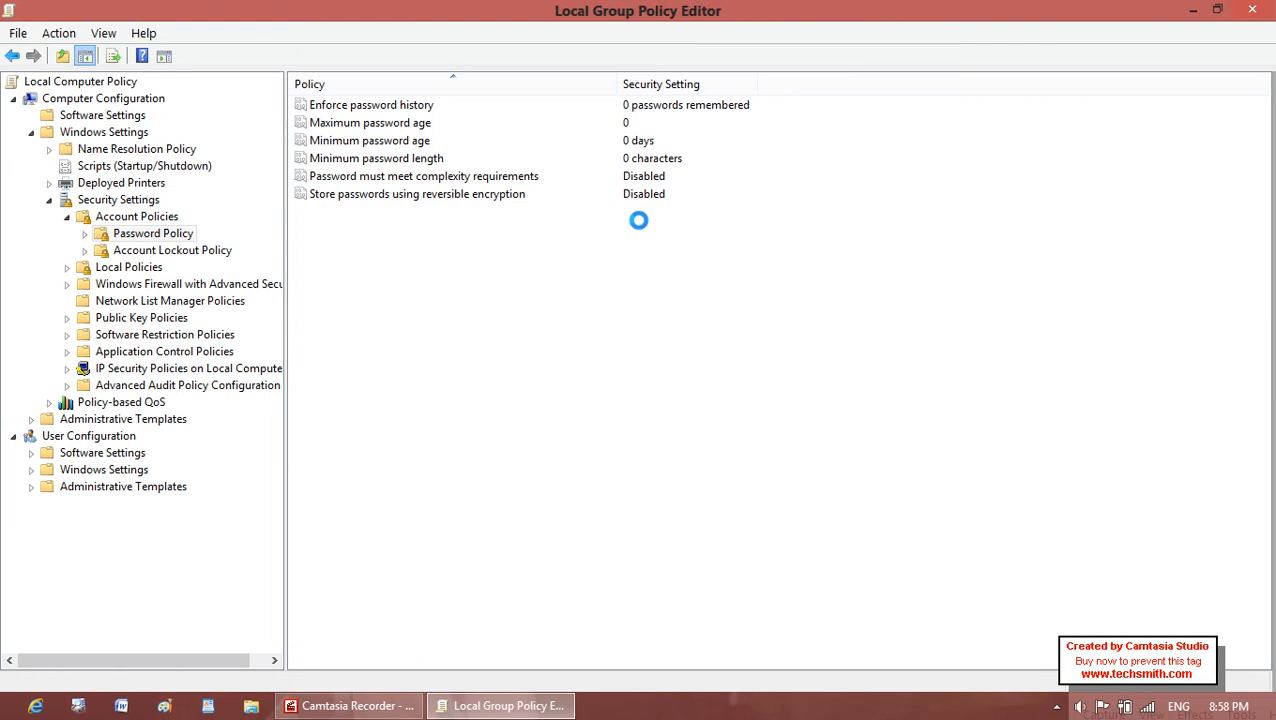
Select the password complexity requirements policy, and select Account lockout duration within Account Lockout Policy.
click(543, 176)
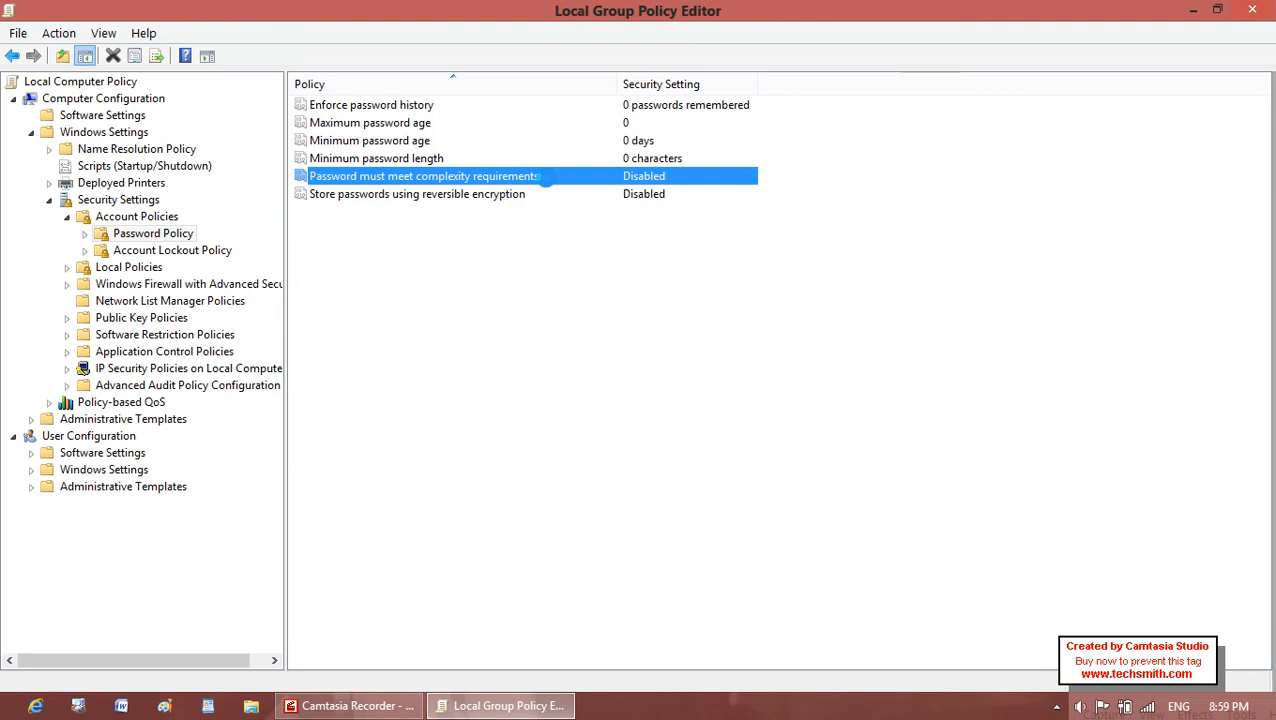
click(172, 252)
click(436, 108)
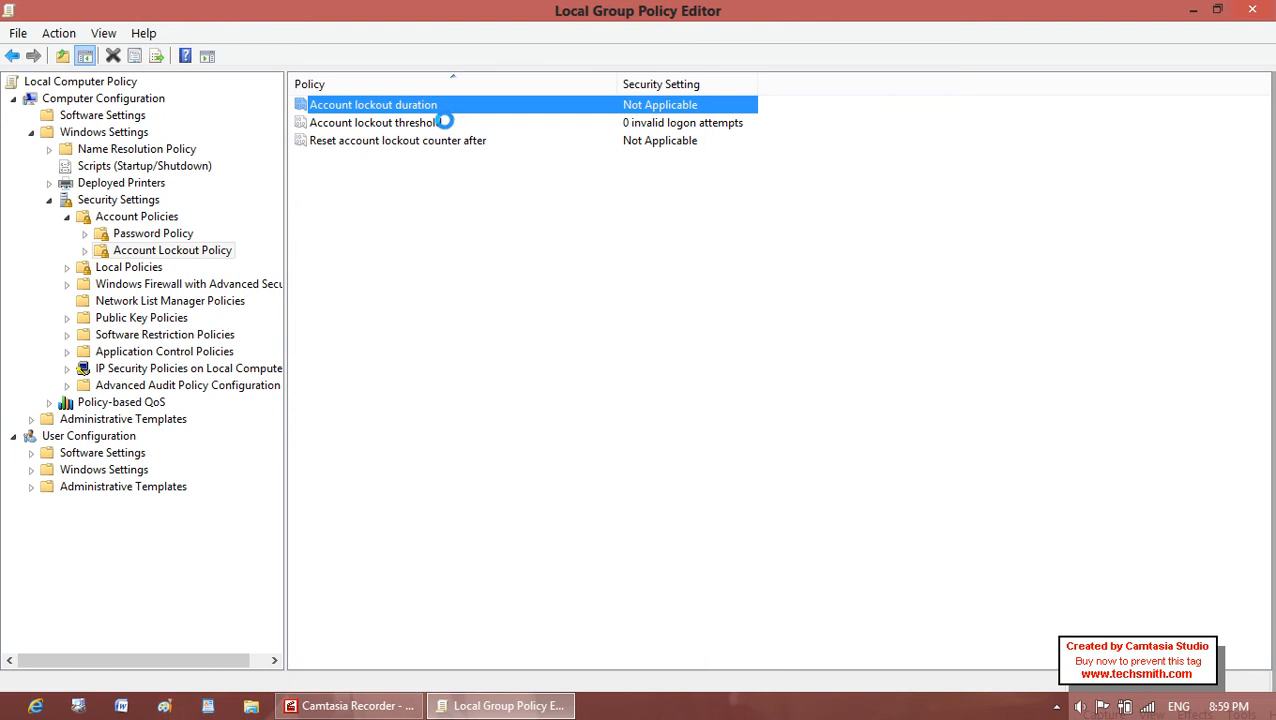
View the minimum password age and complexity requirements policies in Password Policy, and collapse Windows Settings and Computer Configuration.
click(155, 234)
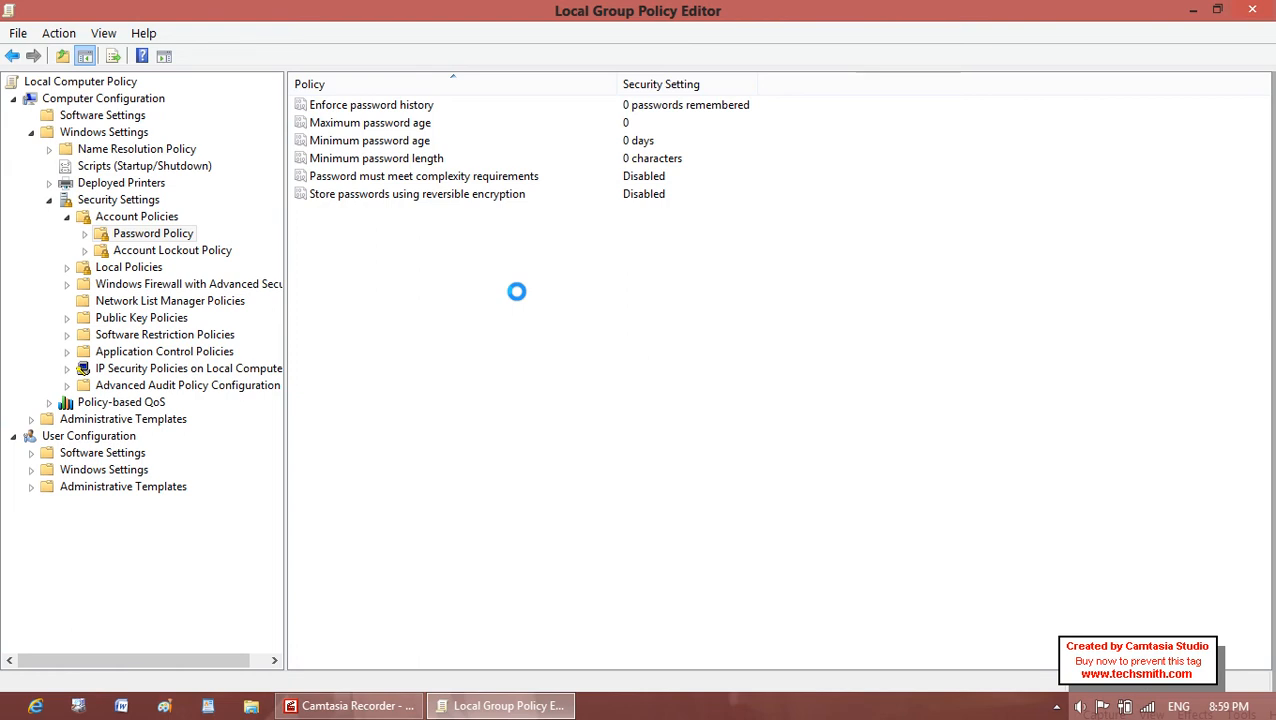
click(505, 139)
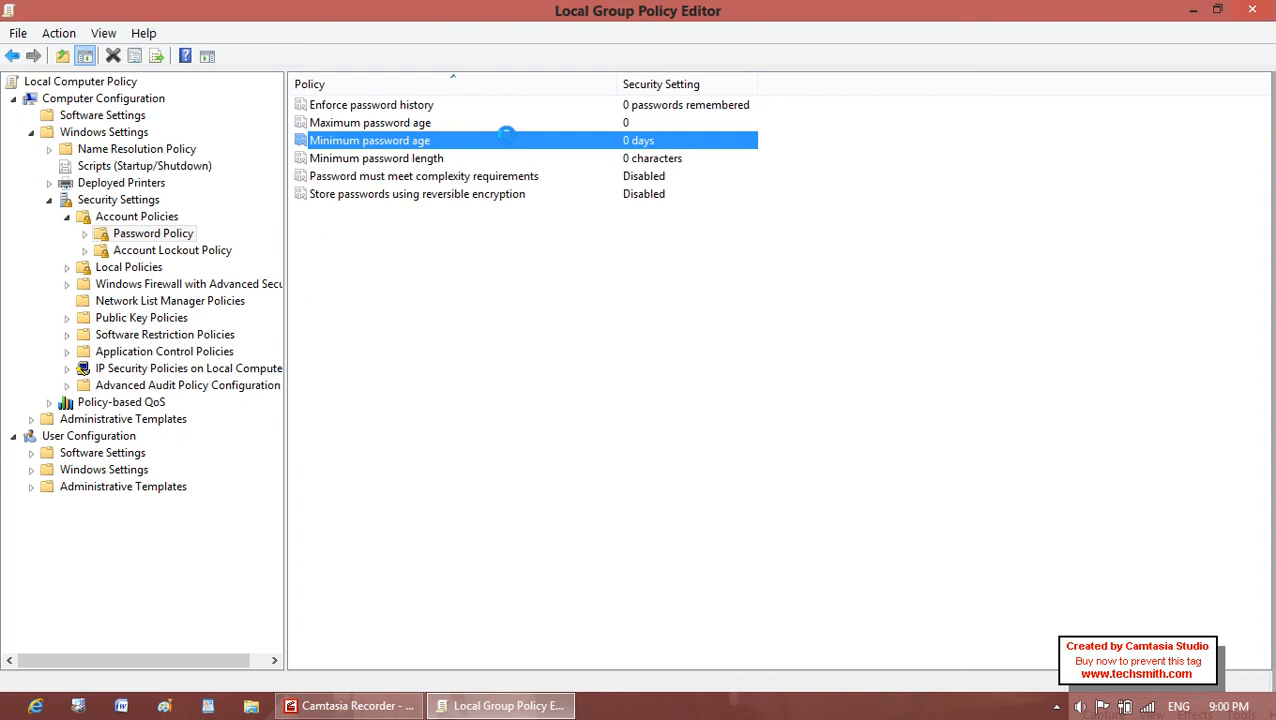
click(584, 180)
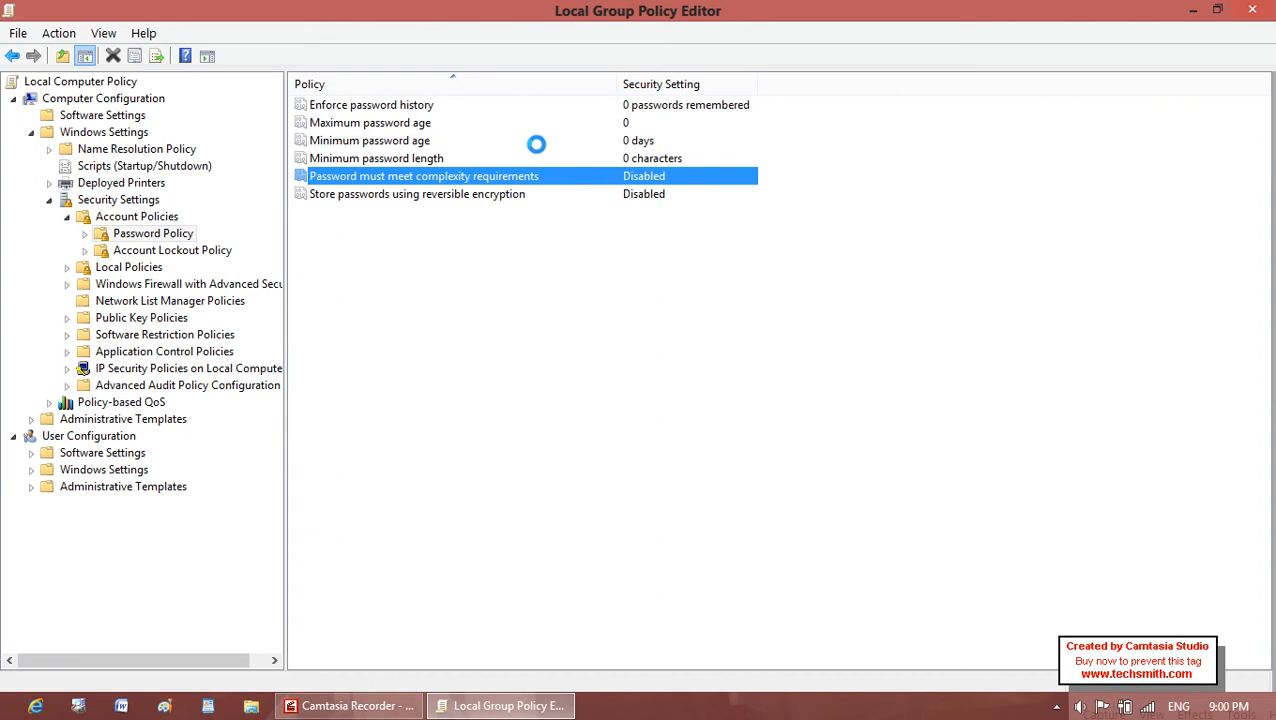
click(31, 132)
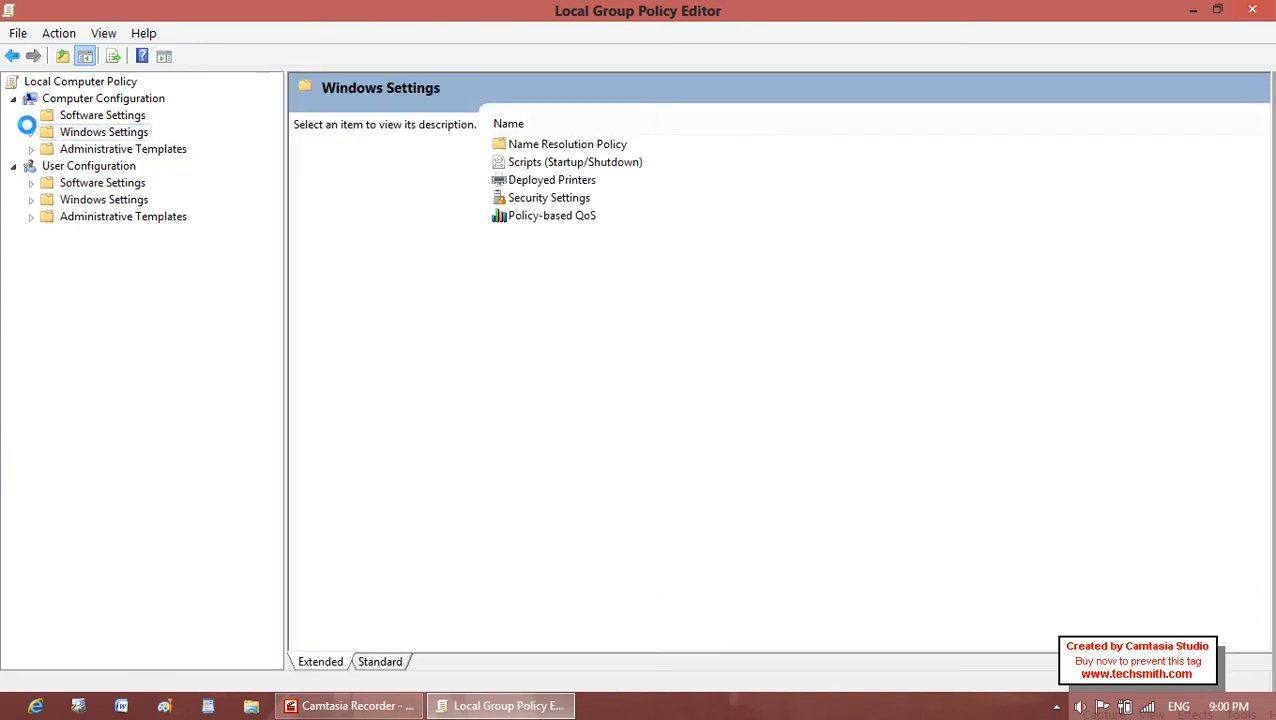
click(13, 98)
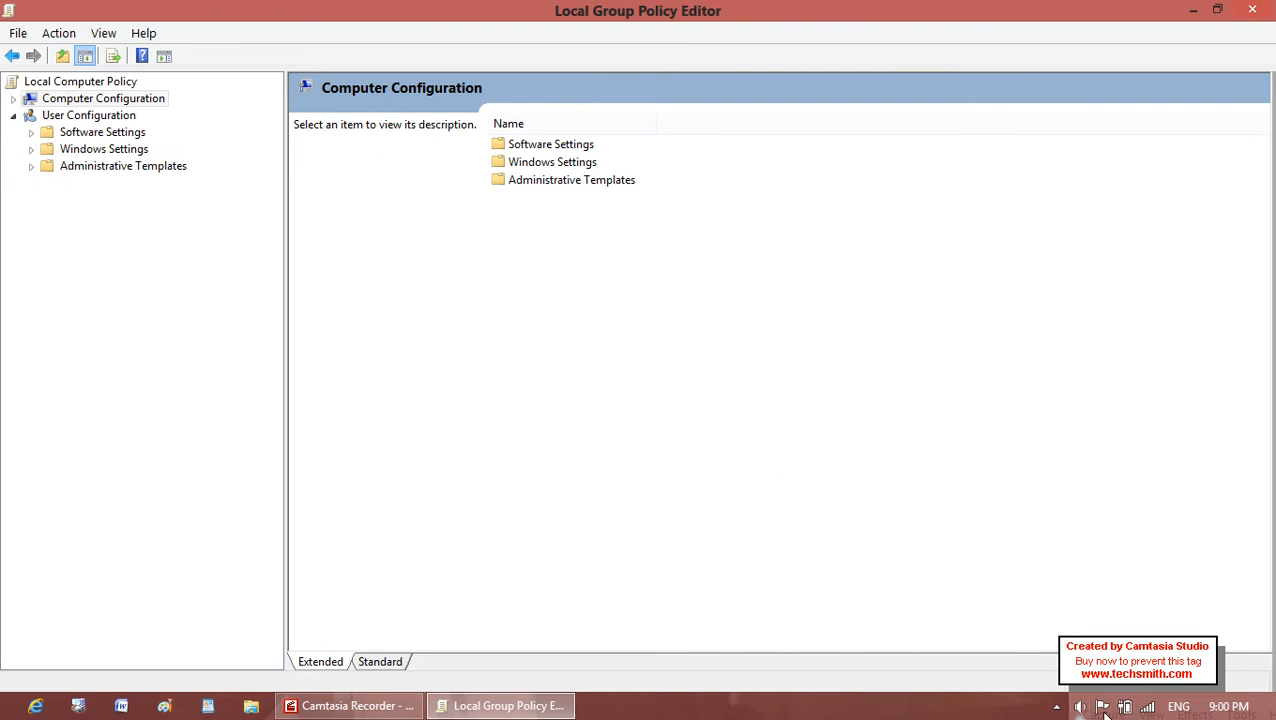
Lock the taskbar, and unlock it again.
right_click(918, 710)
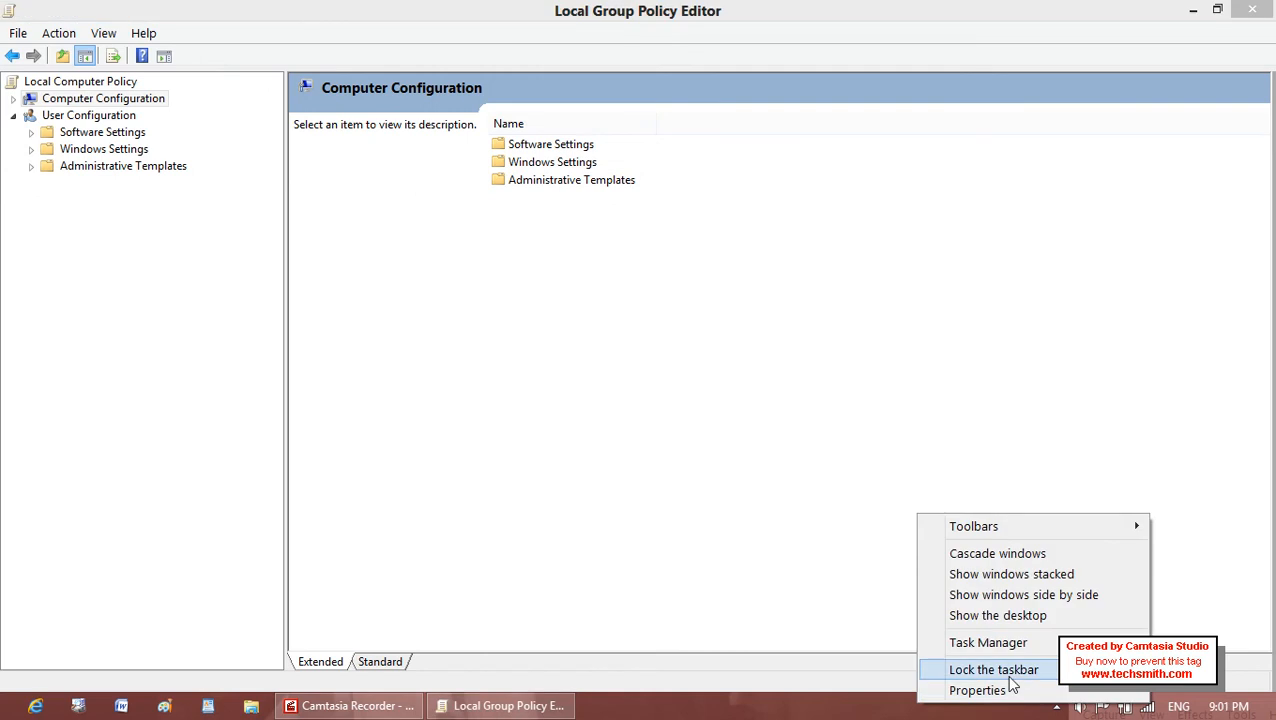
click(944, 673)
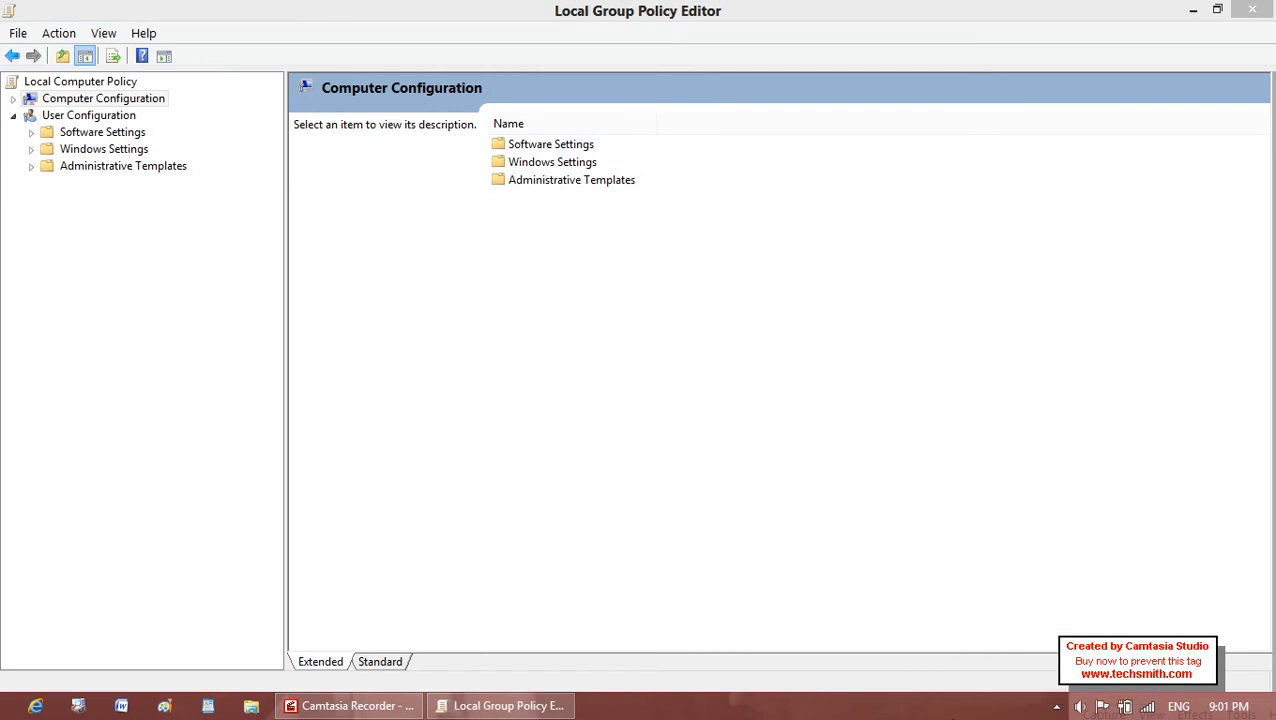
right_click(955, 700)
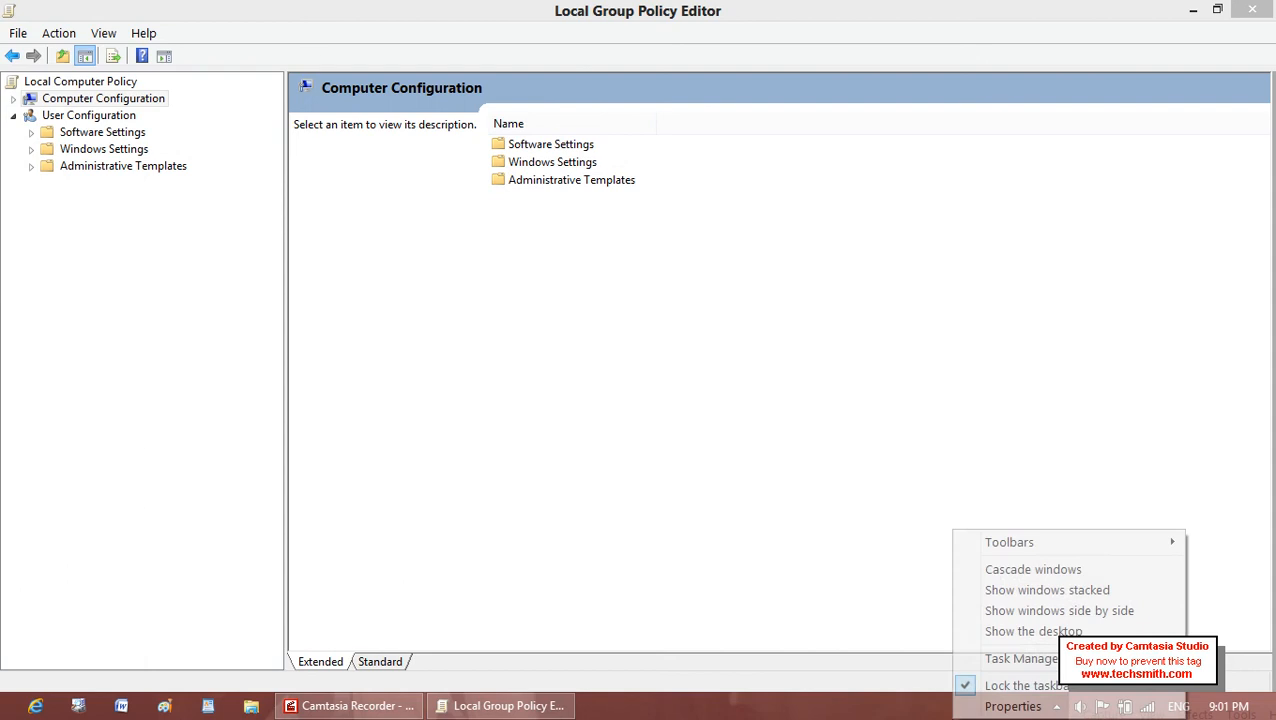
click(966, 686)
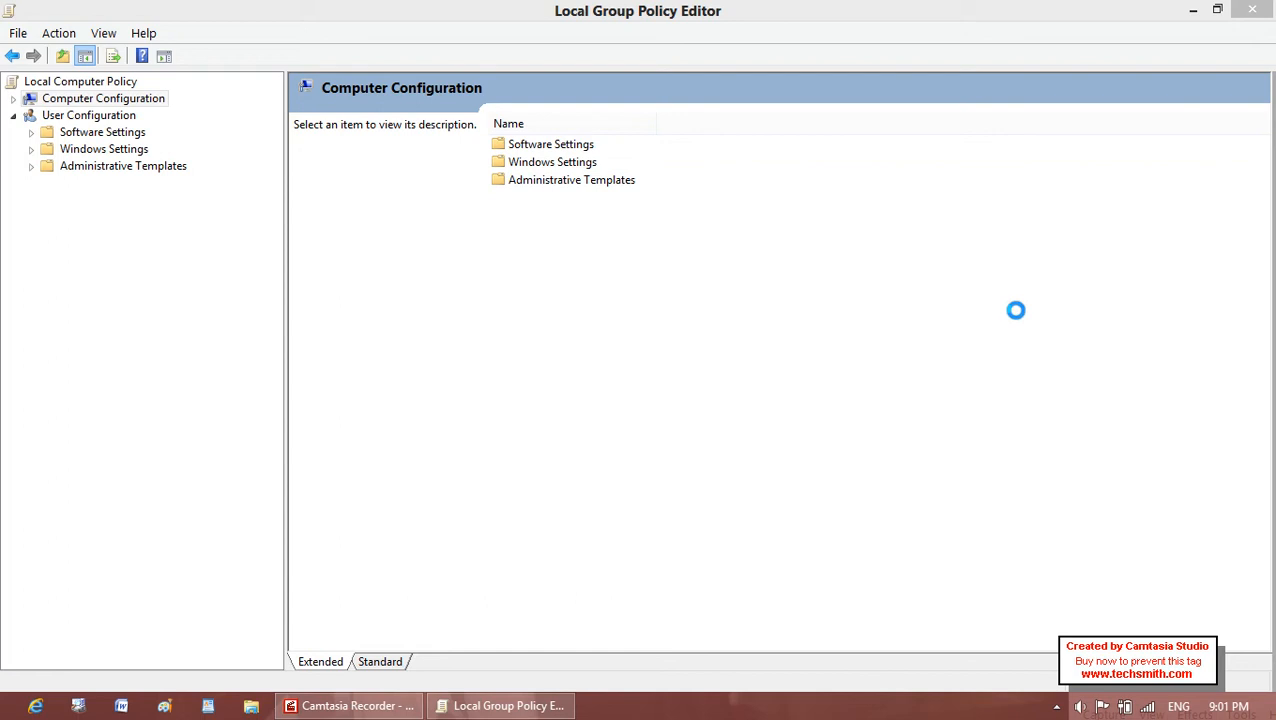
Minimize the Local Group Policy Editor to show the desktop, and view the desktop's context menu.
click(1192, 10)
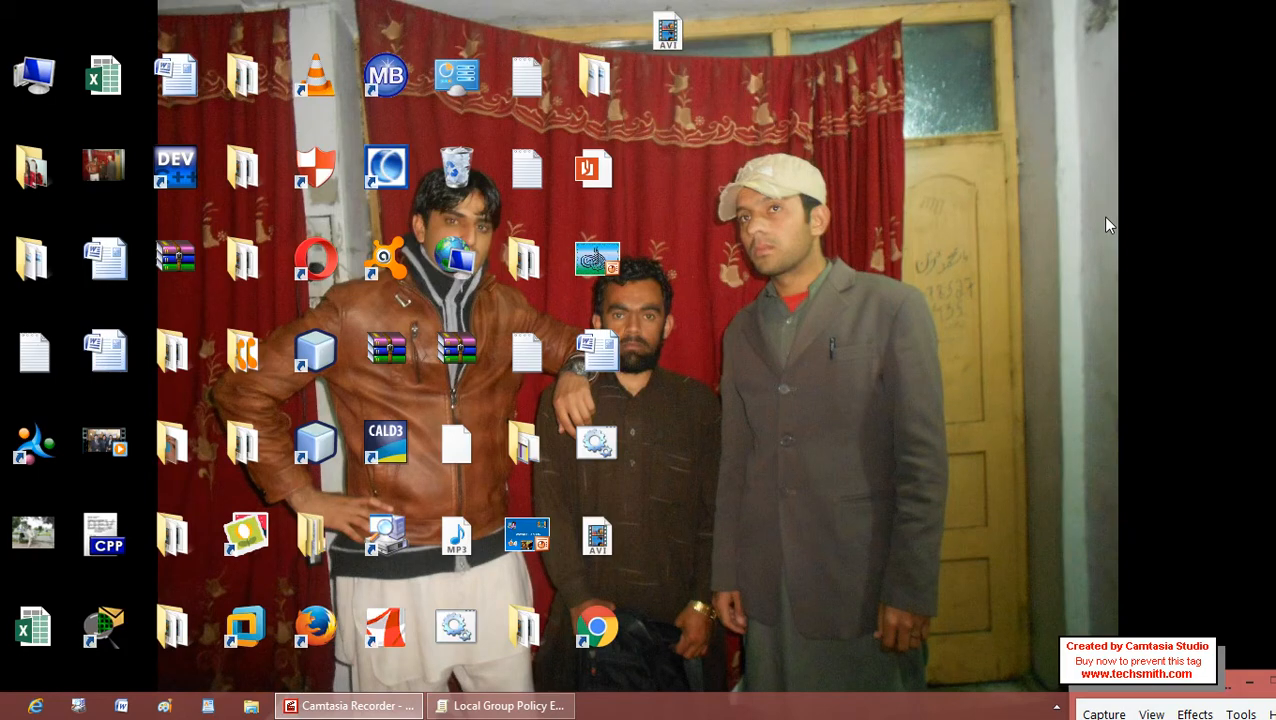
right_click(1100, 200)
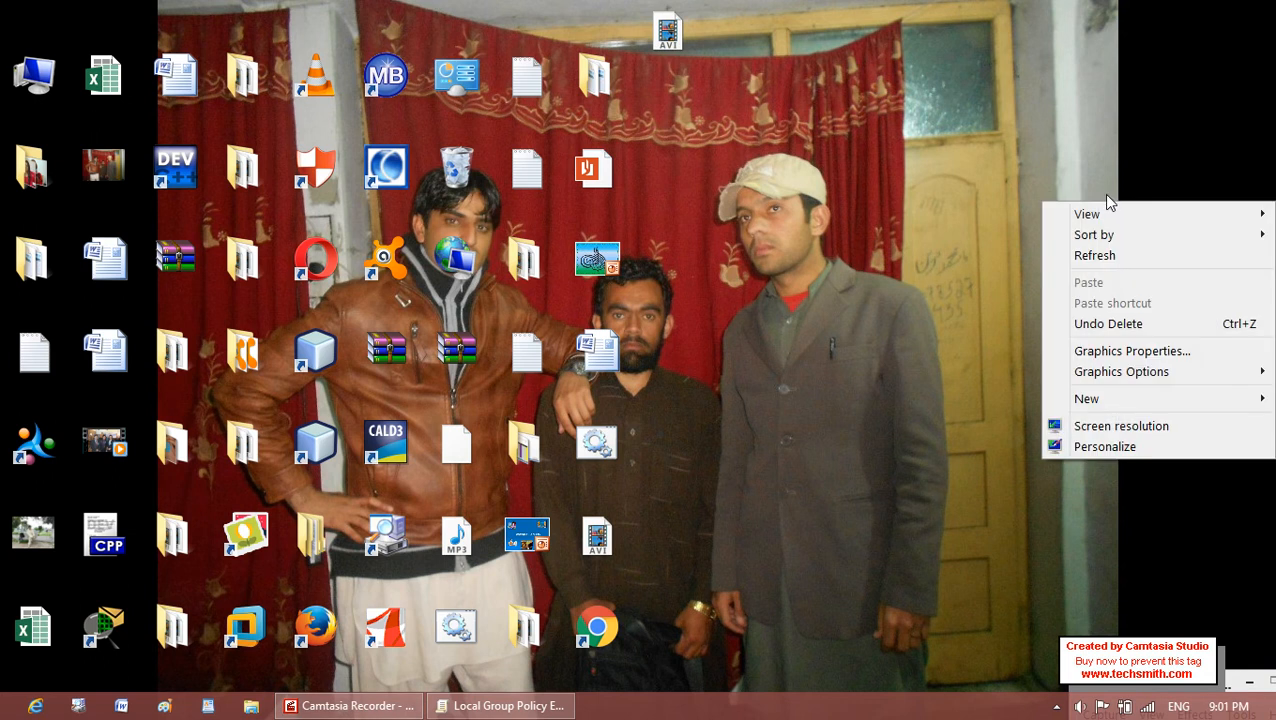
click(1090, 91)
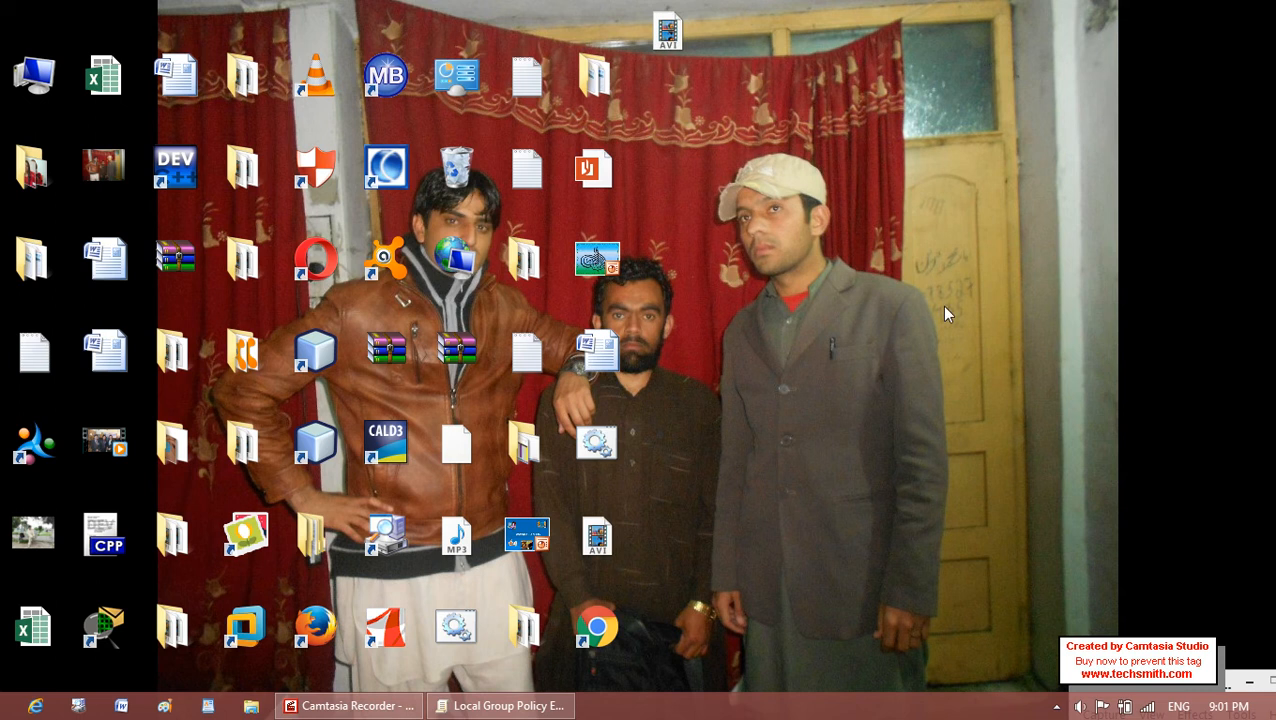
Open the Control Panel with the Run command CONTROL.
key(super+r)
text(C)
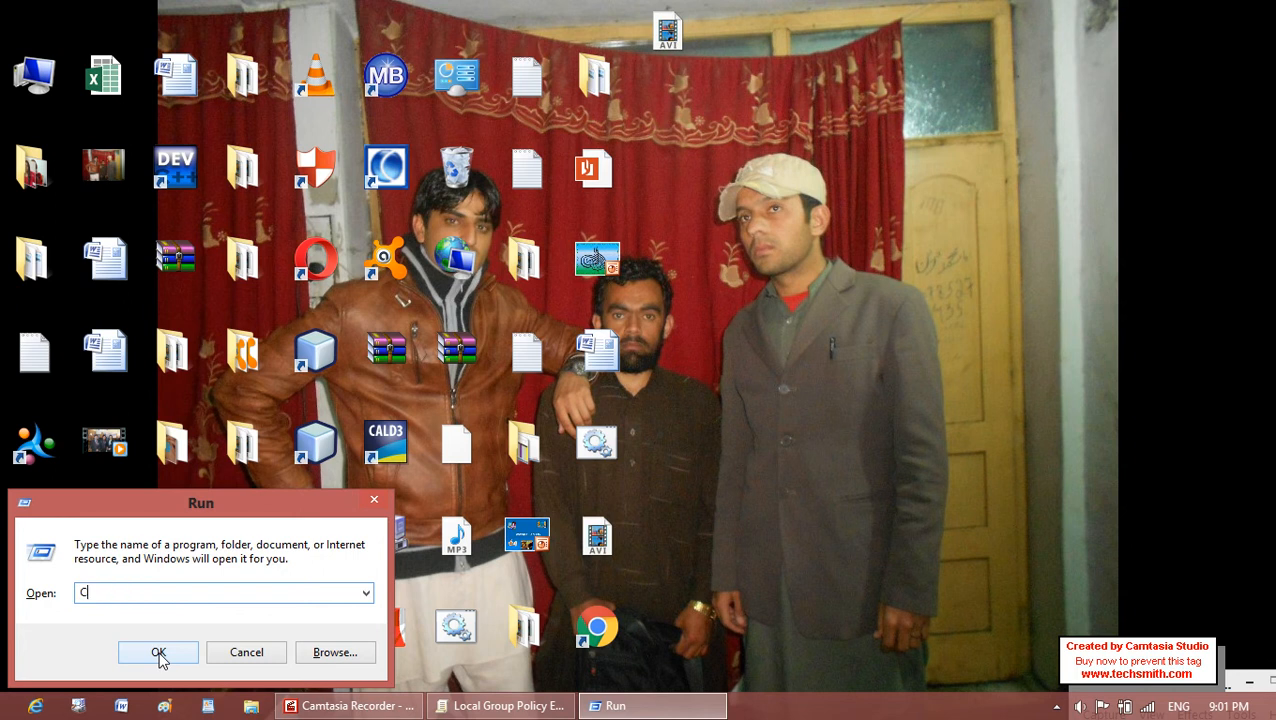
text(ONTROL)
click(160, 656)
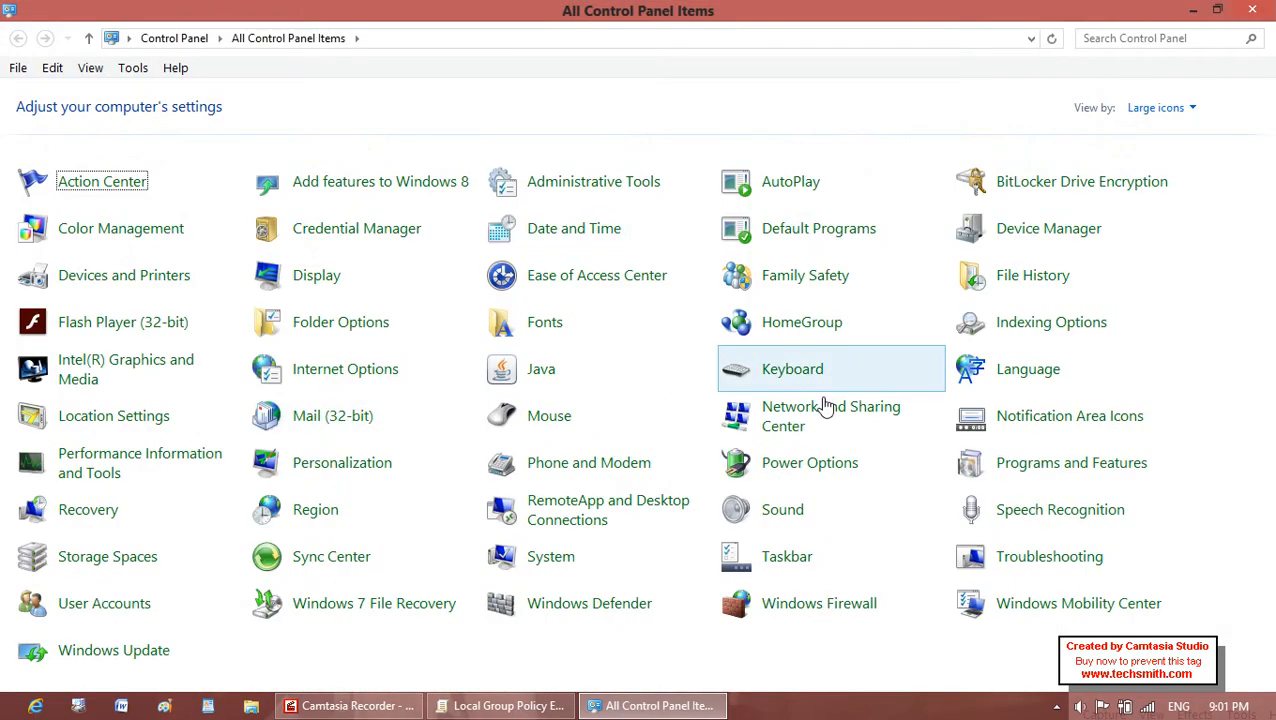
View the Folder Options without changing them, and close the Control Panel.
click(380, 330)
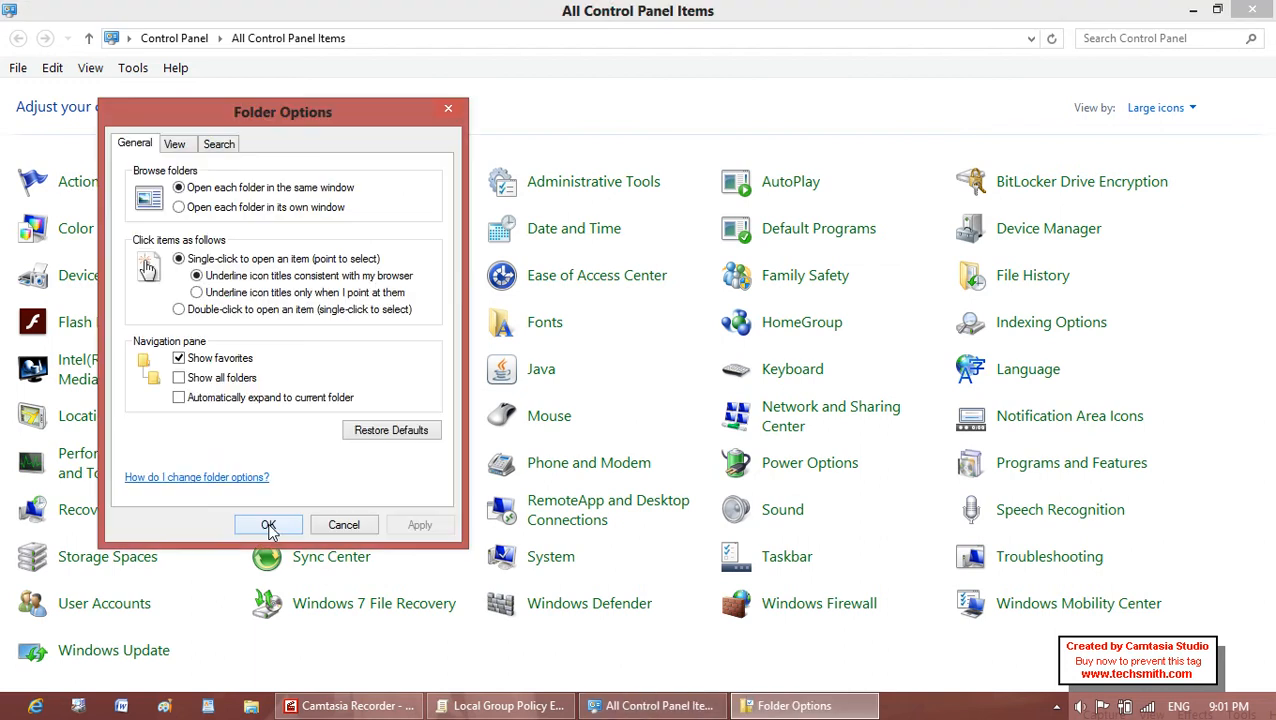
click(345, 525)
click(1218, 11)
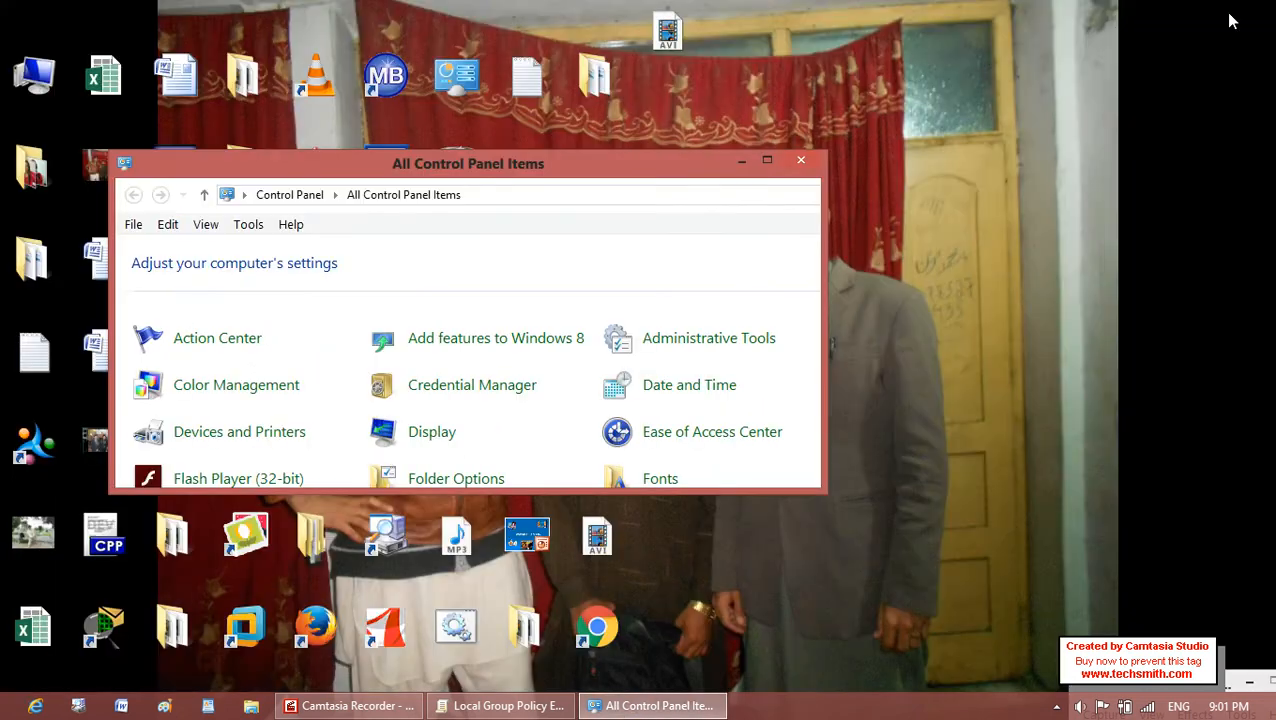
click(801, 159)
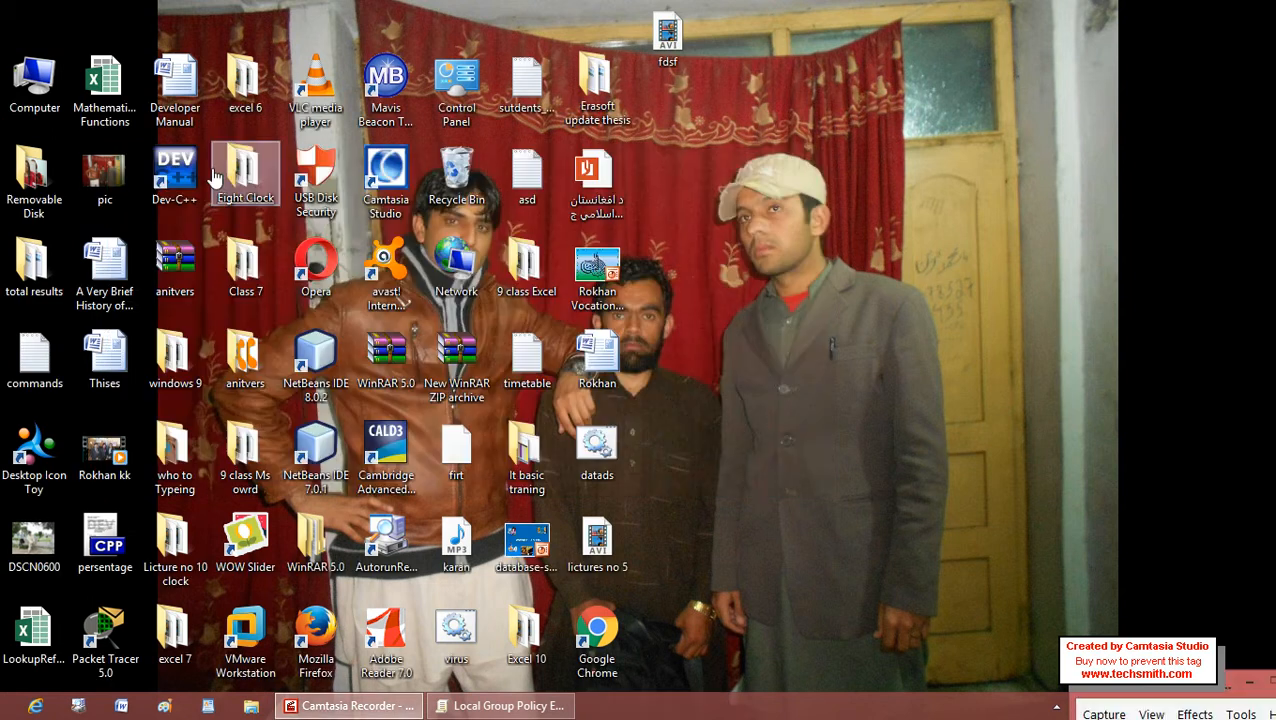
View the drives in Computer, and close both it and the minimized Local Group Policy Editor.
double_click(32, 90)
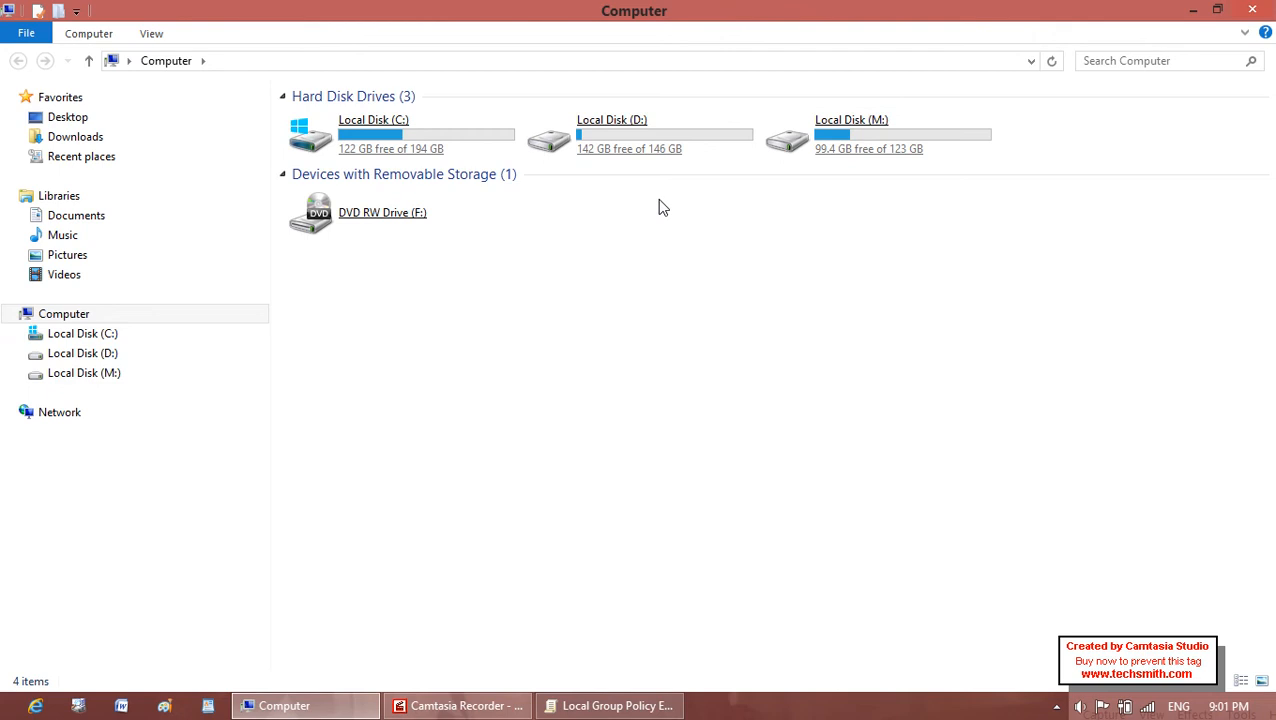
click(1252, 10)
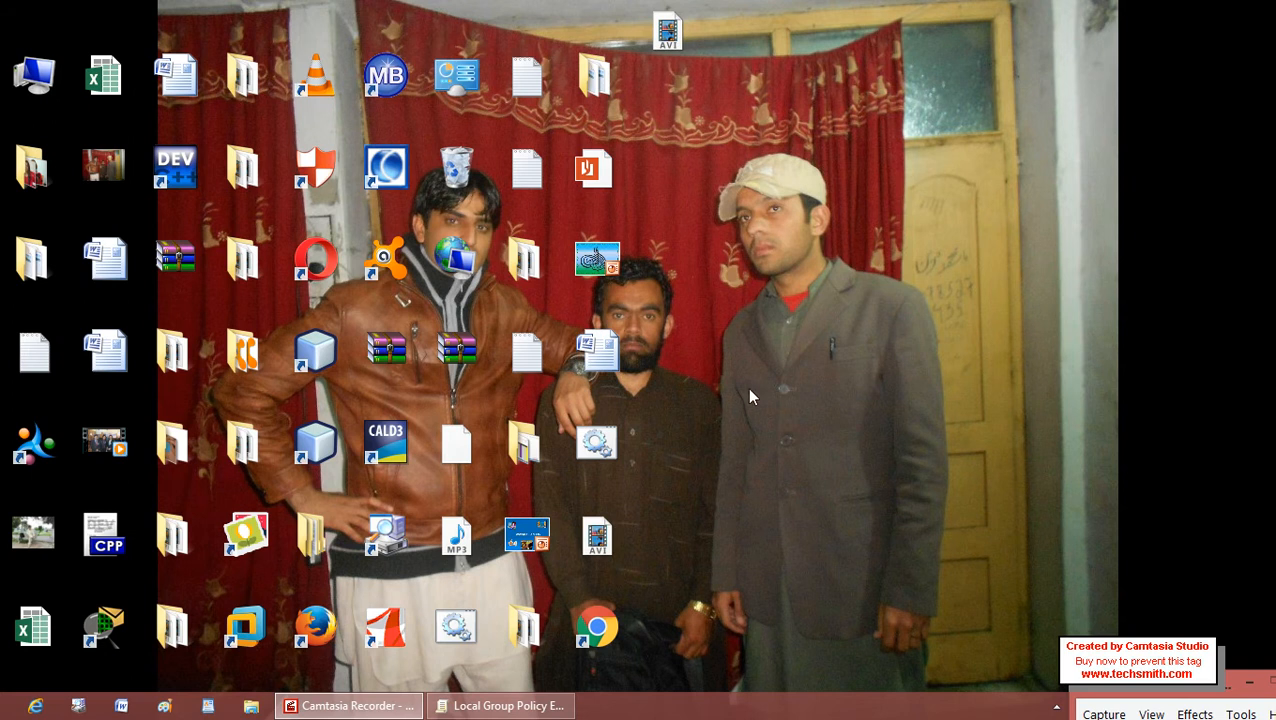
right_click(535, 706)
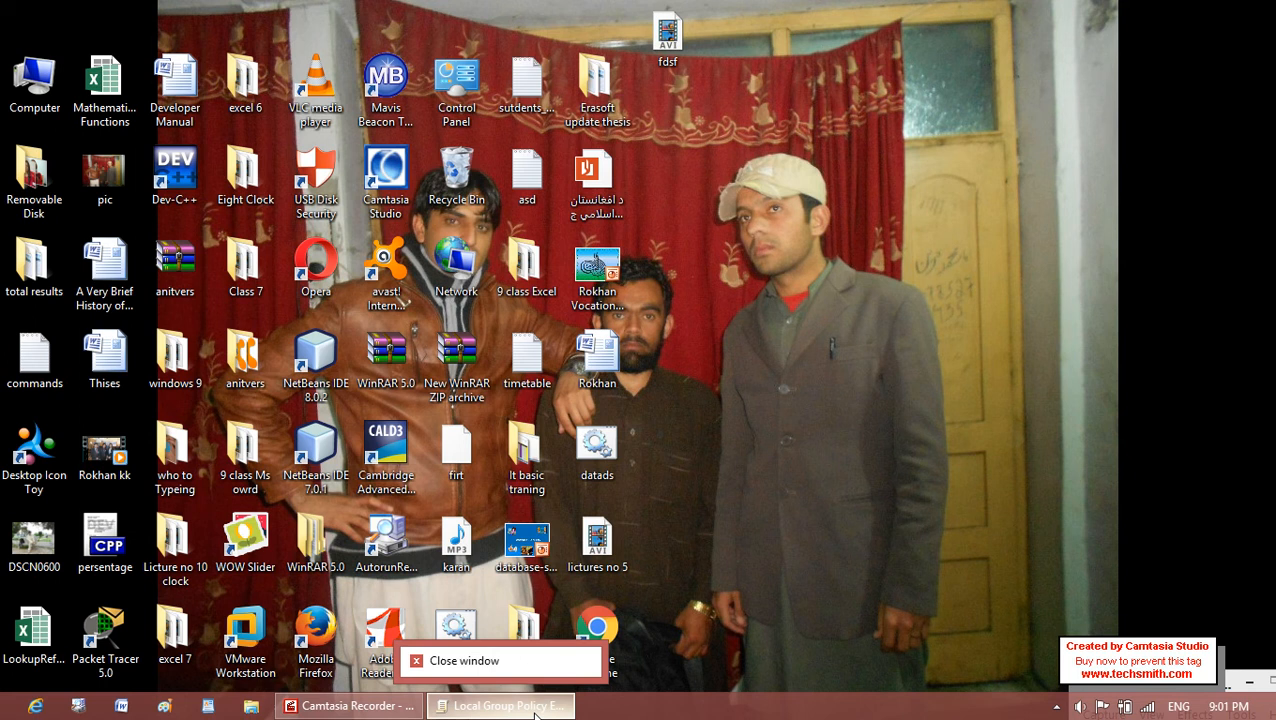
click(510, 664)
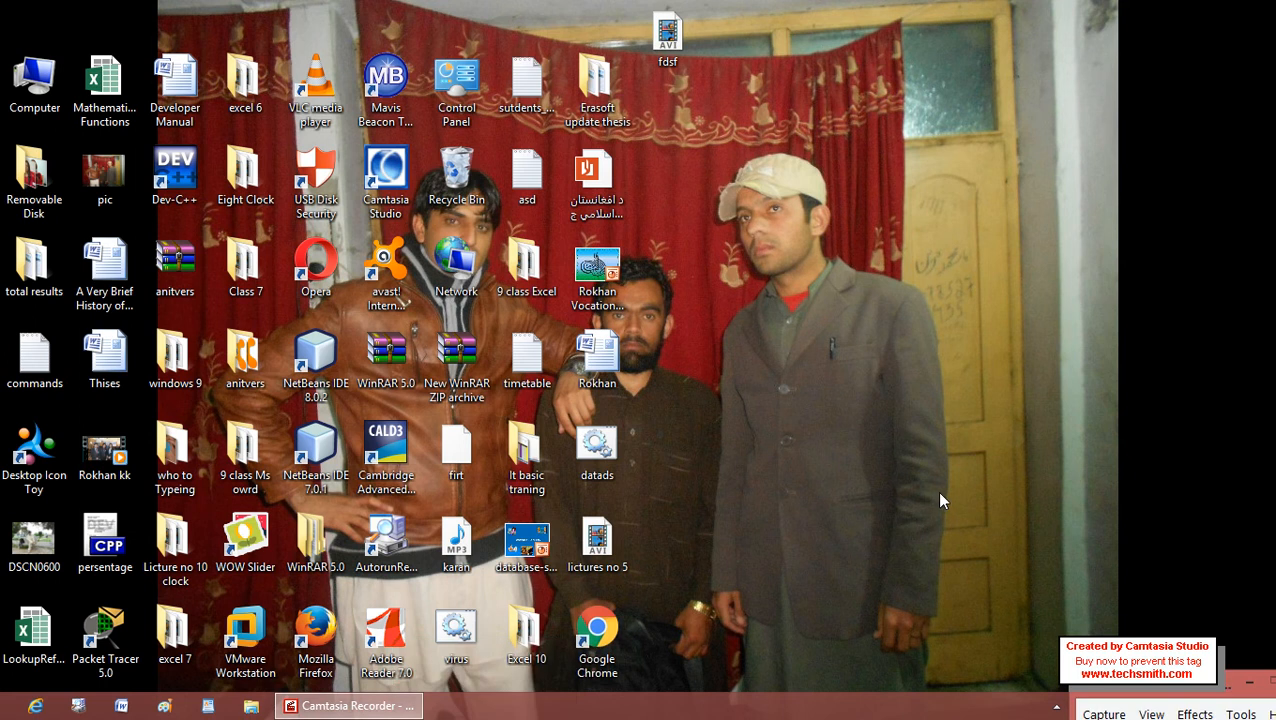
Launch the Local Group Policy Editor with the Run command GPEDIT.MSC, and close it.
key(super+r)
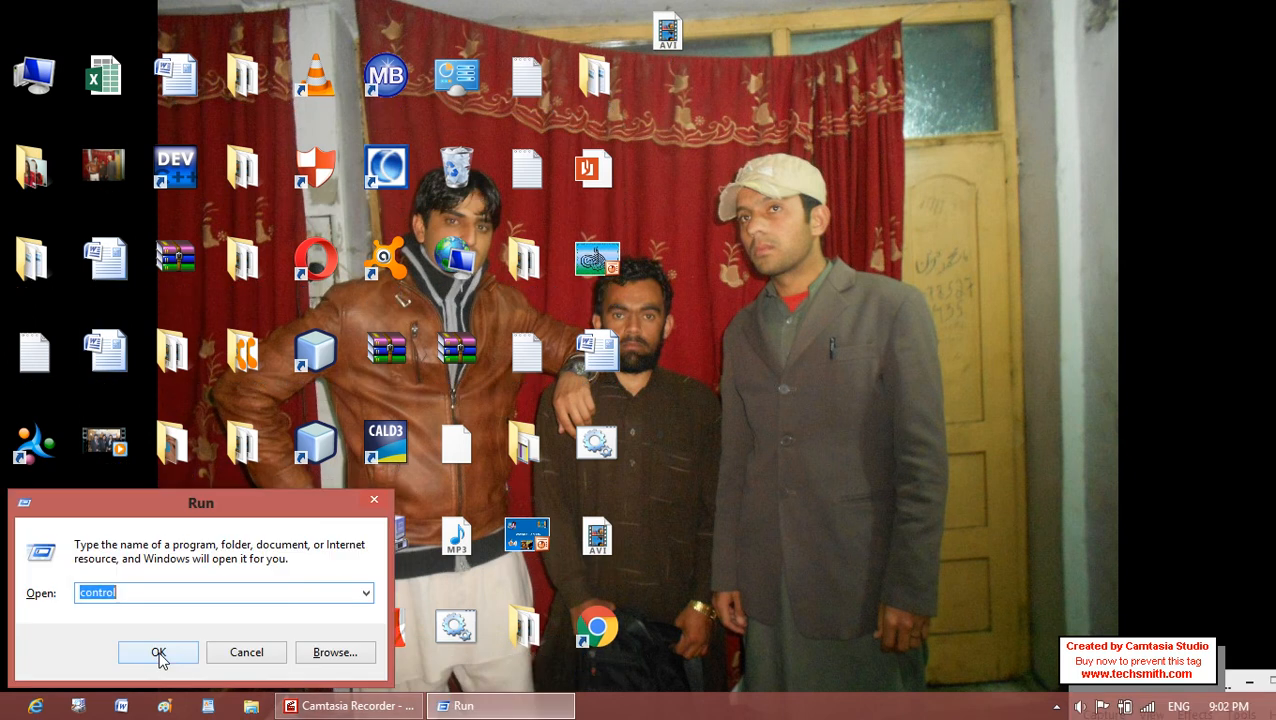
text(GPEDMT.)
key(BackSpace)
key(BackSpace)
key(BackSpace)
key(BackSpace)
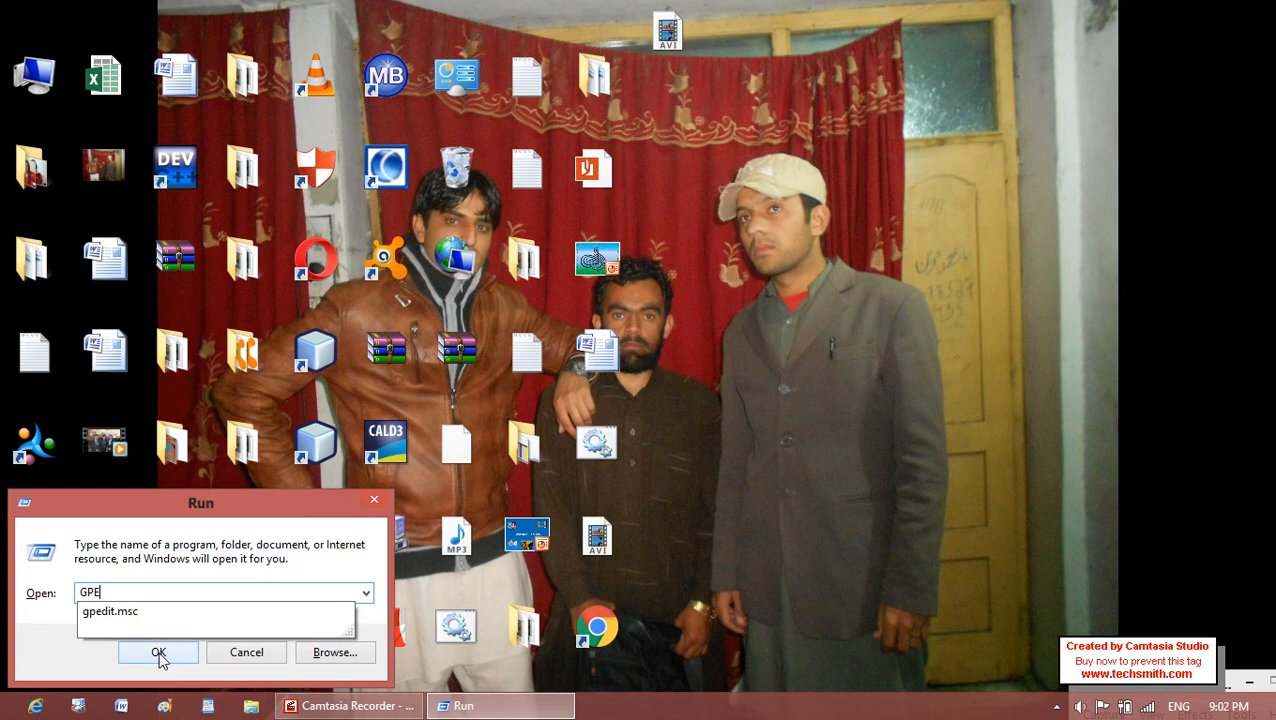
text(DIT.MSC)
click(158, 652)
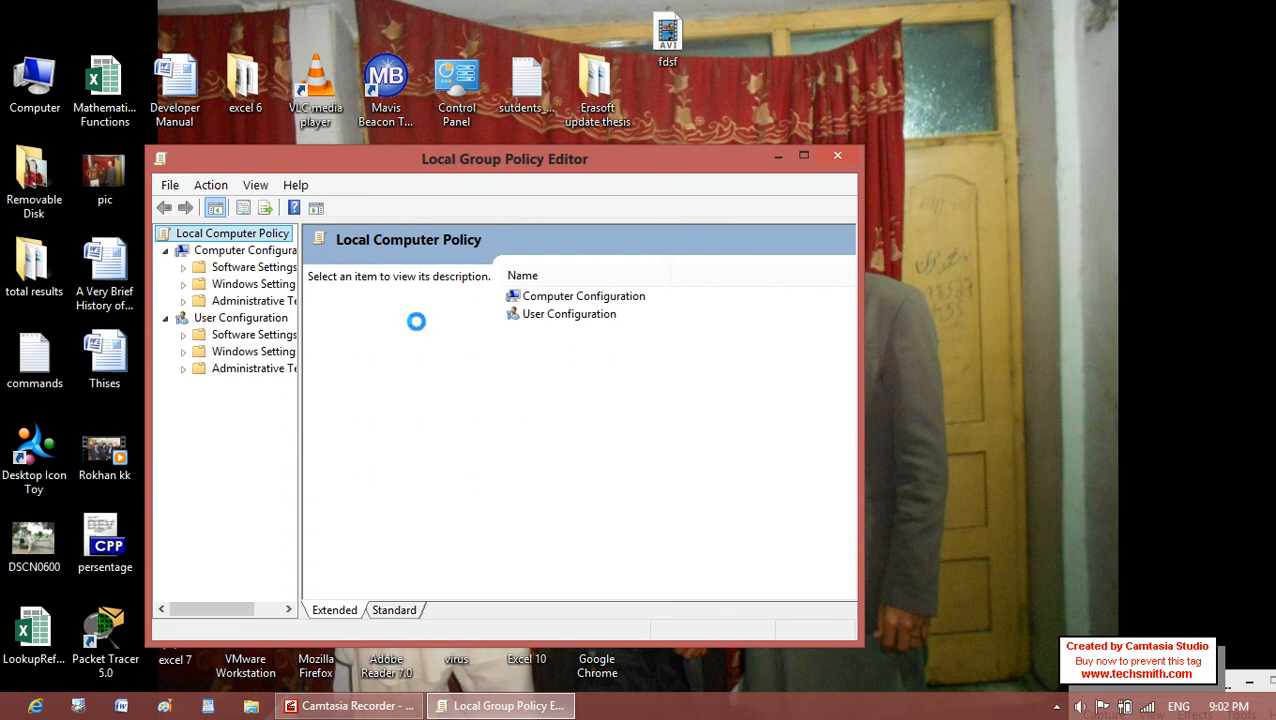
click(832, 155)
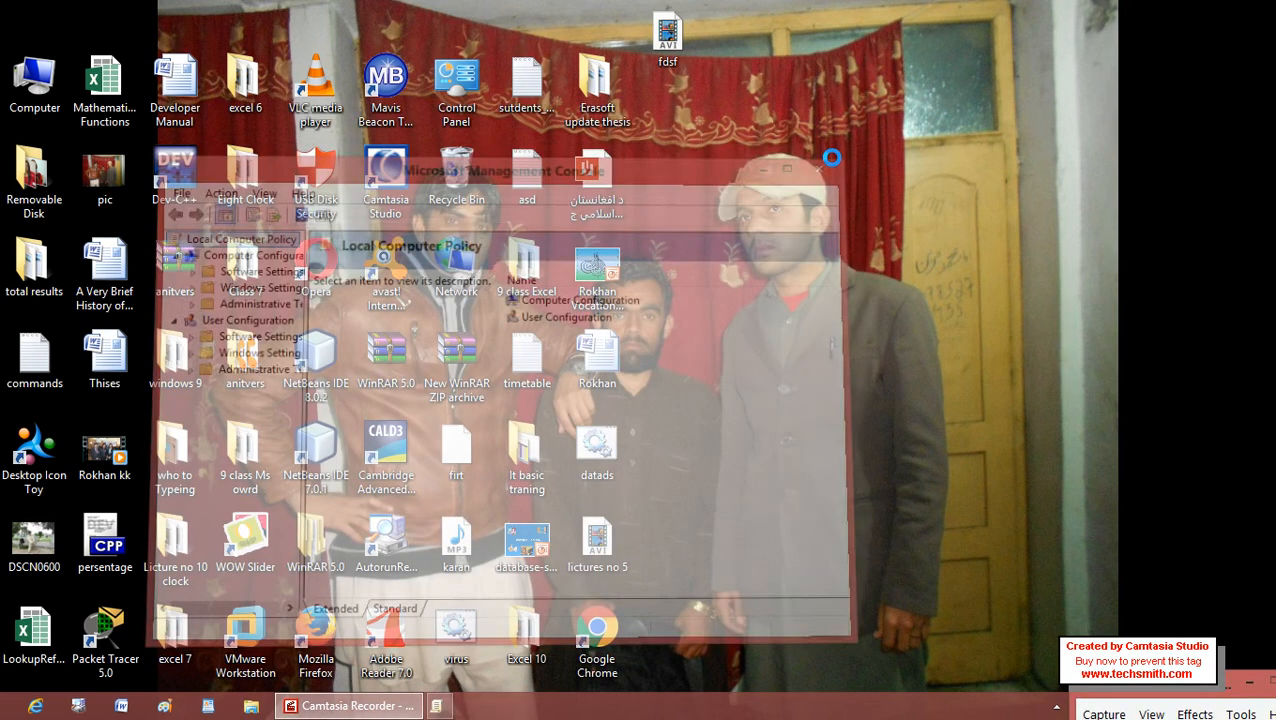
Launch Local Security Policy with the Run command SECPOL.MSC, and close it.
key(super+r)
text(SECPOL.)
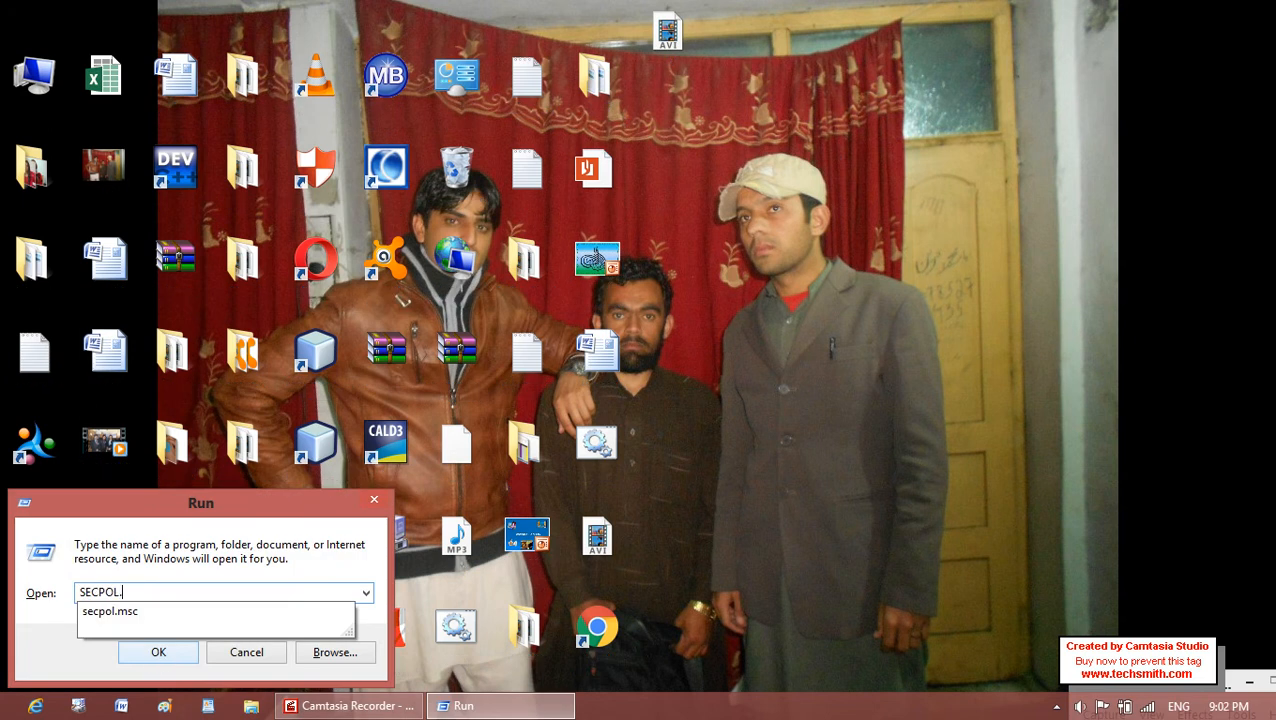
text(MSC)
click(158, 652)
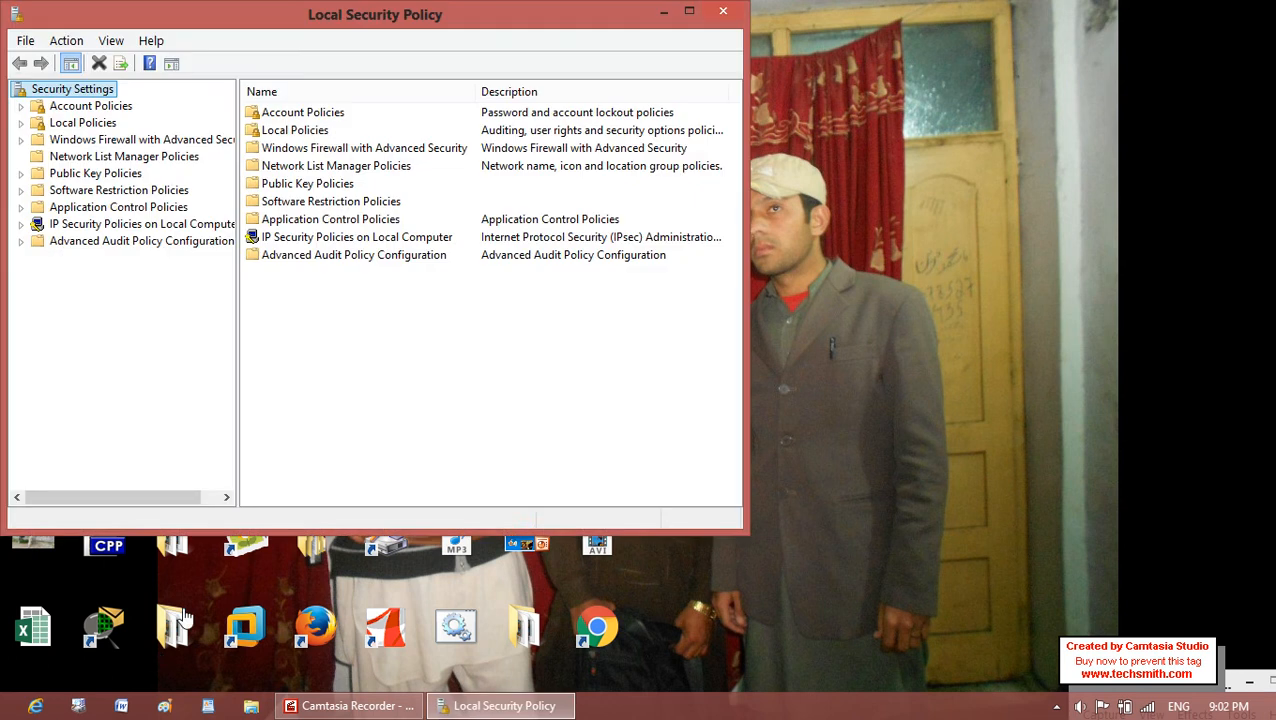
click(733, 10)
Launch the Local Group Policy Editor by searching for GPEDIT.MSC from the Start screen, and close it.
key(super)
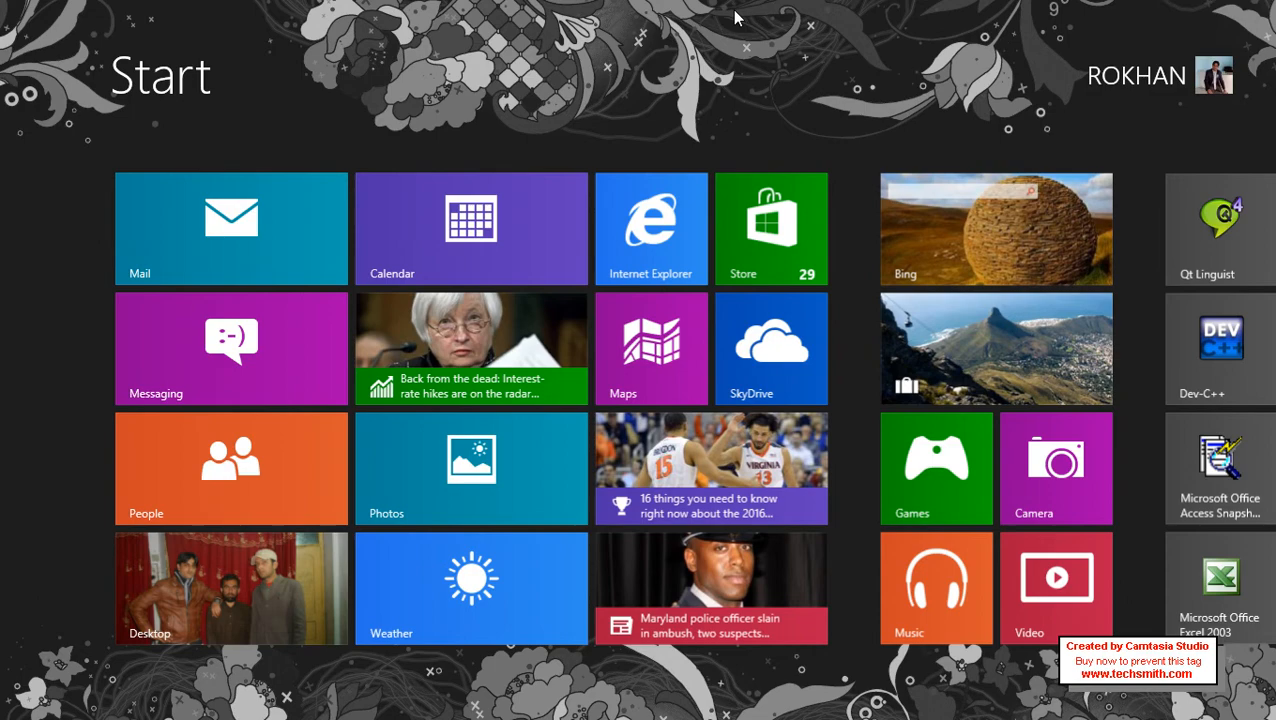
text(EMP)
key(BackSpace)
key(BackSpace)
key(BackSpace)
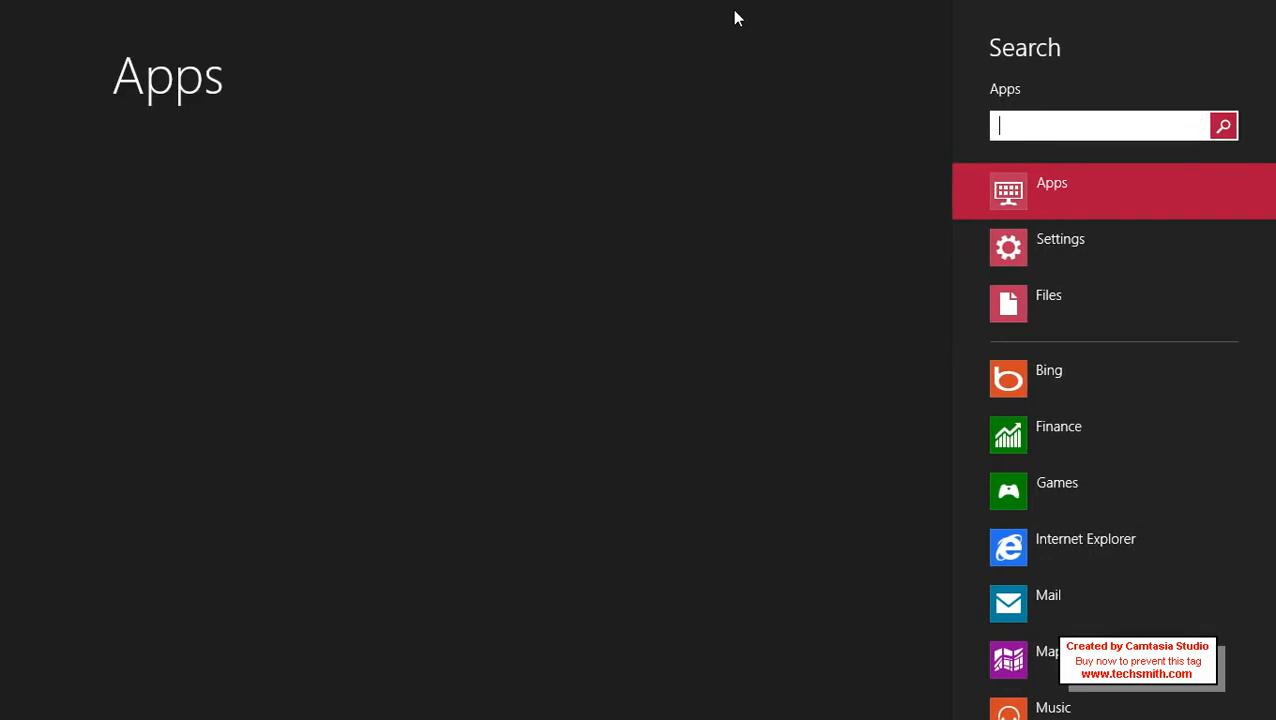
text(GPED)
key(BackSpace)
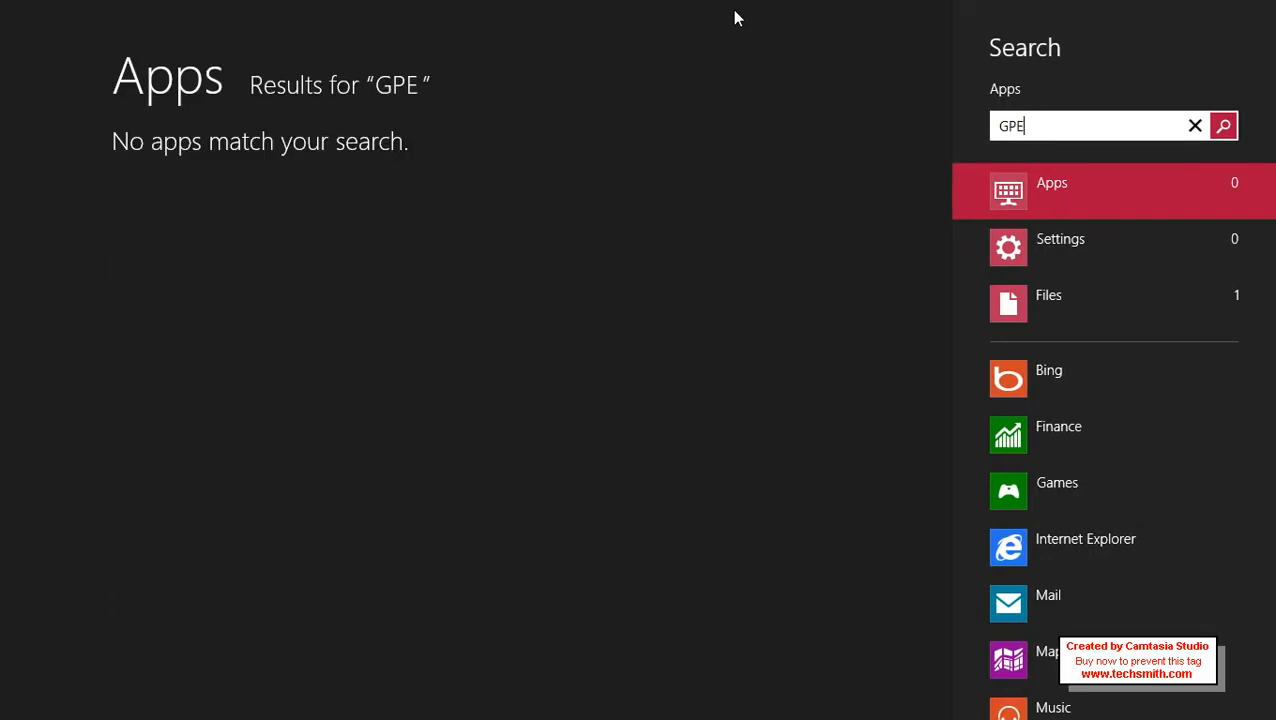
text(DIT.MSC)
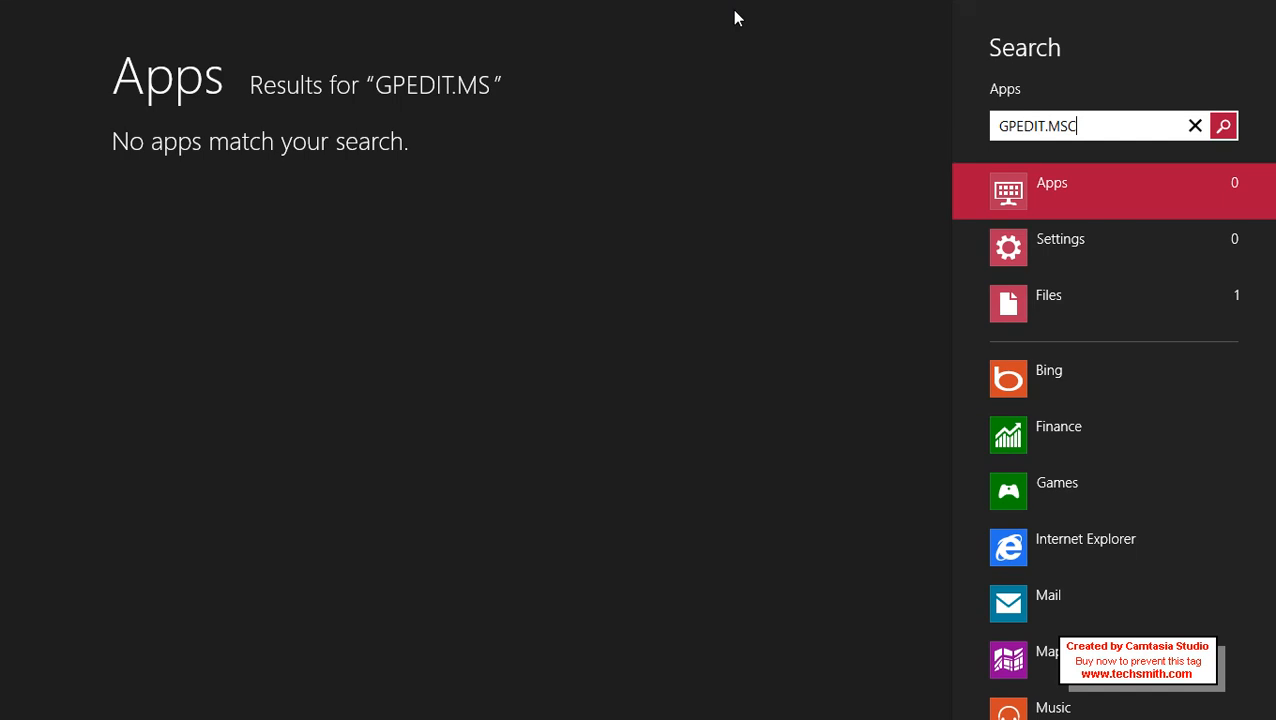
key(Return)
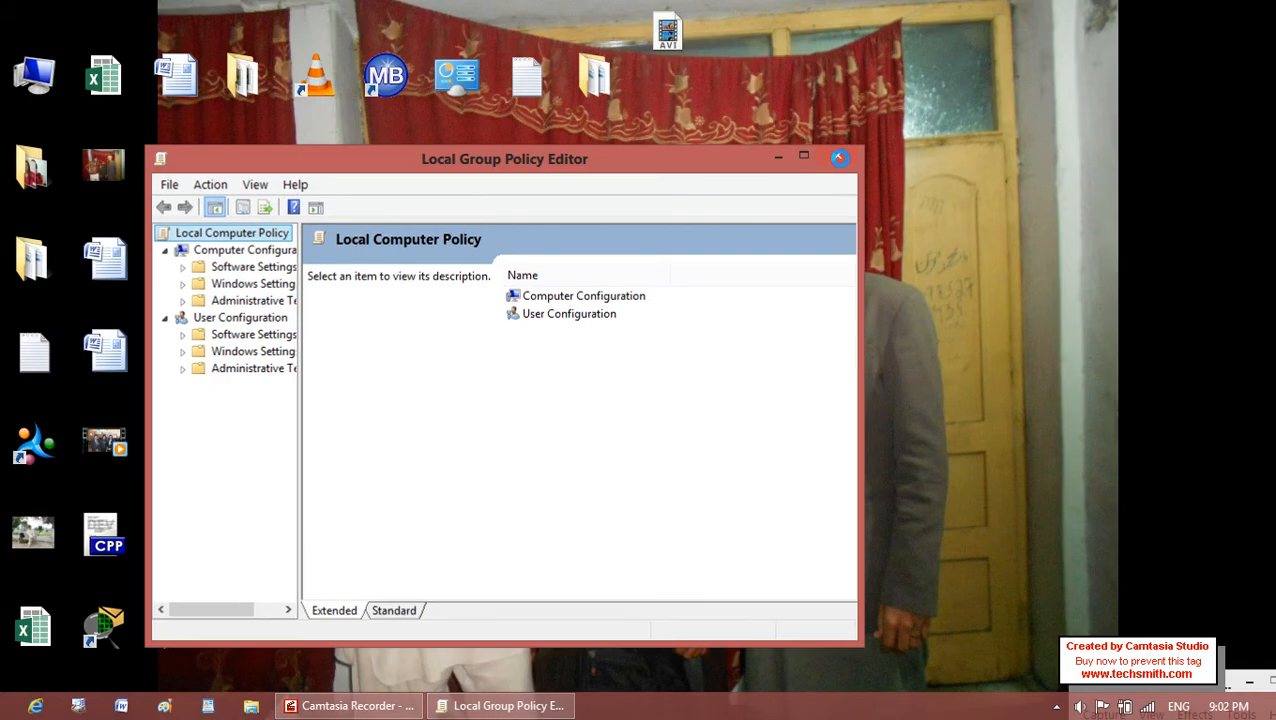
click(838, 156)
Open the Control Panel with the Run command CONTROL, and maximize its window.
key(super+r)
text(CONTROL)
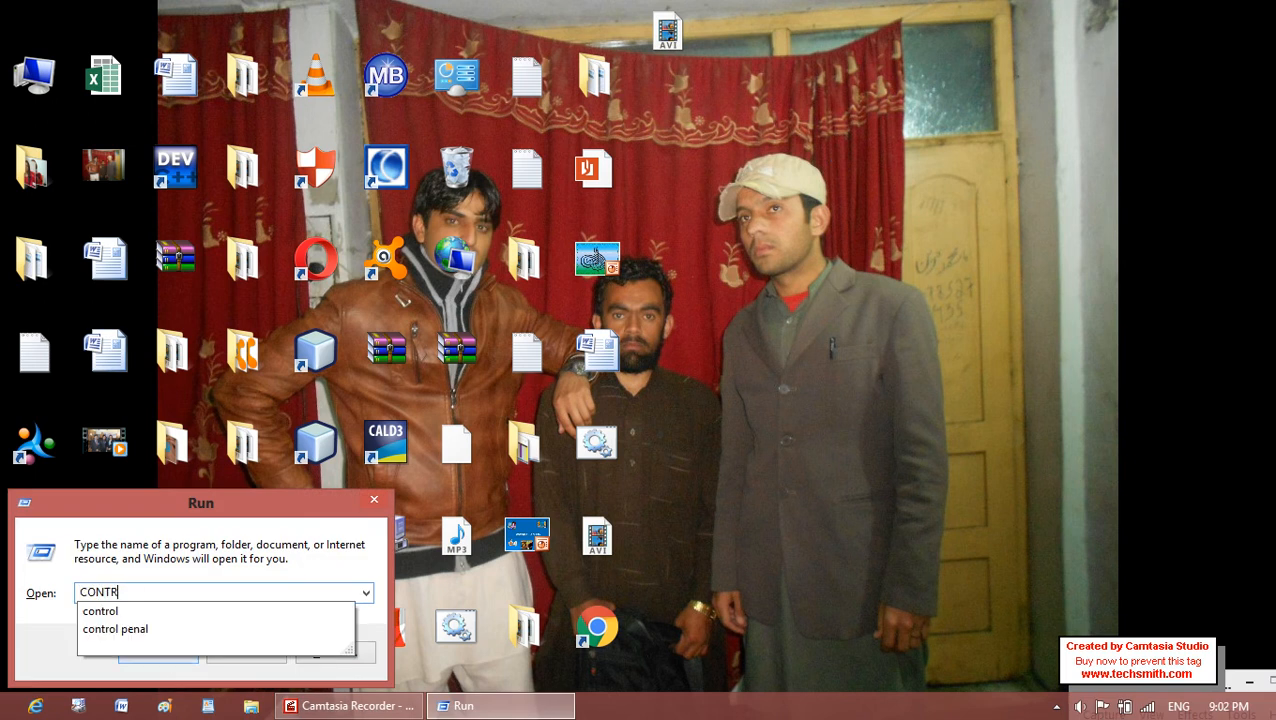
key(Return)
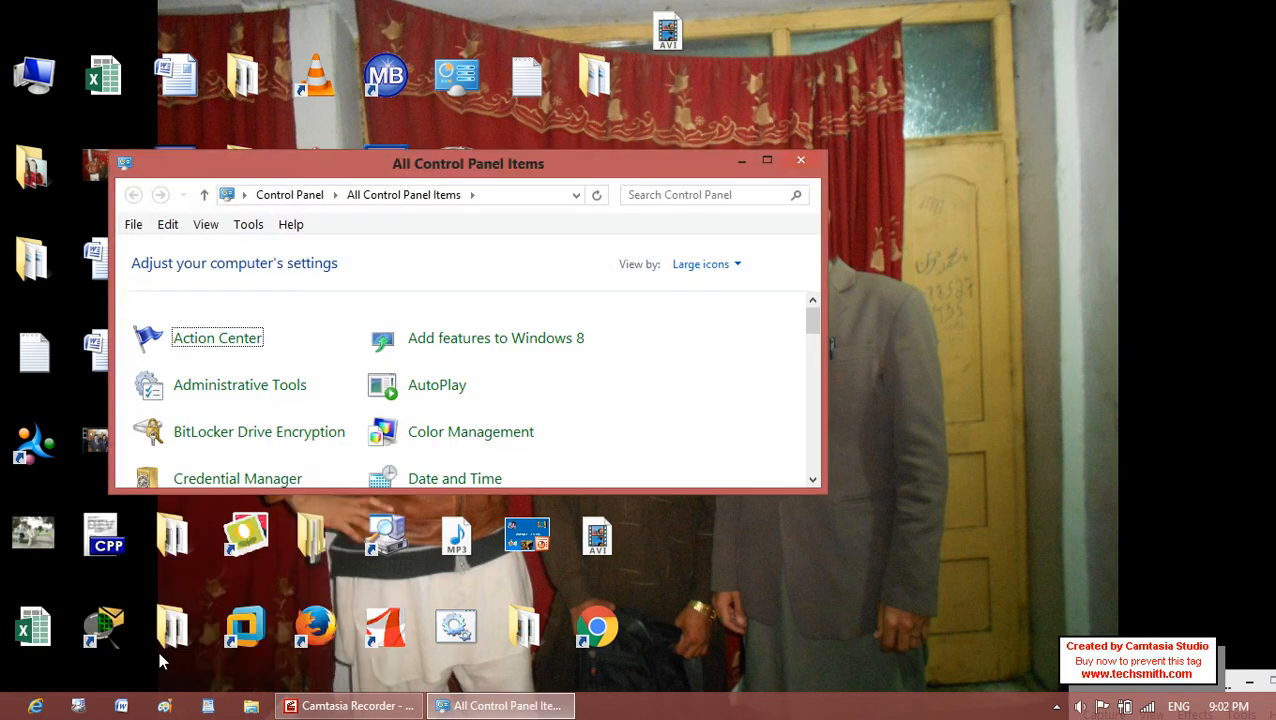
click(766, 162)
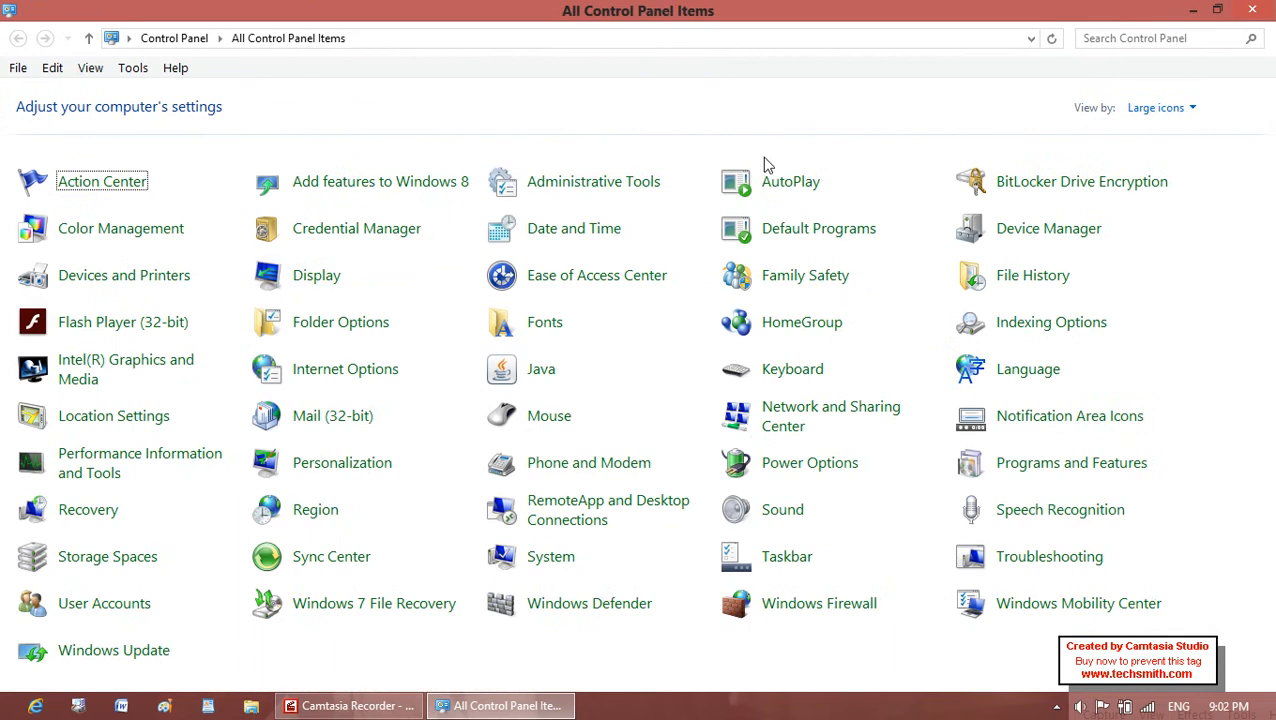
Open Local Security Policy from the Control Panel's Administrative Tools, with the Administrative Tools window maximized.
click(554, 189)
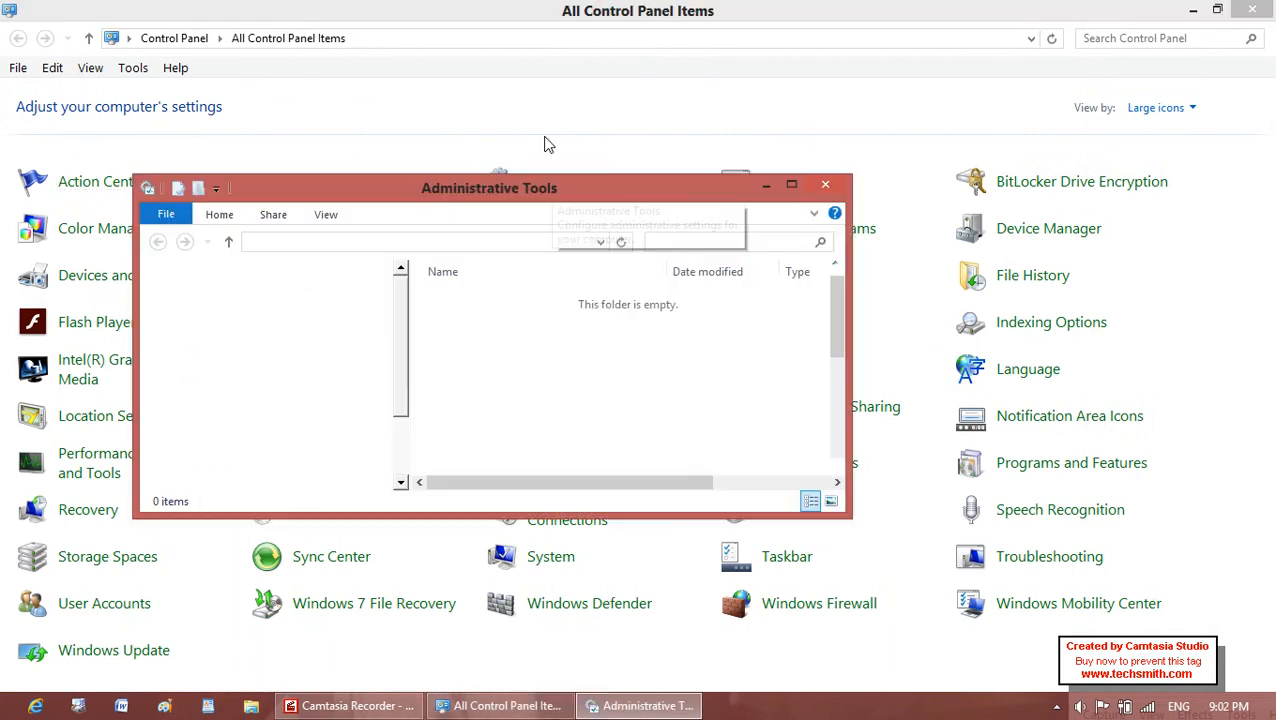
click(791, 185)
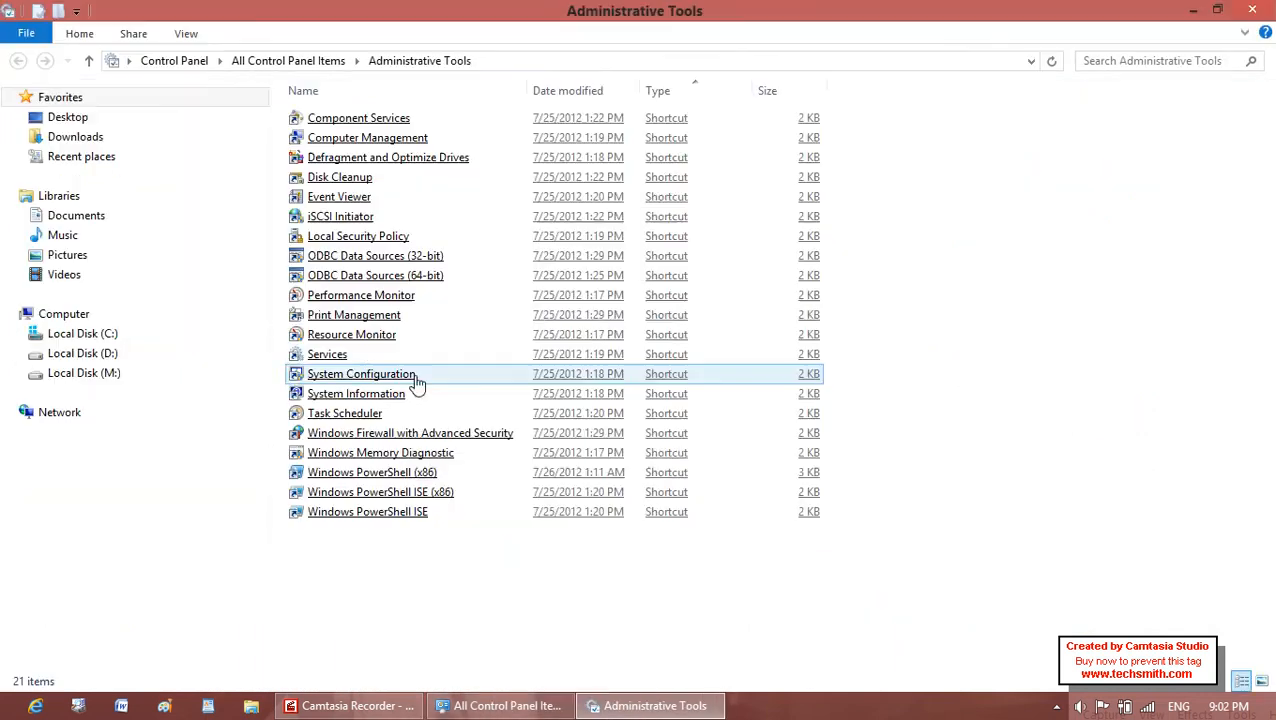
click(368, 240)
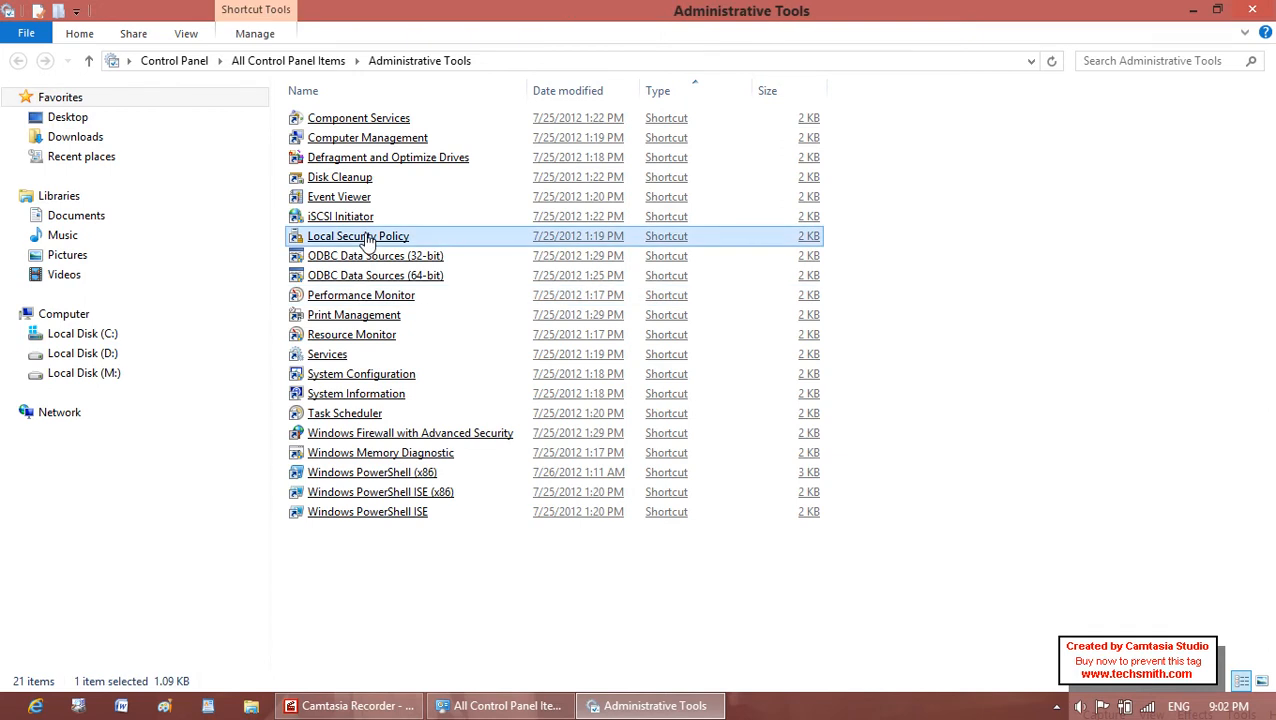
double_click(368, 240)
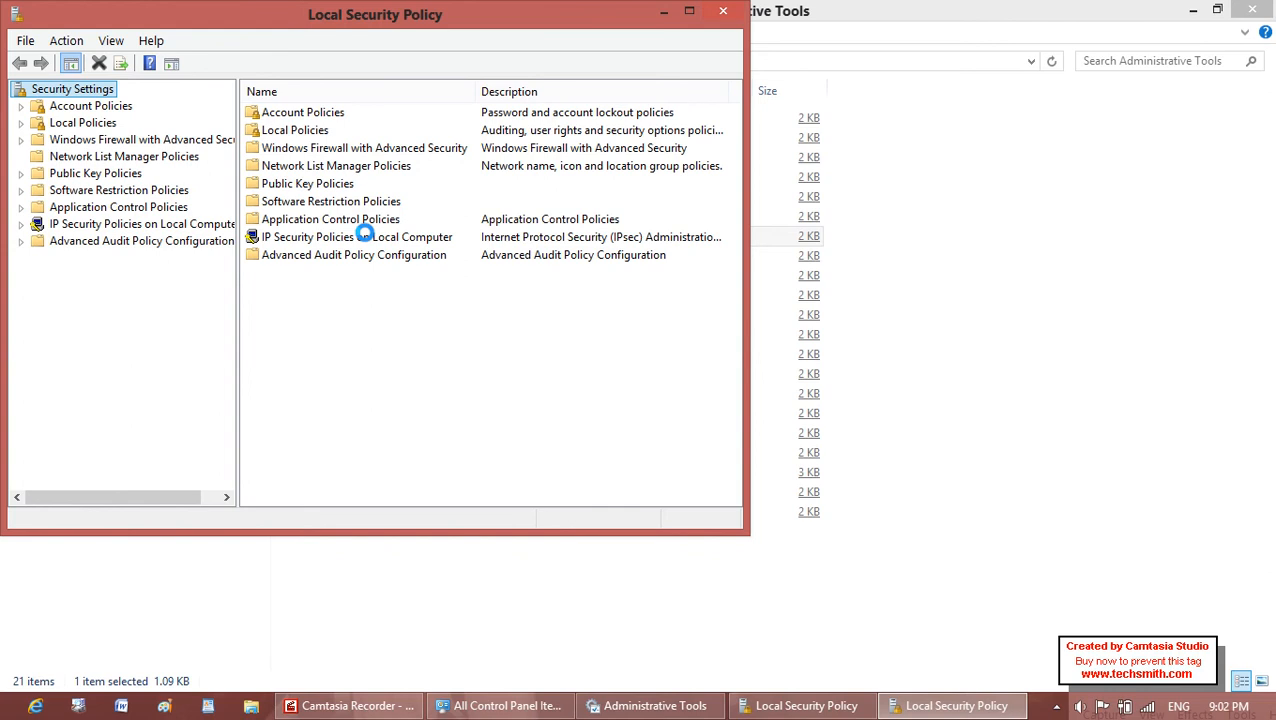
Close the Local Security Policy, Administrative Tools and Control Panel windows to return to the desktop.
click(718, 12)
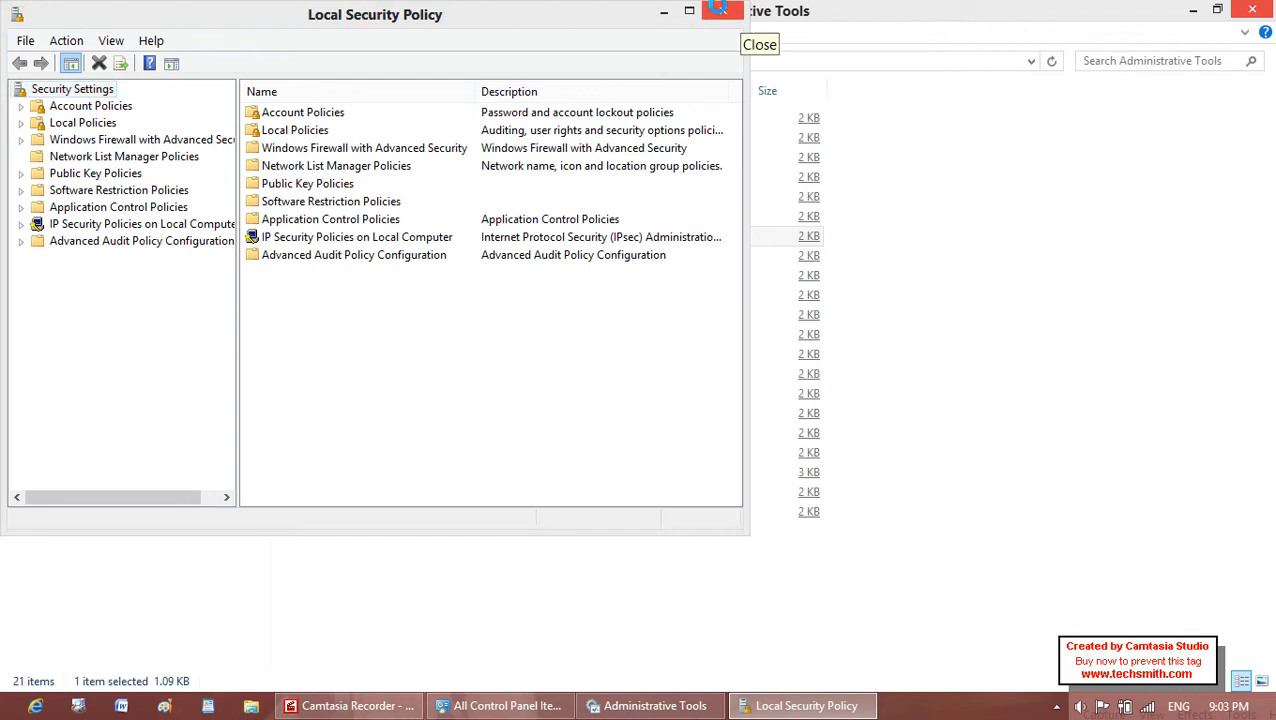
click(718, 10)
click(1252, 10)
click(1252, 10)
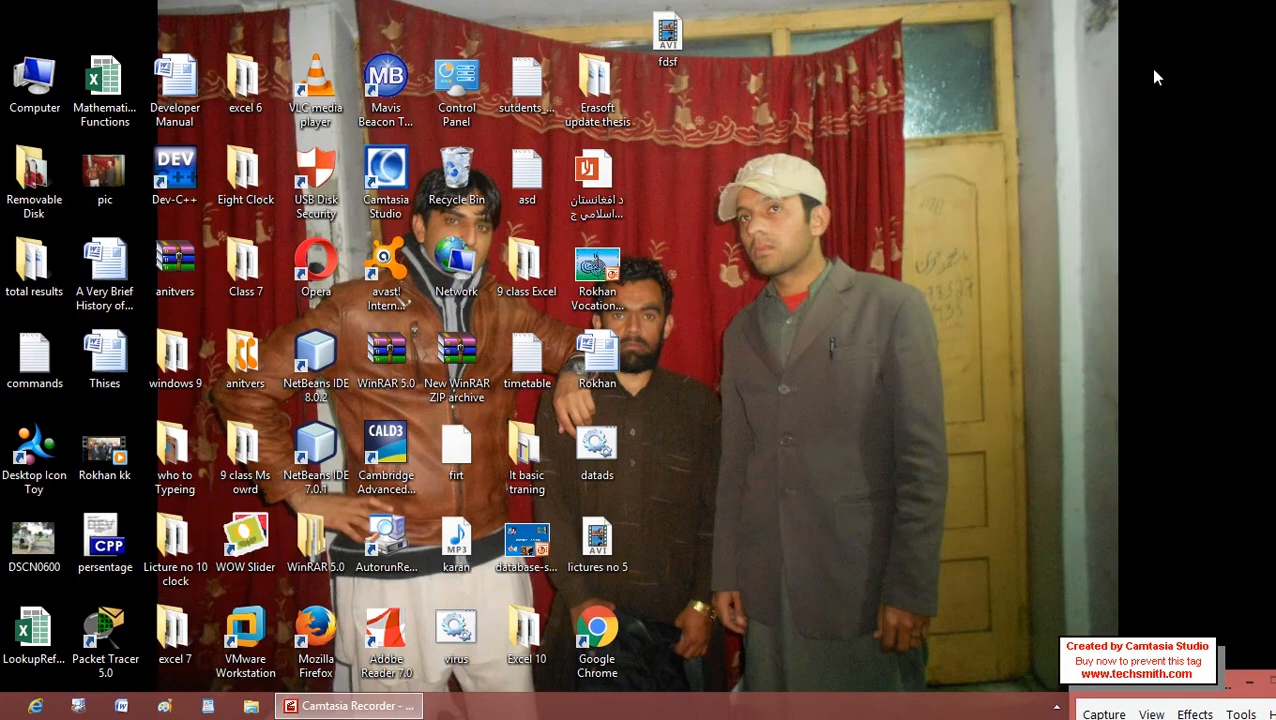
Create a desktop shortcut to GPEDIT.MSC with the name gpedit, and place it higher up in an empty area of the desktop.
right_click(791, 211)
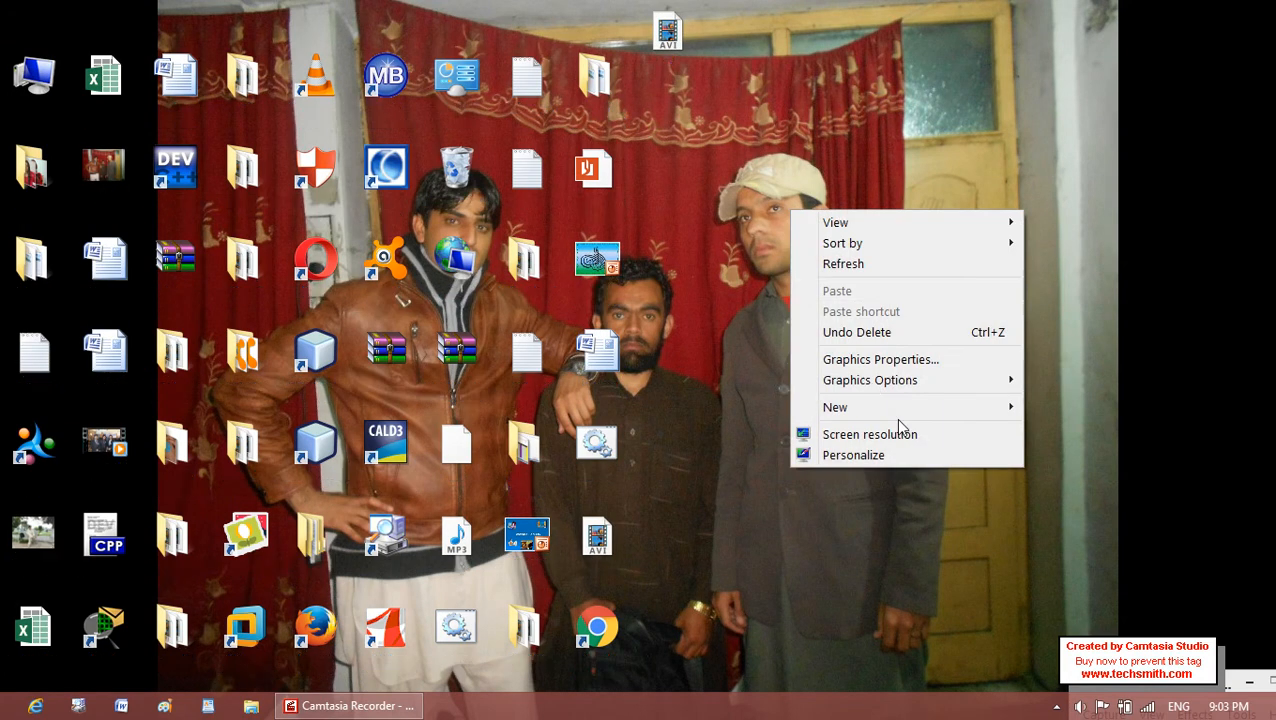
mouse_move(898, 407)
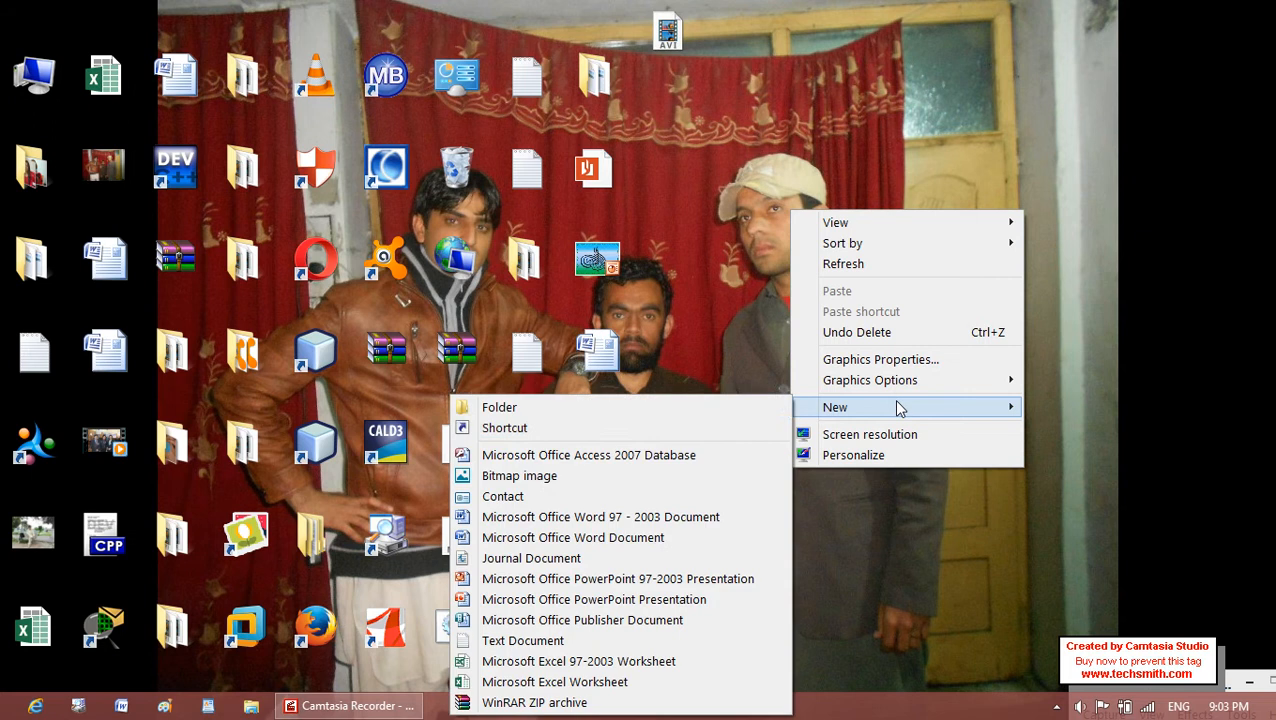
click(600, 433)
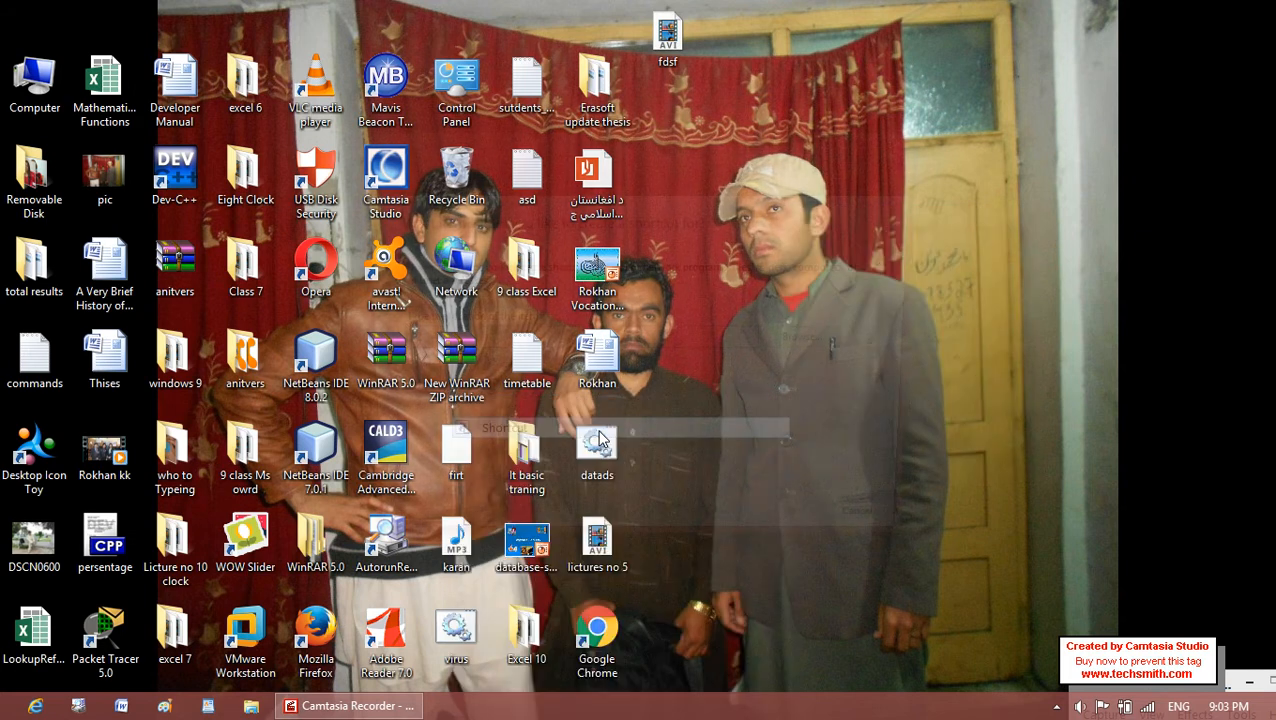
drag(640, 172, 873, 66)
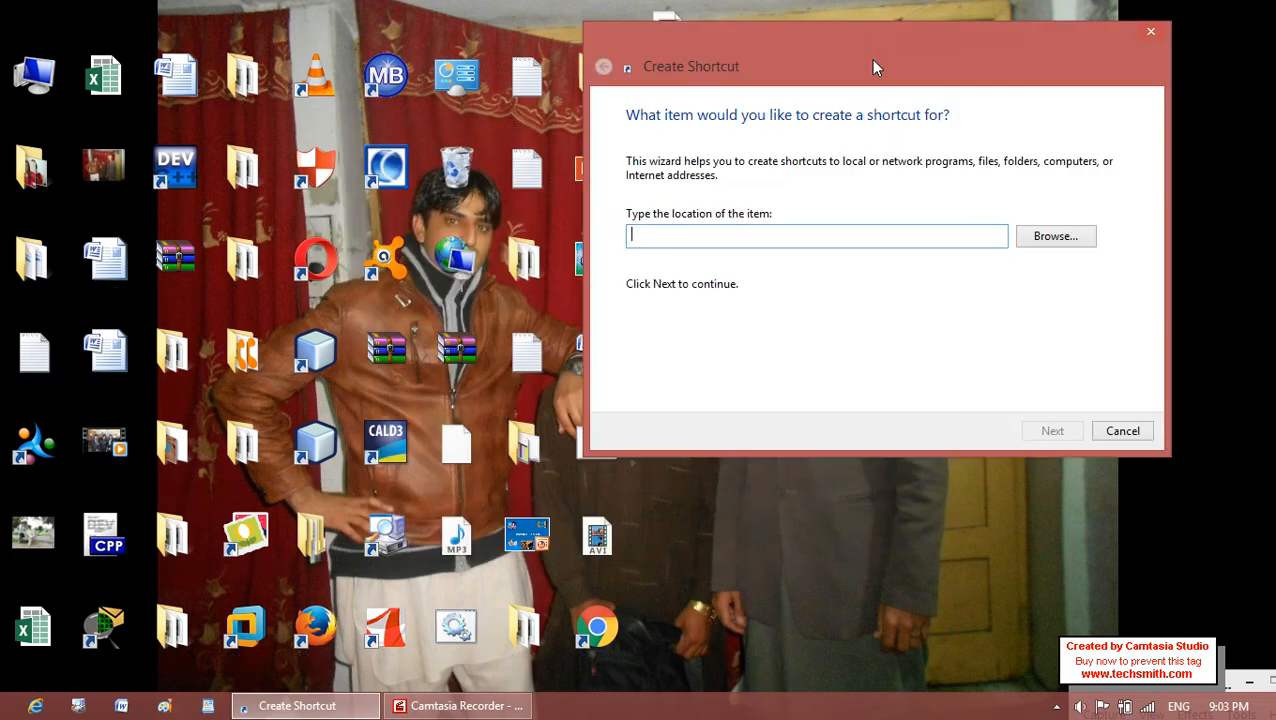
text(GP)
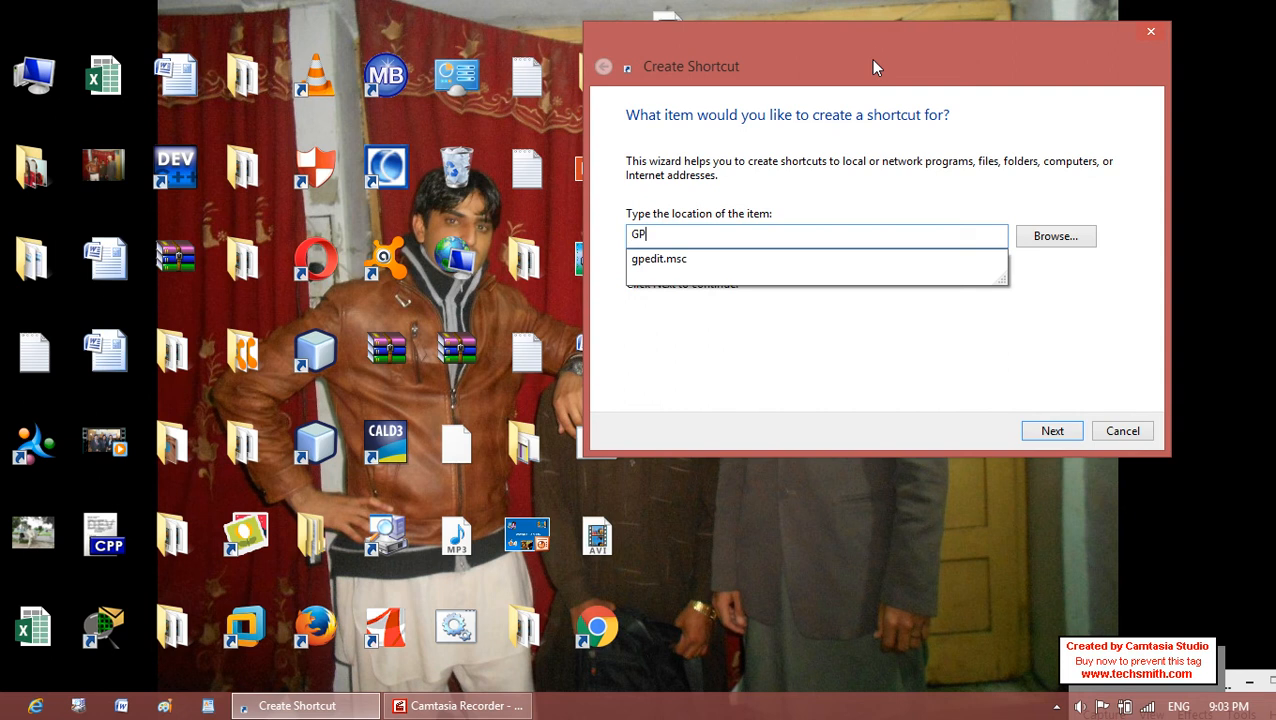
text(EDIT.MSC)
key(Return)
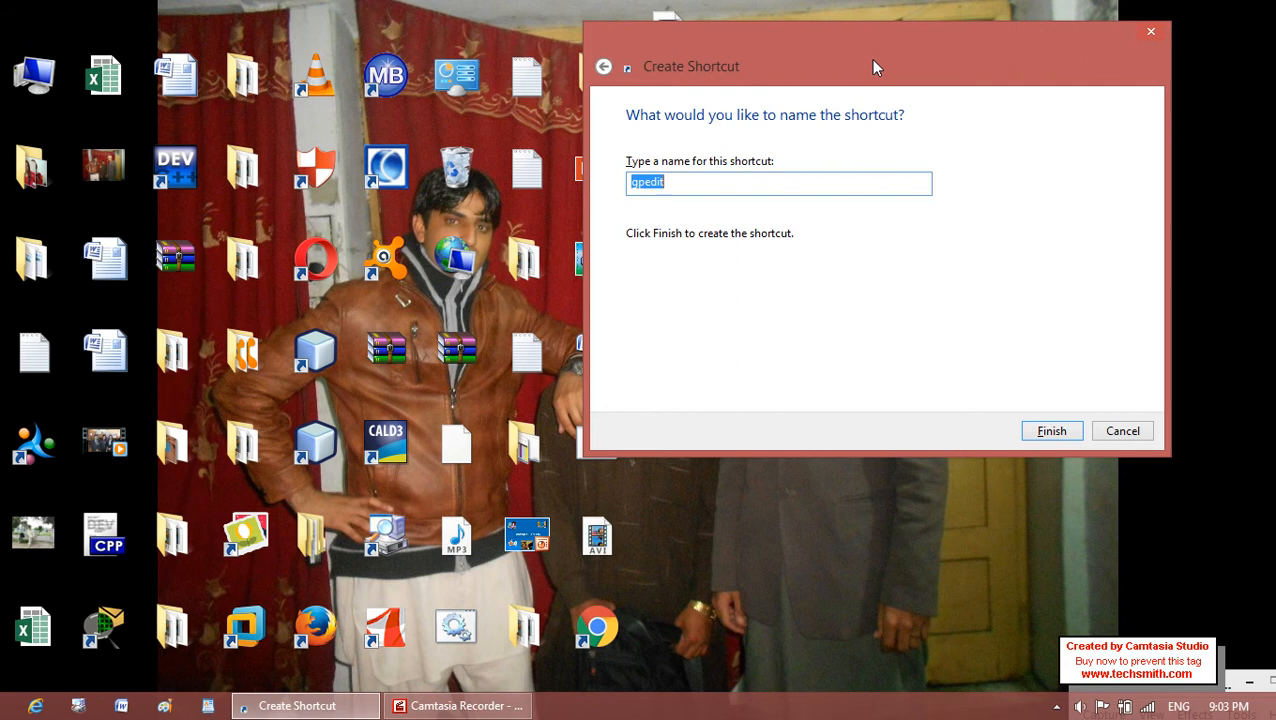
key(Return)
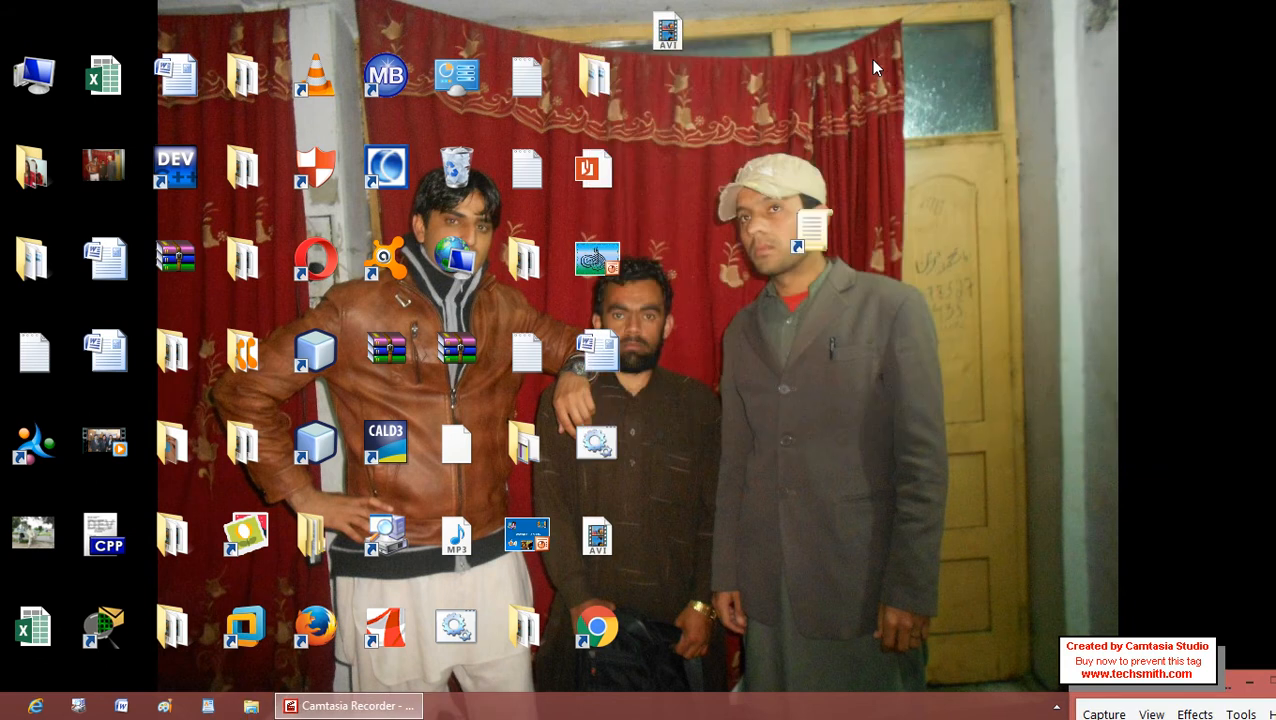
drag(811, 232, 815, 122)
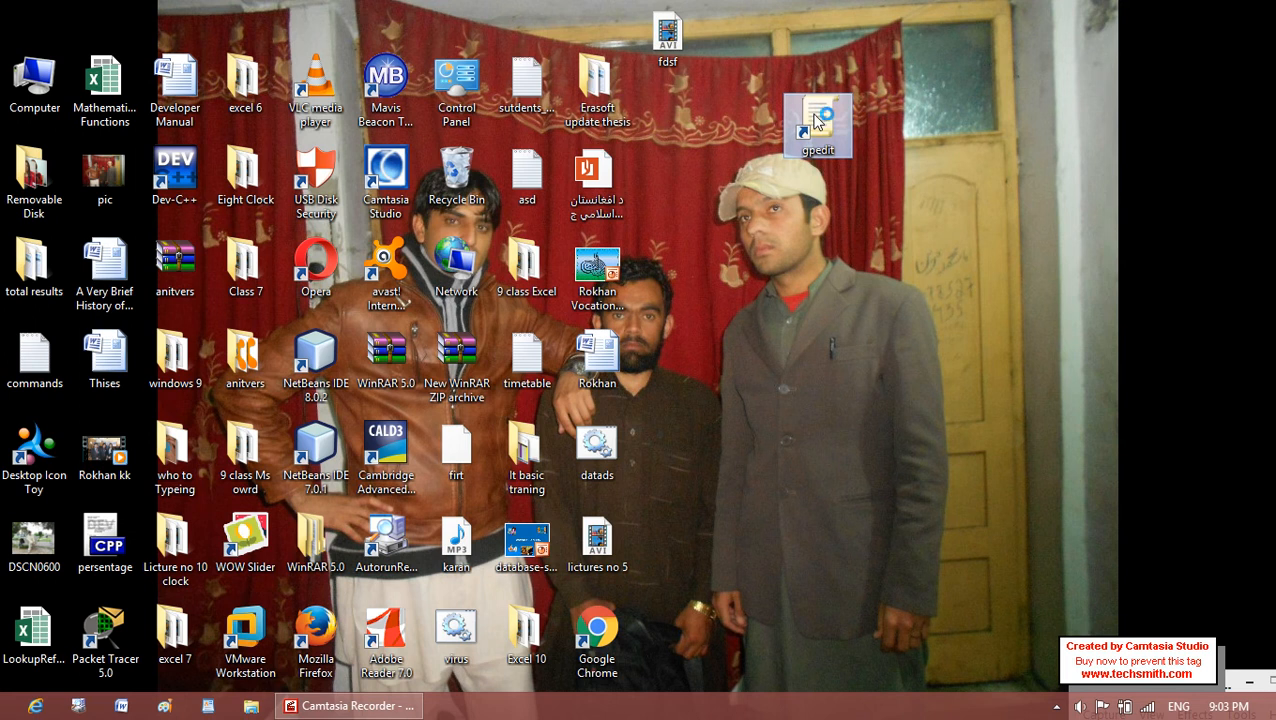
Launch the Local Group Policy Editor from the gpedit desktop shortcut, maximize it, and widen its console tree to show full folder names.
double_click(815, 122)
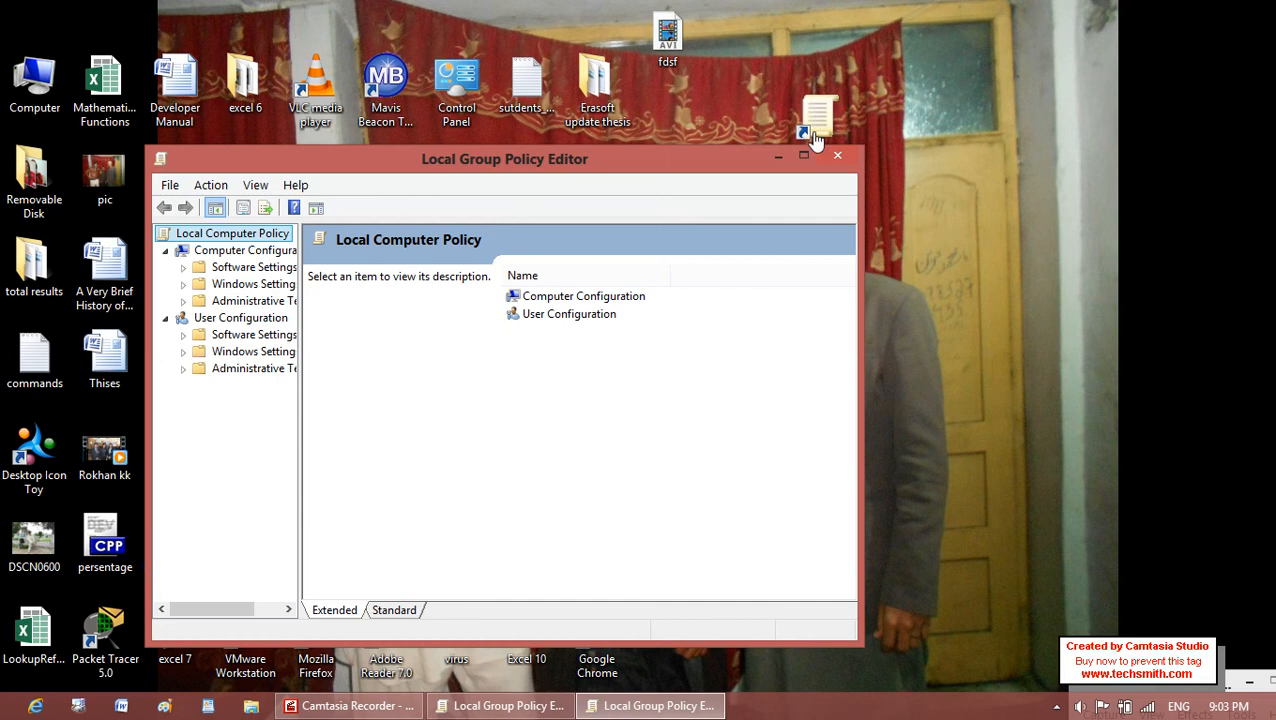
click(795, 154)
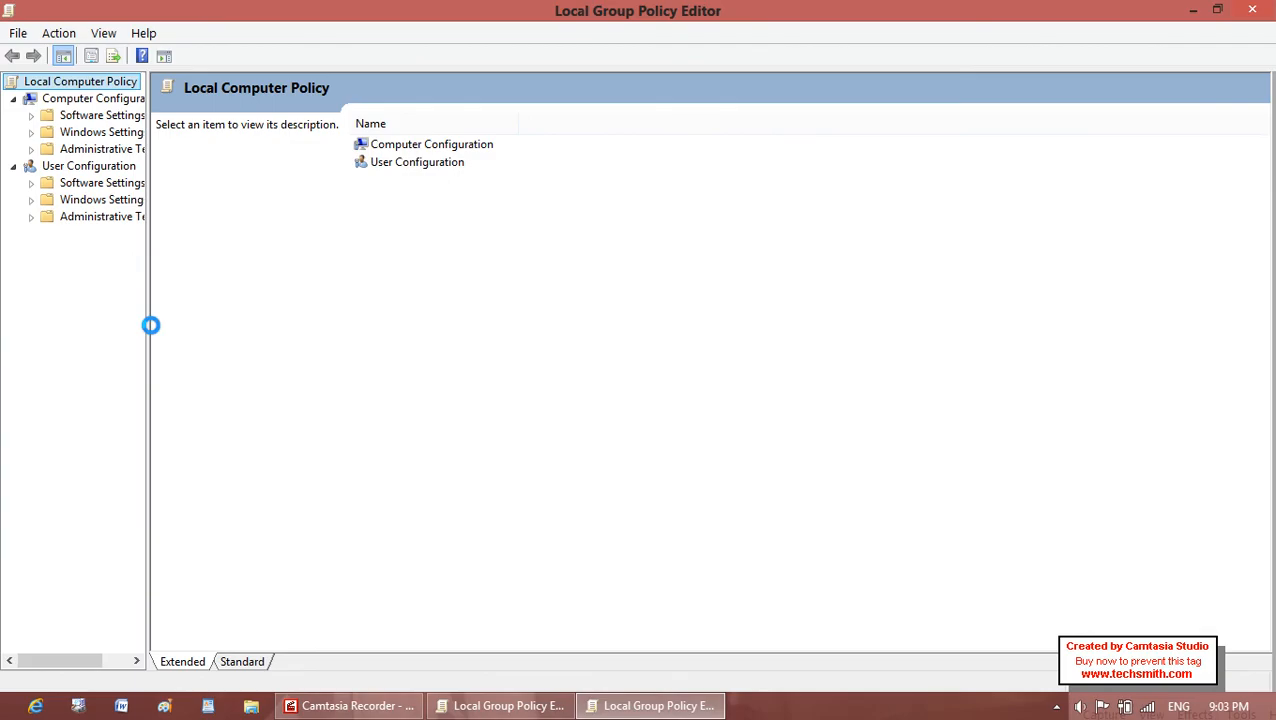
drag(150, 328, 320, 330)
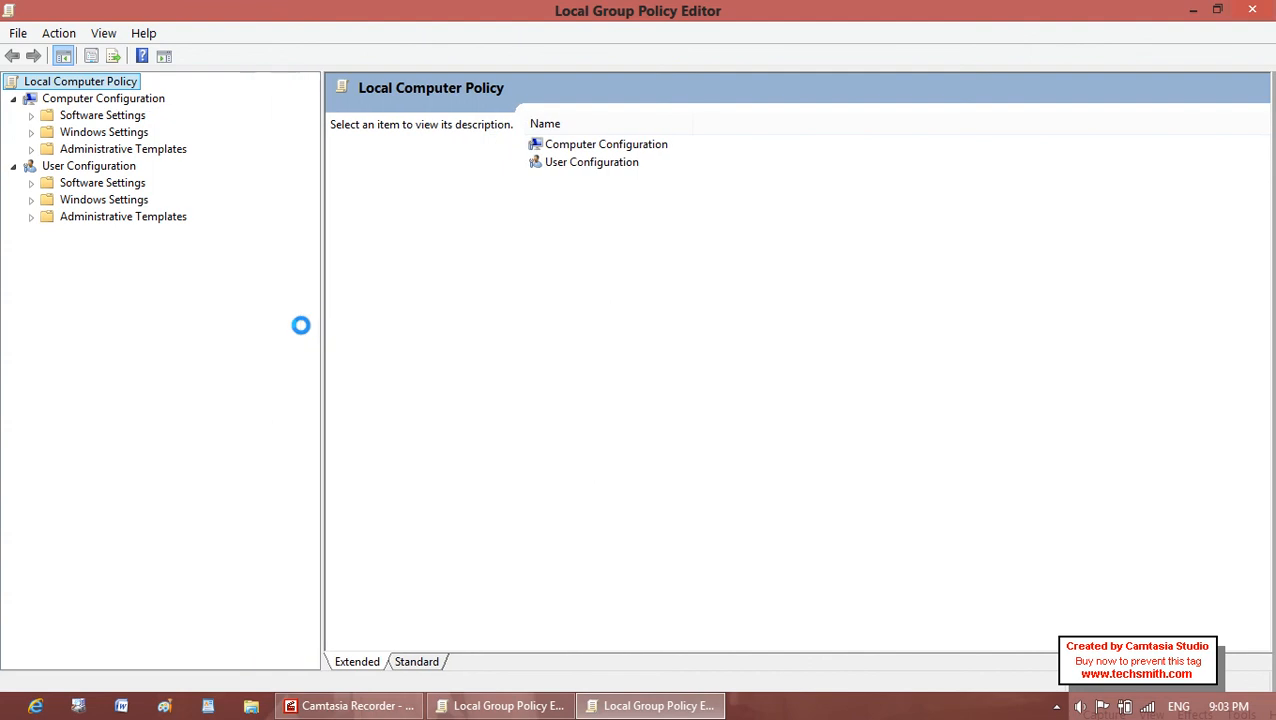
Show the Notifications policies under User Configuration, Administrative Templates, Start Menu and Taskbar.
click(31, 216)
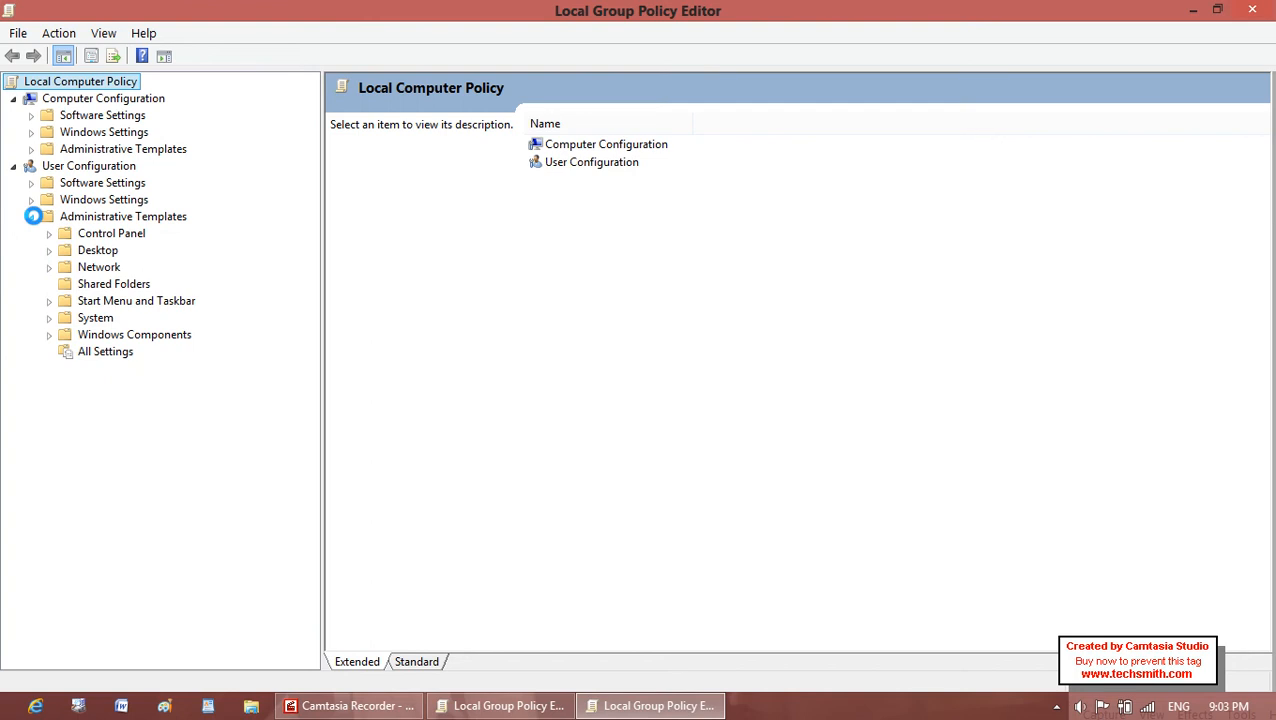
click(49, 301)
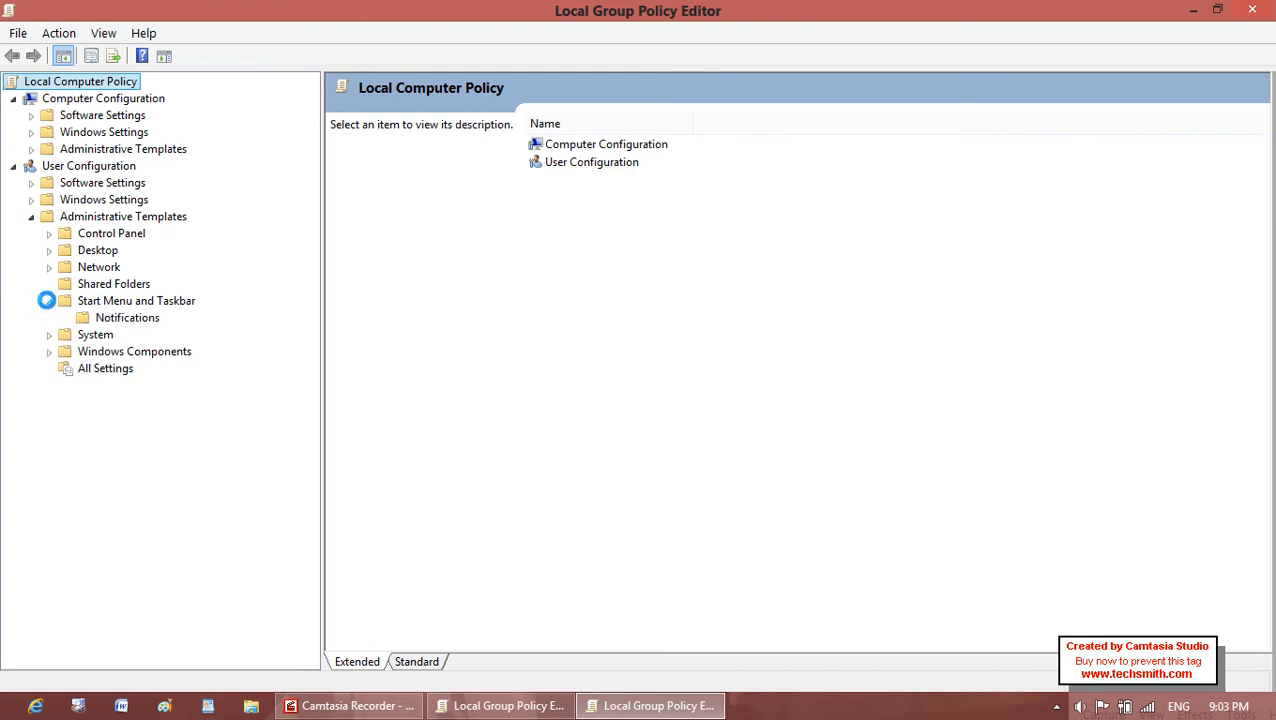
click(135, 318)
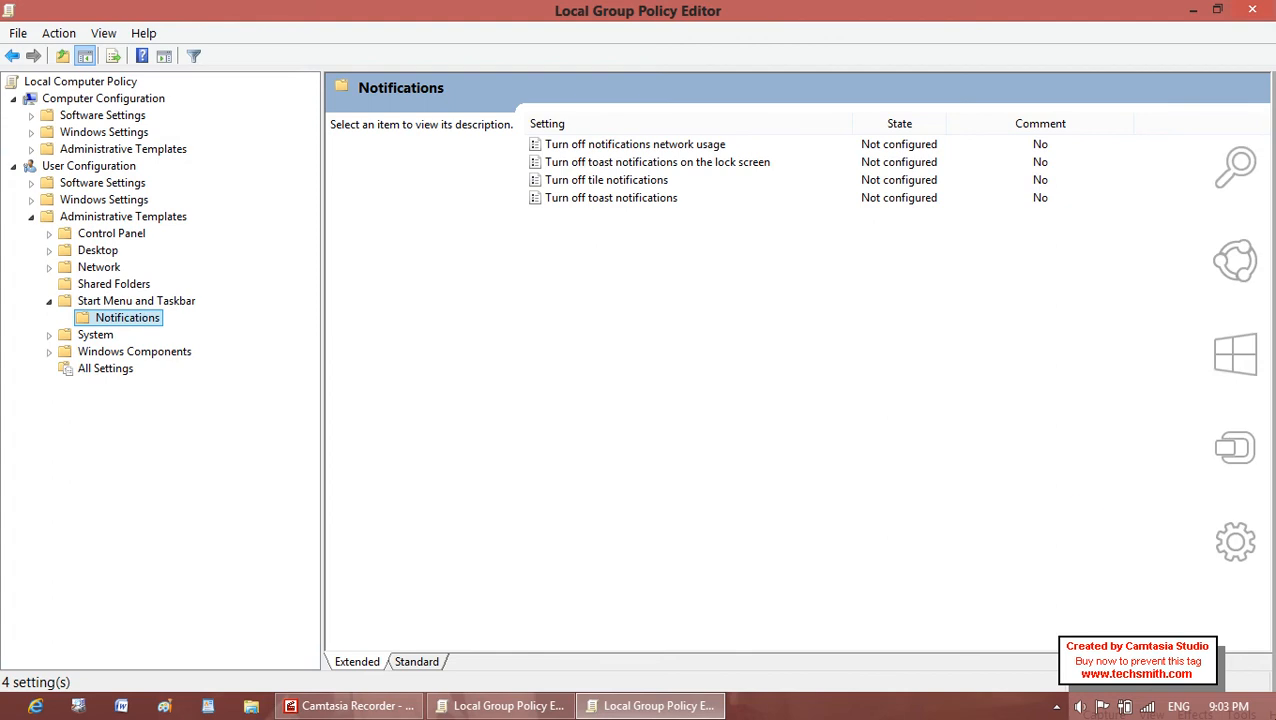
Review the descriptions of the toast and tile notification settings, and browse the parent Start Menu and Taskbar settings.
click(588, 161)
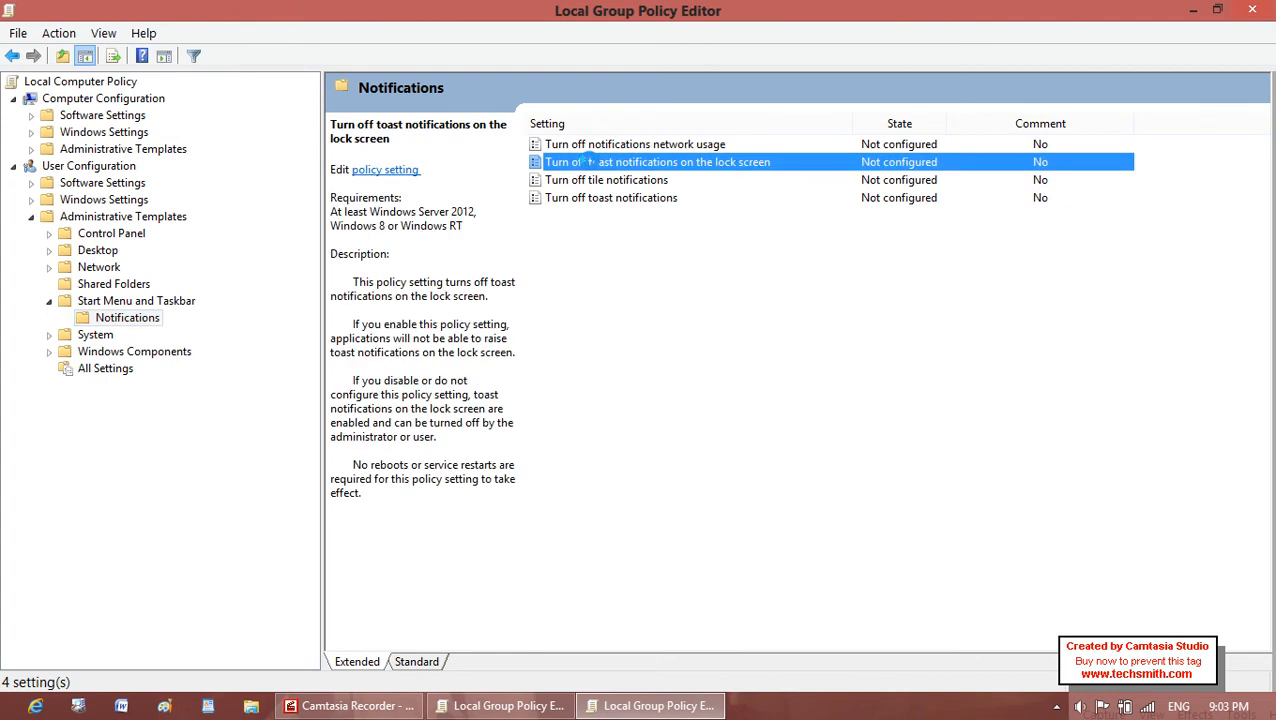
click(578, 180)
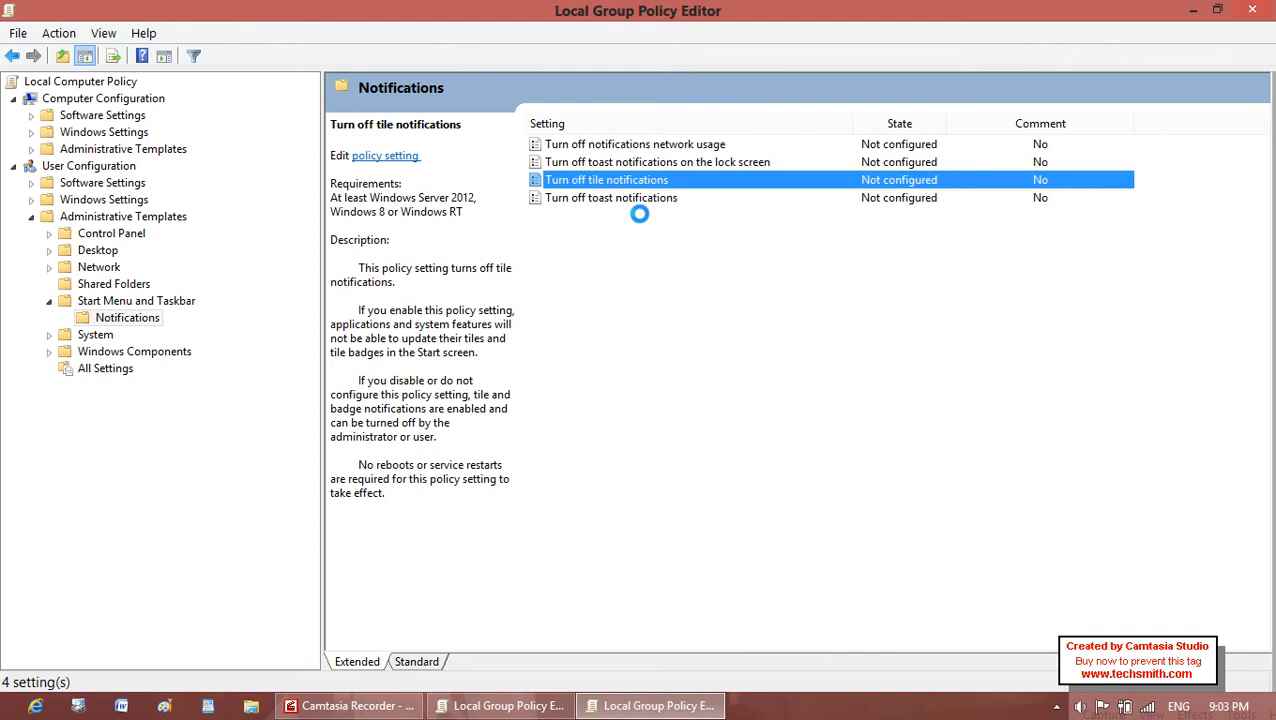
click(605, 197)
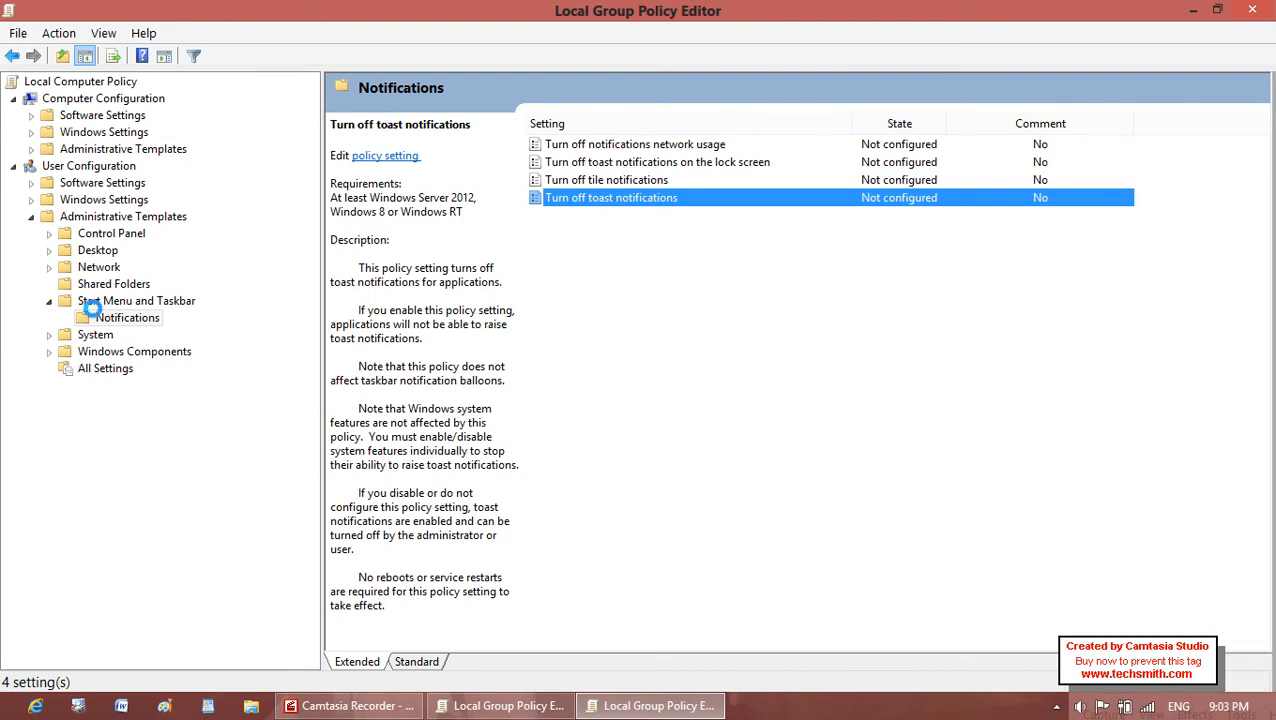
click(105, 303)
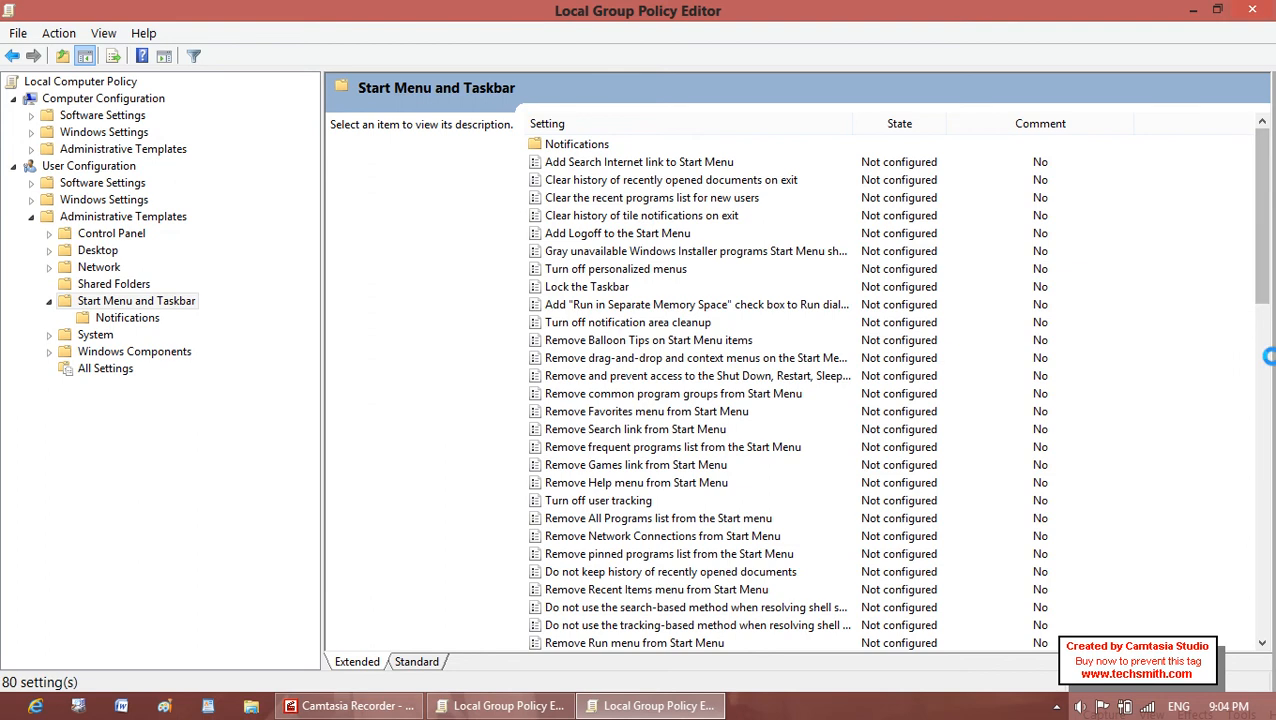
drag(1264, 250, 1253, 213)
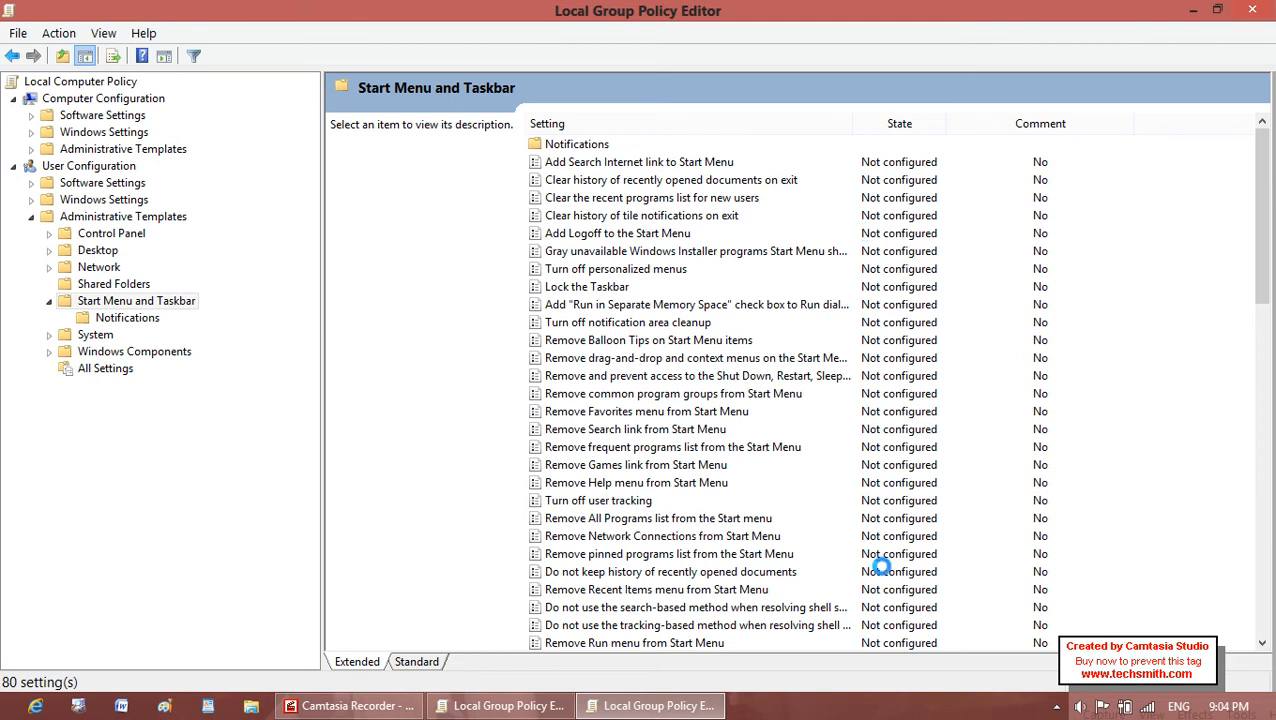
Toggle the Windows taskbar's lock to demonstrate it, and leave the taskbar locked.
right_click(872, 708)
click(910, 686)
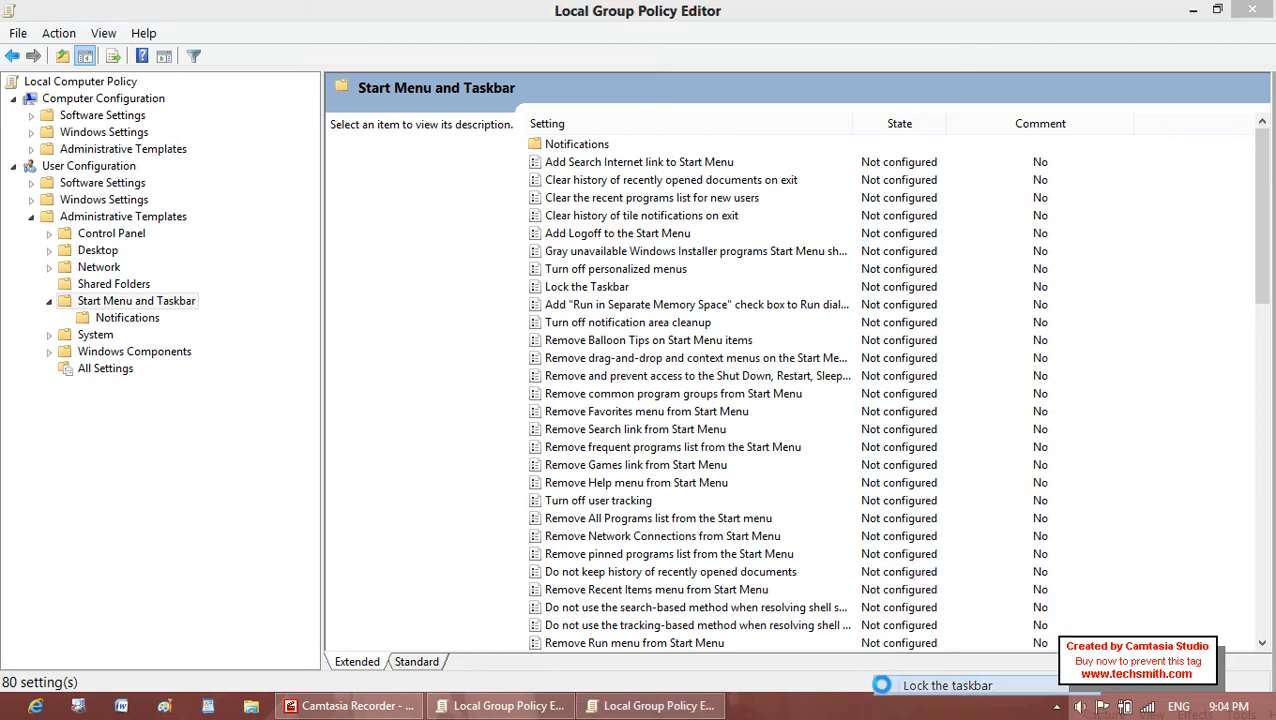
right_click(880, 702)
click(892, 666)
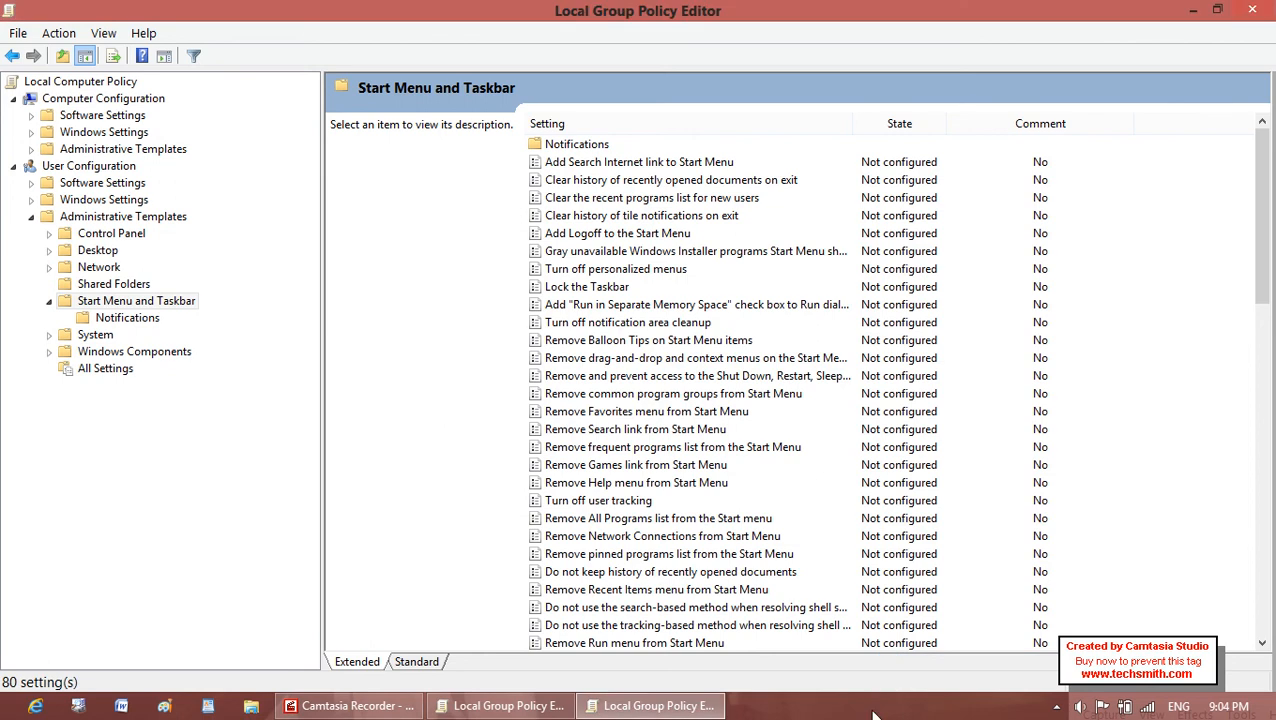
drag(887, 695, 813, 716)
right_click(813, 716)
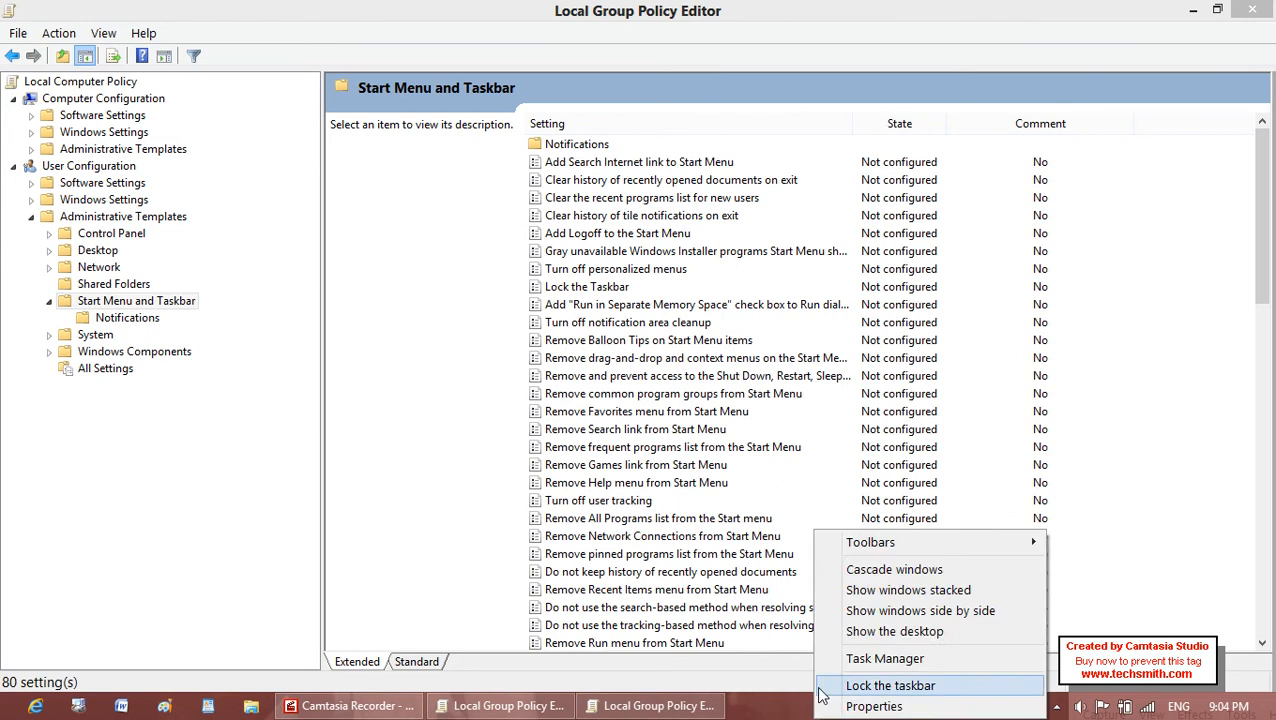
click(823, 684)
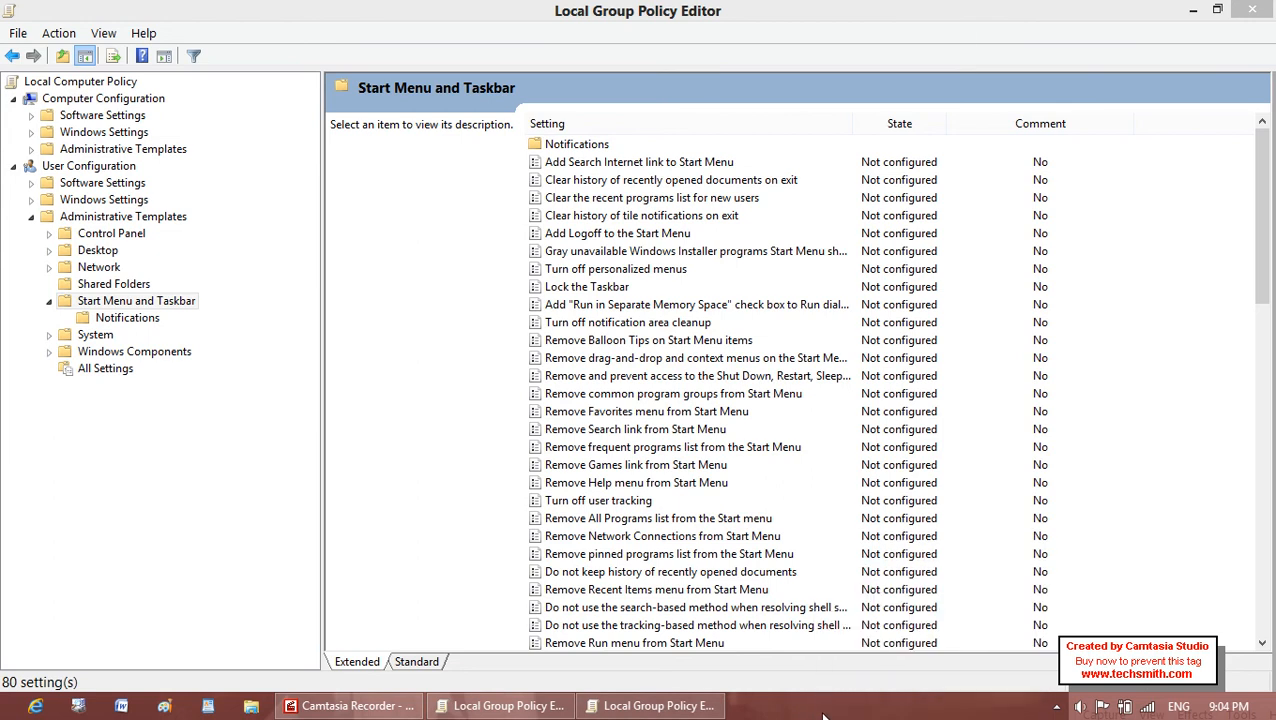
right_click(824, 713)
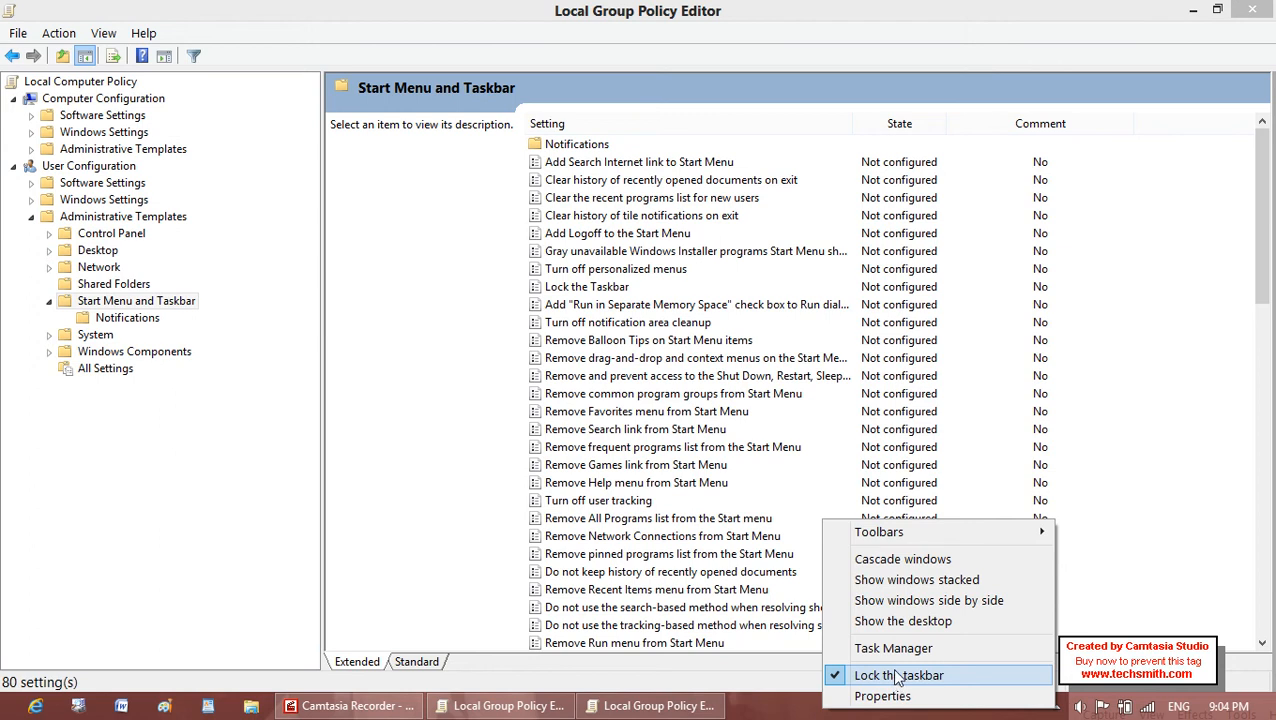
Read the requirements and full description of the Lock the Taskbar policy setting.
click(676, 282)
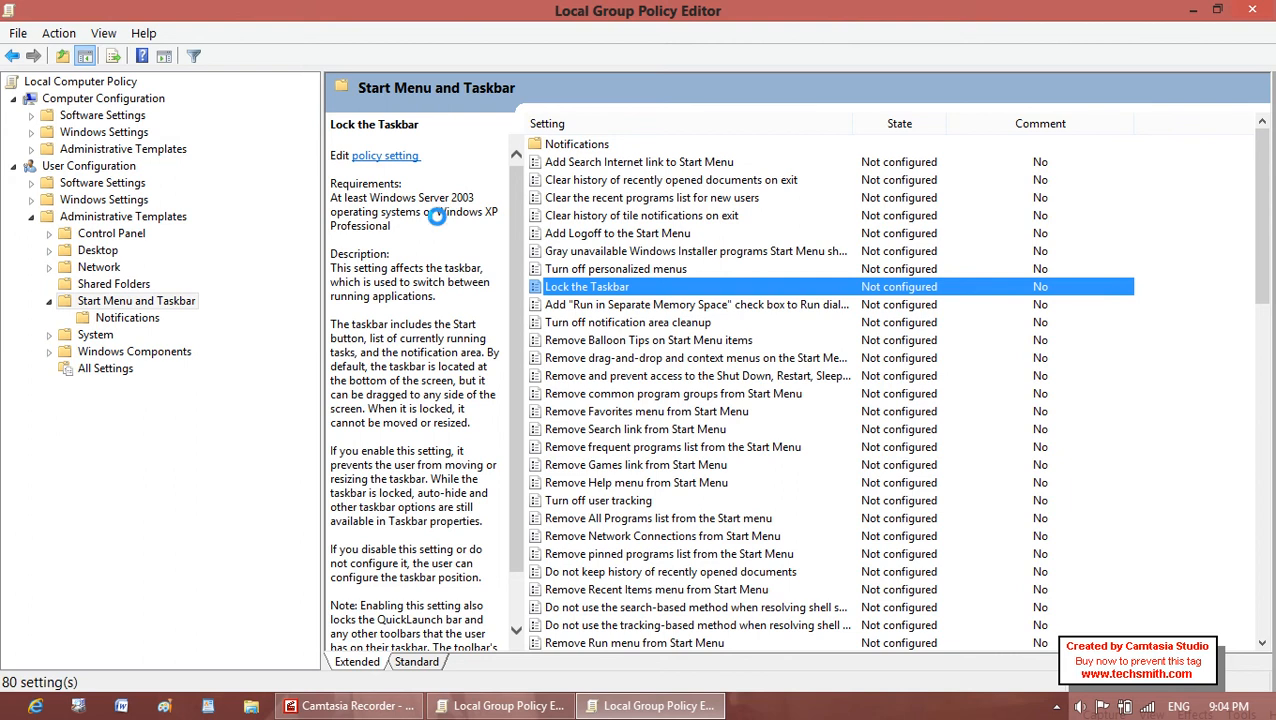
click(339, 176)
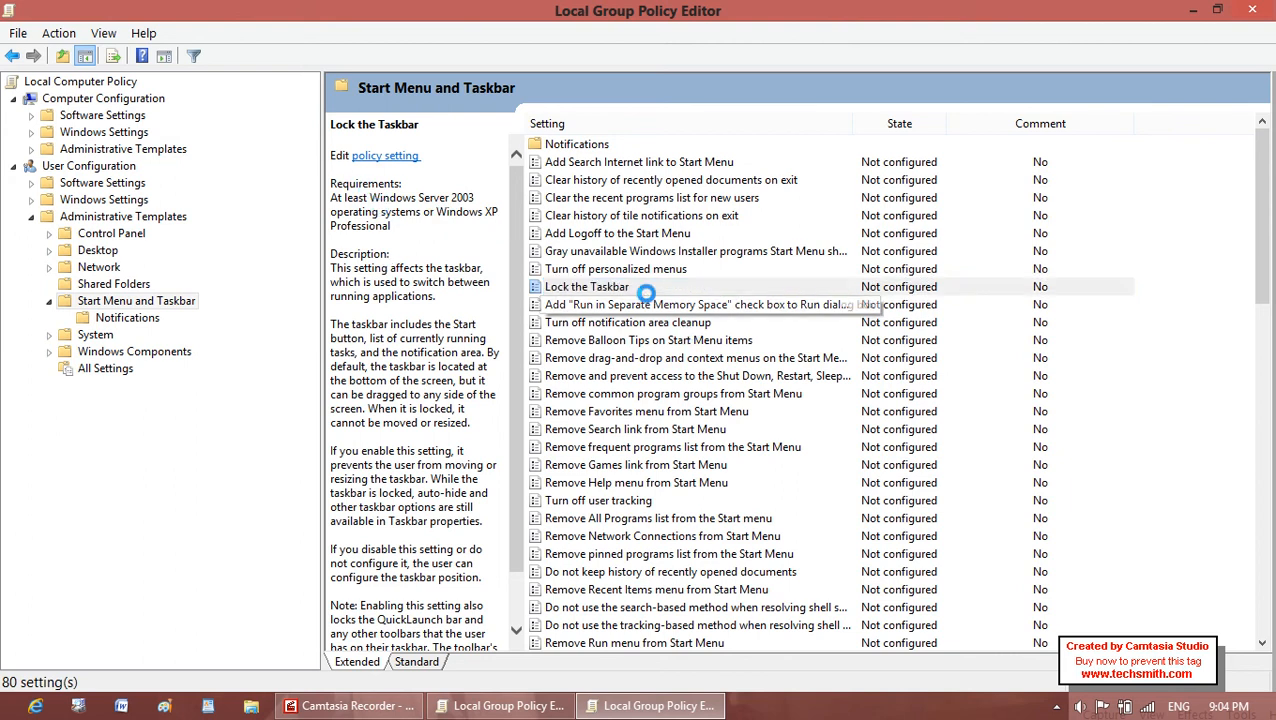
click(645, 284)
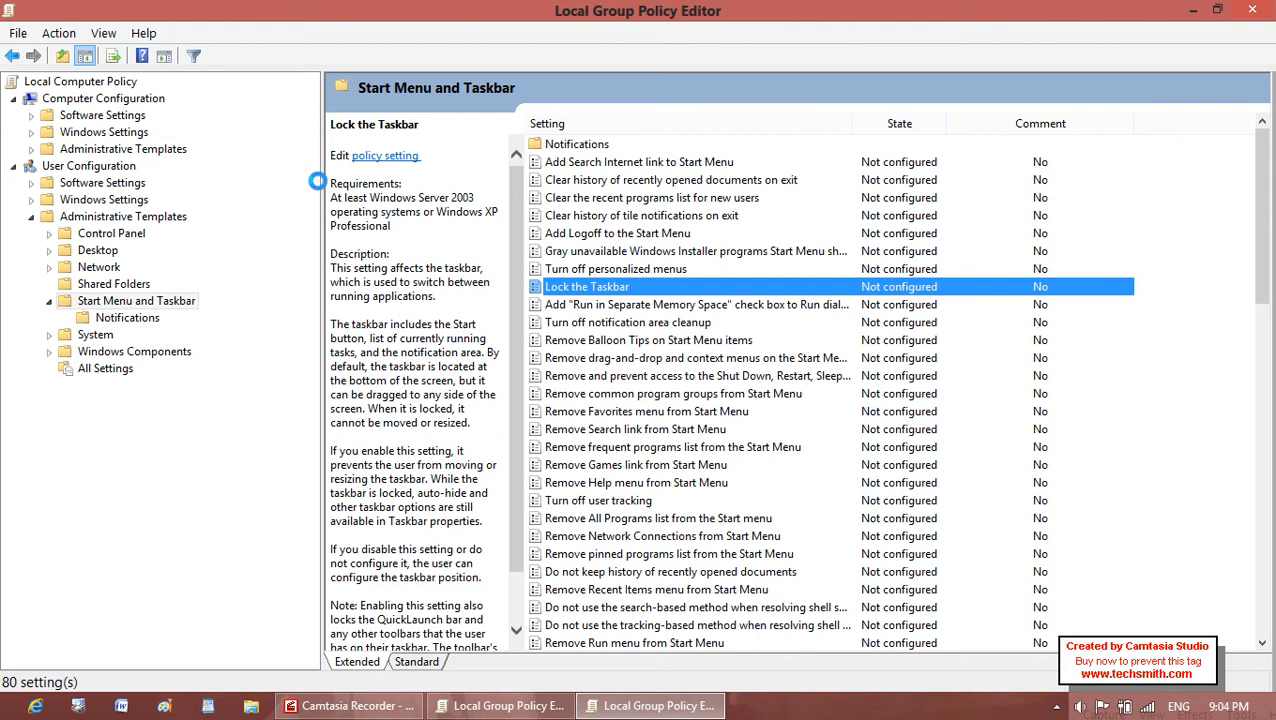
click(336, 254)
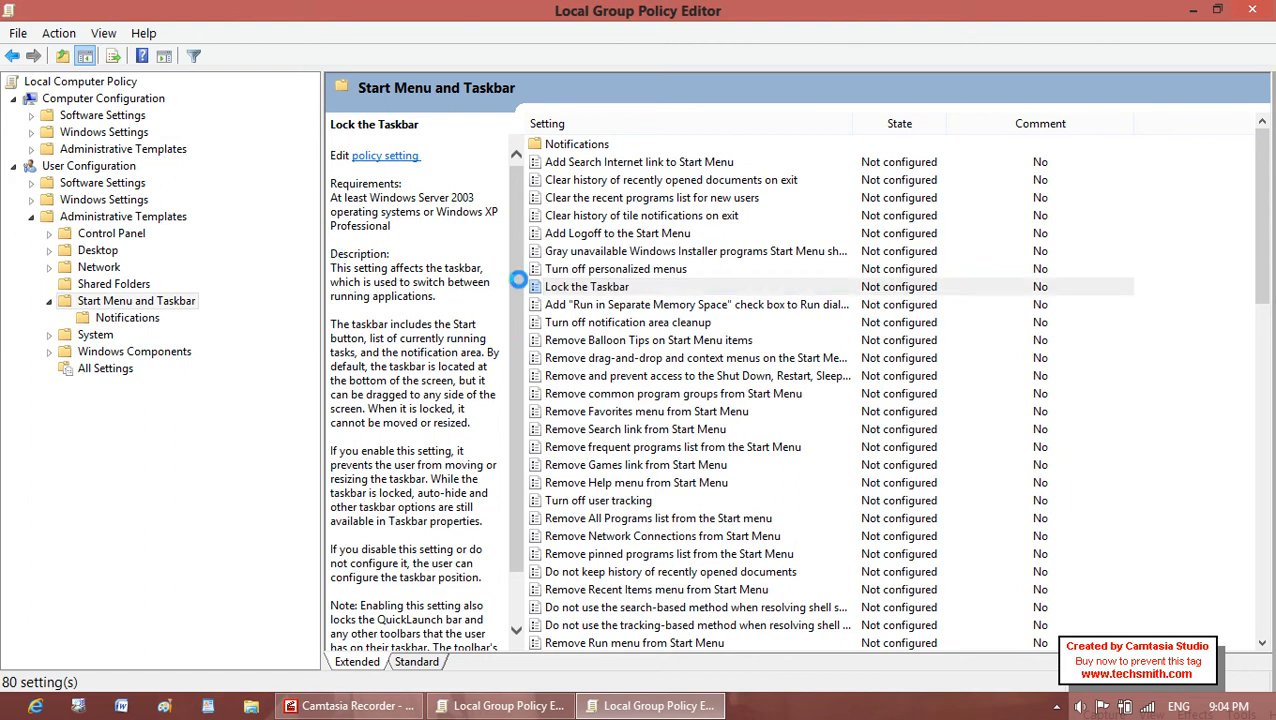
drag(518, 280, 512, 461)
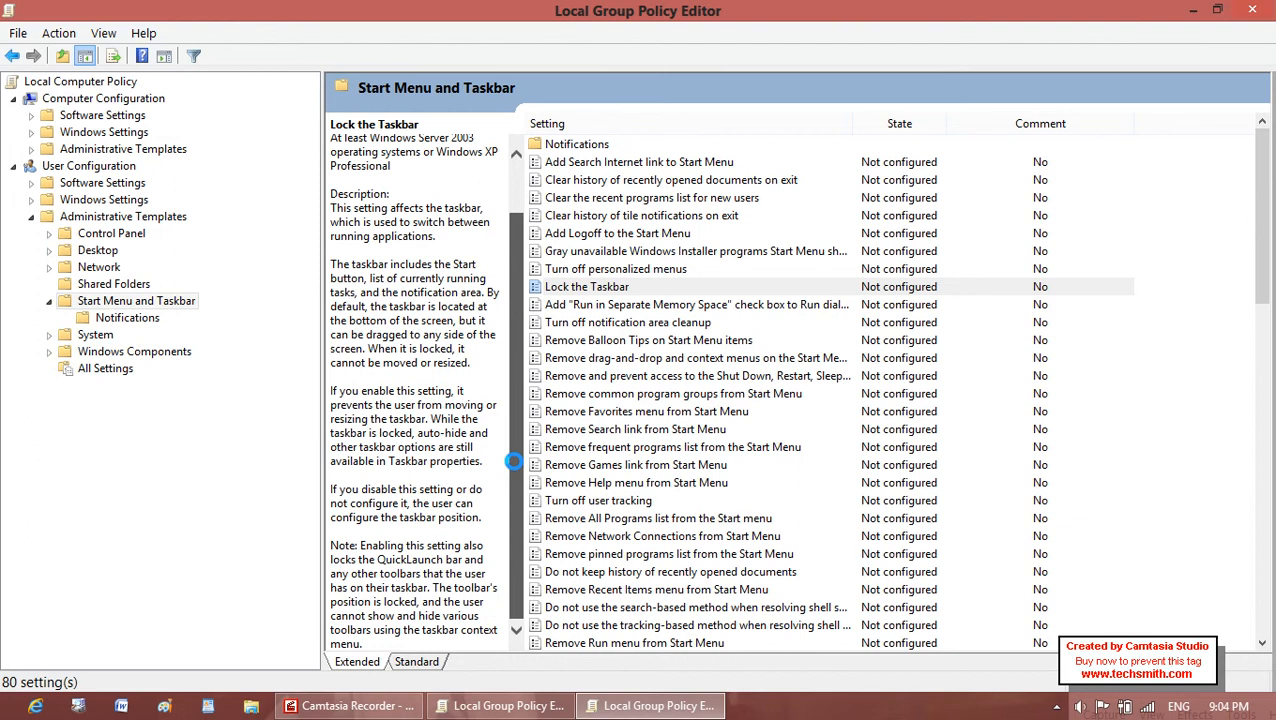
Set the Lock the Taskbar policy to Enabled and apply it, reviewing its help text.
drag(514, 461, 529, 263)
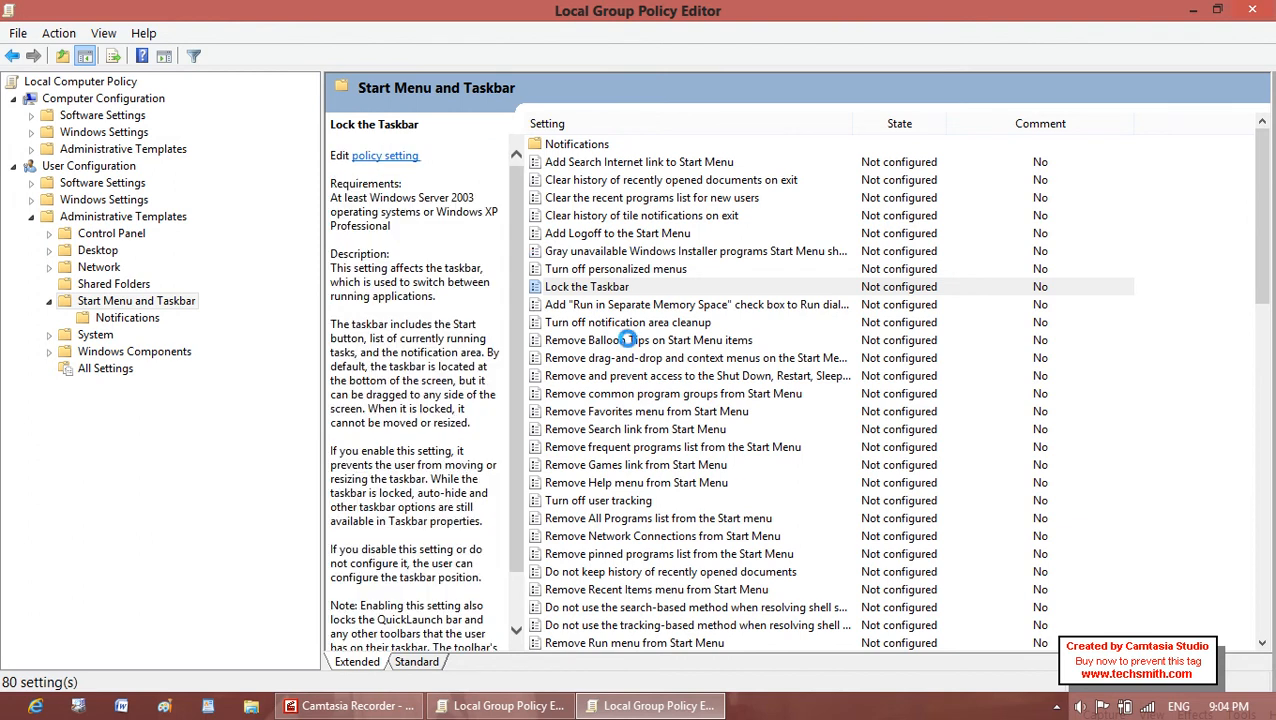
click(621, 284)
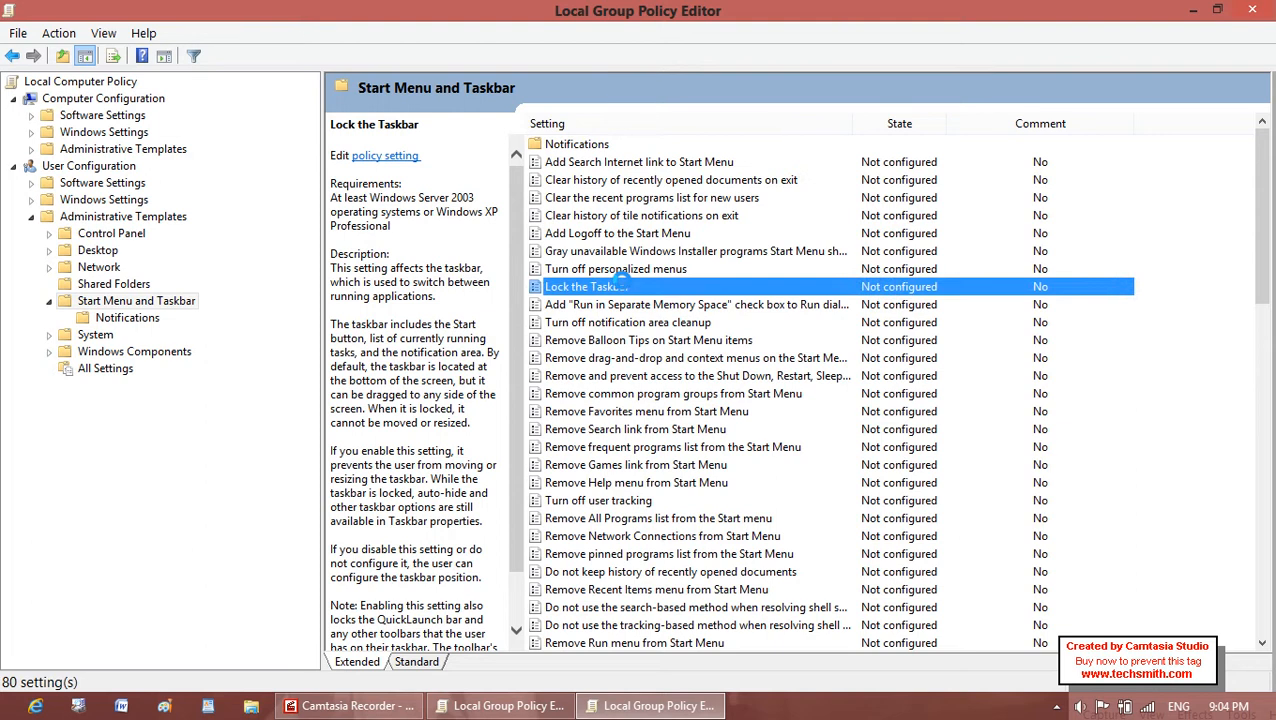
double_click(621, 285)
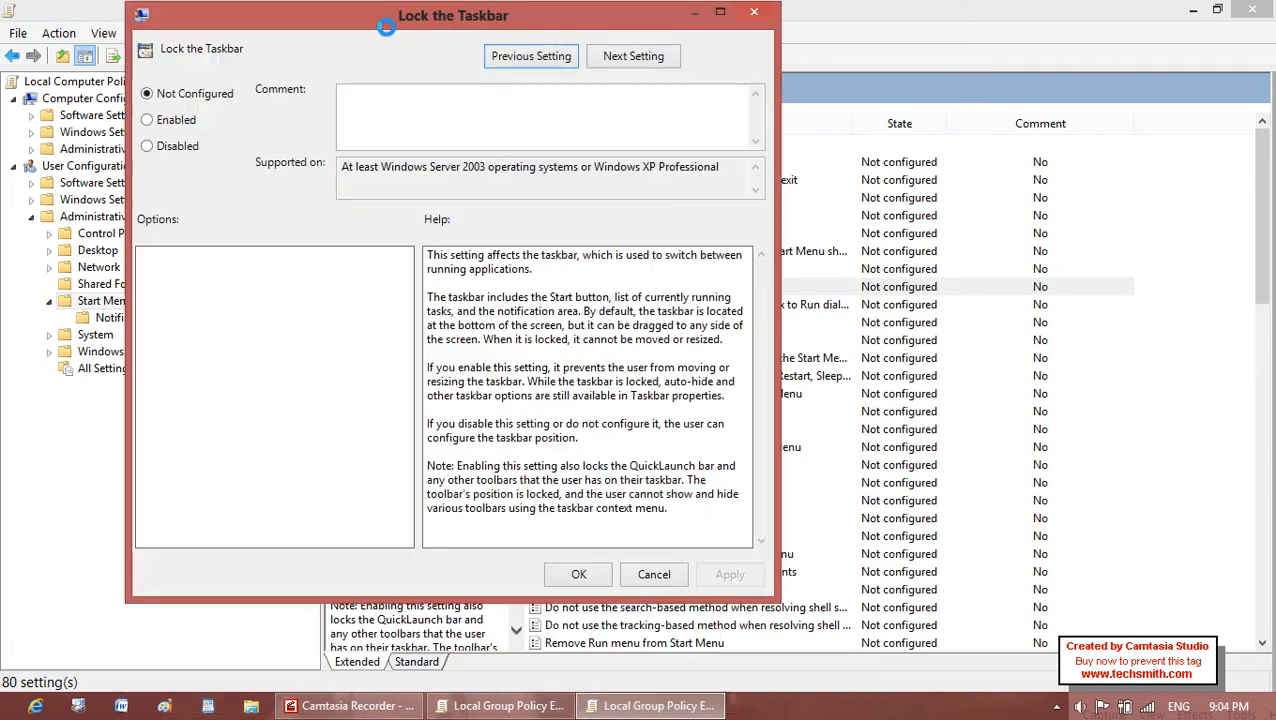
click(148, 119)
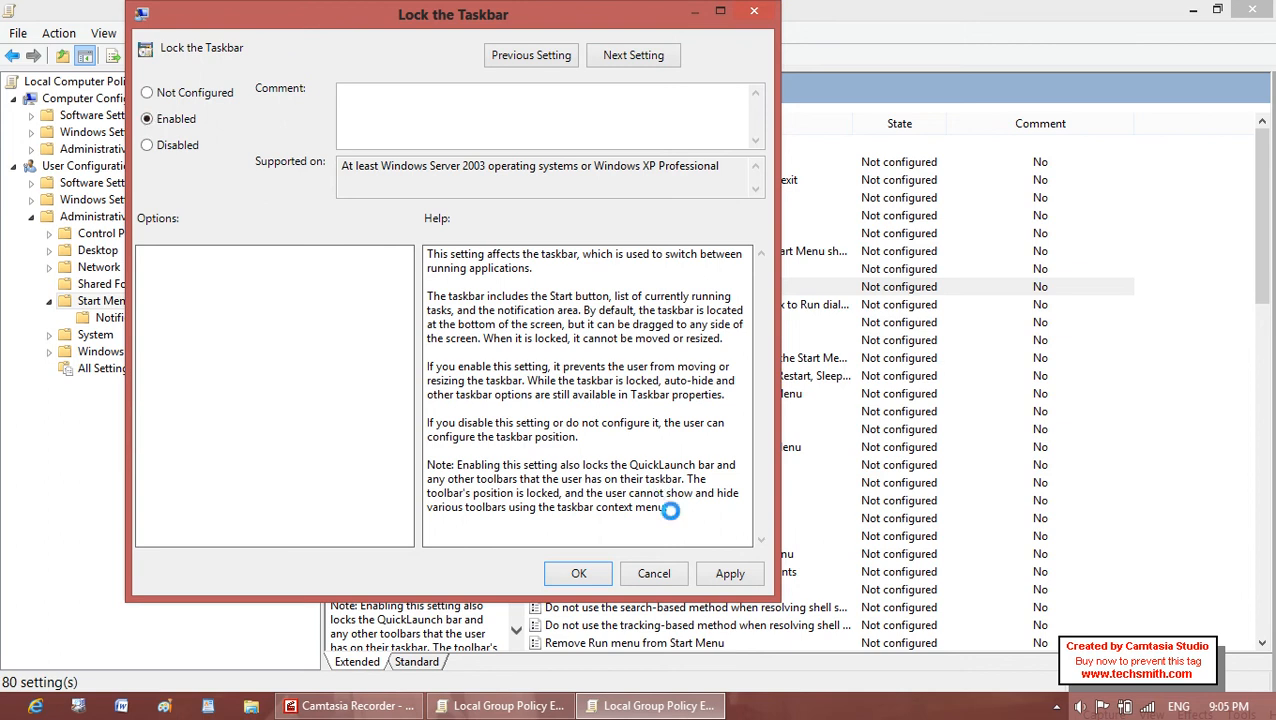
drag(669, 509, 399, 234)
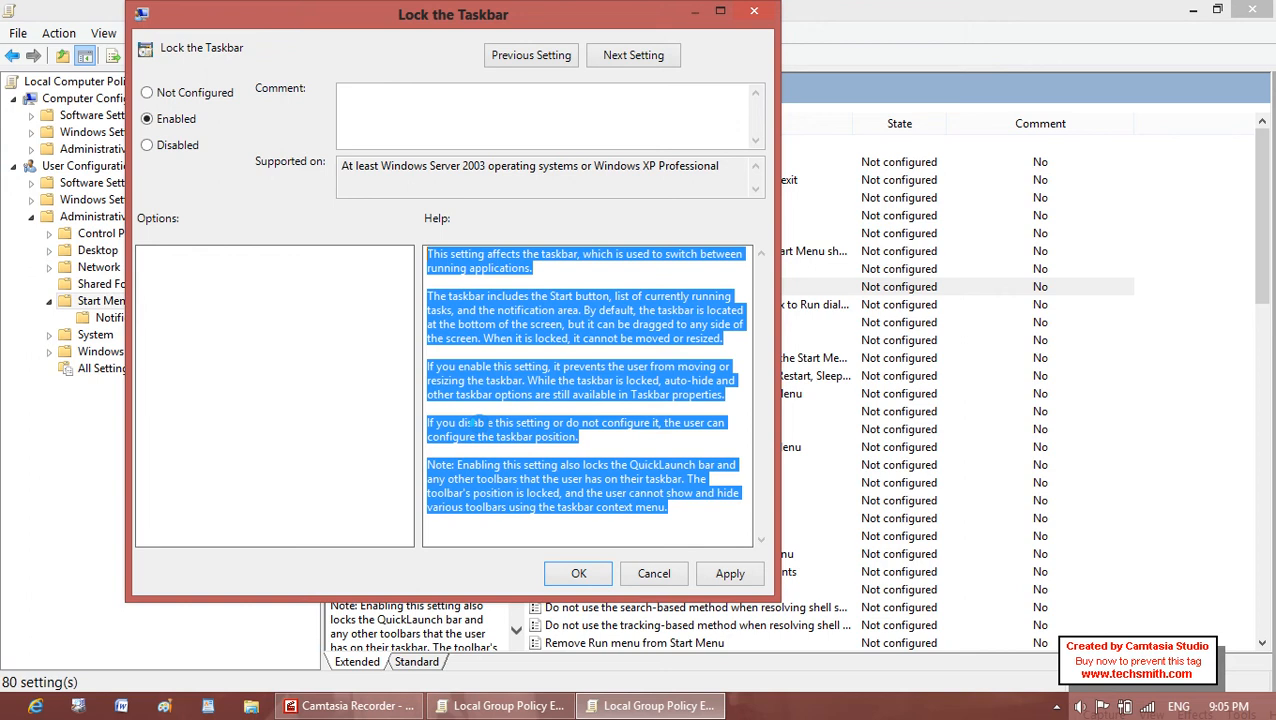
click(716, 569)
click(585, 575)
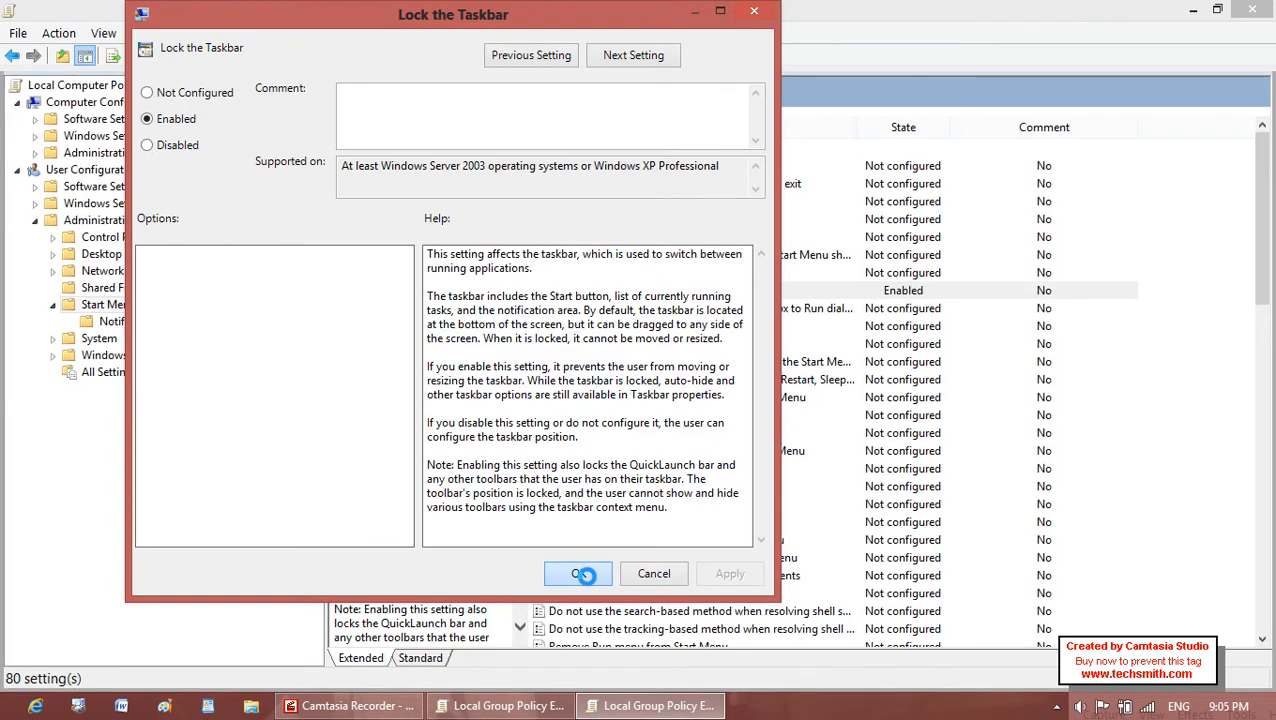
Check whether the Windows taskbar's lock option can still be changed.
right_click(889, 708)
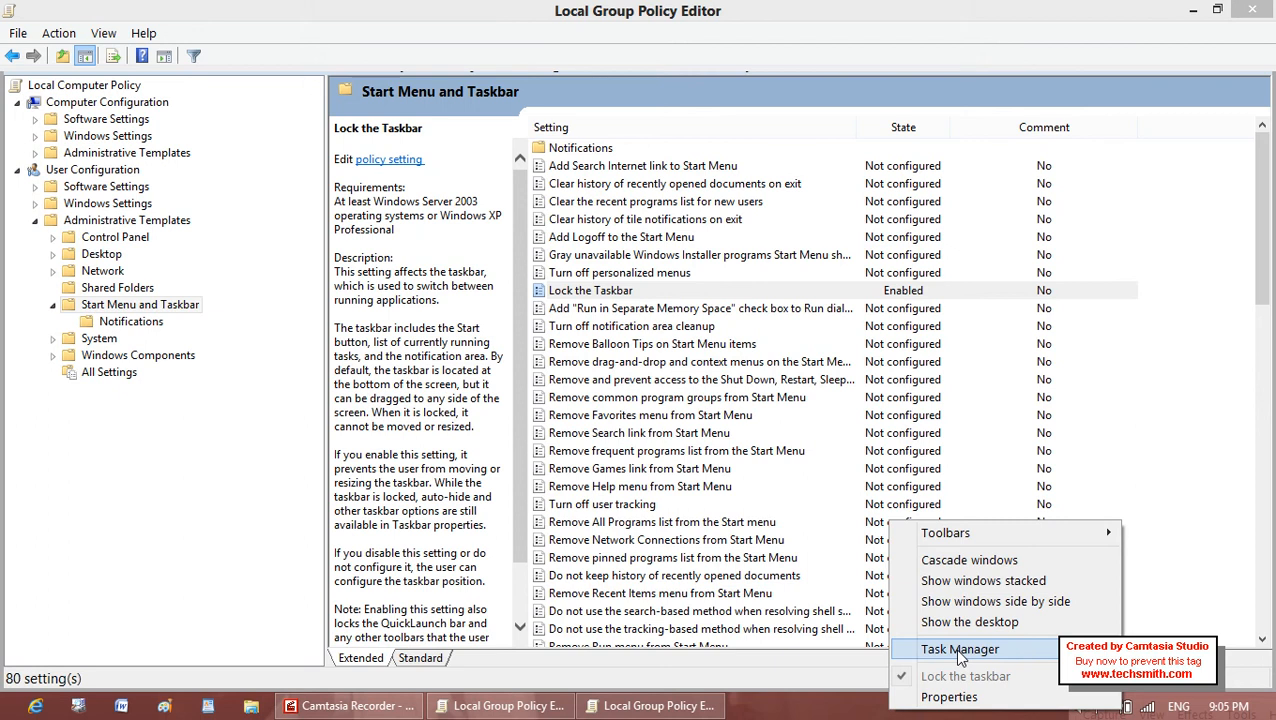
click(1265, 285)
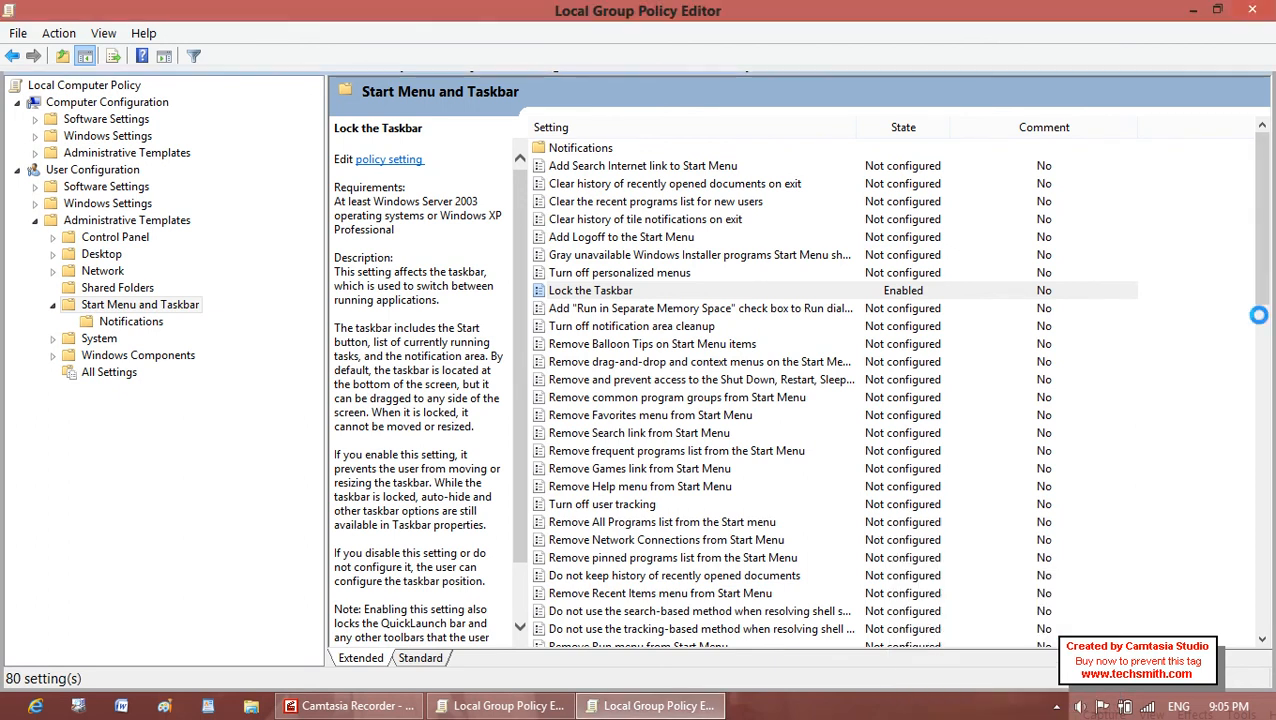
drag(1265, 285, 1267, 197)
Browse the File Explorer policies under User Configuration's Windows Components, and collapse the Windows Components branch.
click(88, 355)
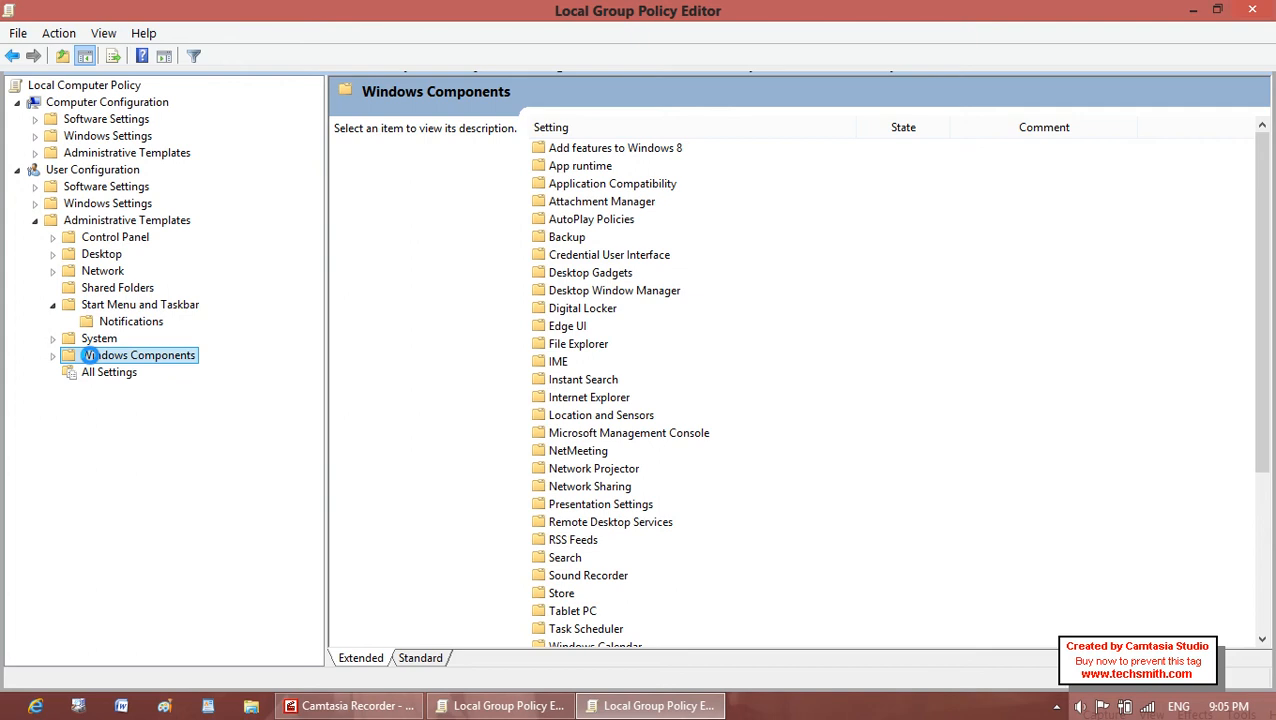
click(598, 344)
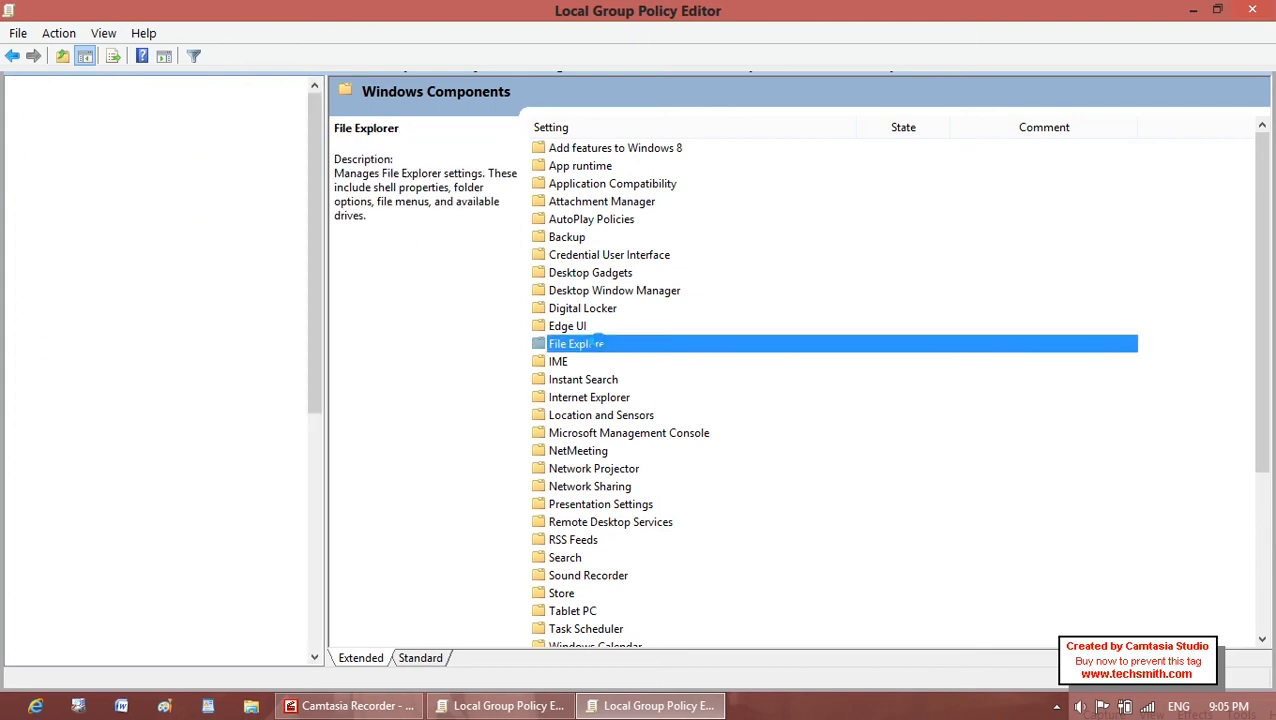
double_click(598, 344)
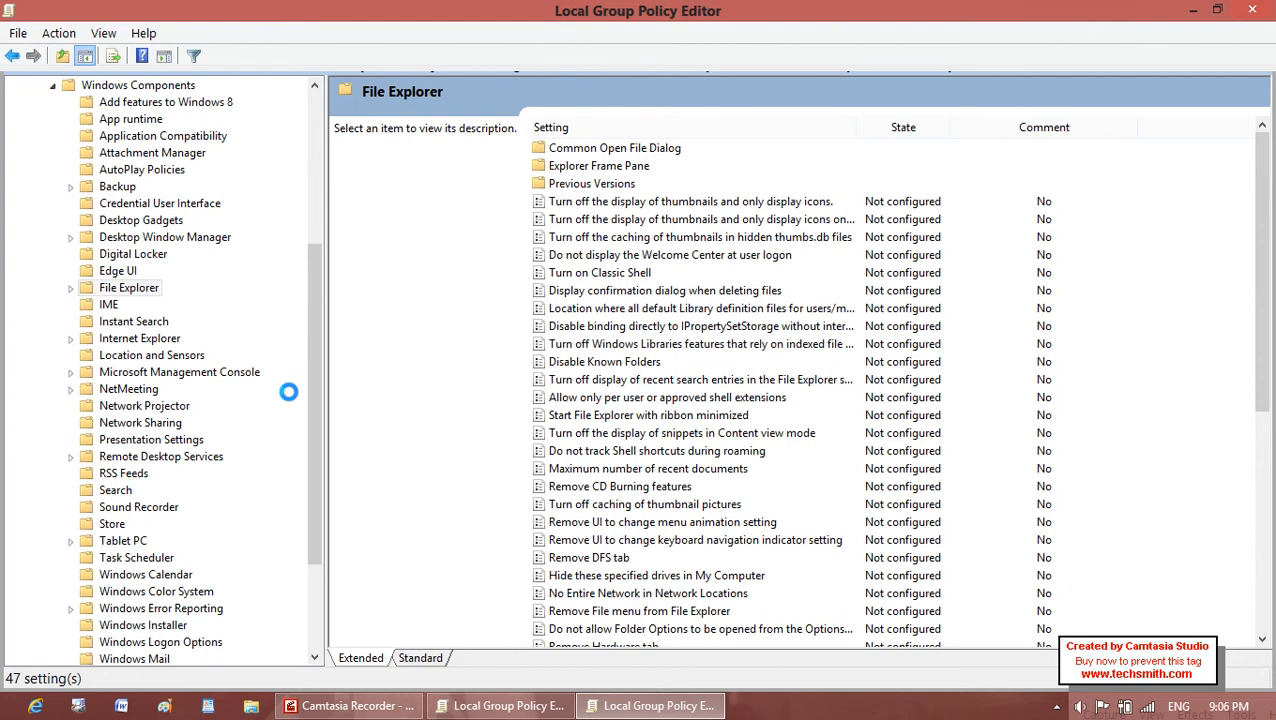
scroll(207, 353, up, 5)
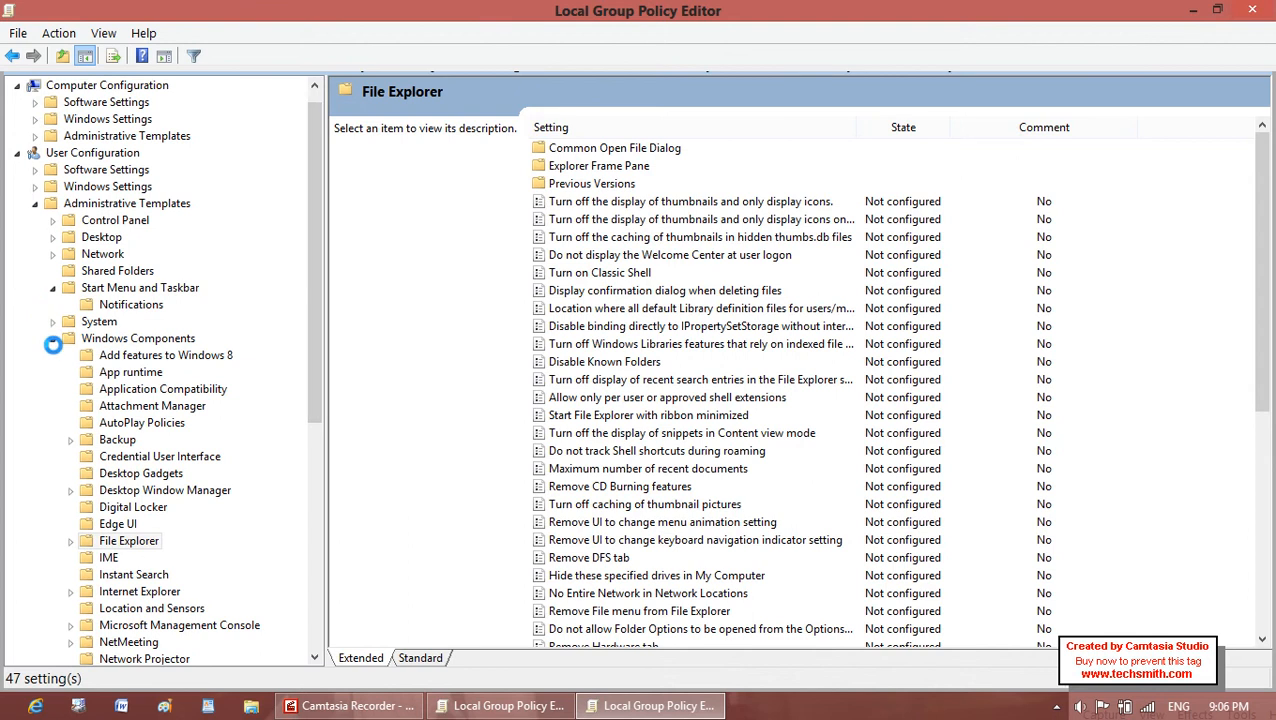
click(53, 341)
Show the System policies' Ctrl+Alt+Del Options and read the description of Remove Task Manager.
click(101, 337)
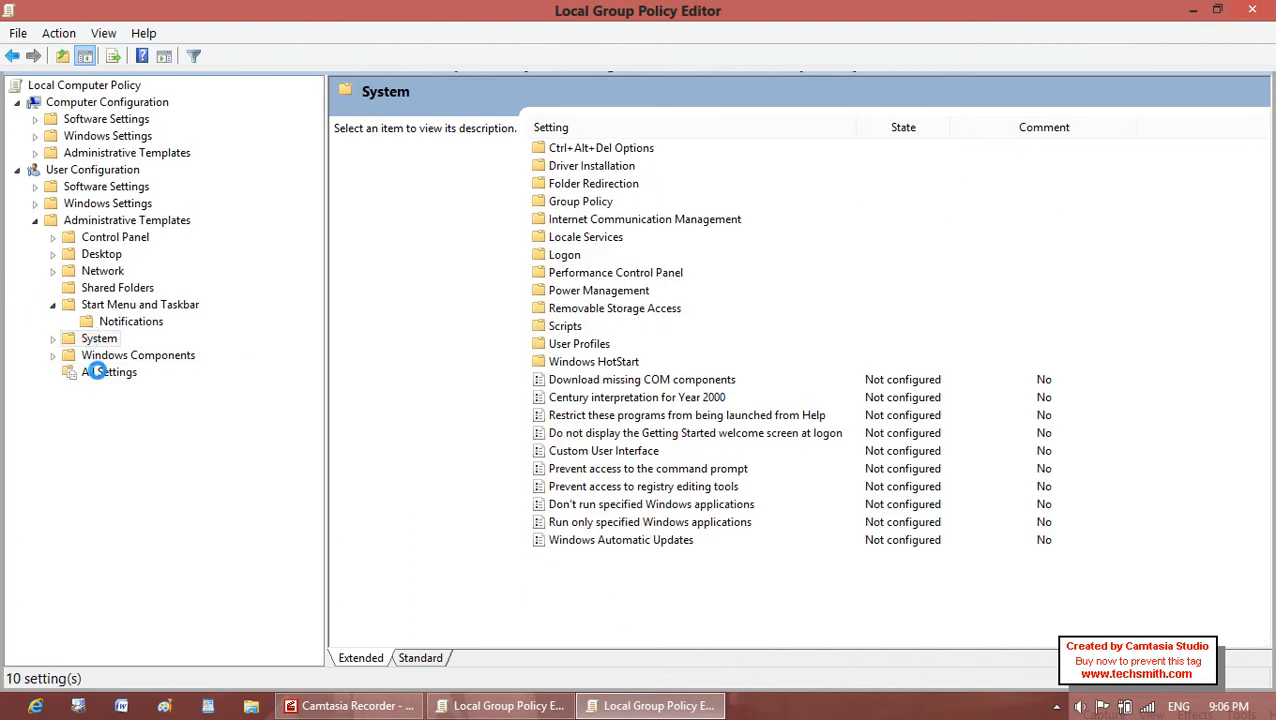
double_click(611, 147)
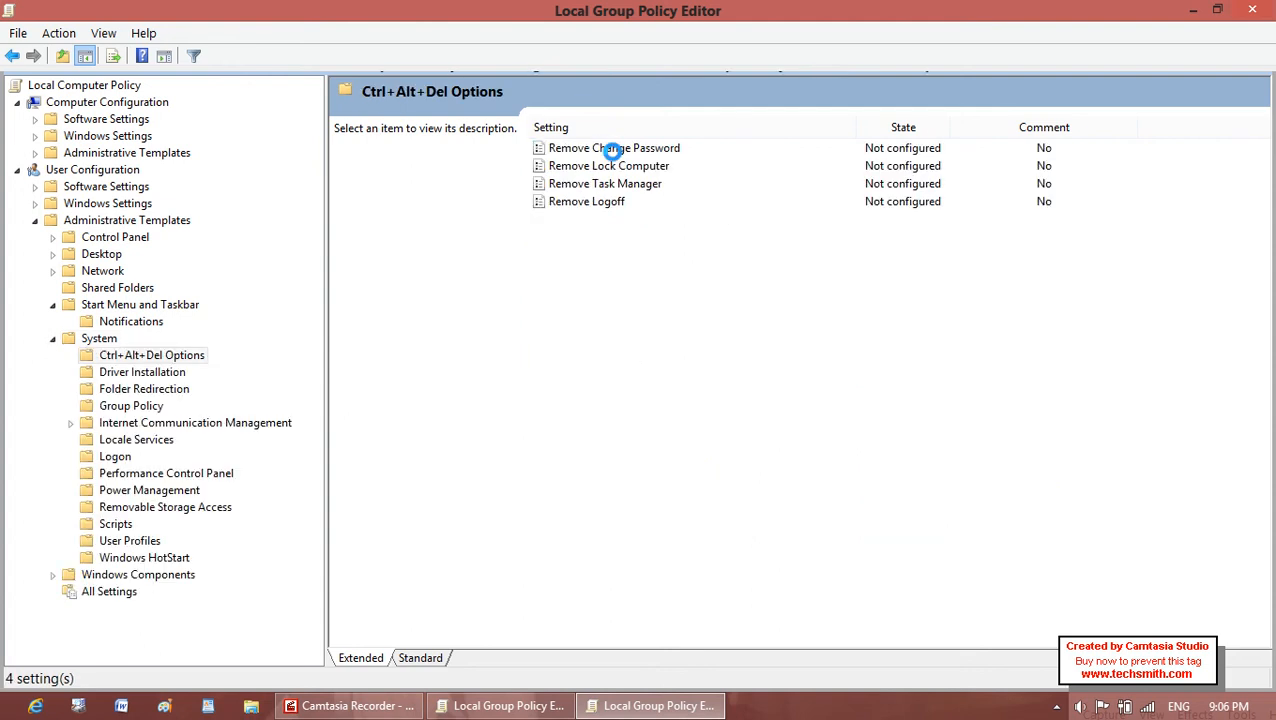
click(619, 186)
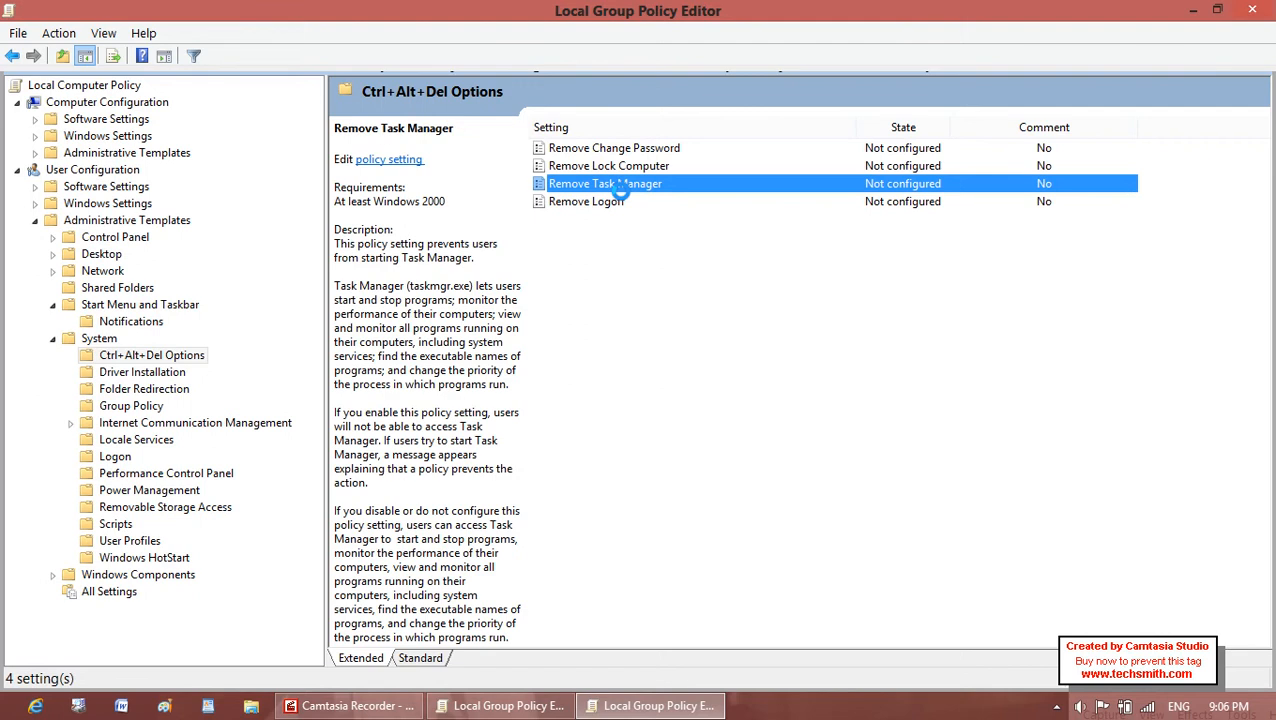
Launch Task Manager from the taskbar twice to demonstrate that it is accessible, closing it each time.
right_click(940, 706)
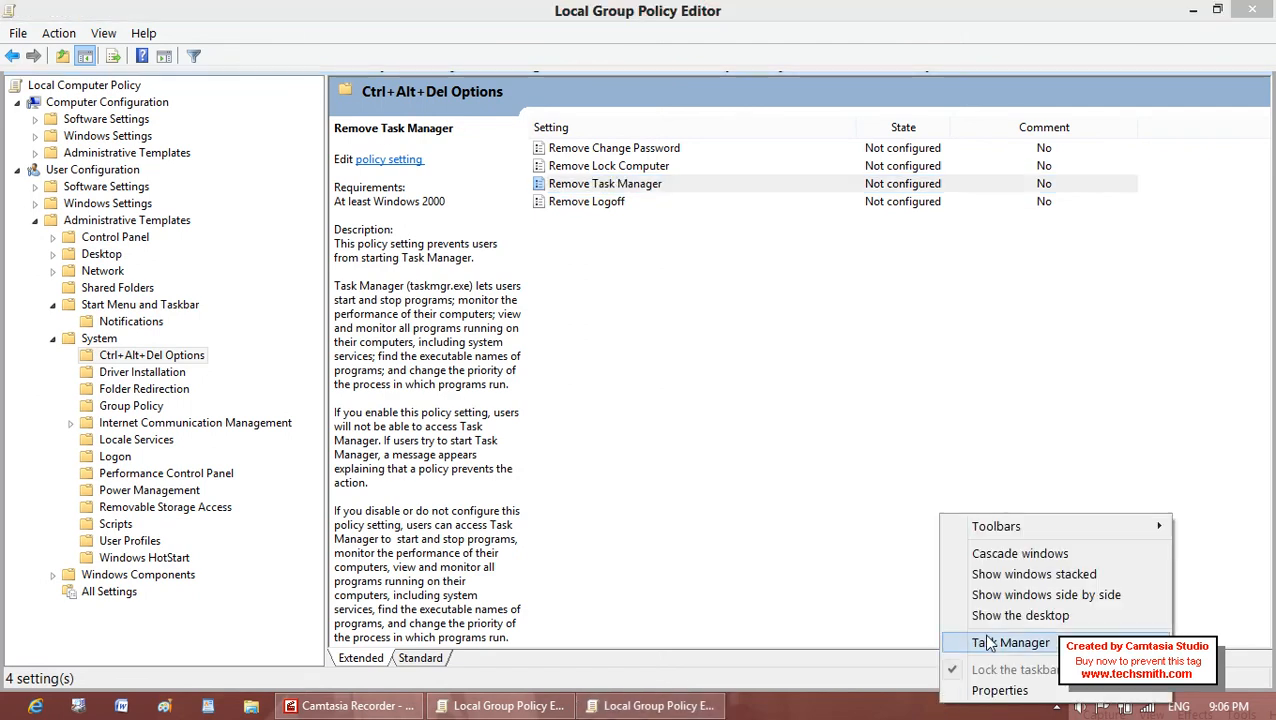
click(995, 643)
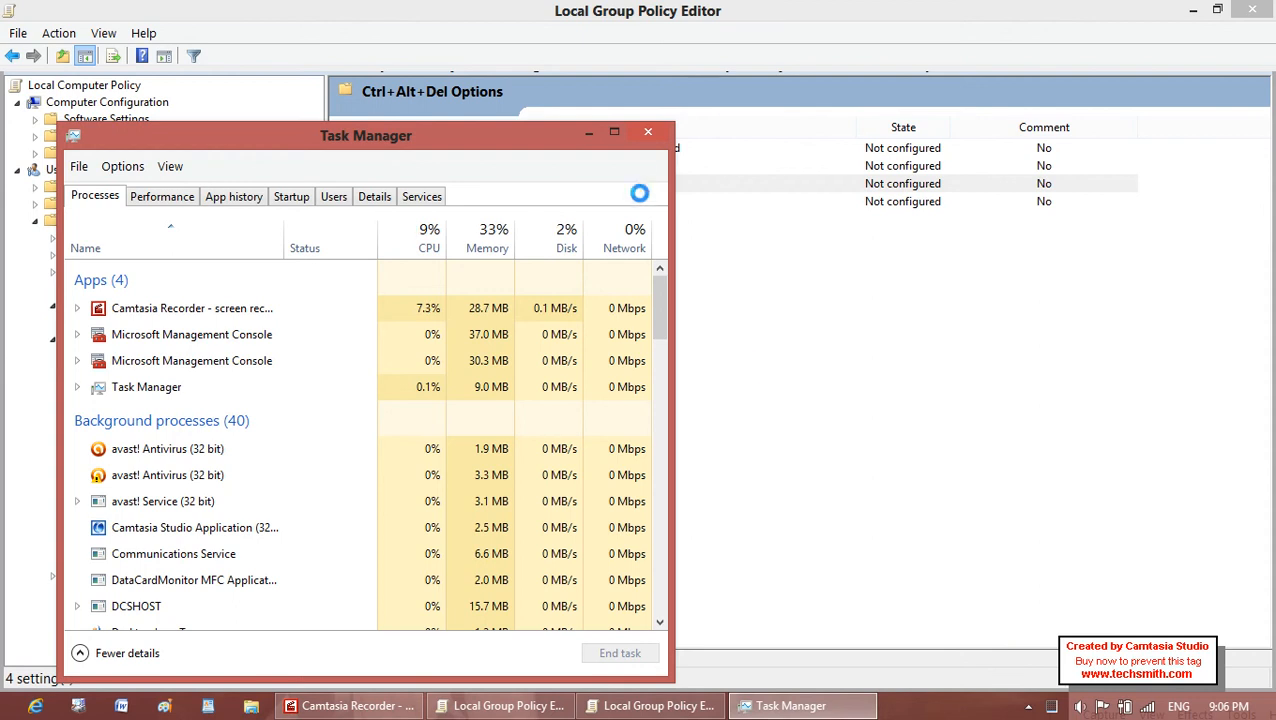
click(647, 132)
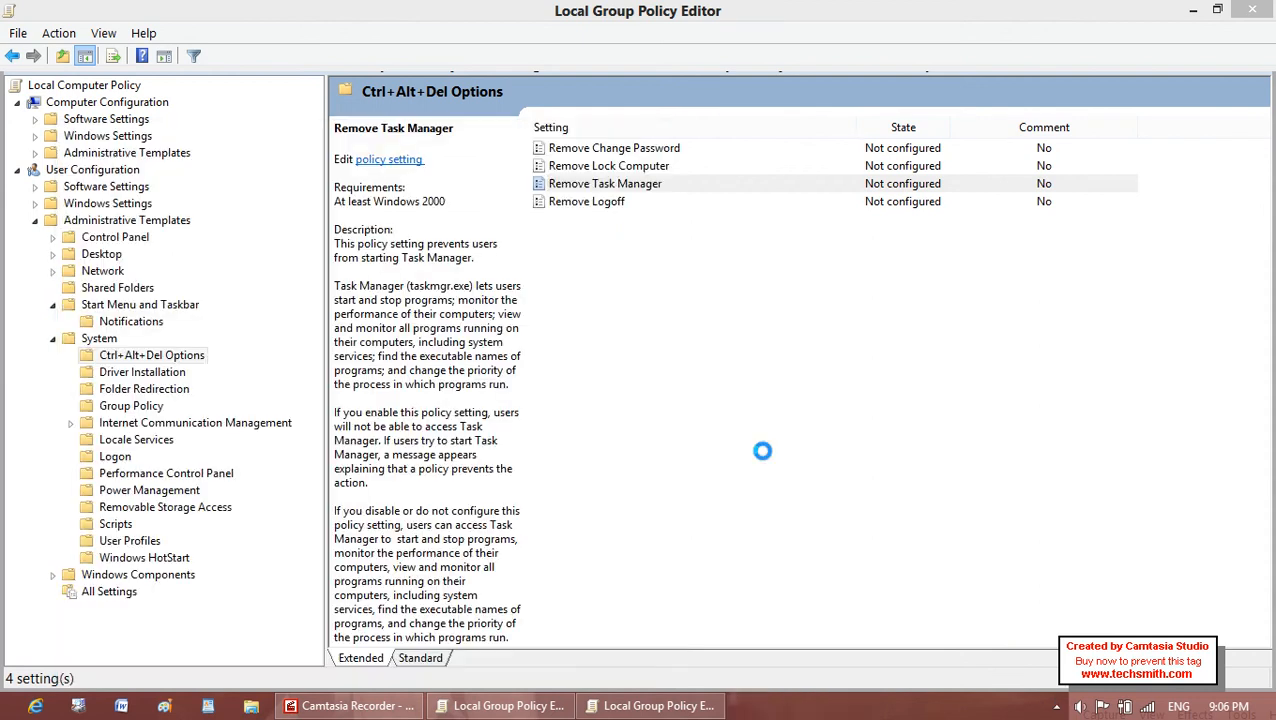
click(814, 183)
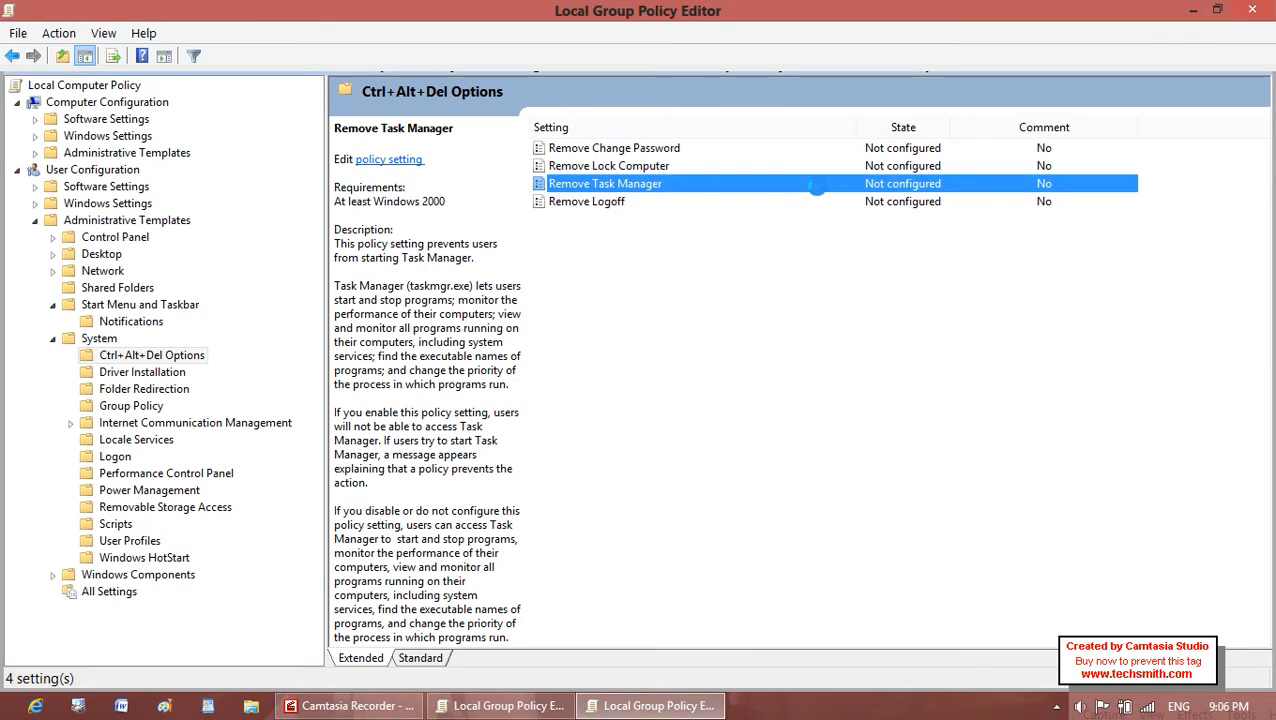
right_click(872, 712)
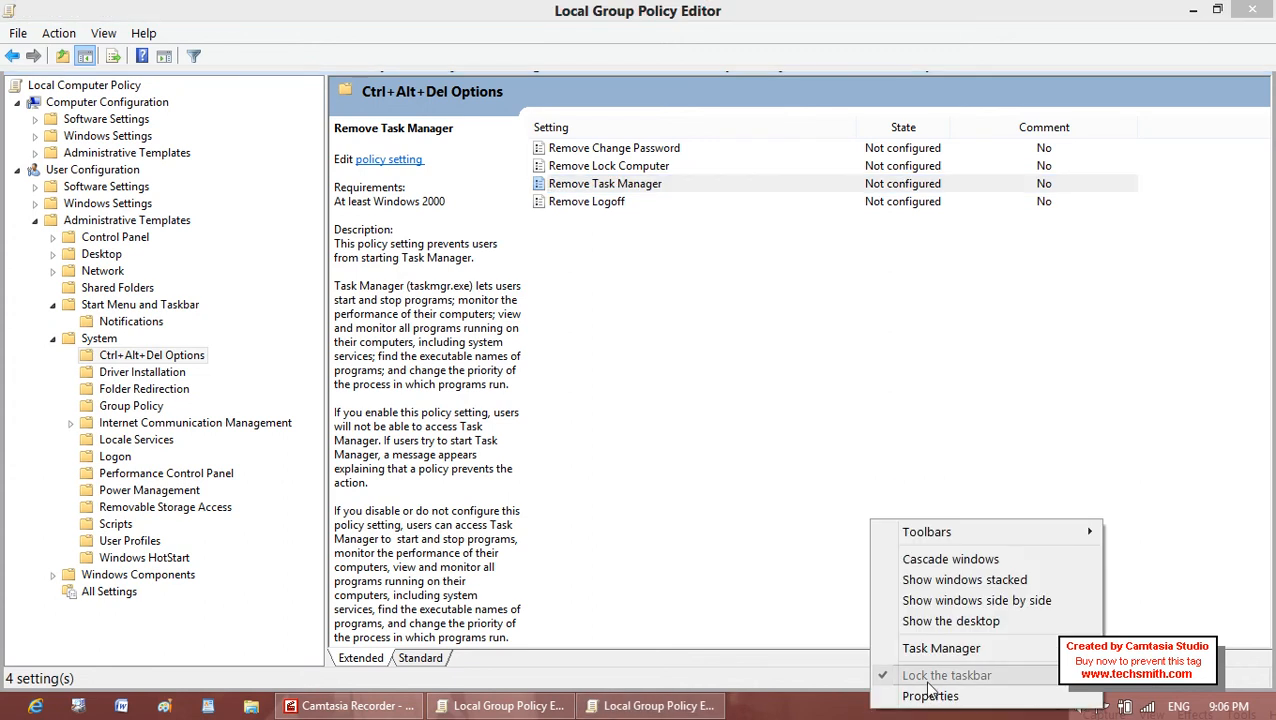
click(926, 648)
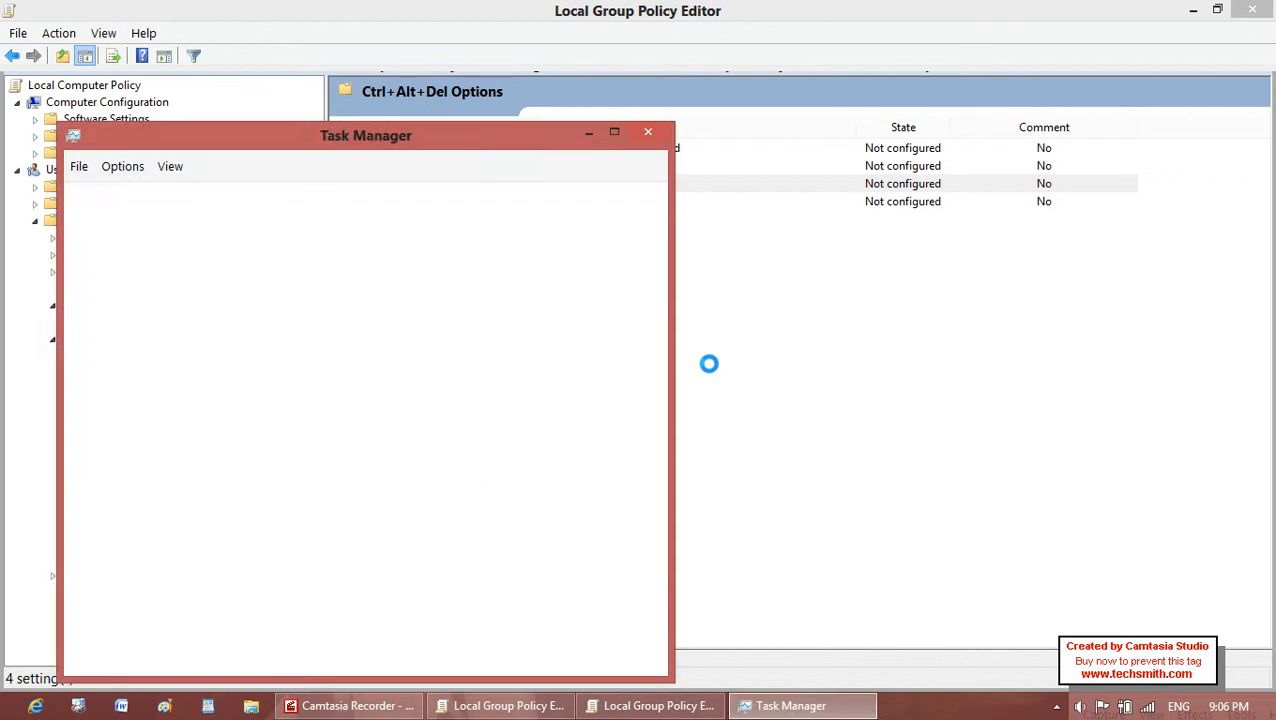
click(647, 131)
Set the Remove Task Manager policy to Enabled and apply it.
click(657, 183)
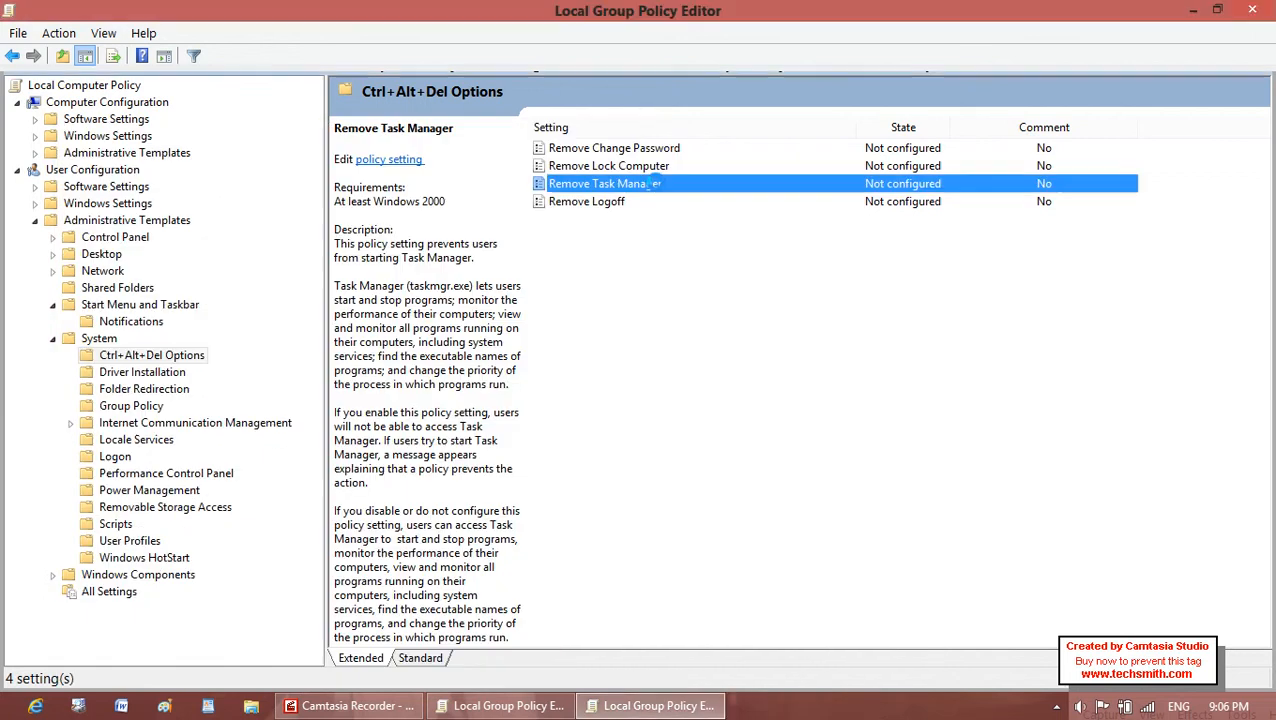
double_click(657, 183)
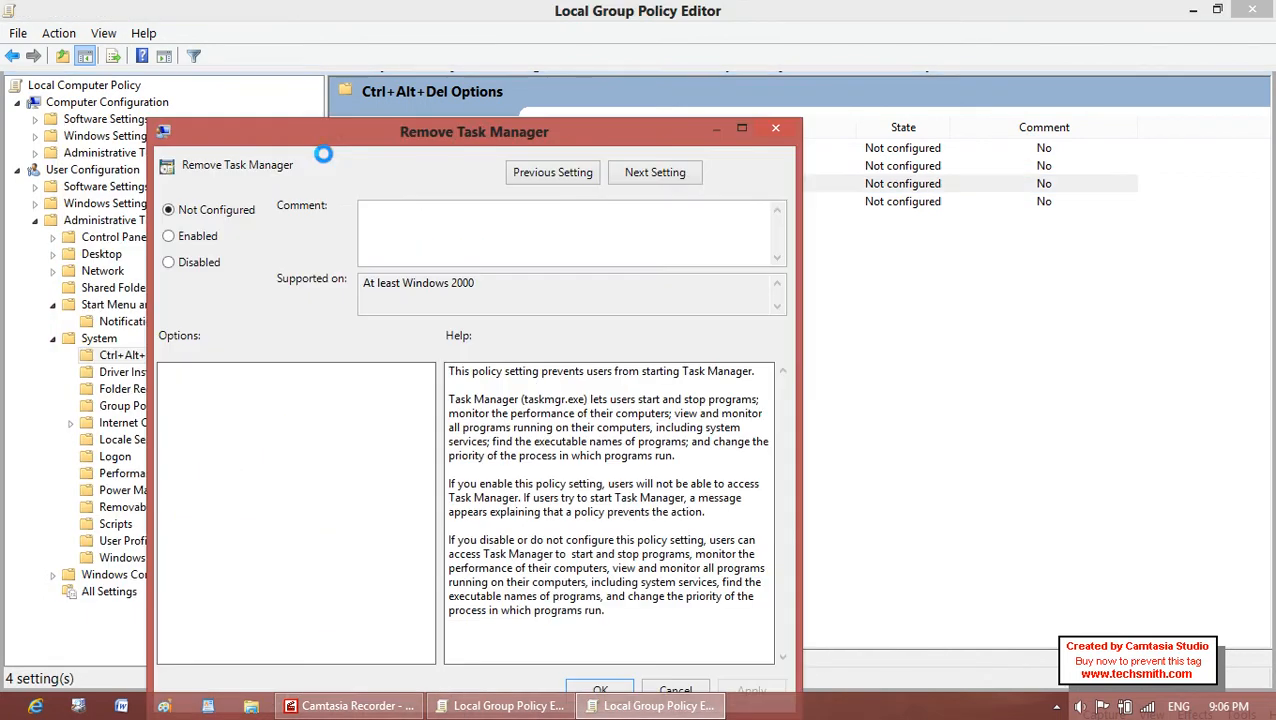
click(185, 238)
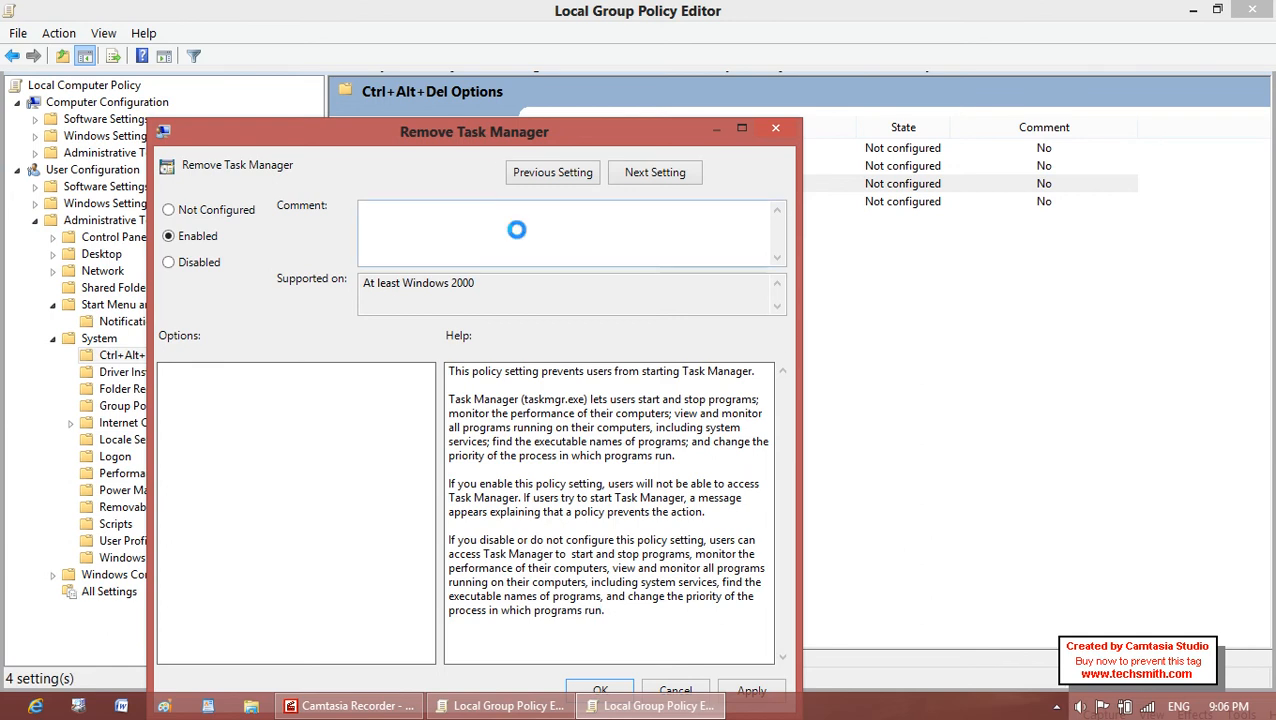
drag(496, 138, 496, 40)
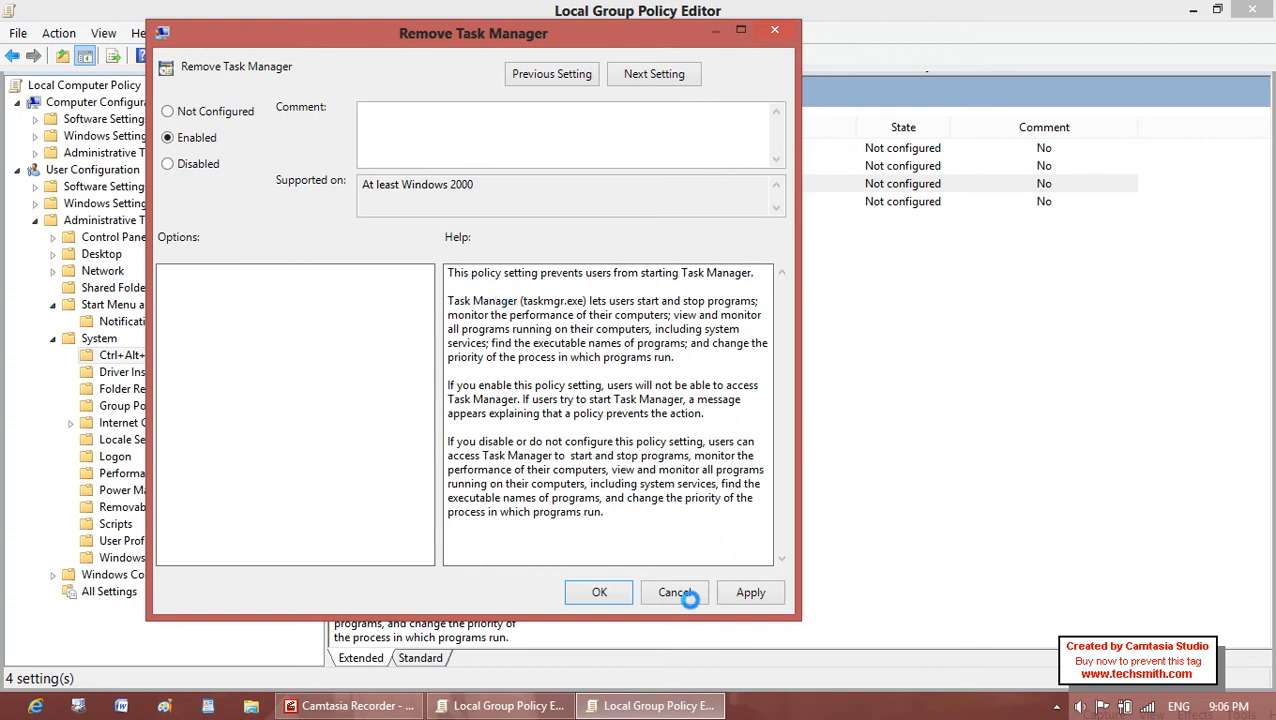
click(730, 590)
click(636, 591)
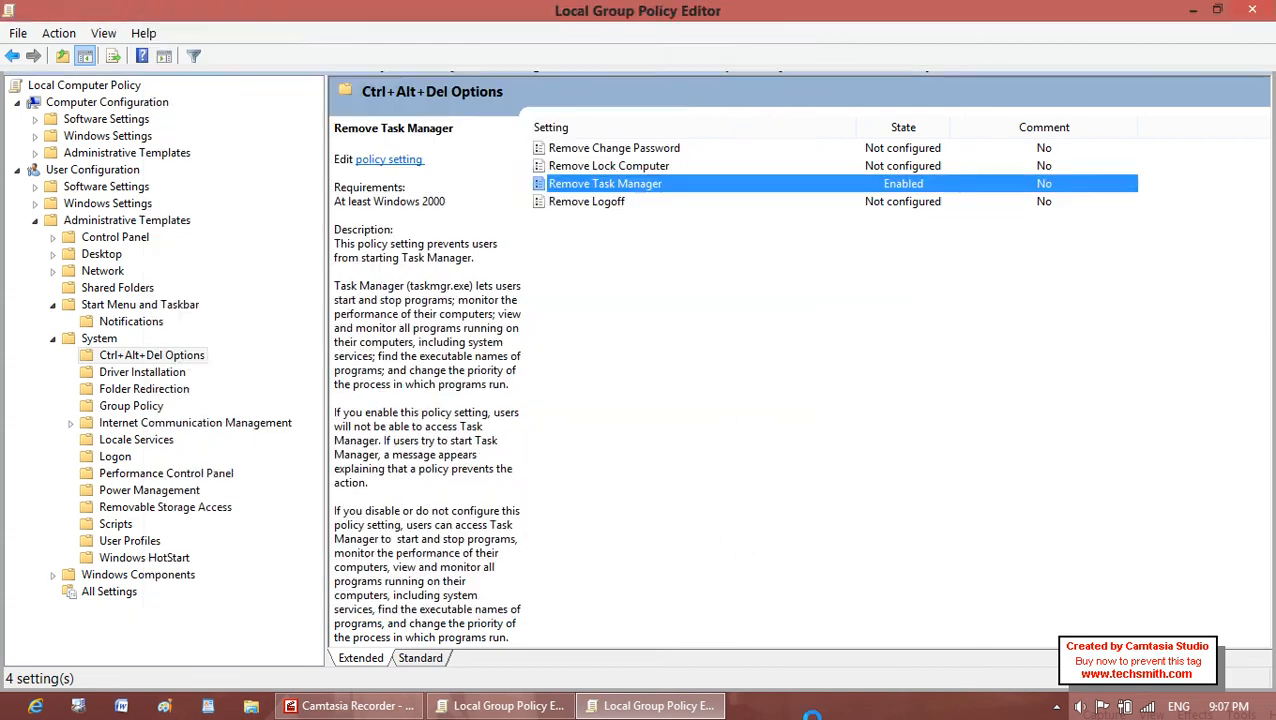
Check whether Task Manager can still be launched from the taskbar.
right_click(812, 714)
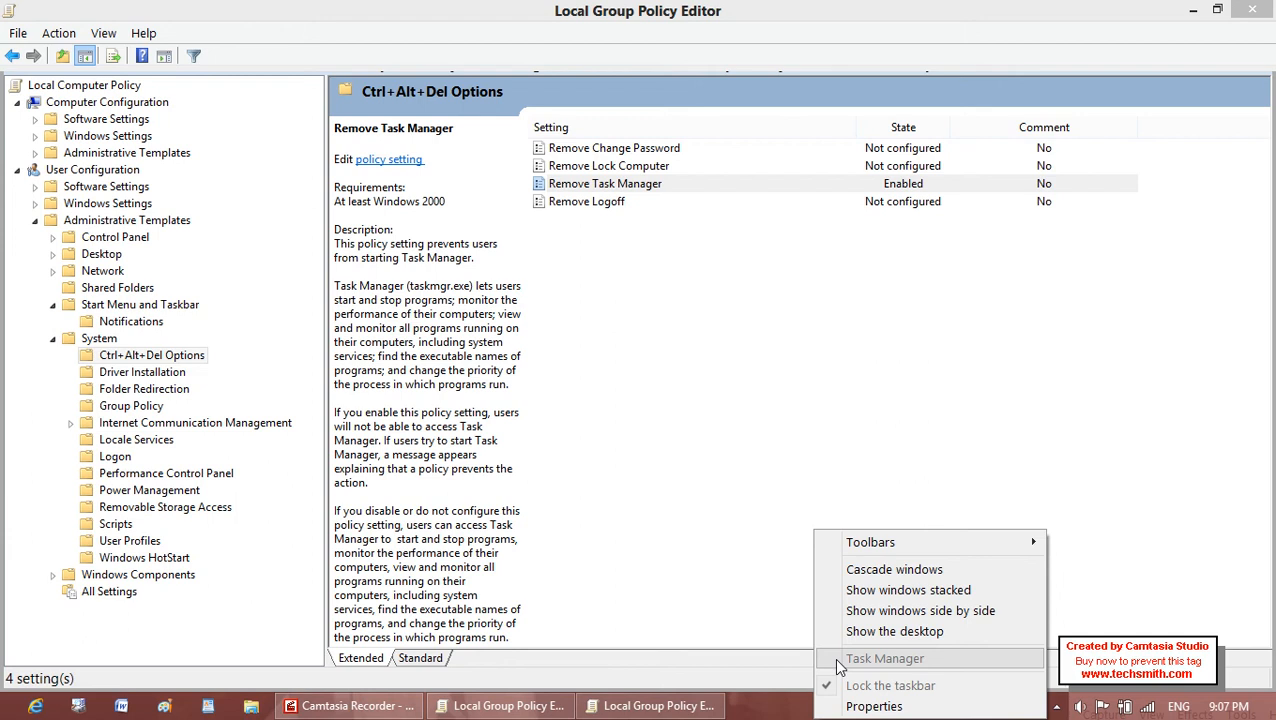
click(784, 705)
click(771, 549)
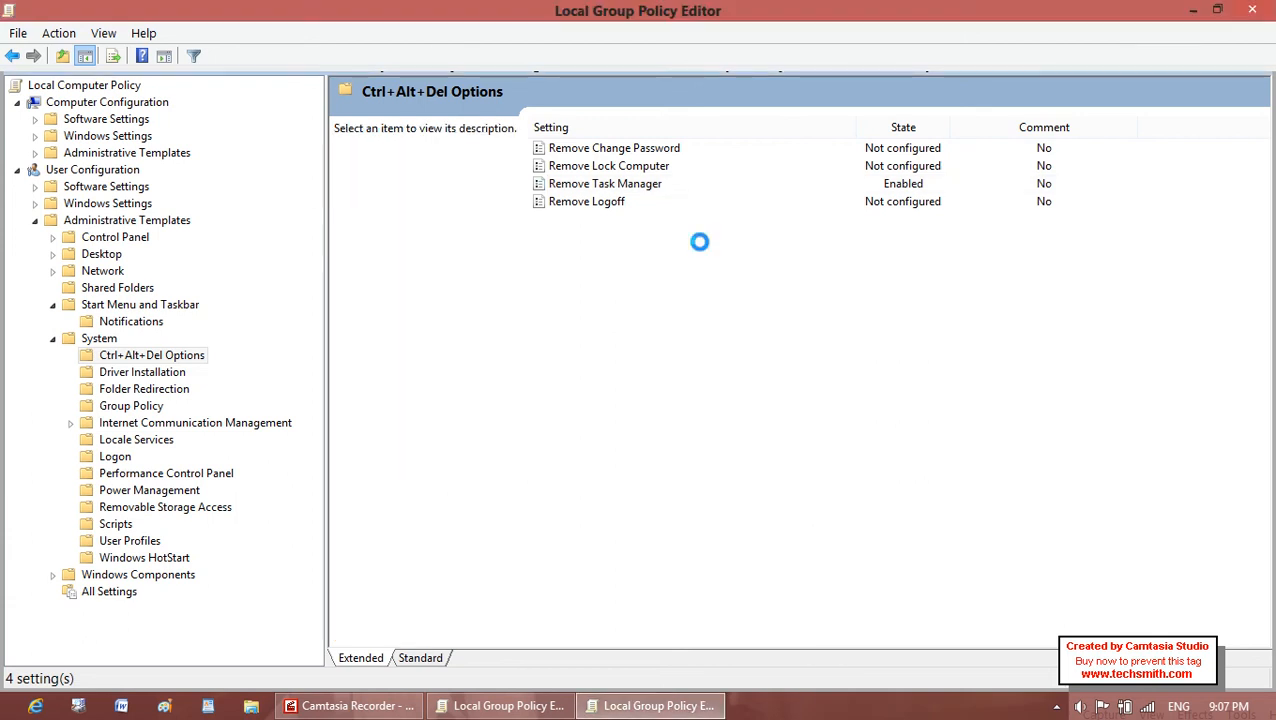
Set the Remove Task Manager policy to Not Configured, apply it, and recheck Task Manager's availability from the taskbar.
click(660, 186)
double_click(660, 184)
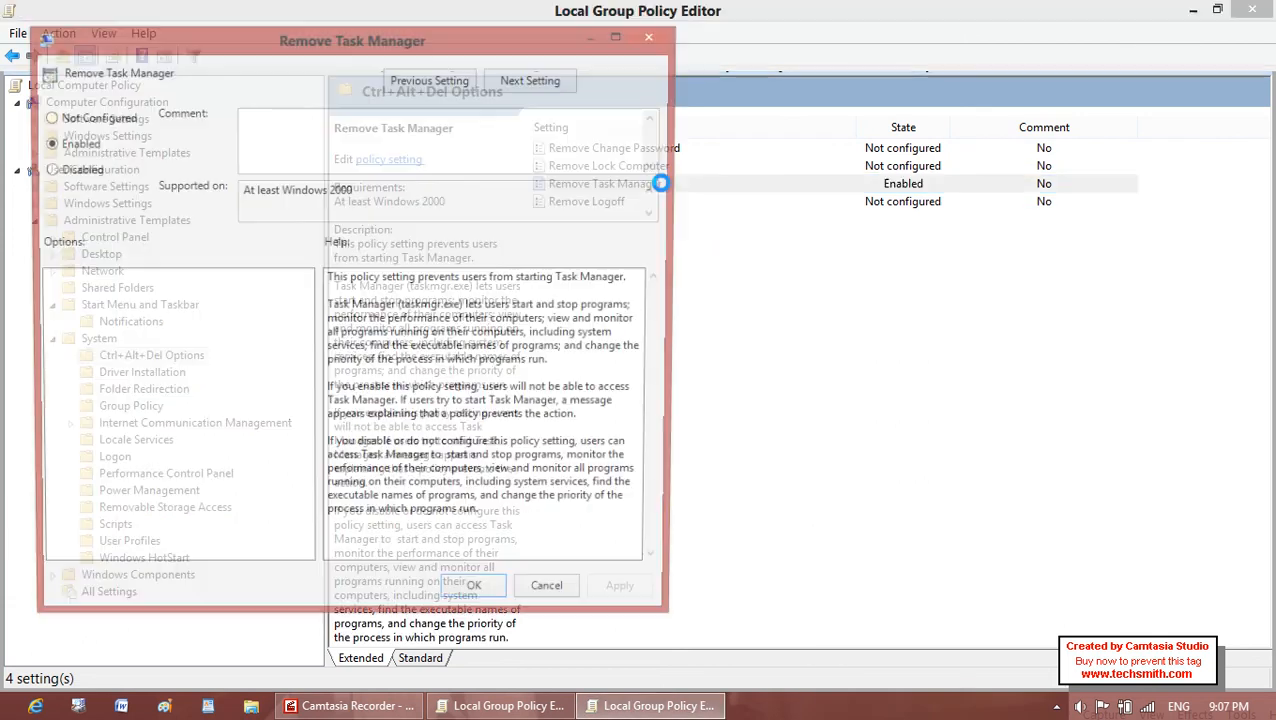
click(90, 116)
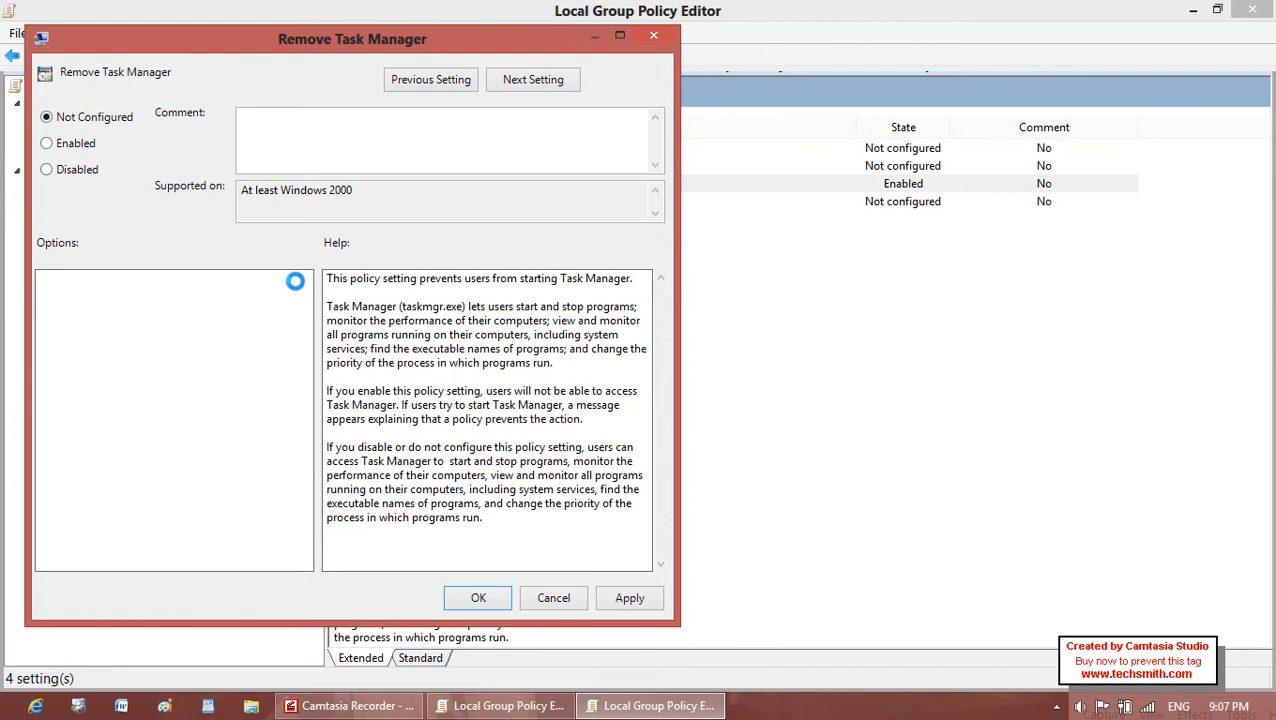
click(628, 598)
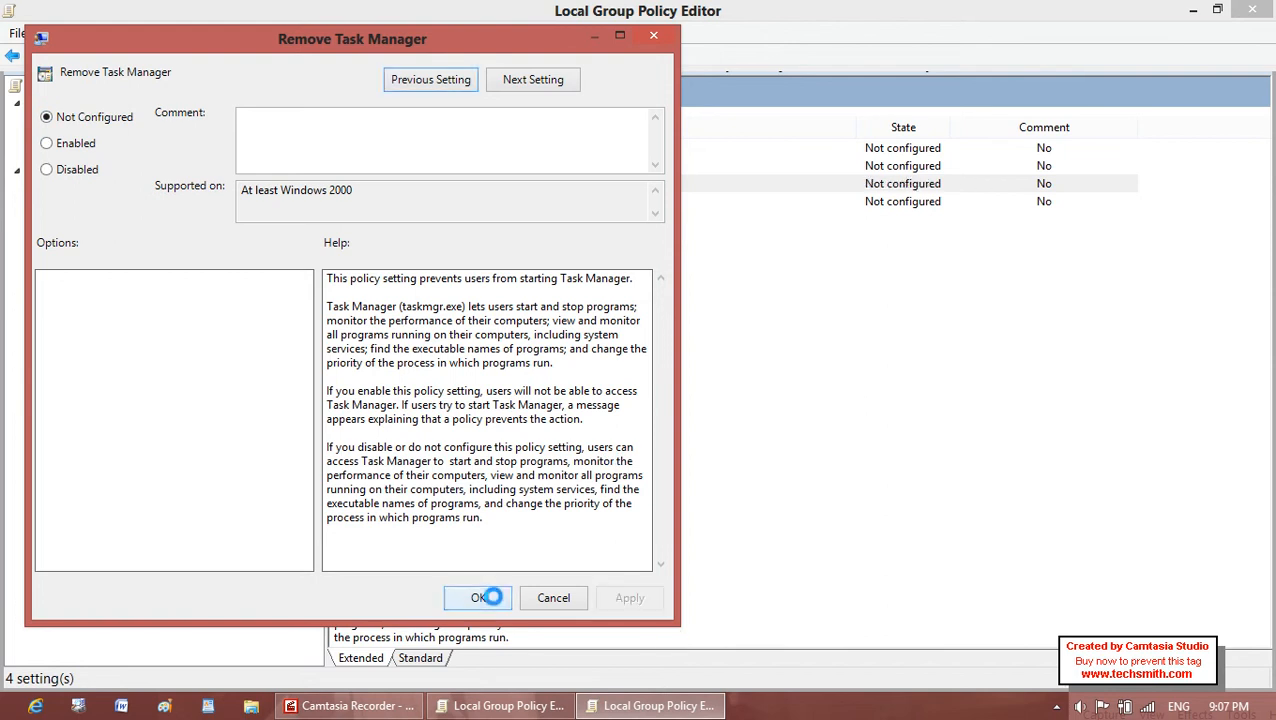
click(484, 597)
right_click(898, 712)
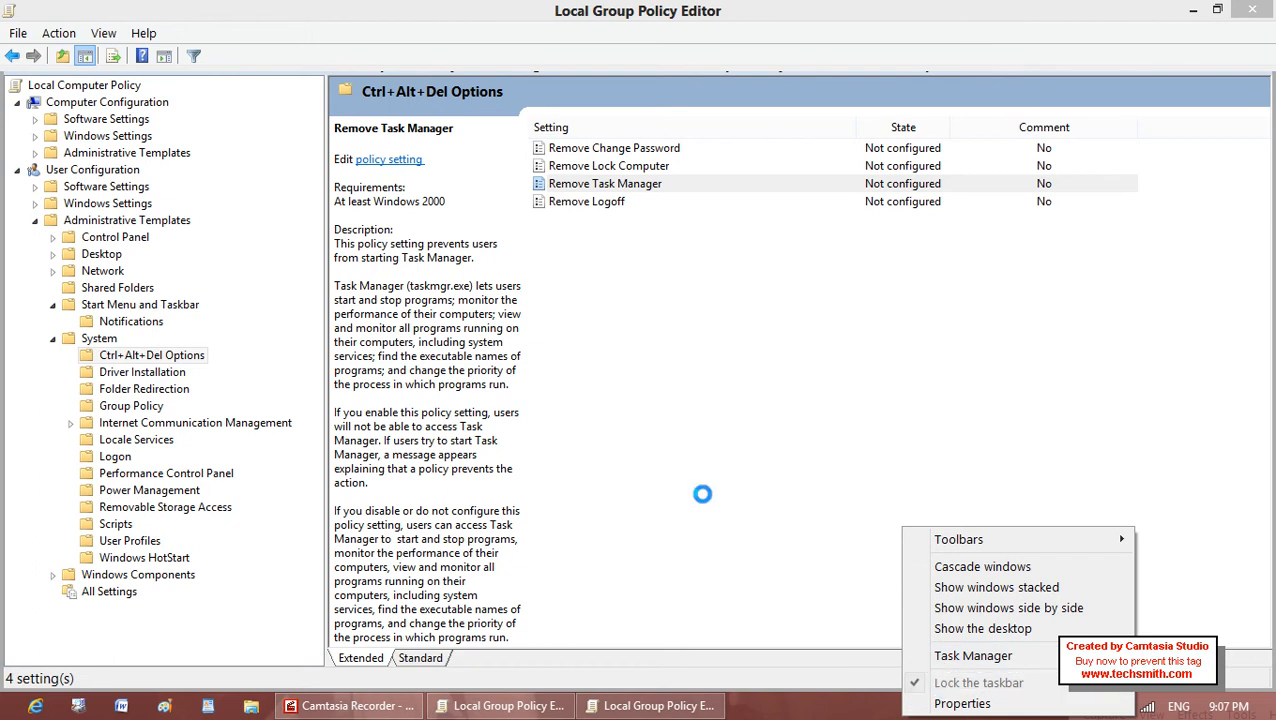
Set the Lock the Taskbar policy under Start Menu and Taskbar to Not Configured and apply it.
click(52, 337)
click(103, 304)
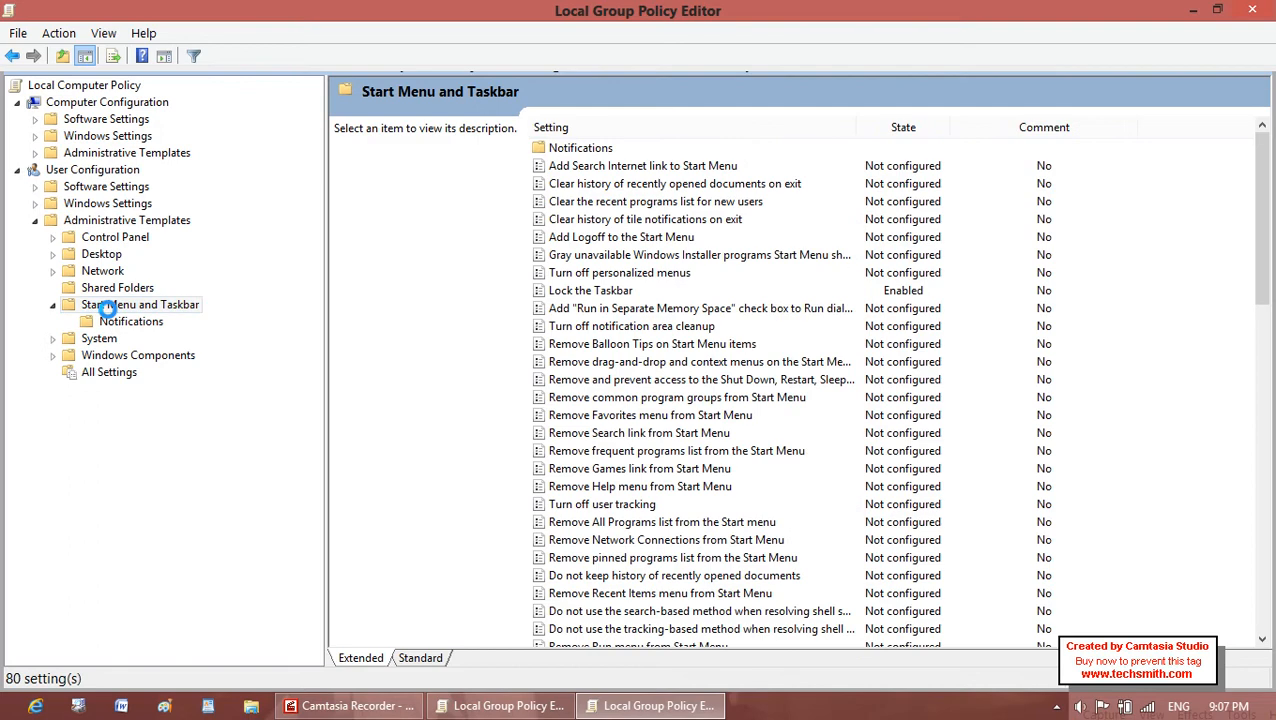
click(618, 288)
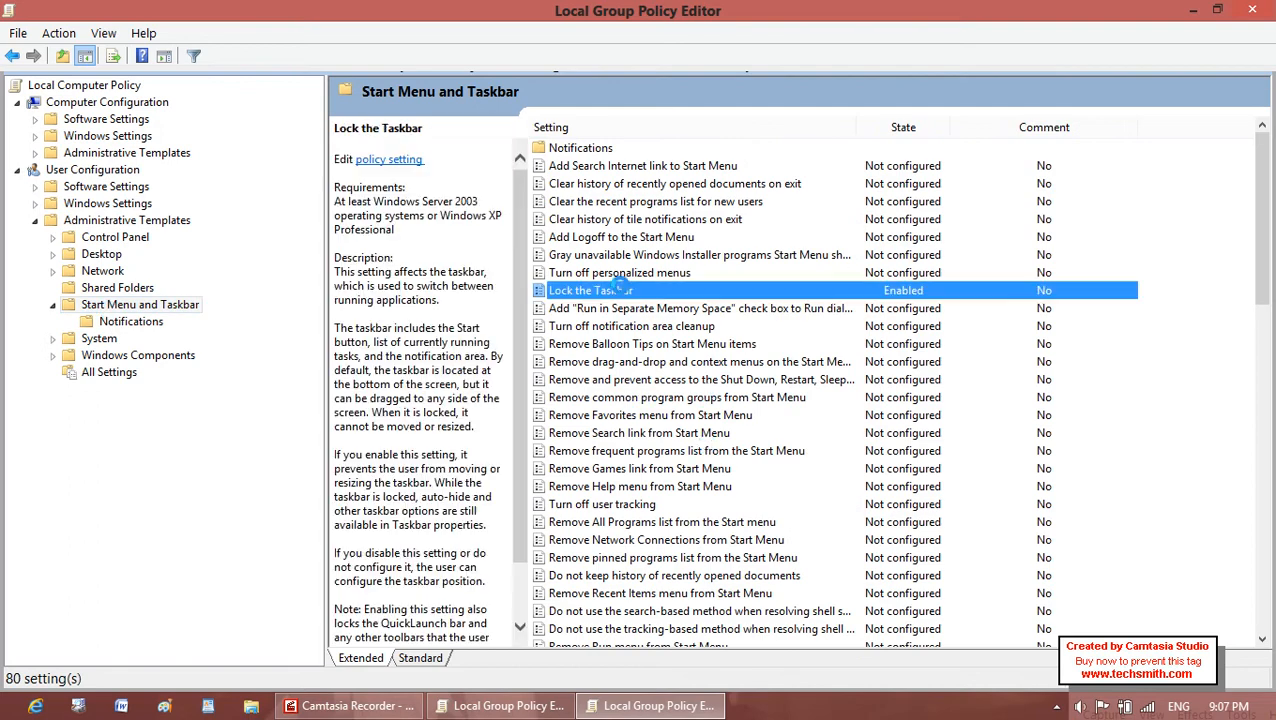
double_click(618, 288)
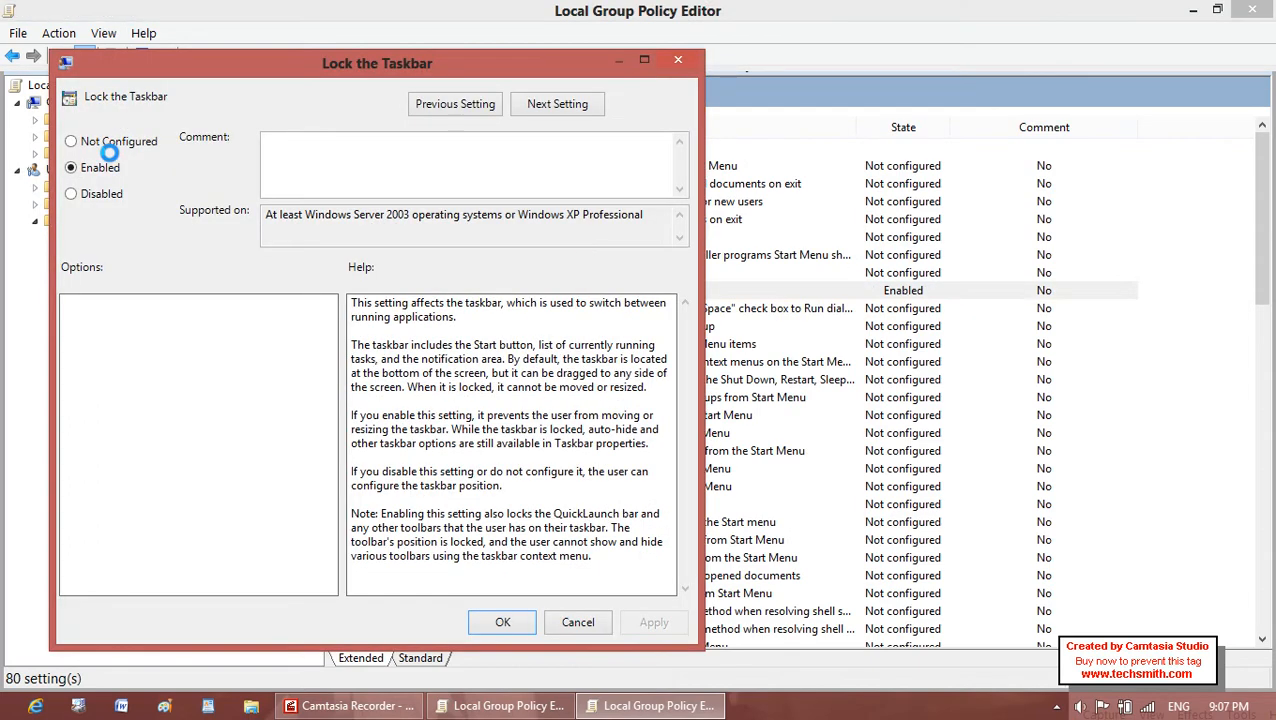
click(106, 146)
click(655, 625)
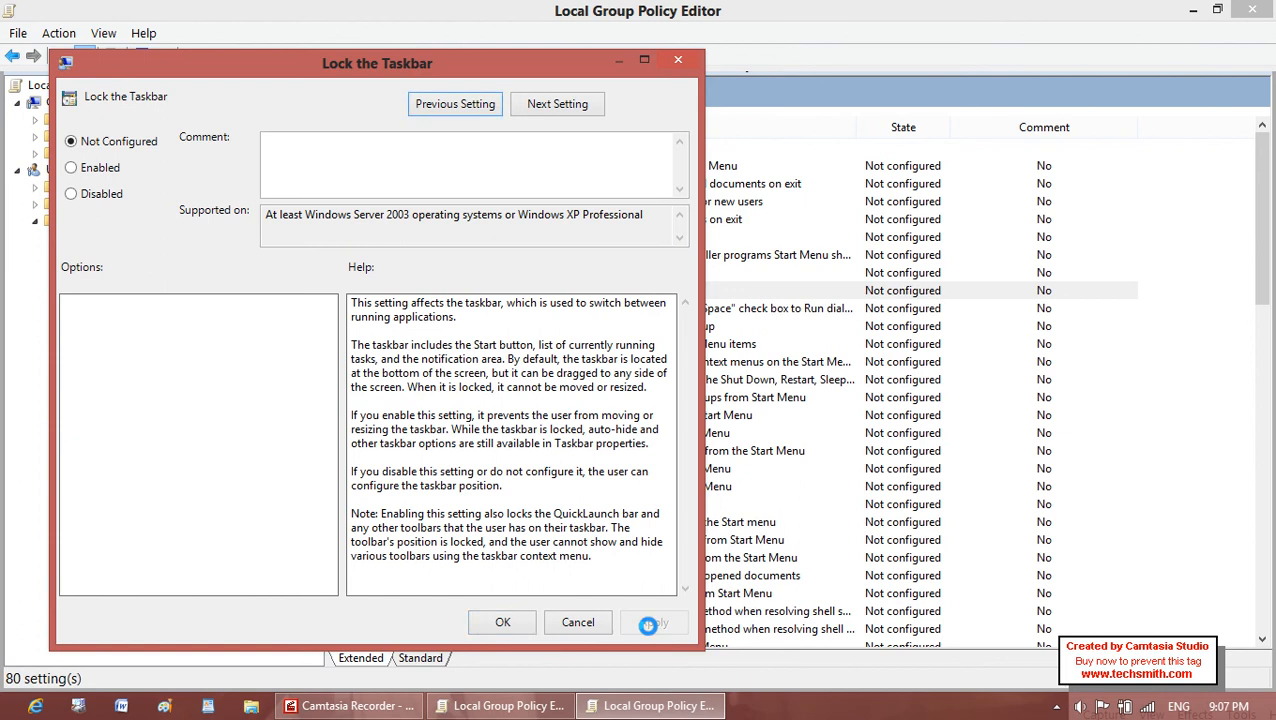
click(510, 622)
Open Taskbar Properties, review the lock option and the taskbar location choices, and cancel without changing anything.
right_click(834, 716)
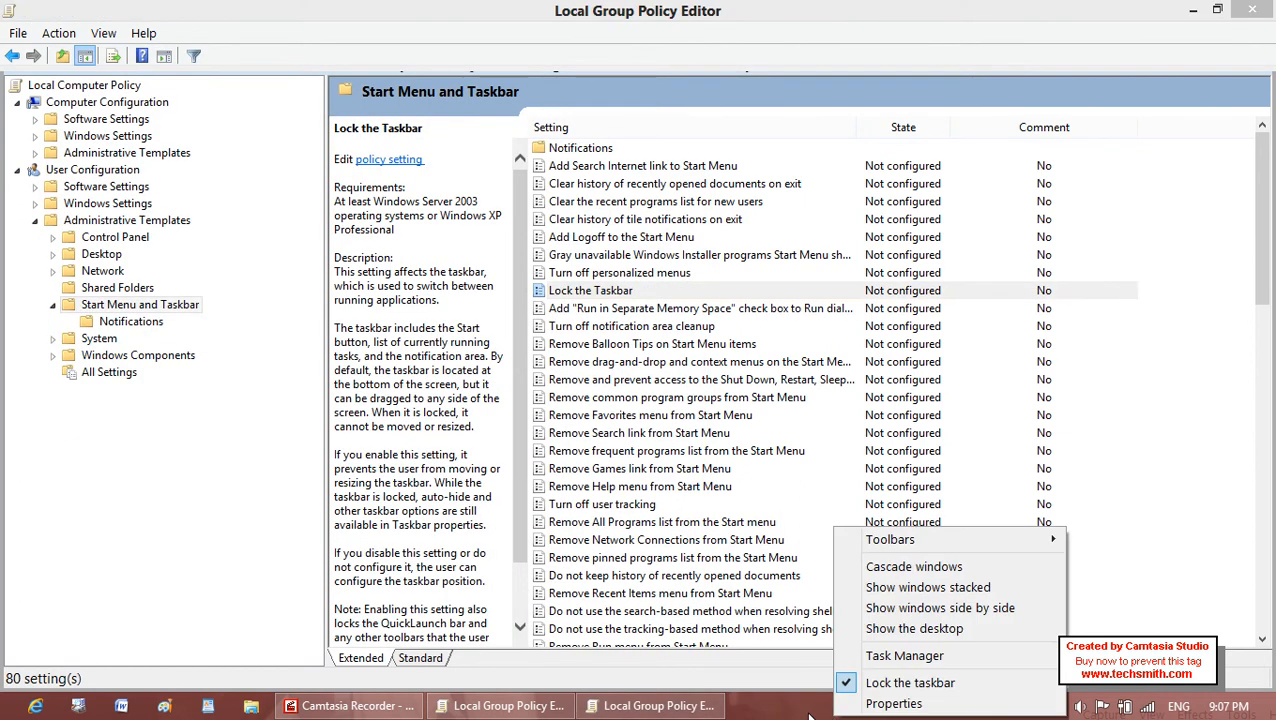
click(890, 704)
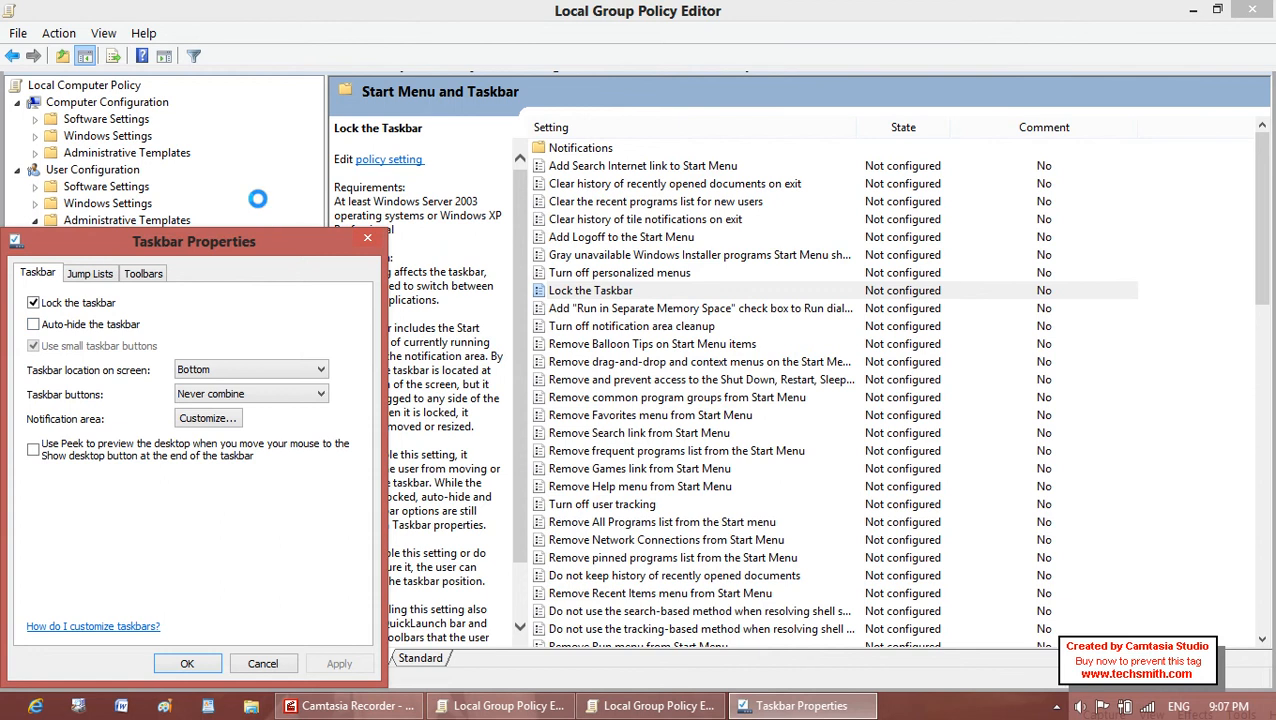
drag(181, 243, 352, 139)
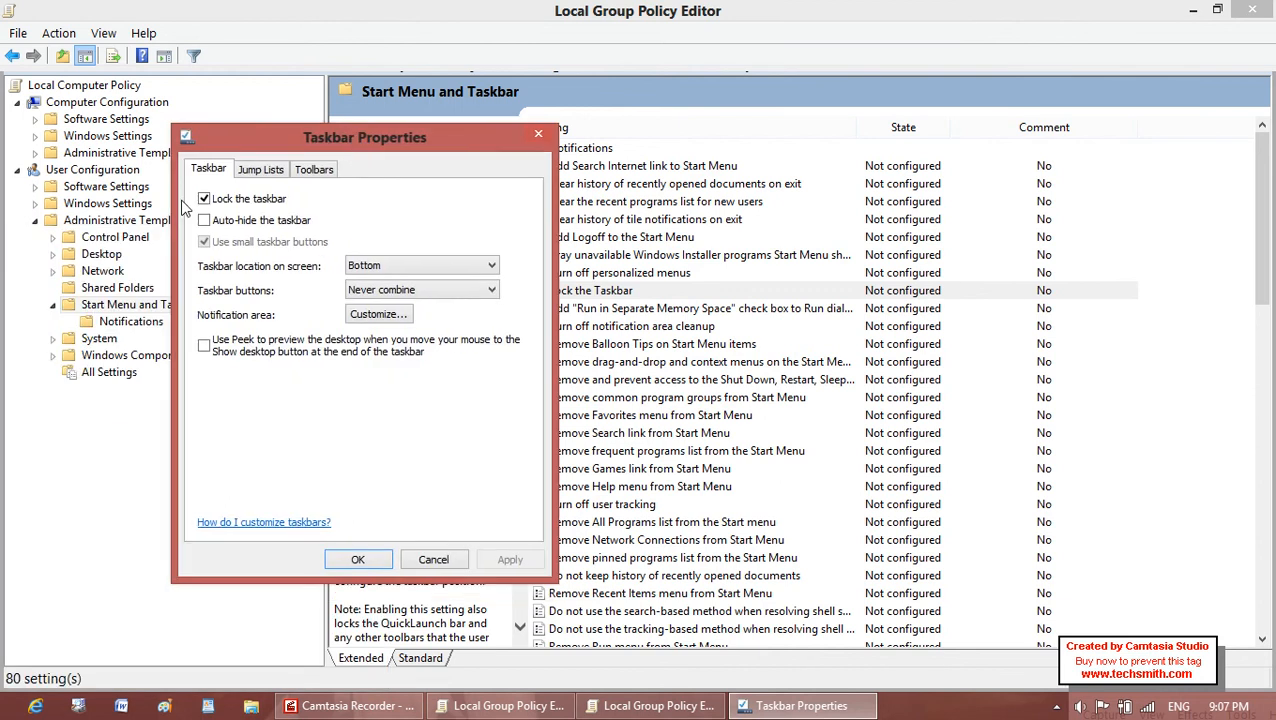
click(370, 270)
click(378, 279)
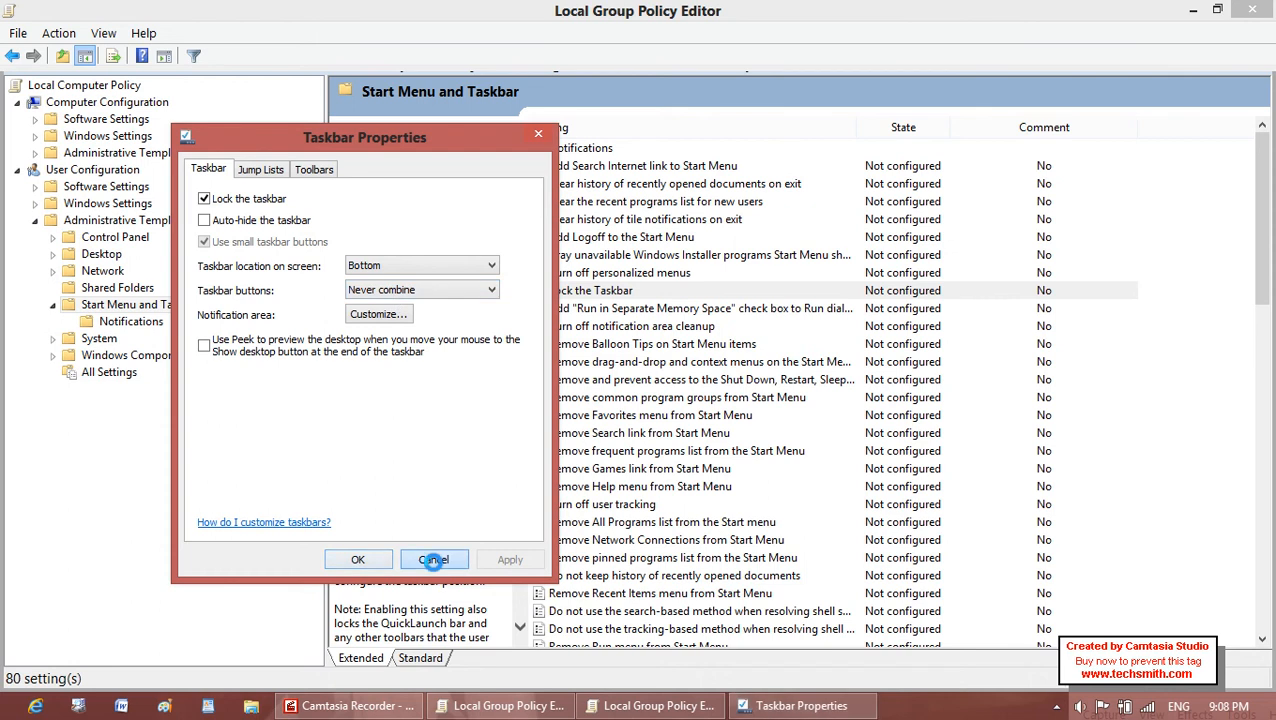
click(433, 559)
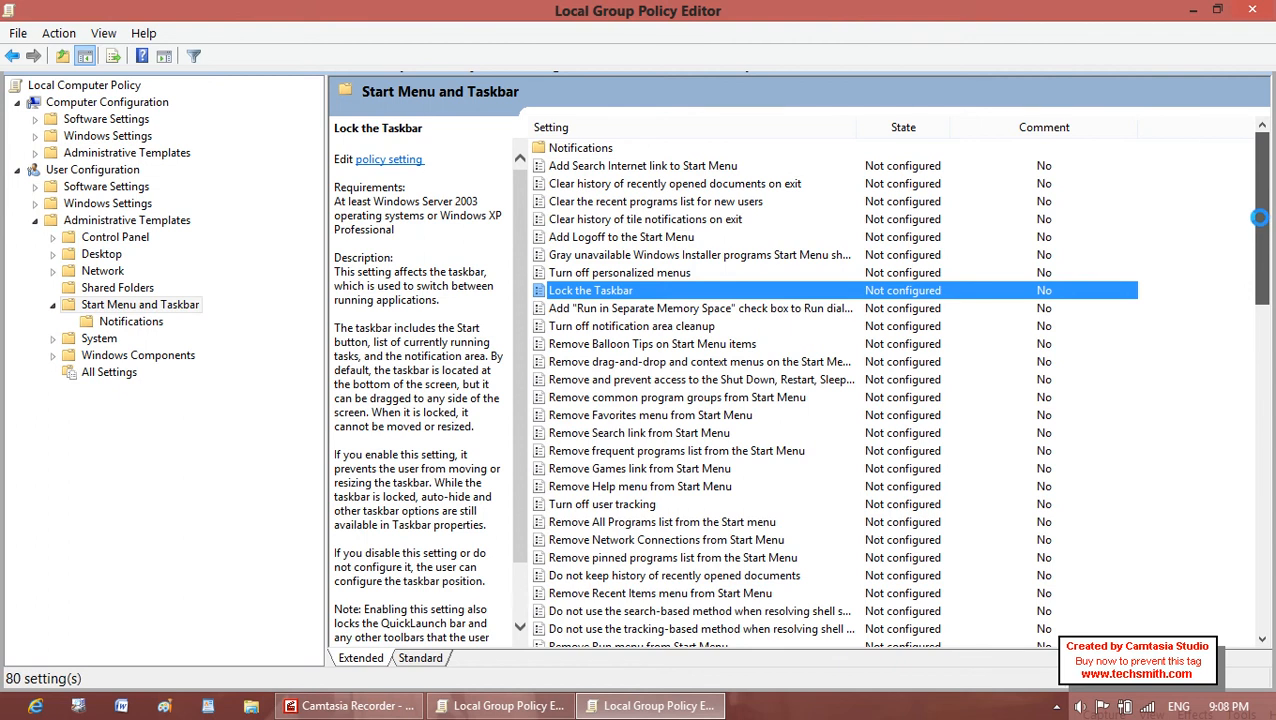
Set the Lock all taskbar settings policy to Enabled and apply it.
drag(1255, 243, 1236, 673)
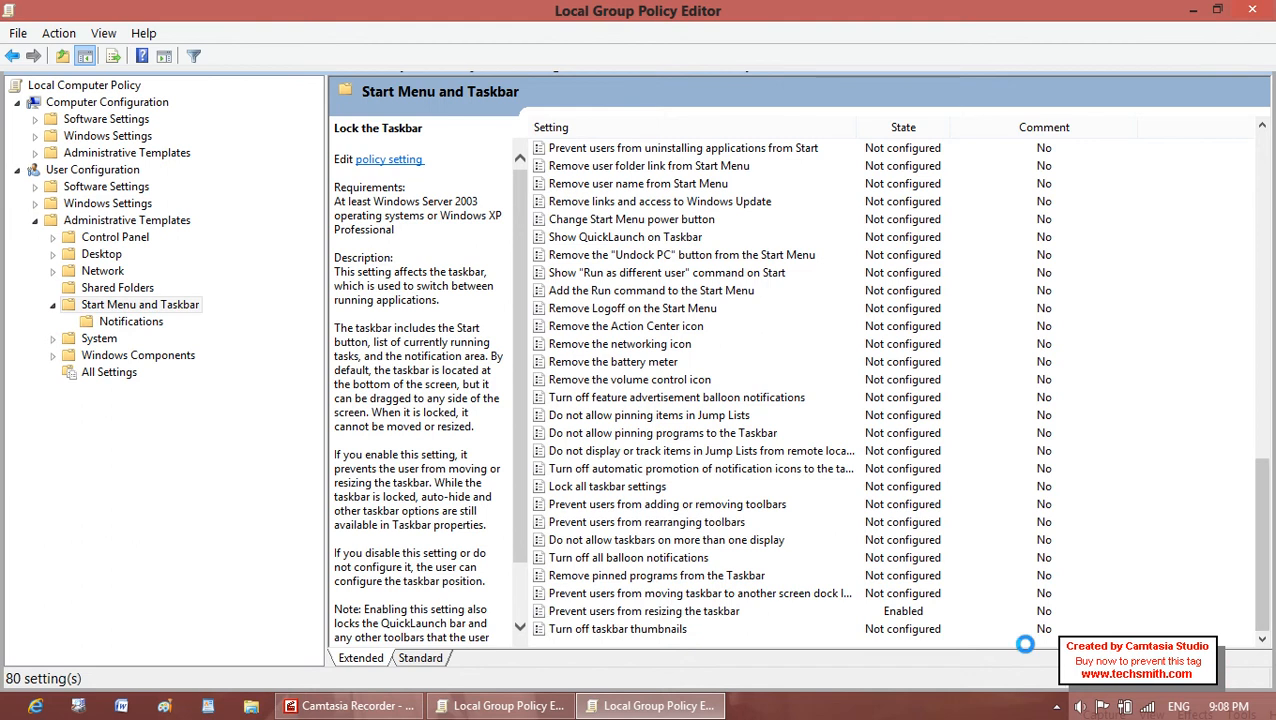
click(589, 490)
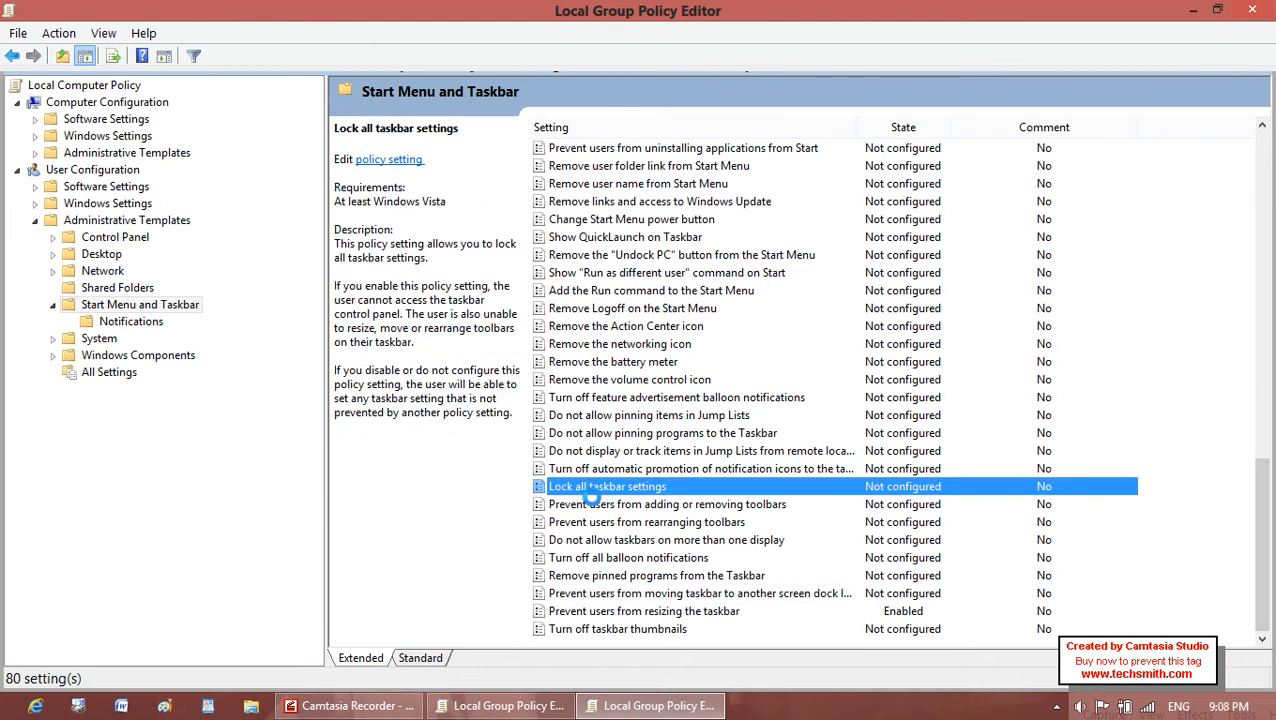
double_click(592, 504)
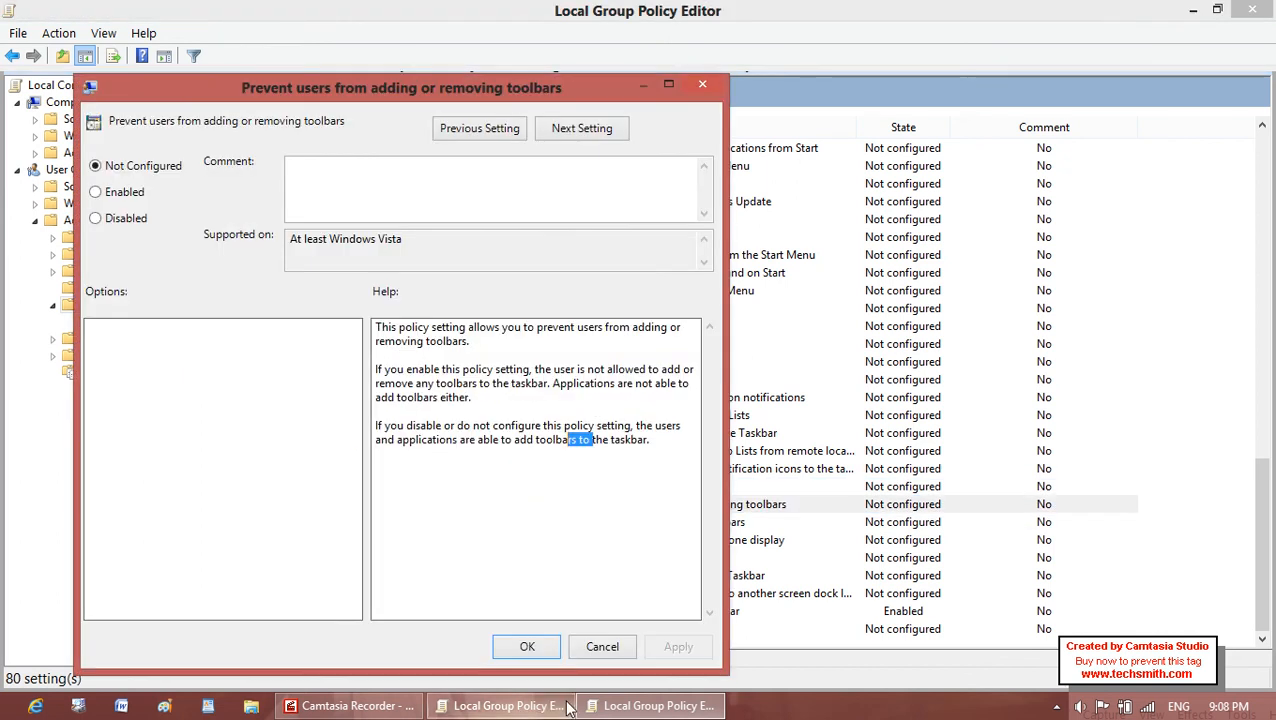
click(580, 650)
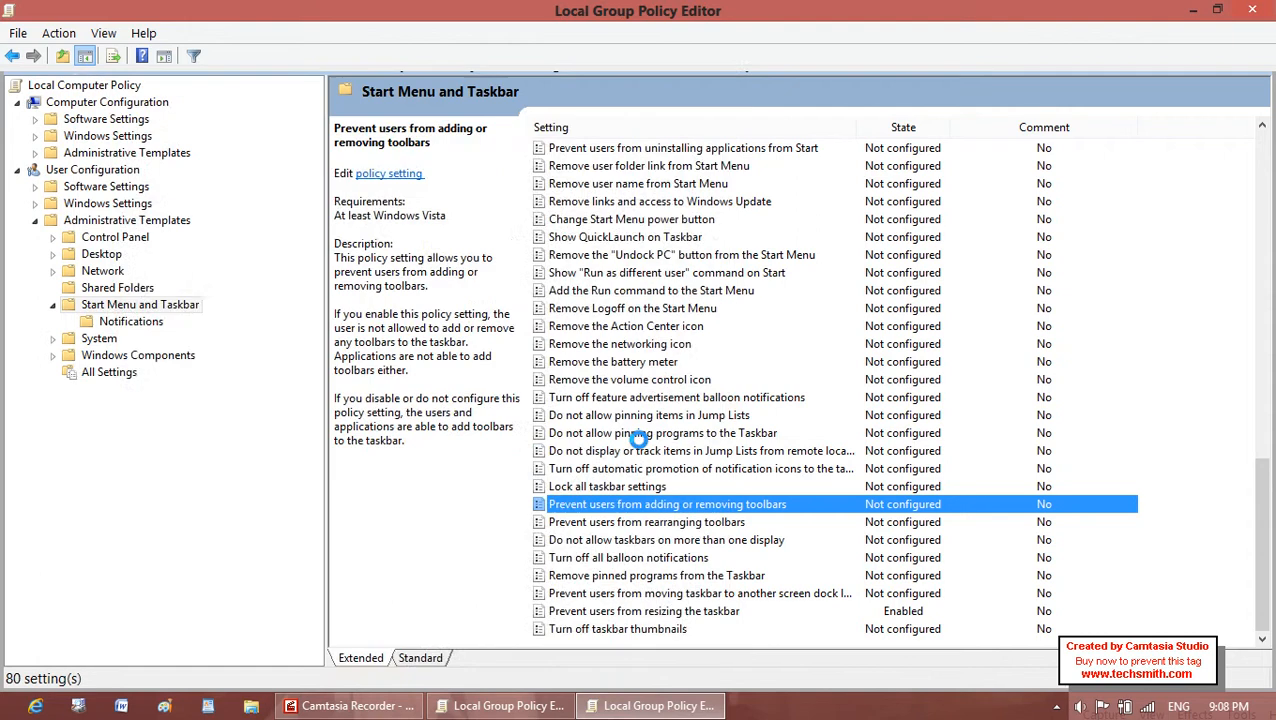
double_click(646, 487)
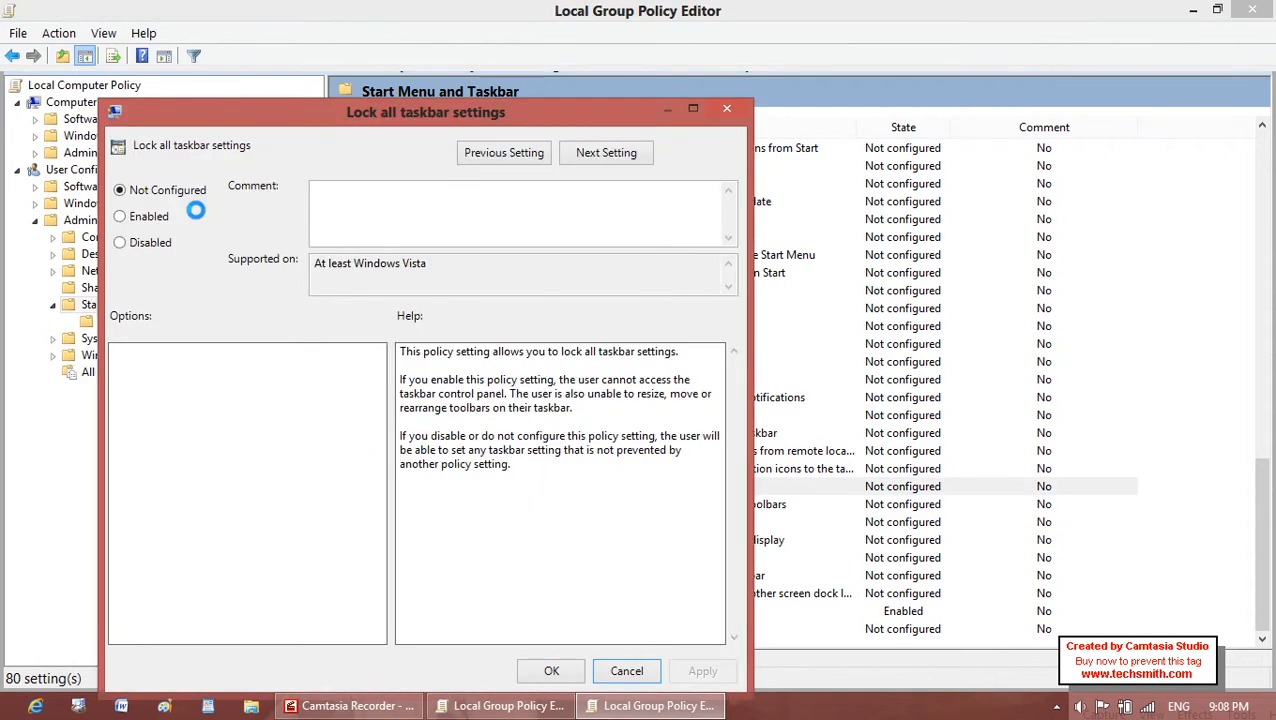
click(131, 216)
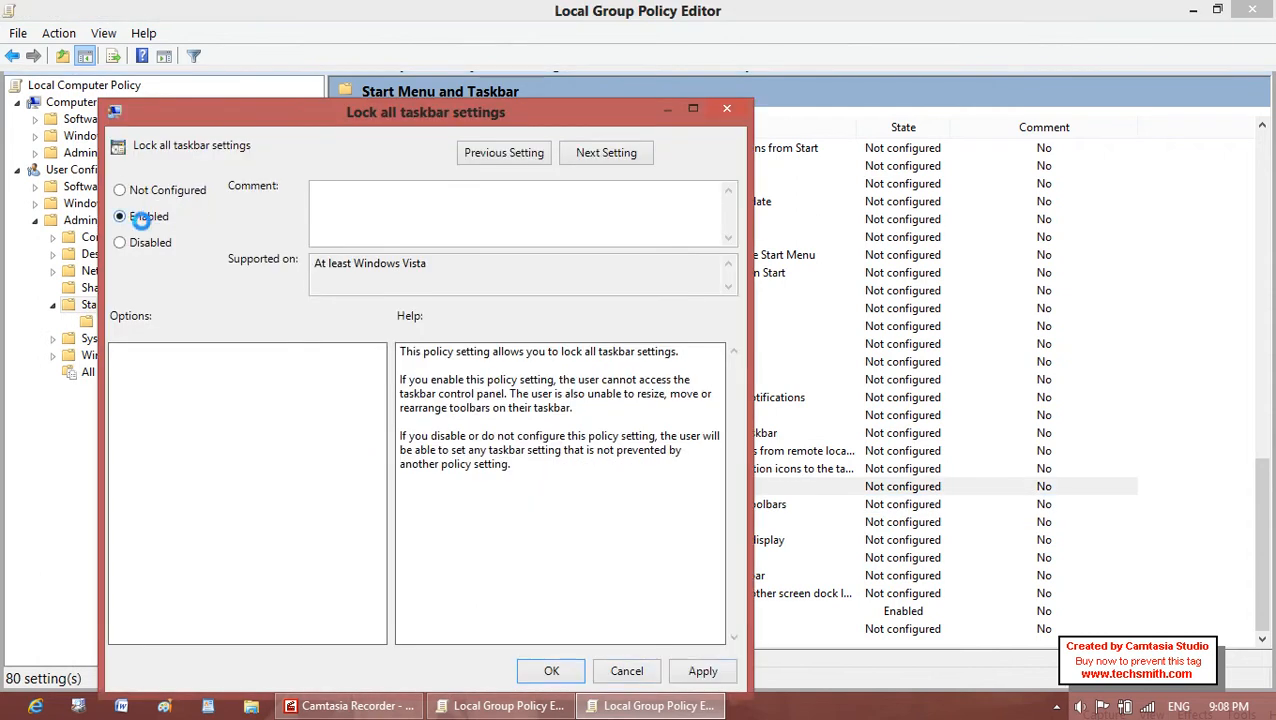
click(705, 671)
click(580, 671)
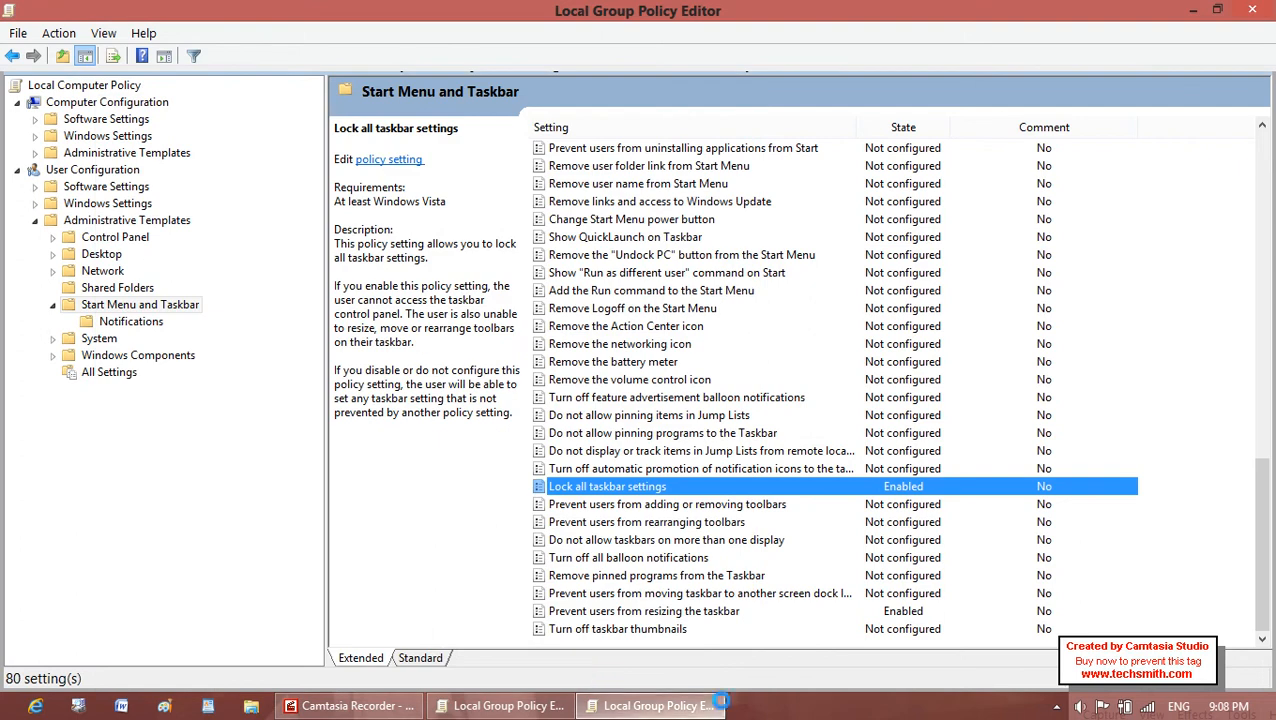
Check which options Taskbar Properties offers under the enabled Lock all taskbar settings policy, and cancel the dialog.
right_click(787, 704)
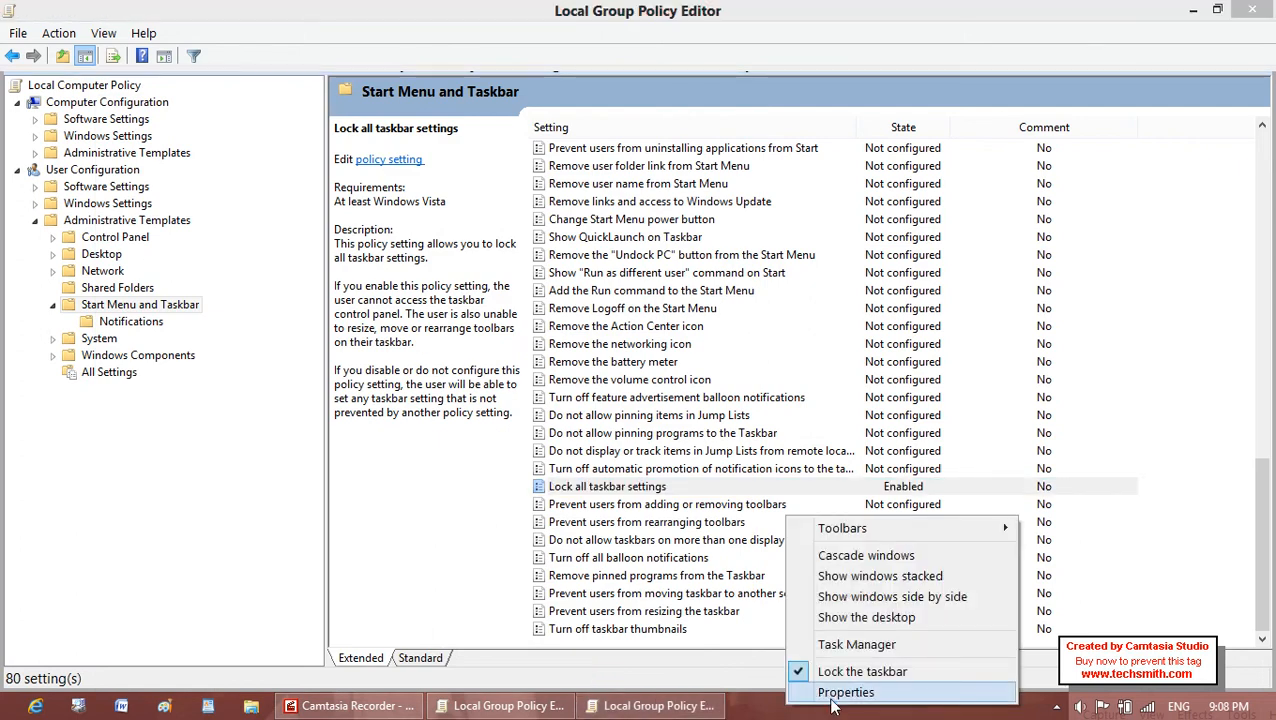
click(843, 692)
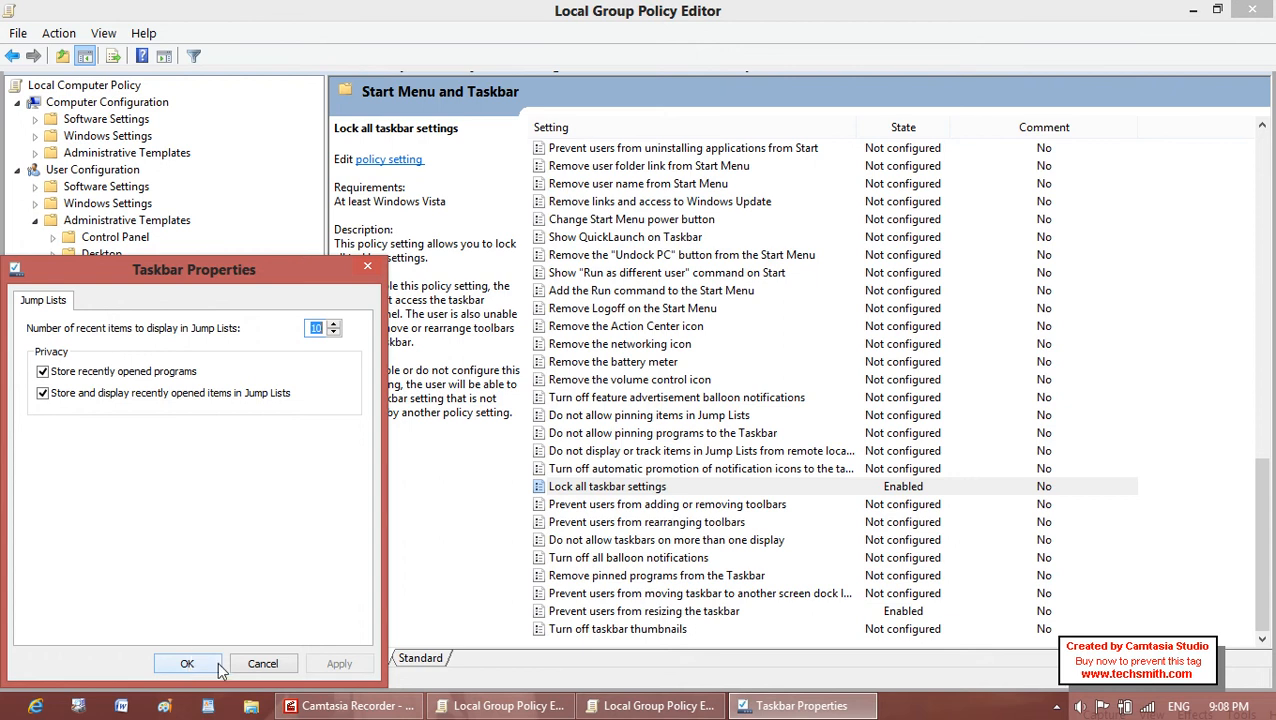
click(258, 665)
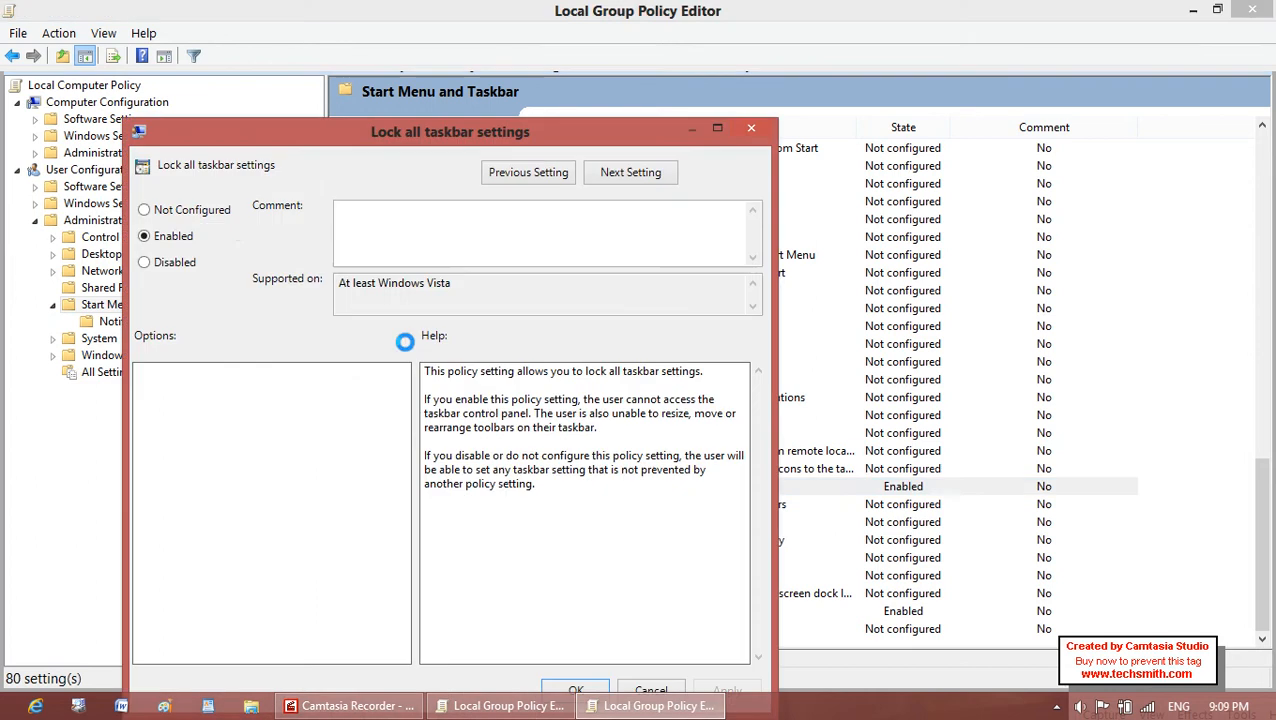
Set the Lock all taskbar settings policy to Not Configured and apply it.
click(226, 210)
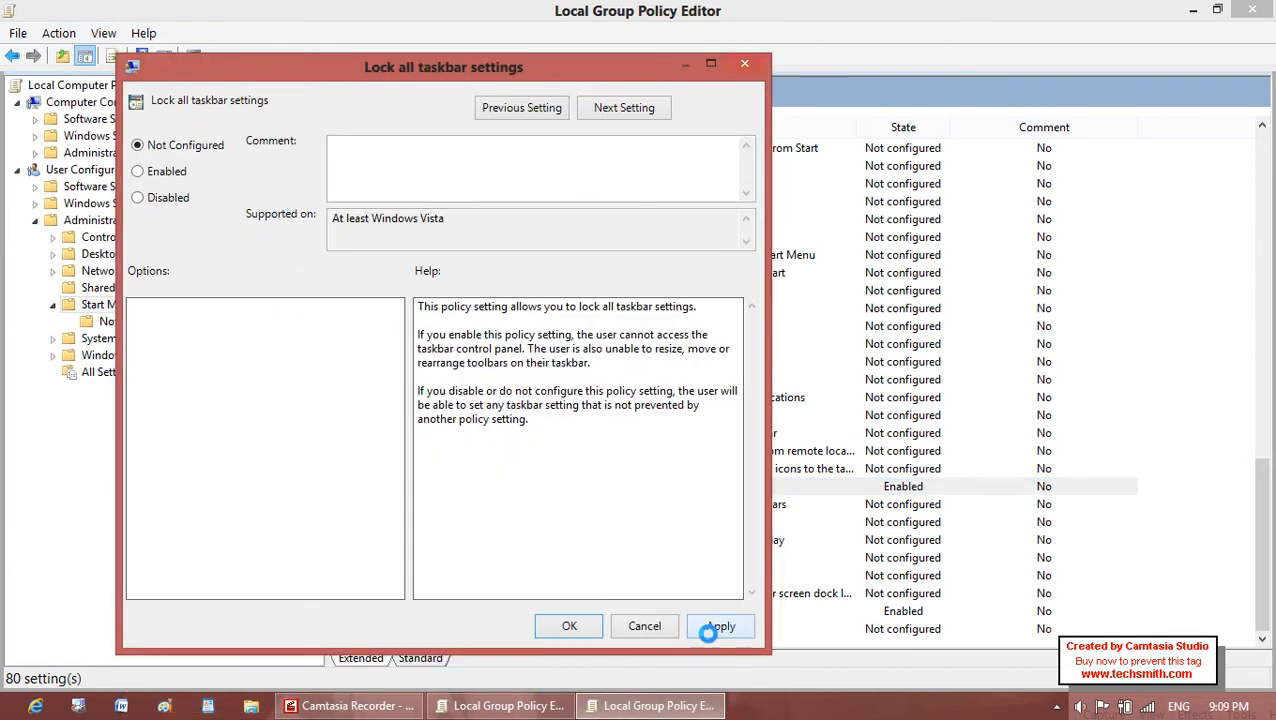
click(712, 628)
click(624, 628)
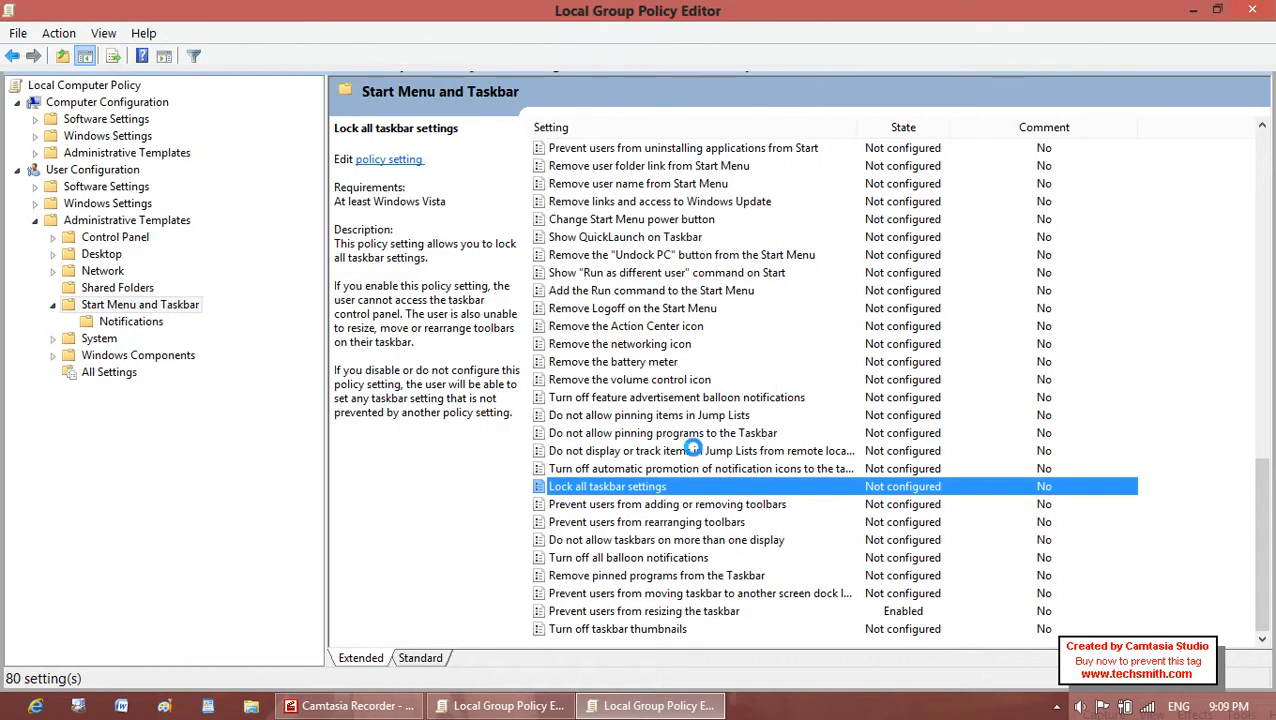
Recheck the general taskbar and toolbar options available in Taskbar Properties, and close the dialog.
right_click(873, 716)
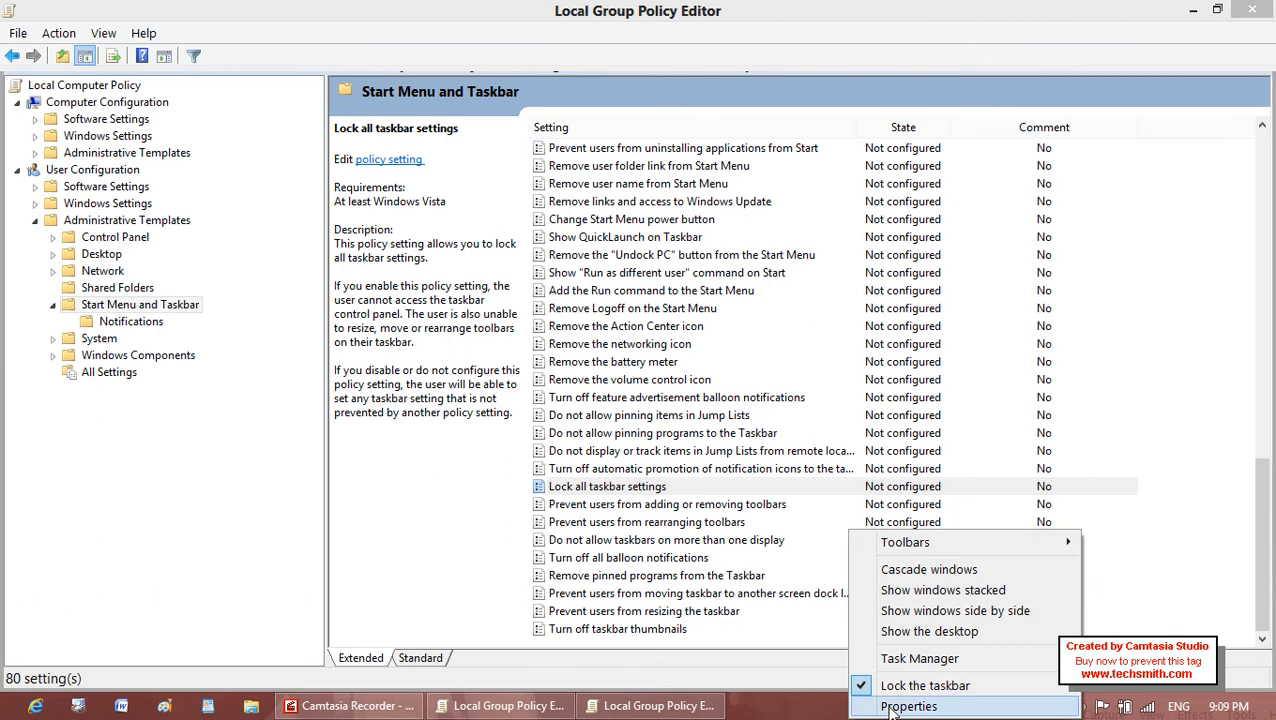
click(875, 708)
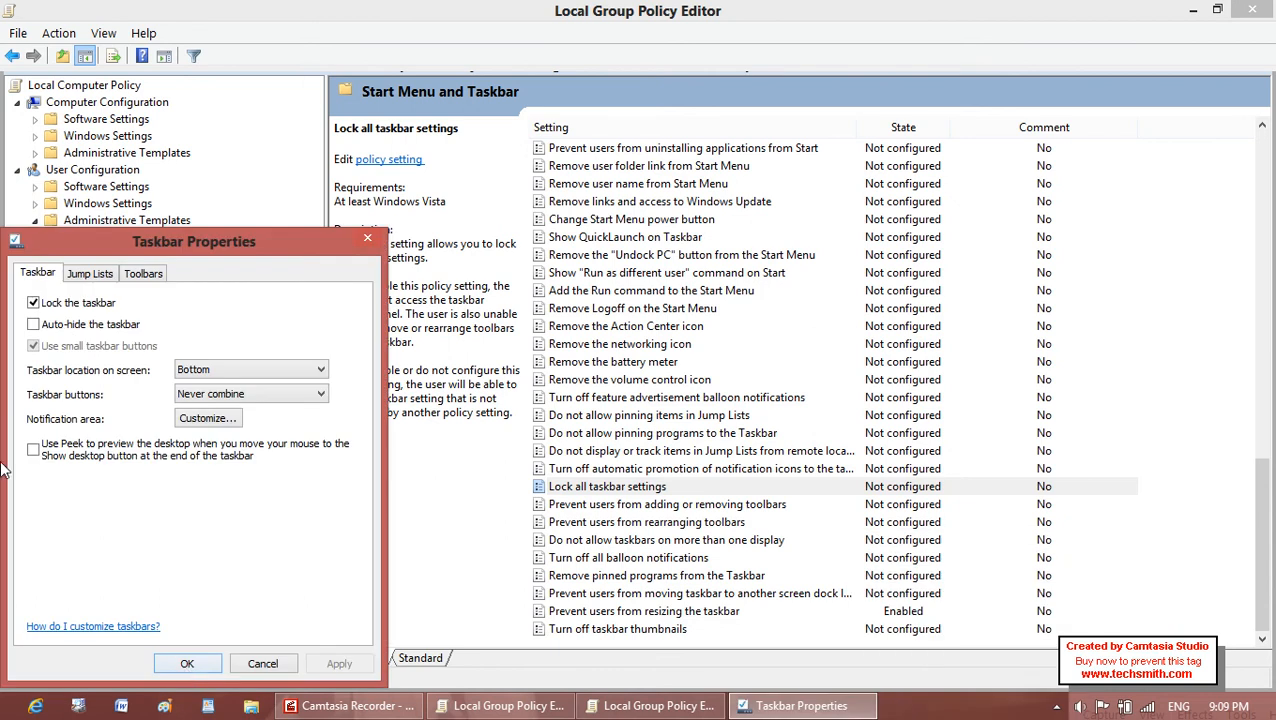
click(143, 273)
click(38, 273)
click(367, 238)
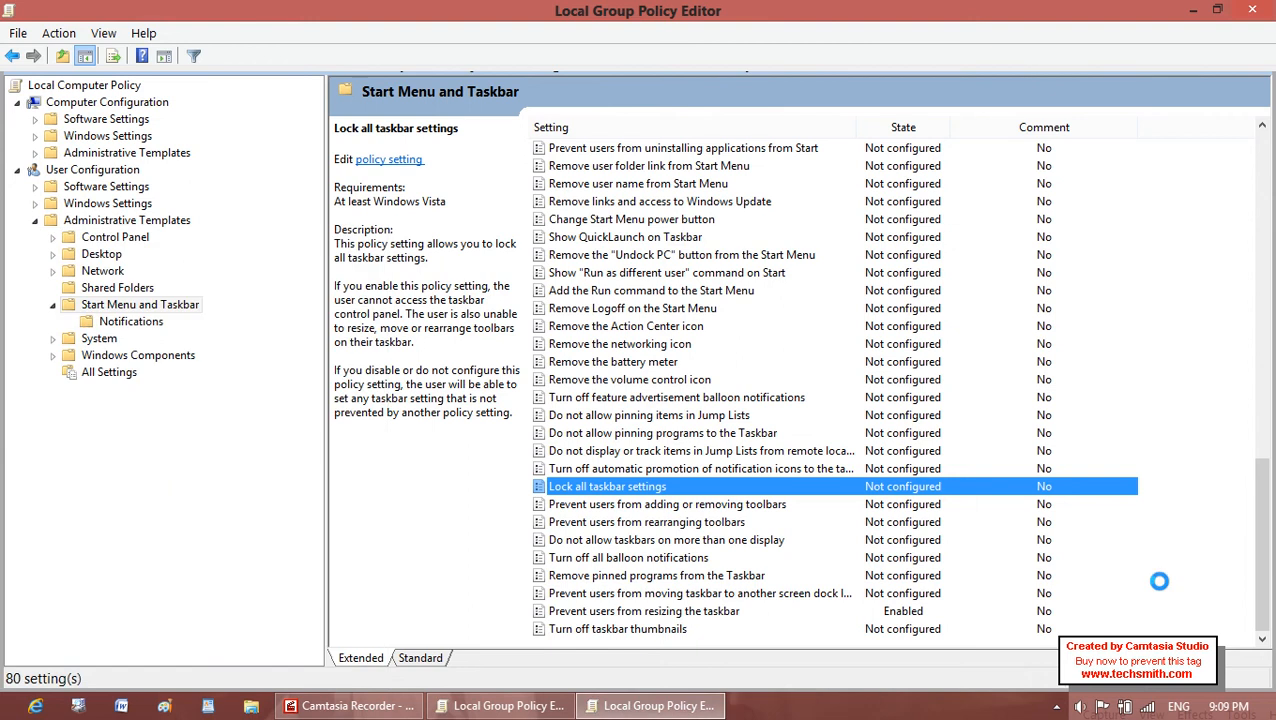
Set the Remove the battery meter policy to Enabled and apply it.
drag(1265, 560, 1250, 160)
drag(1262, 210, 1260, 605)
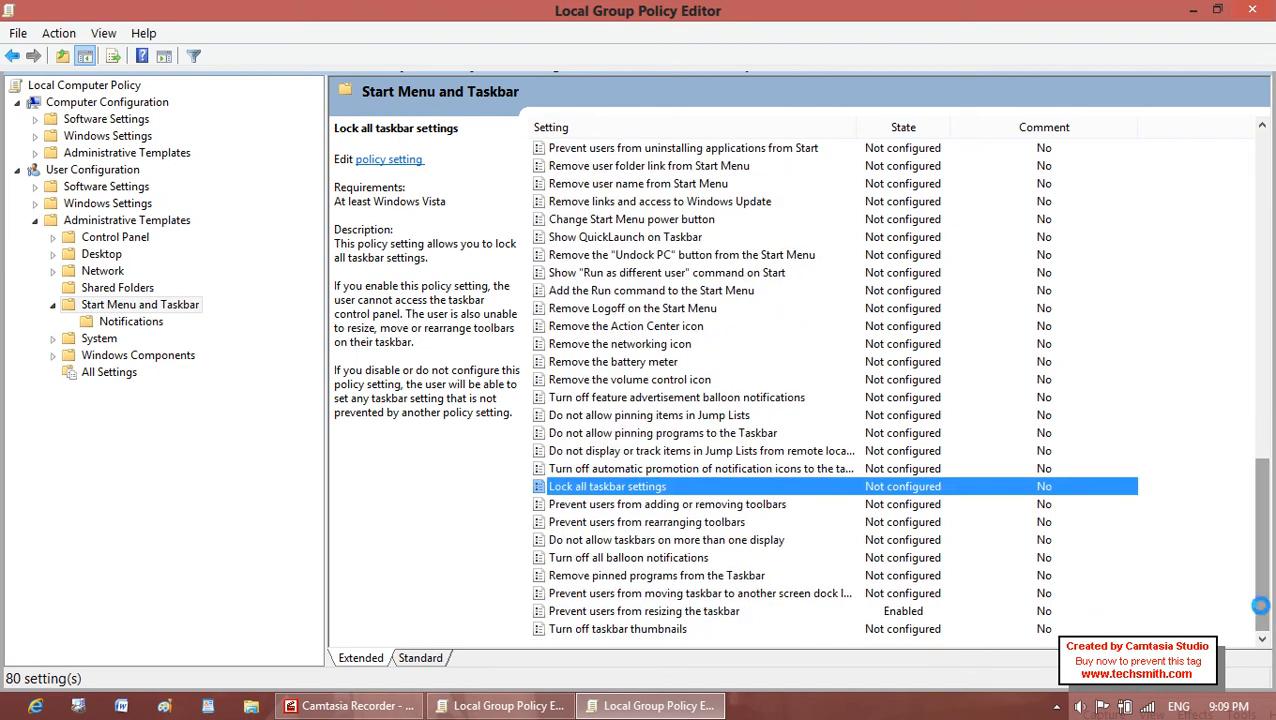
click(643, 362)
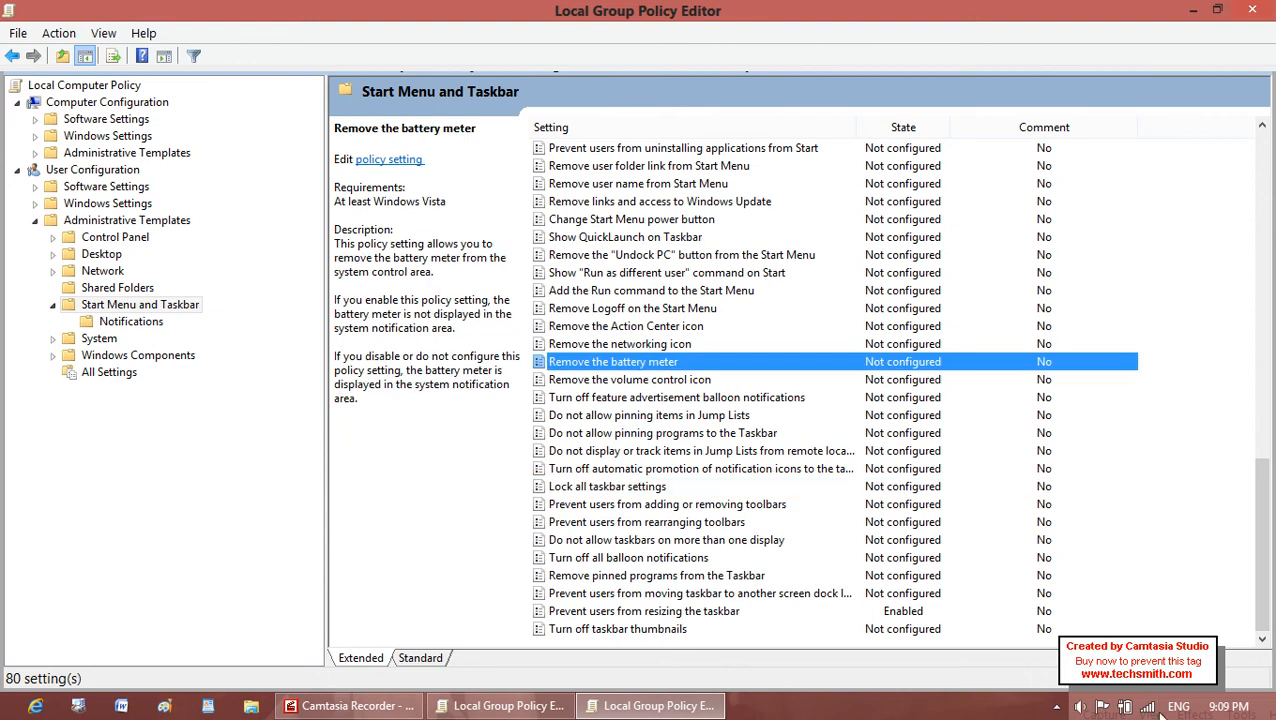
mouse_move(1124, 710)
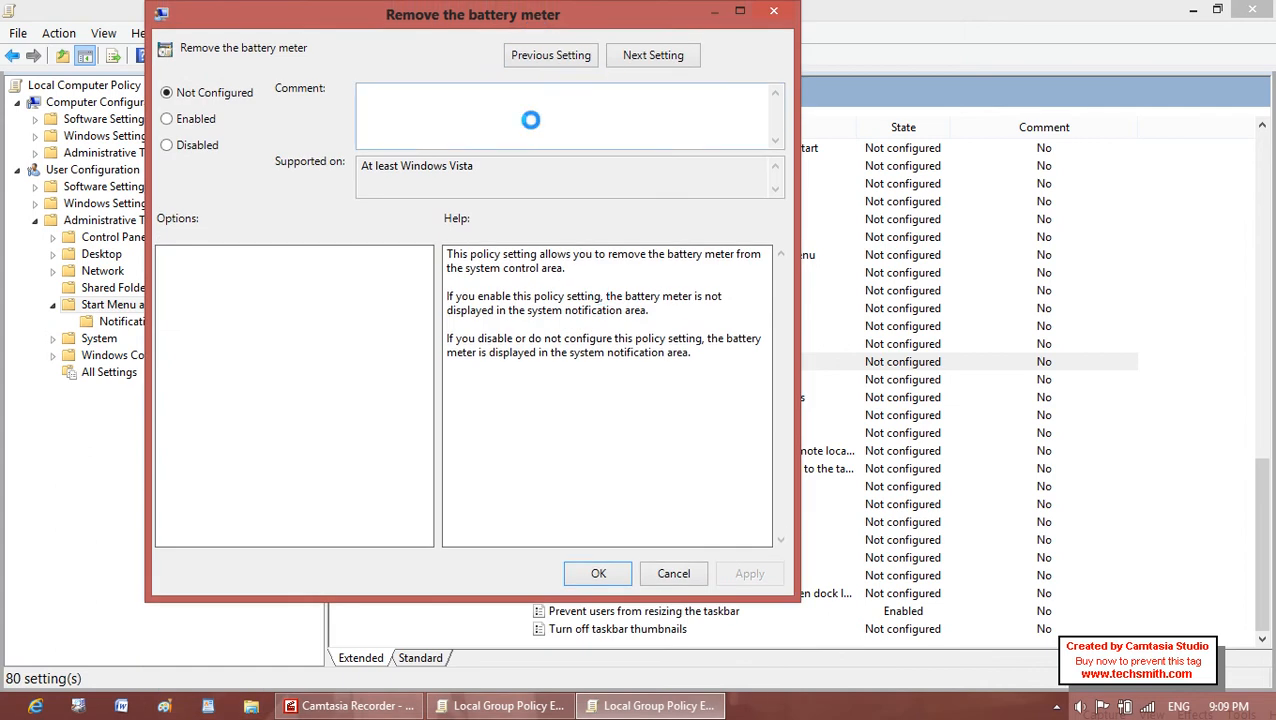
click(205, 119)
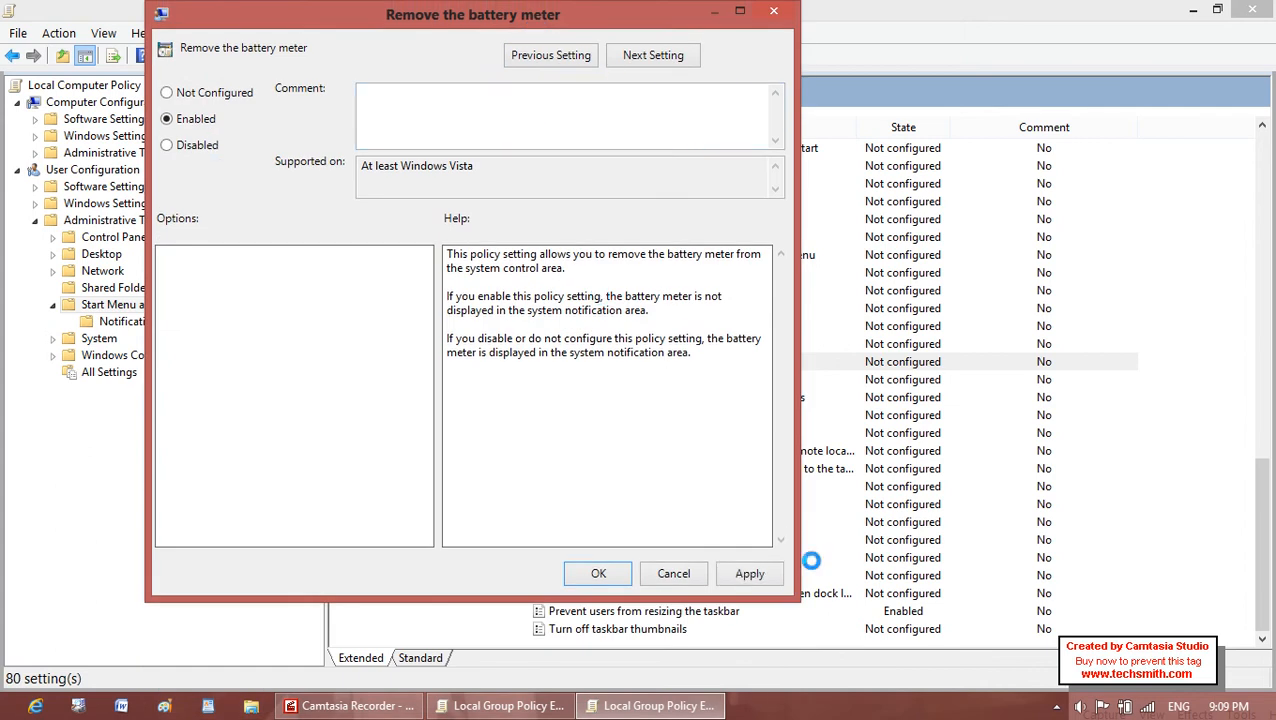
click(750, 573)
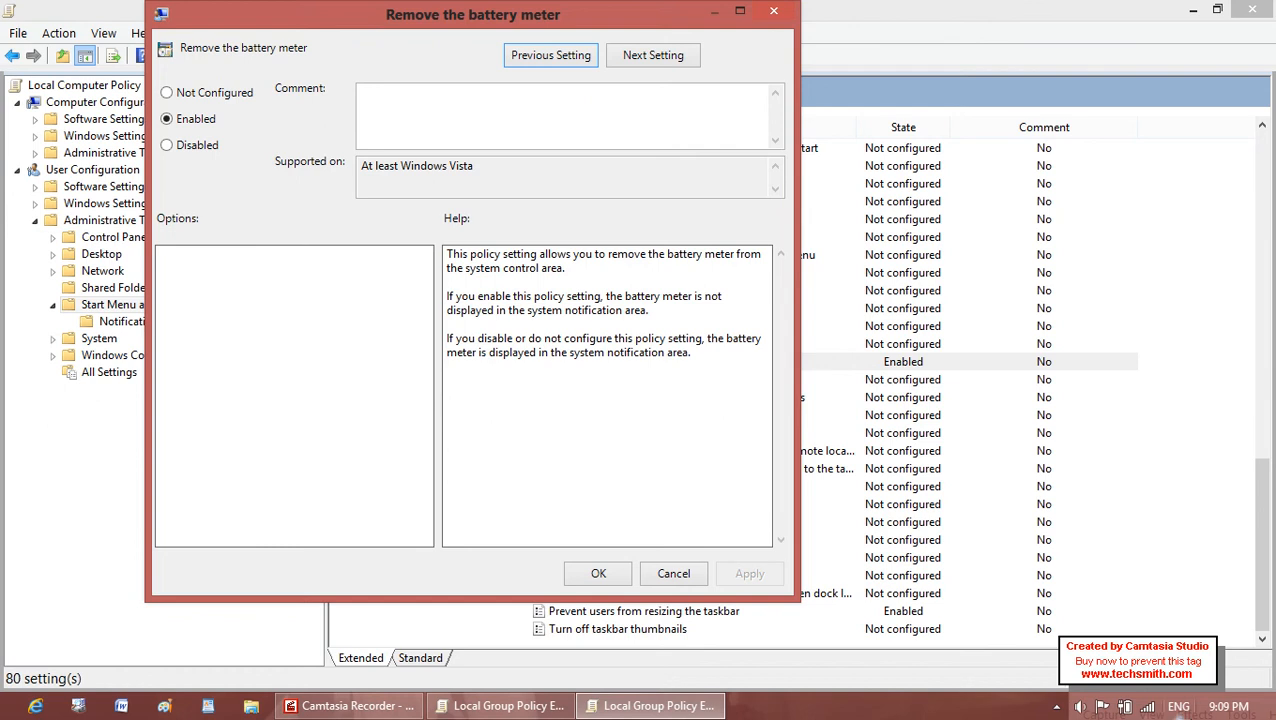
Check whether the battery meter in the notification area still opens, and close the policy's settings.
click(1125, 706)
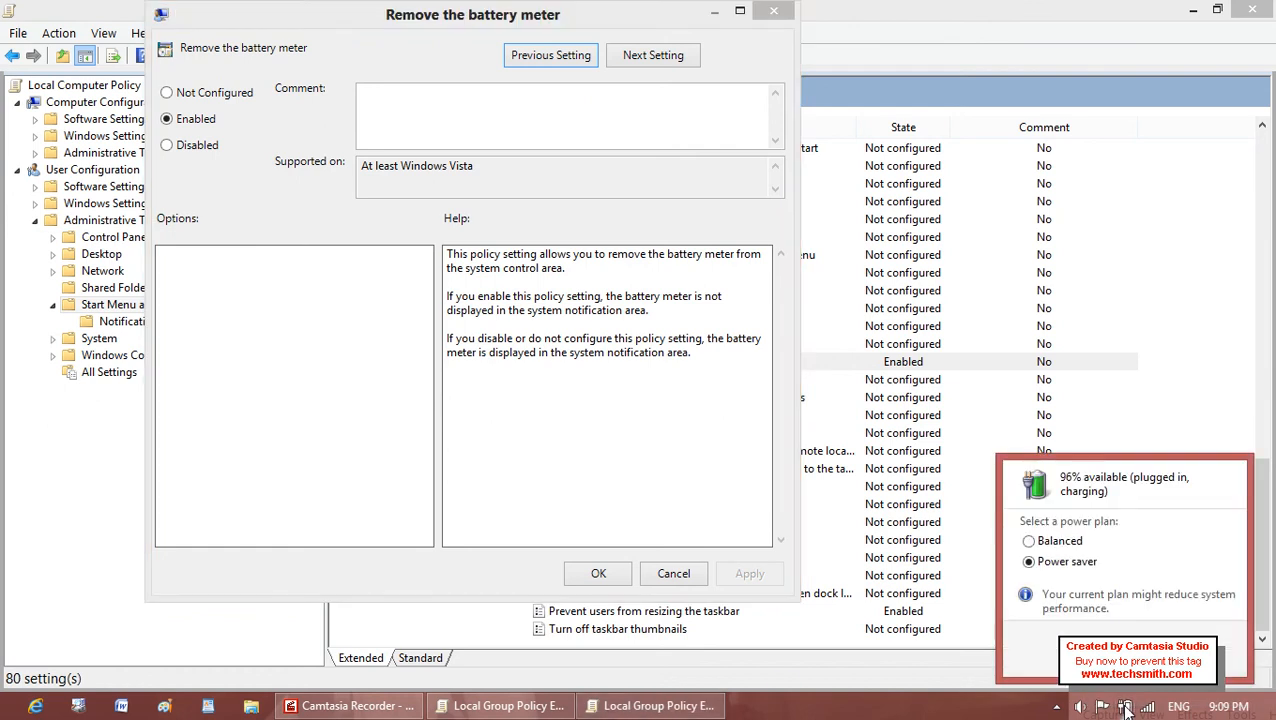
click(446, 410)
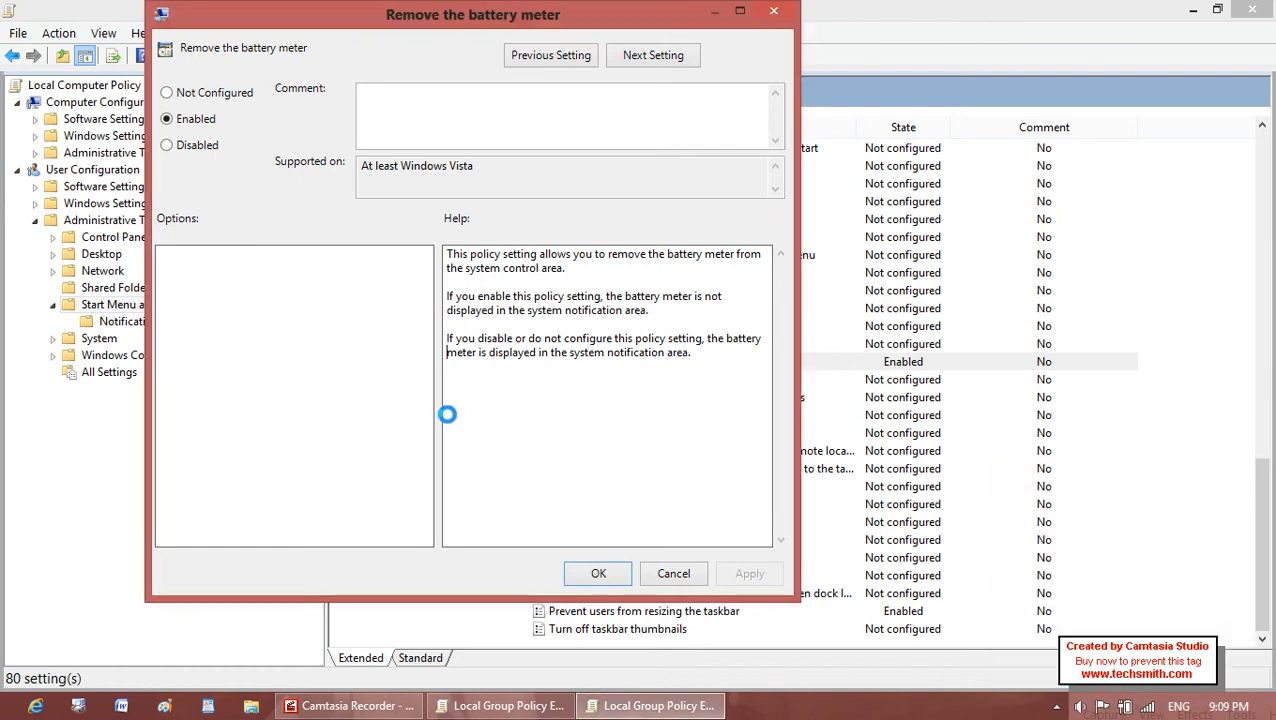
click(598, 574)
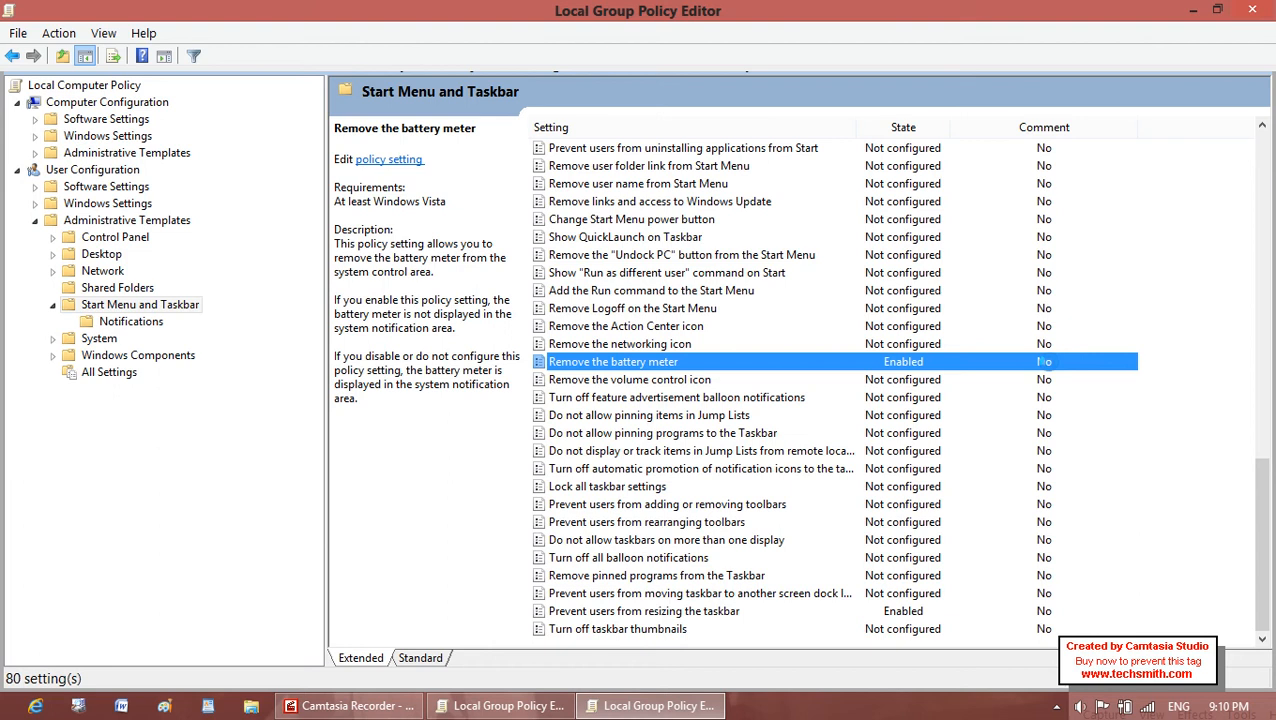
Set the Remove the battery meter policy to Not Configured and apply it.
double_click(1043, 361)
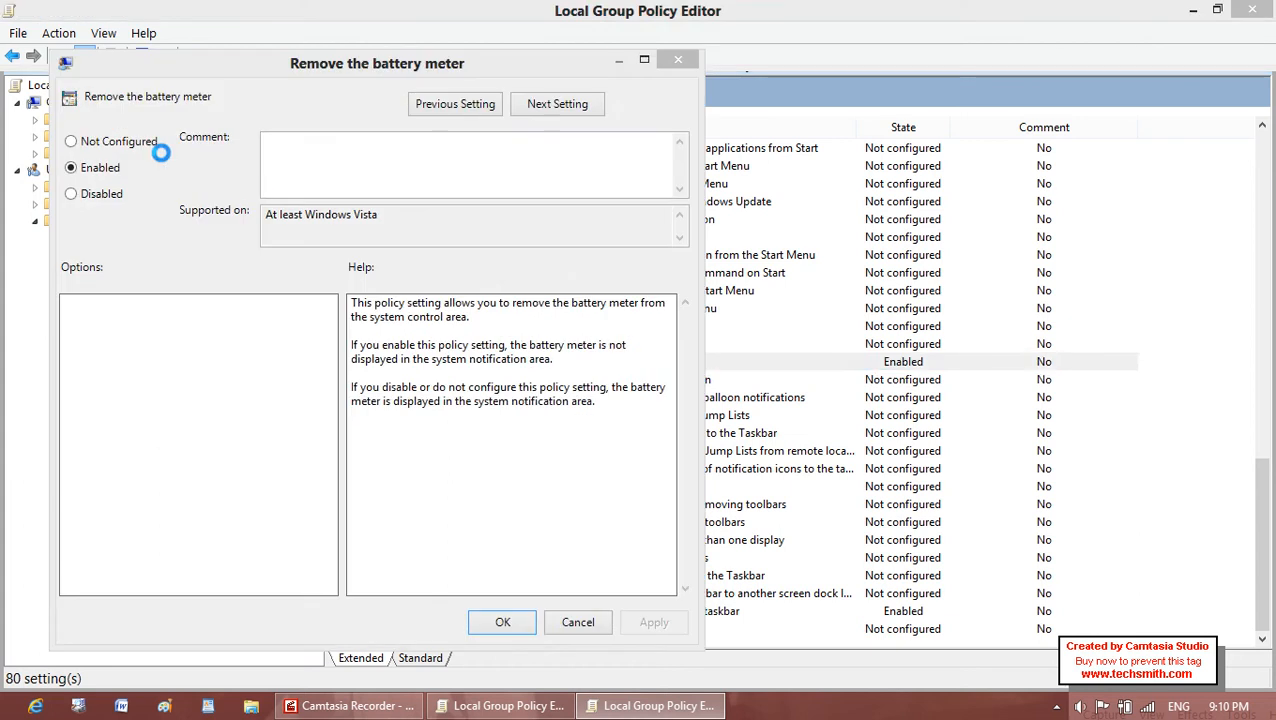
click(130, 143)
click(652, 622)
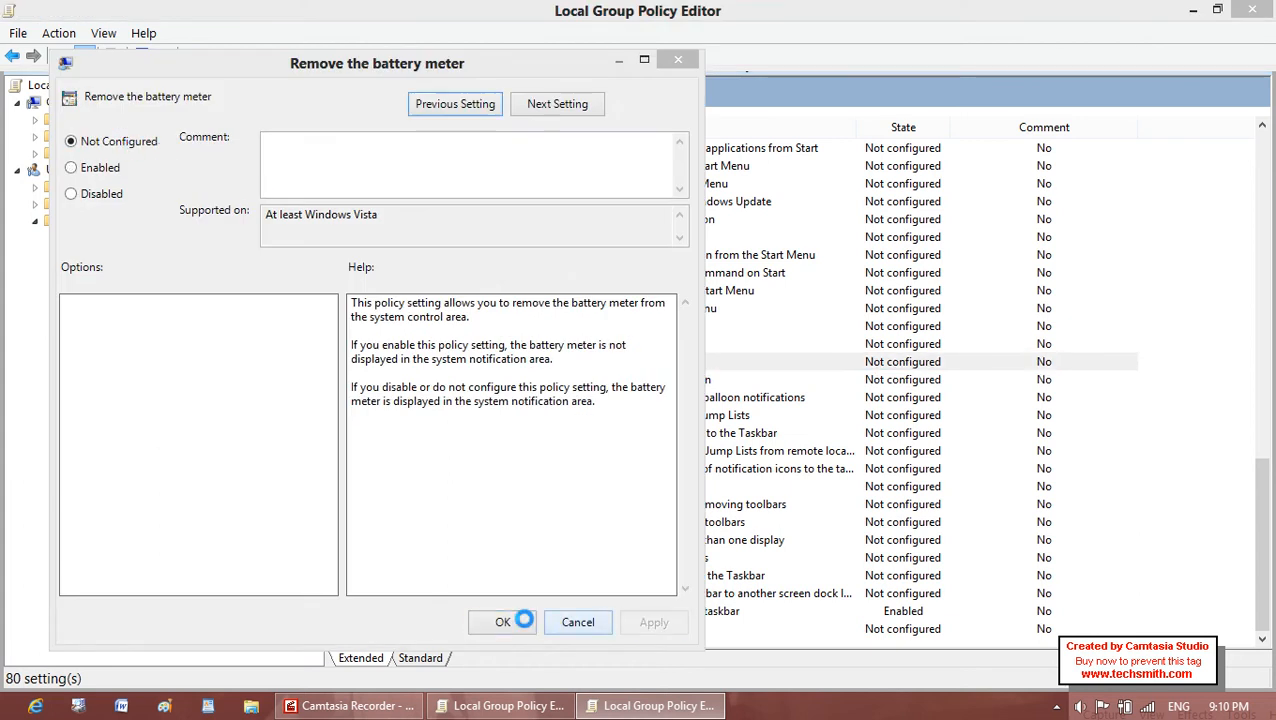
click(512, 621)
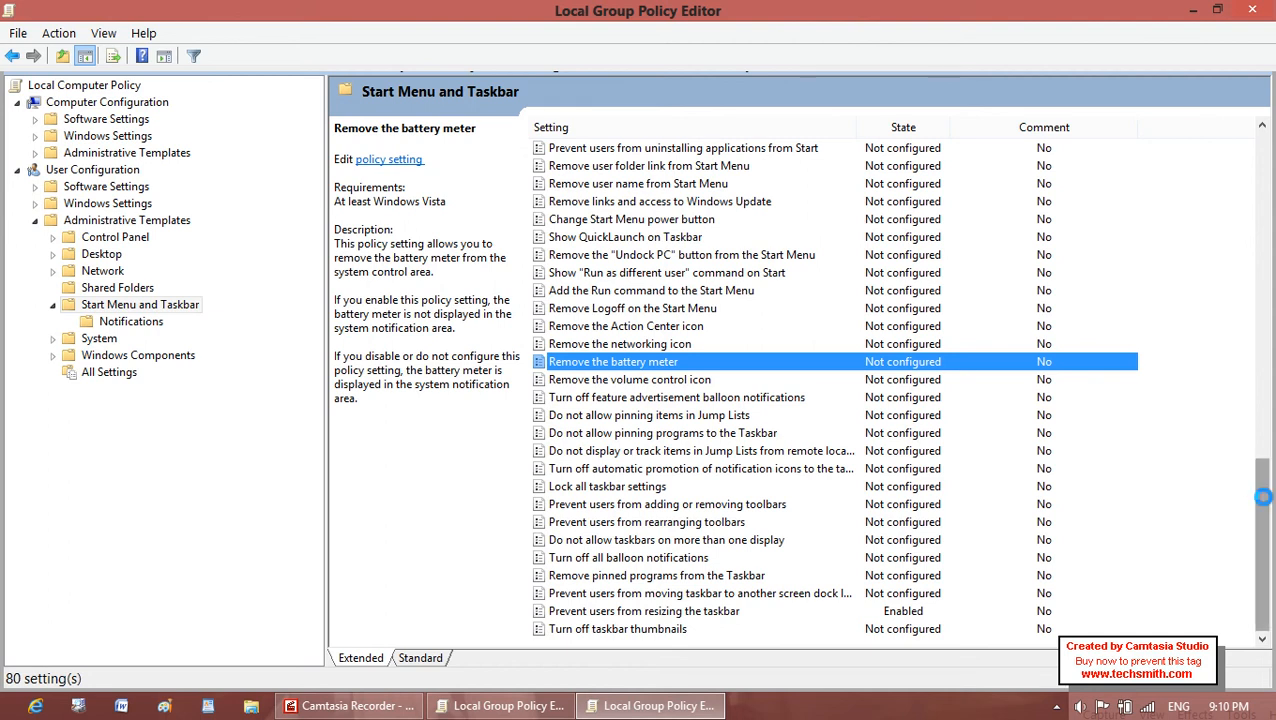
Look through the remaining Start Menu and Taskbar policies, including Do not allow pinning items in Jump Lists, and collapse that folder.
drag(1268, 494, 1262, 470)
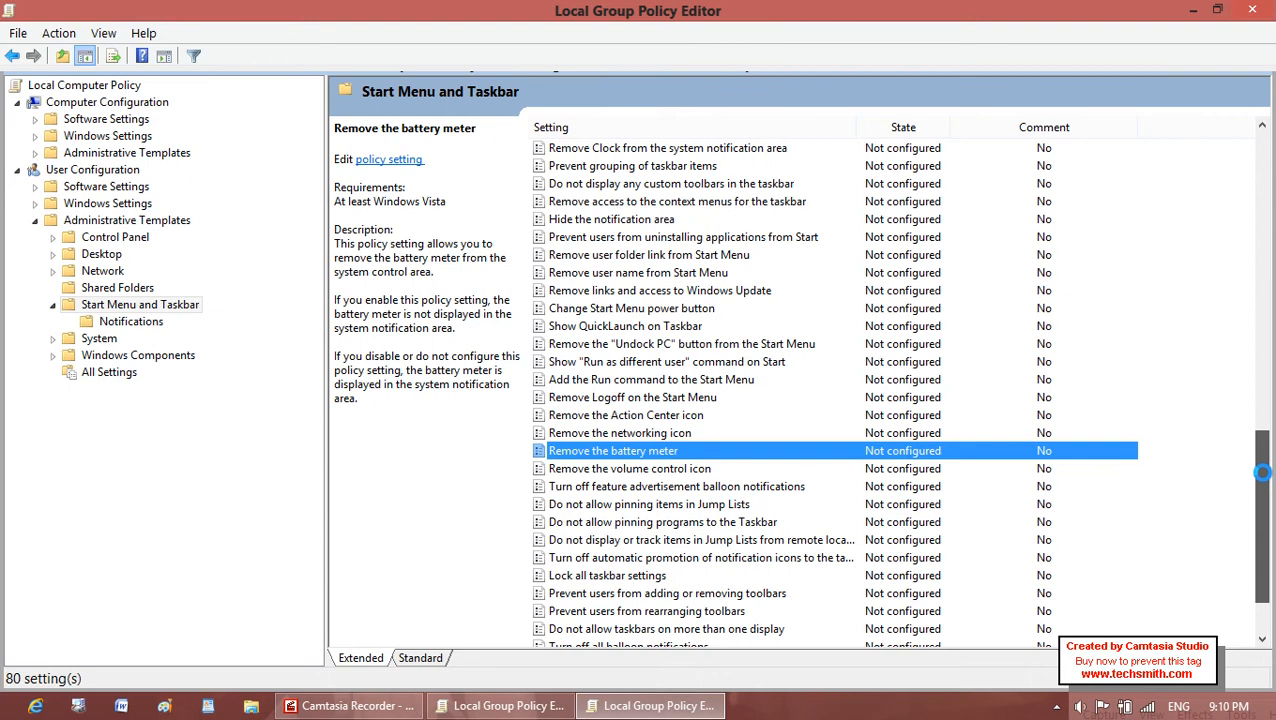
drag(1262, 471, 1260, 462)
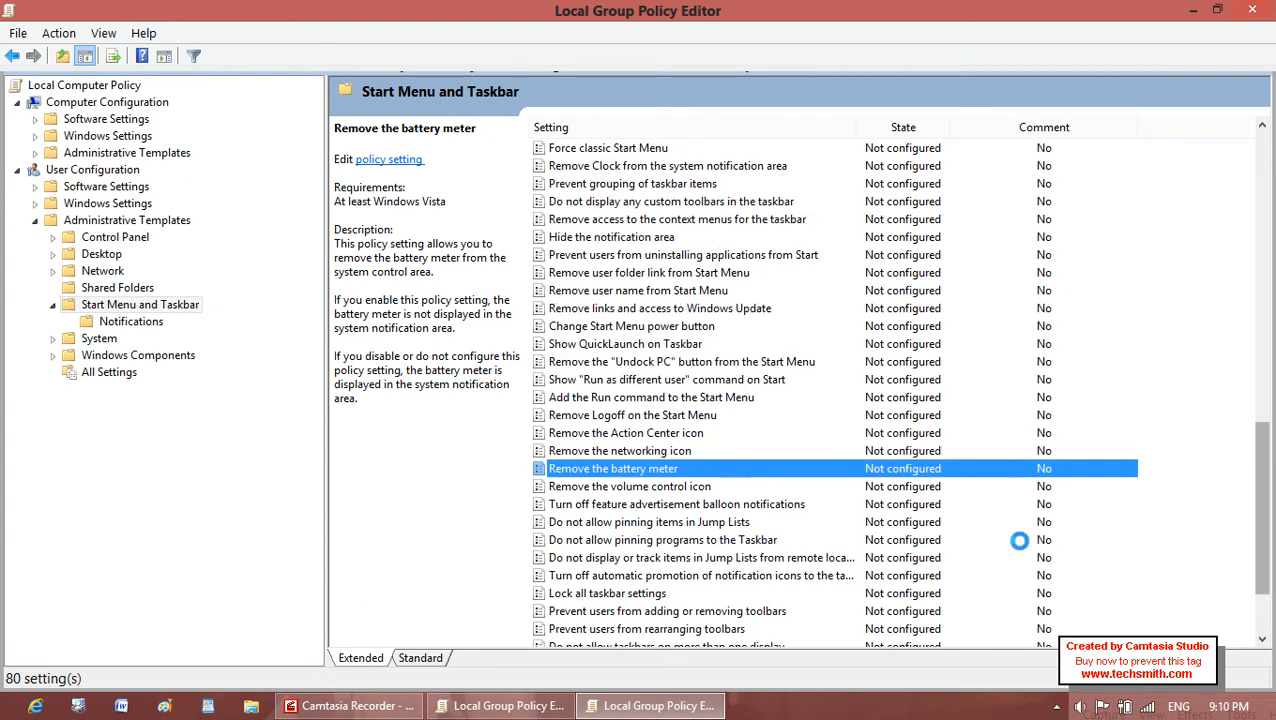
click(820, 520)
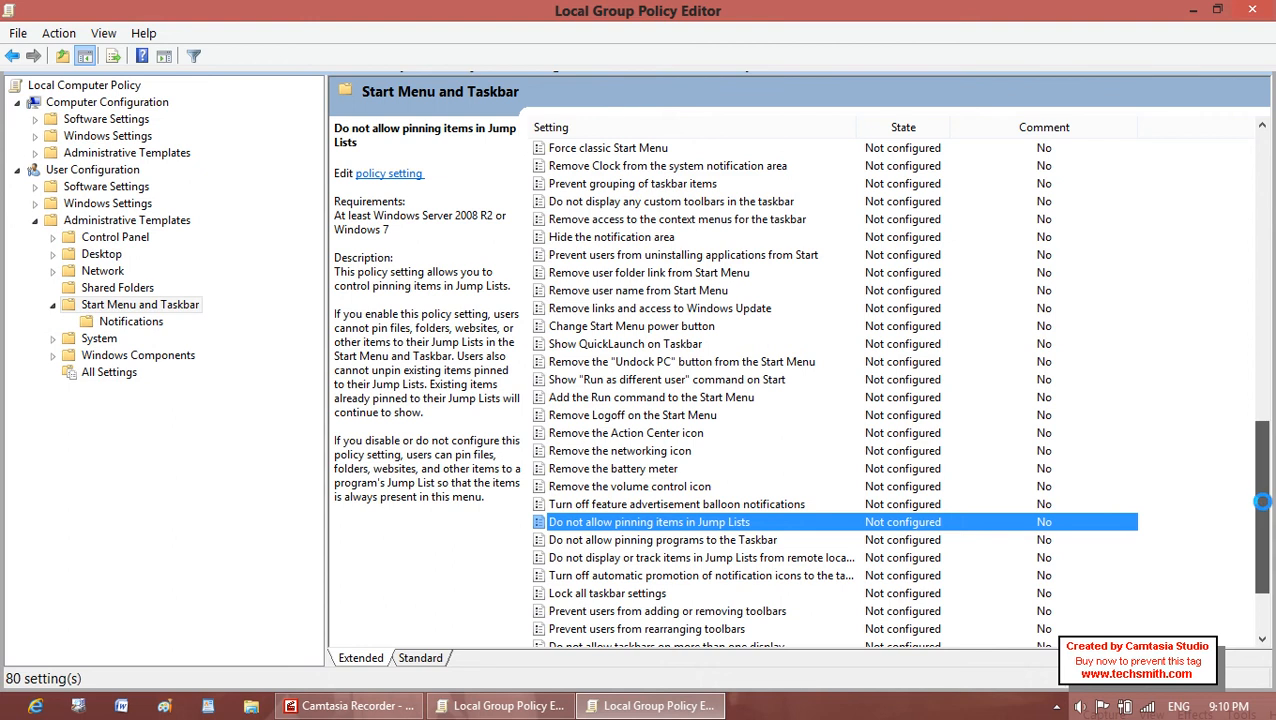
drag(1262, 502, 1261, 135)
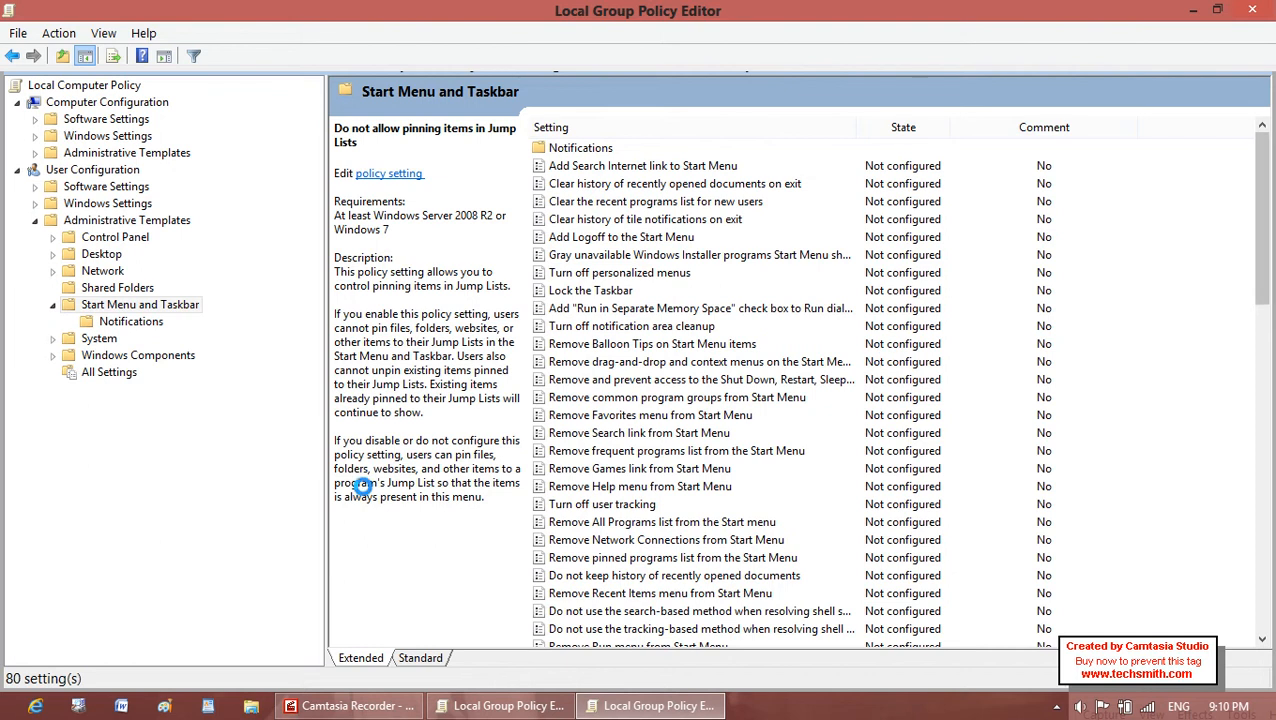
click(53, 305)
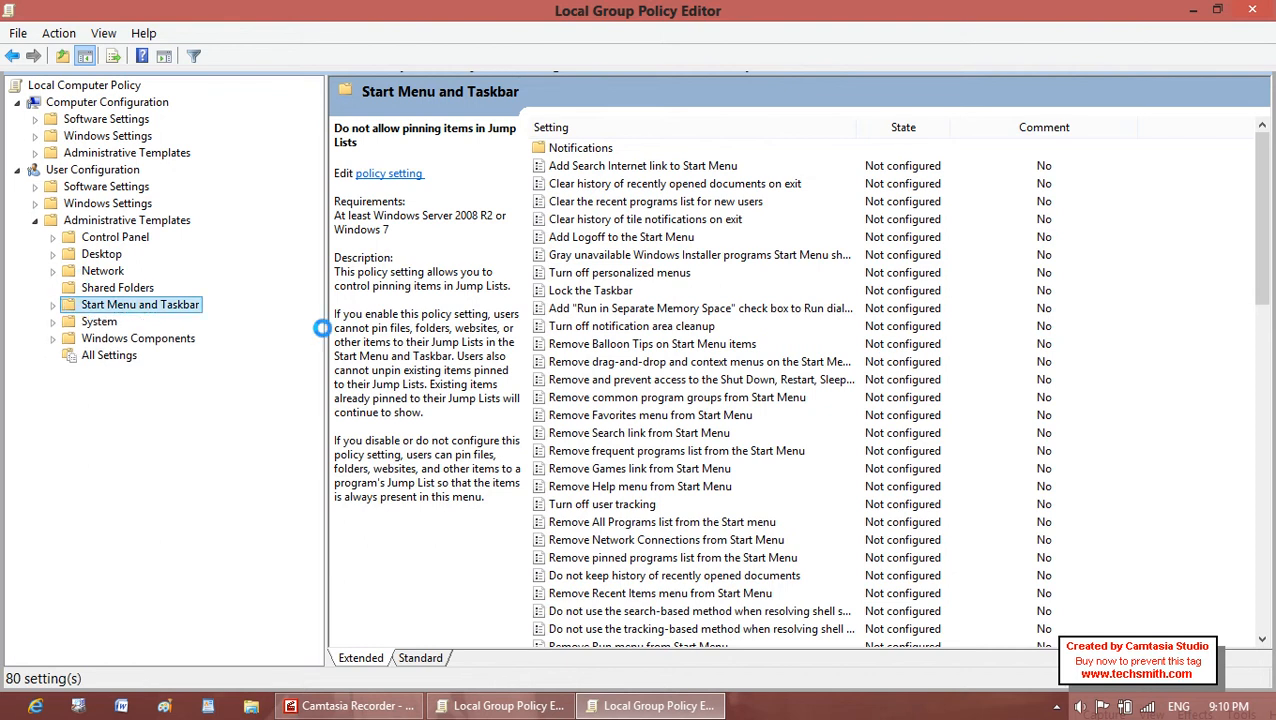
View the drives listed in the Computer window, and close it.
key(super+e)
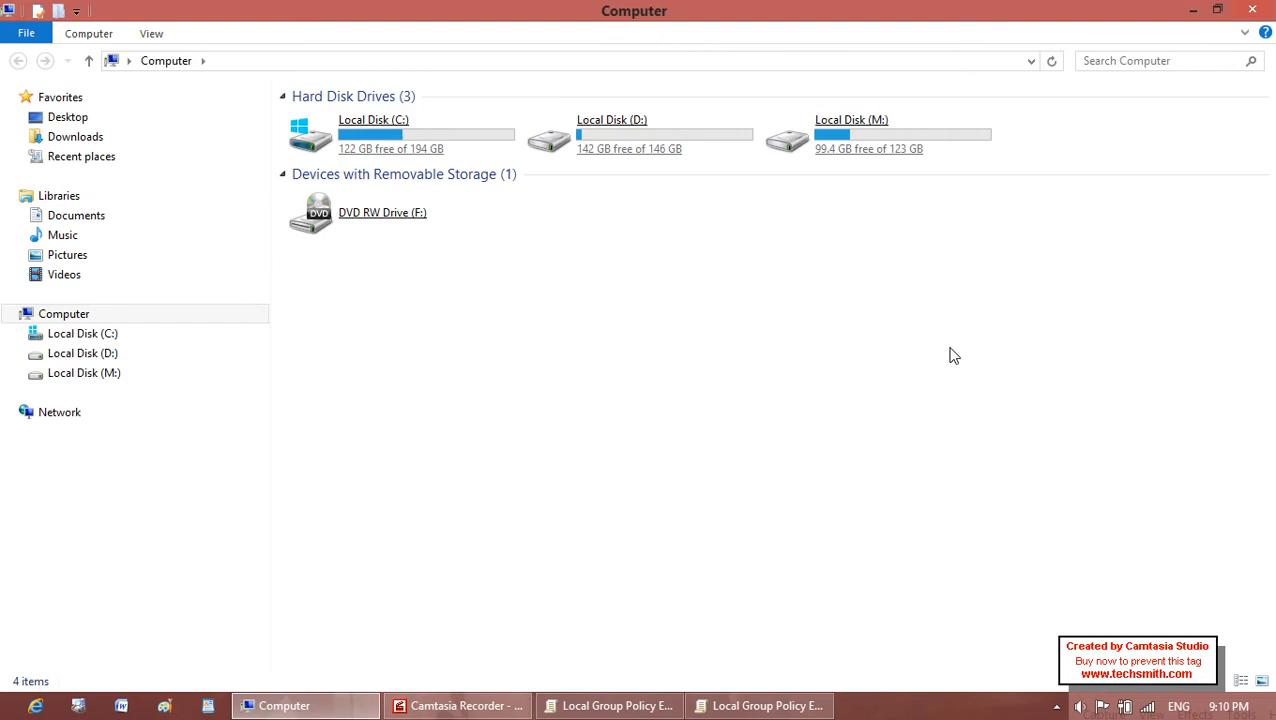
click(872, 140)
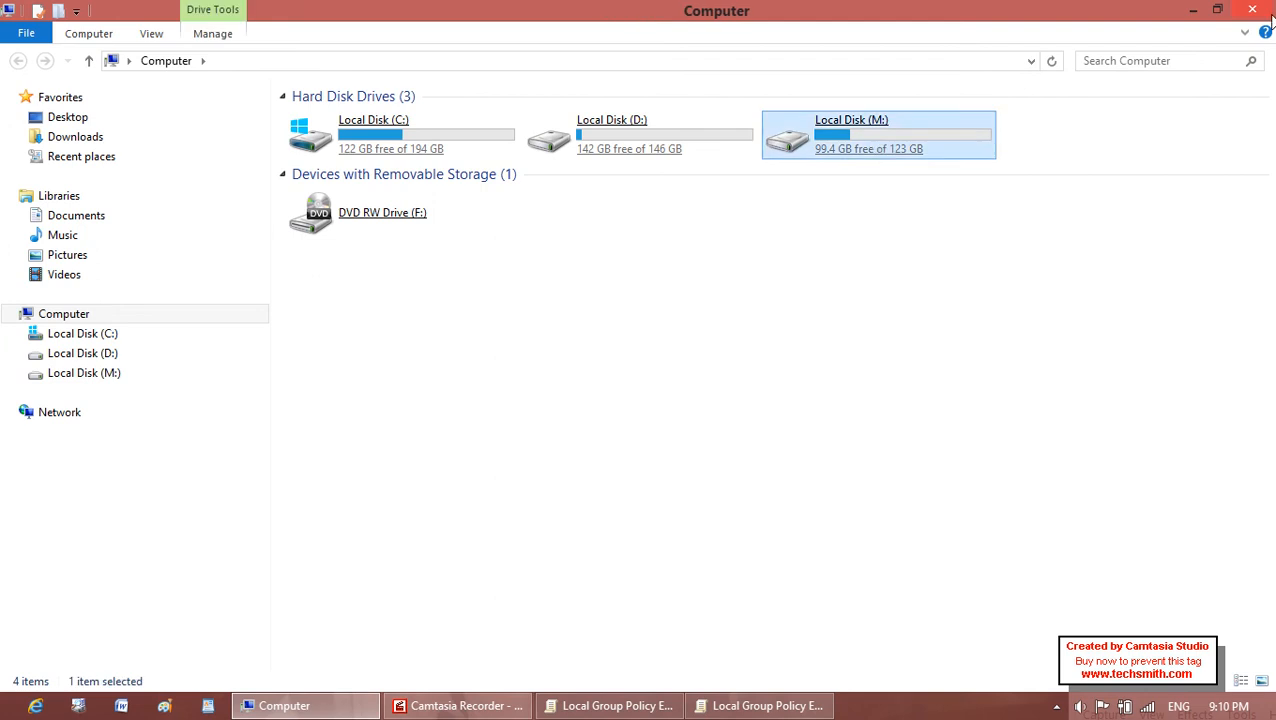
click(1263, 12)
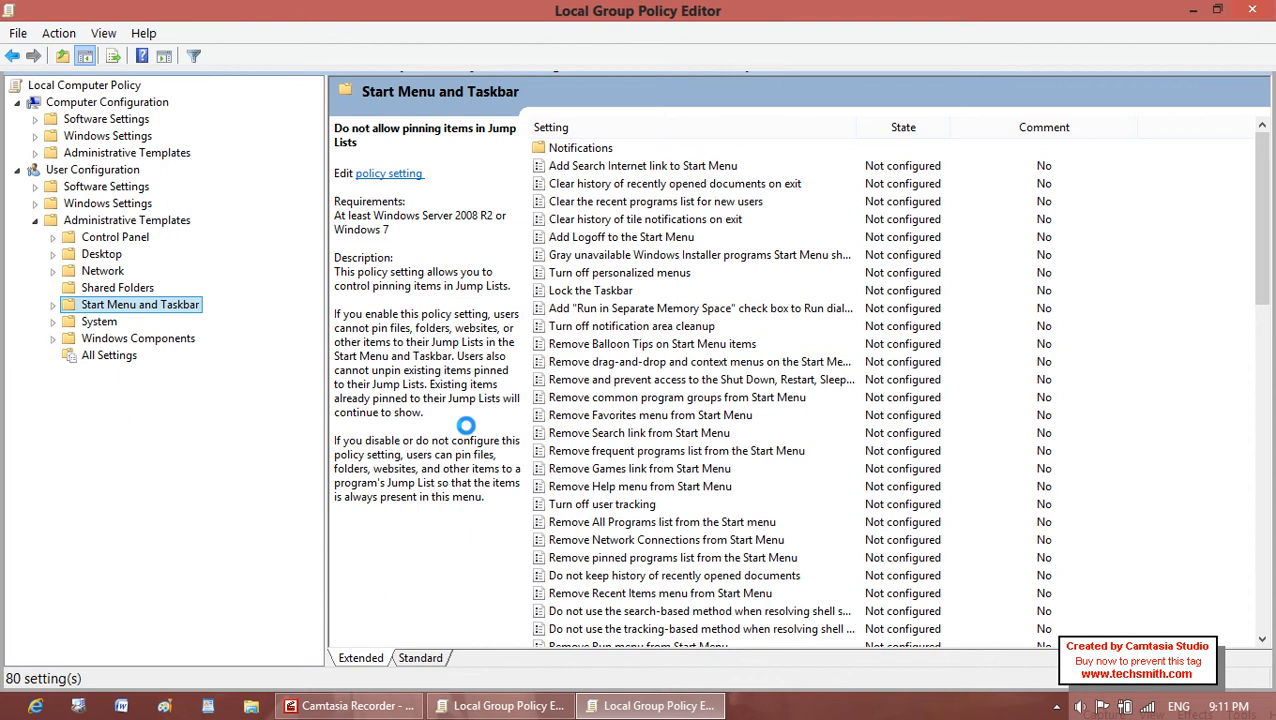
Open the File Explorer policies under User Configuration's Windows Components and select Hide these specified drives in My Computer.
click(116, 338)
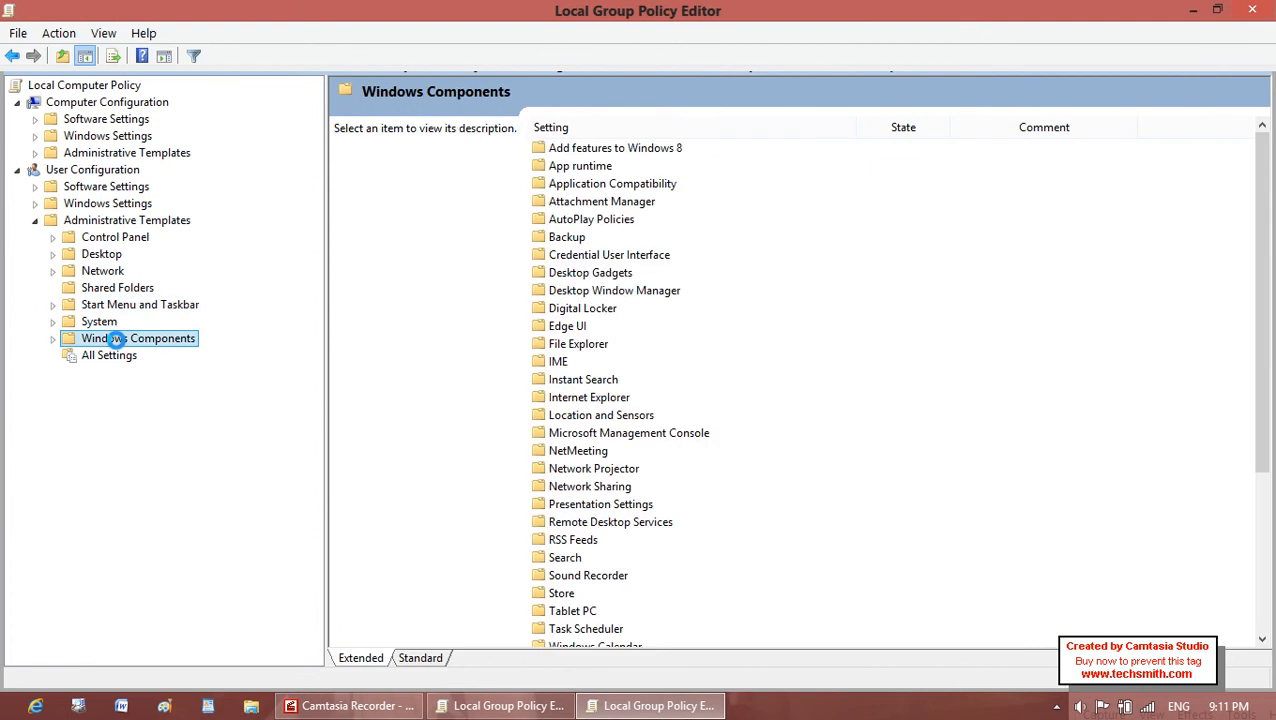
click(585, 346)
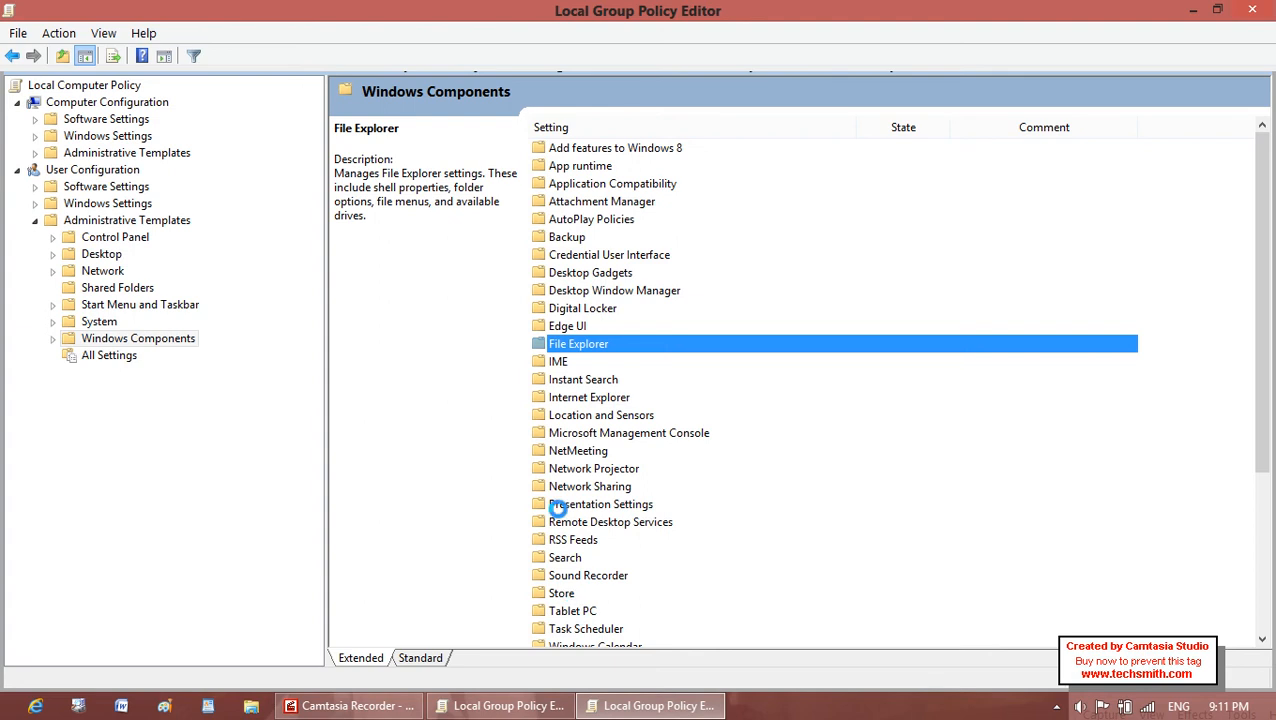
double_click(556, 343)
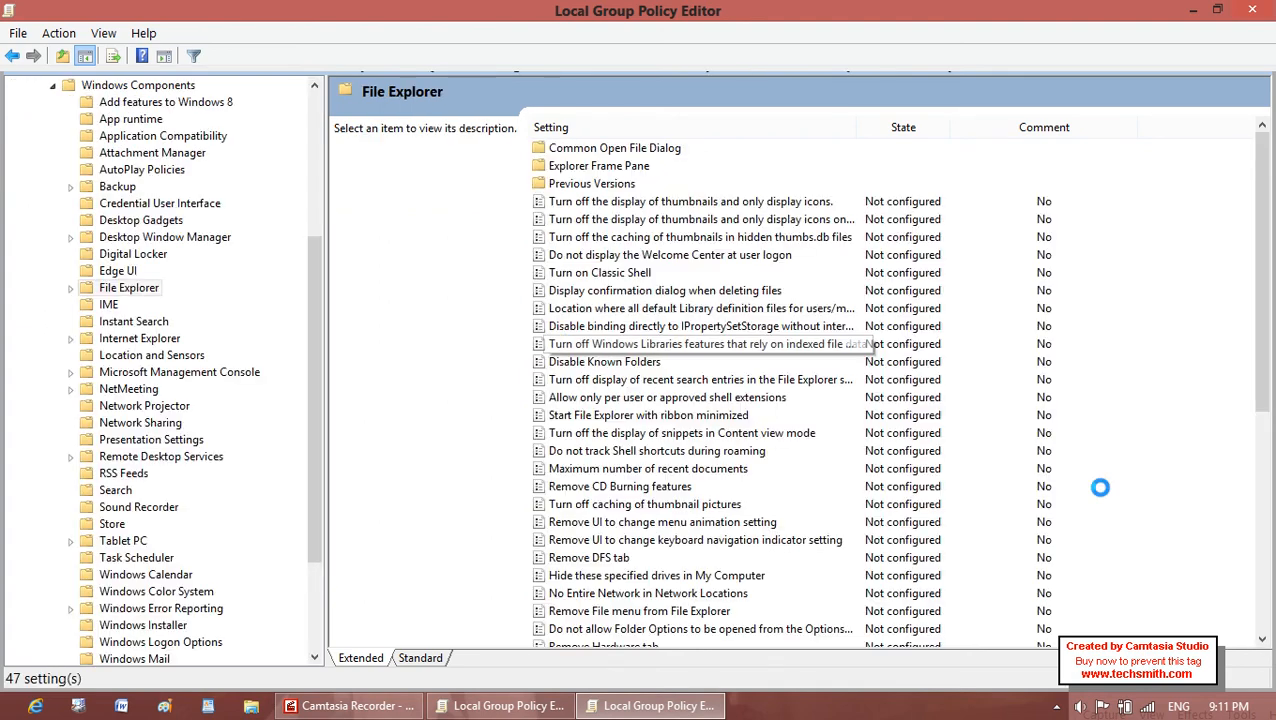
drag(1266, 271, 1266, 380)
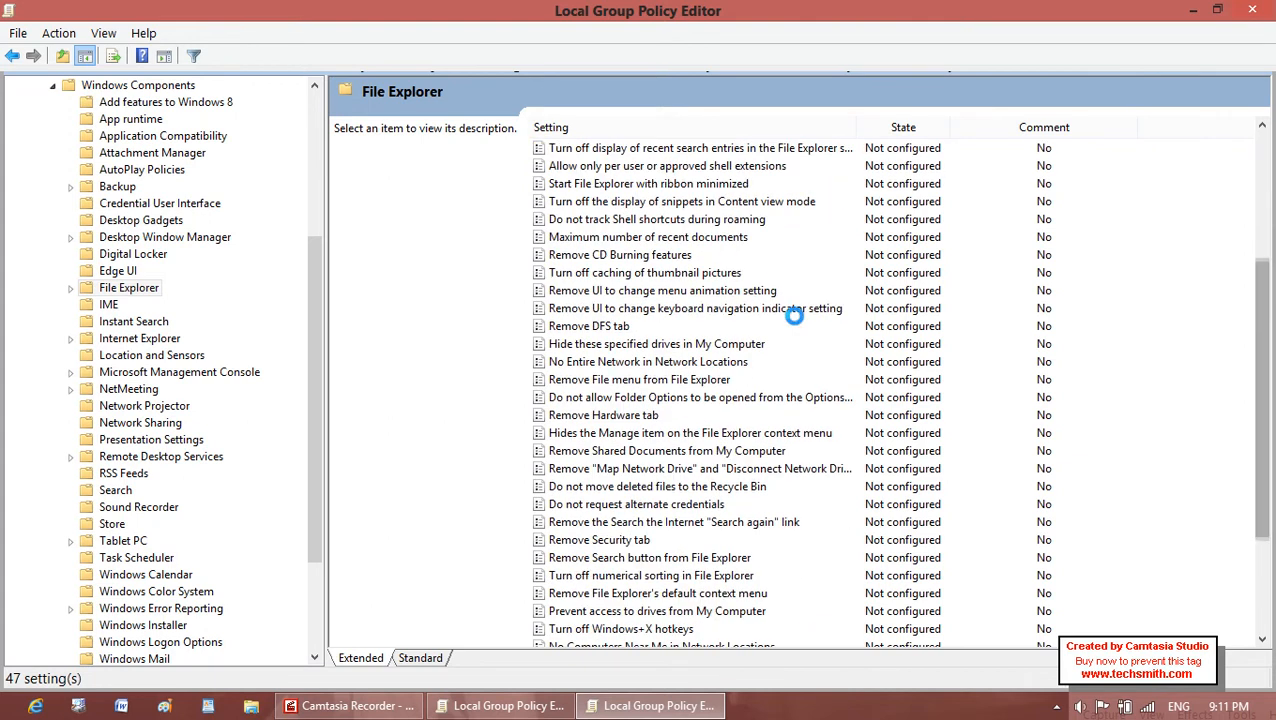
click(669, 343)
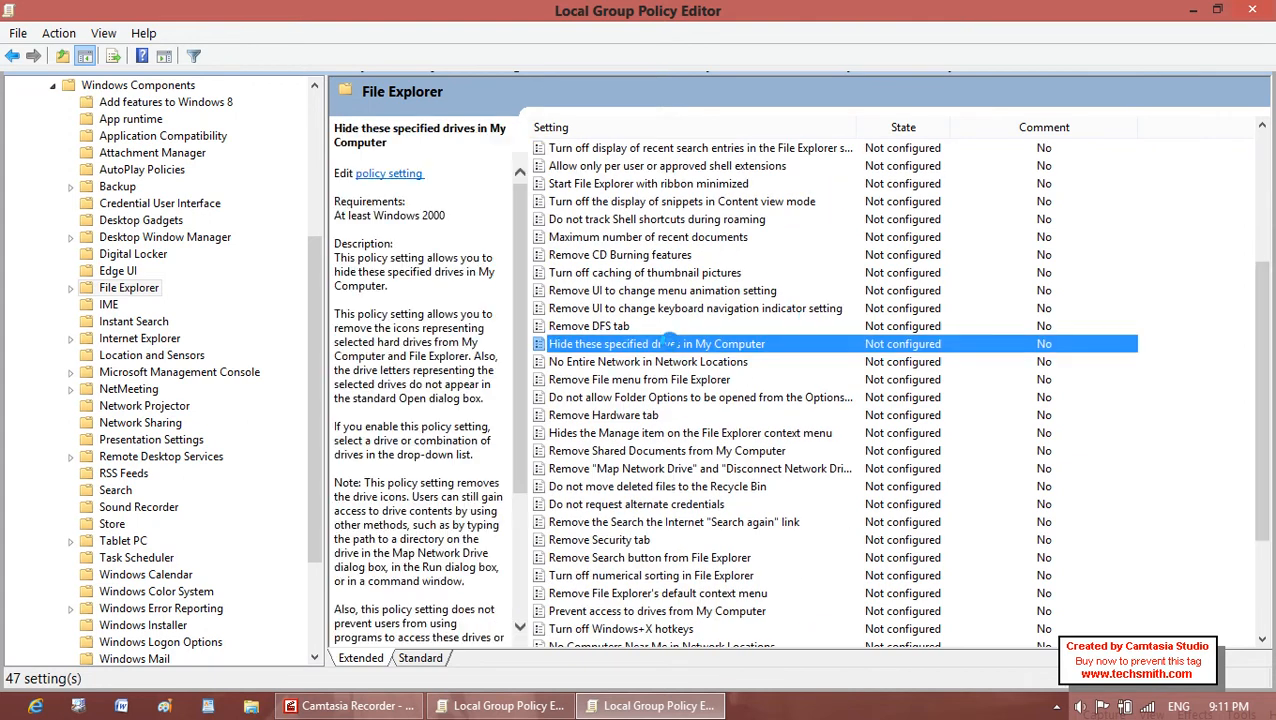
right_click(931, 336)
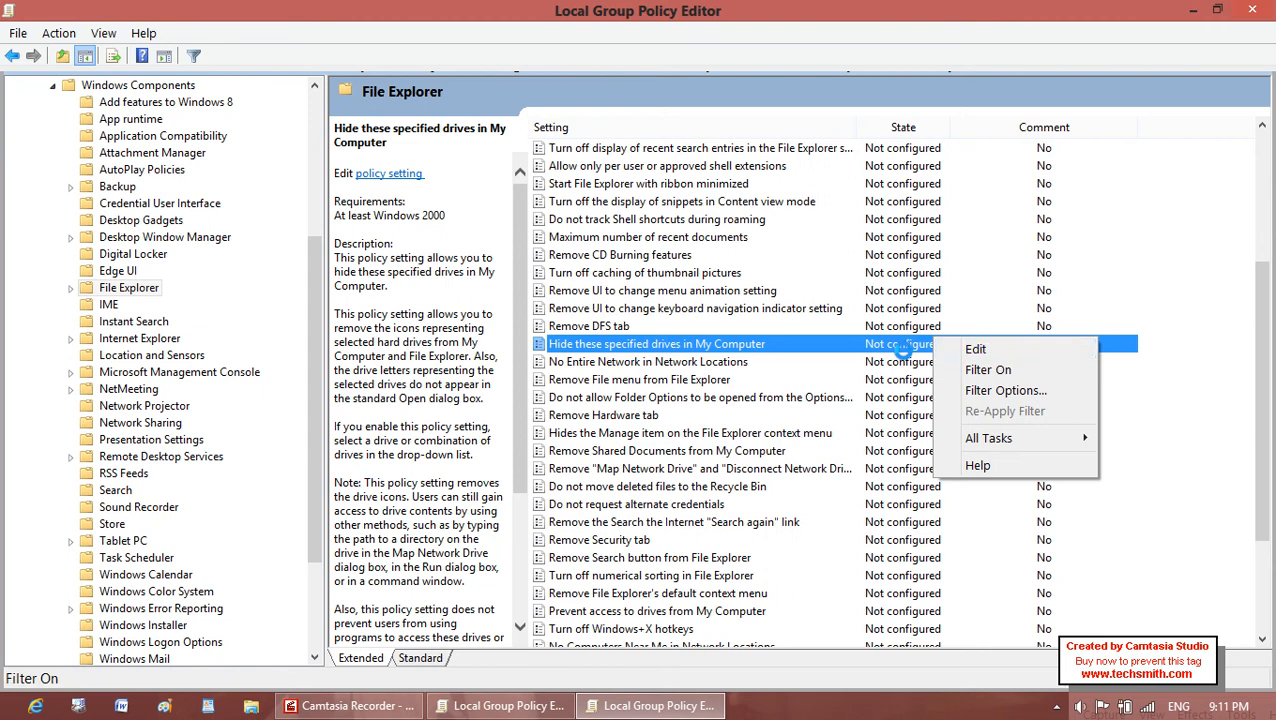
click(972, 348)
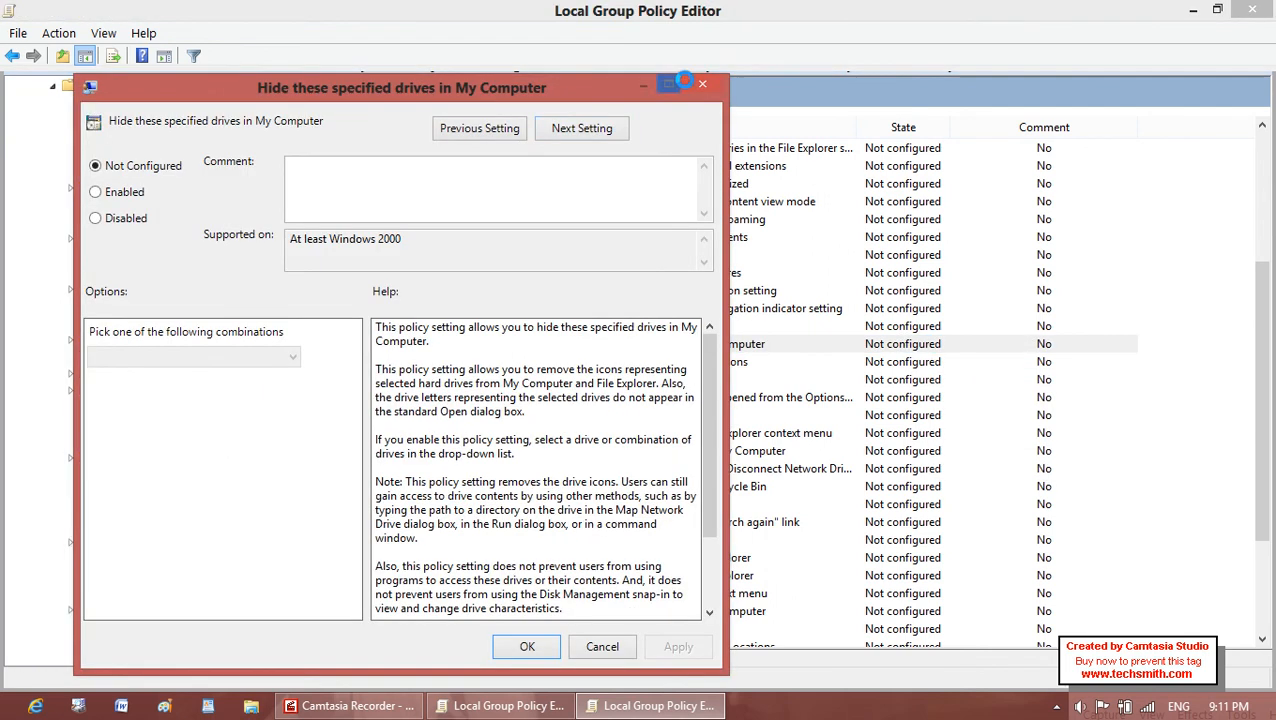
click(697, 88)
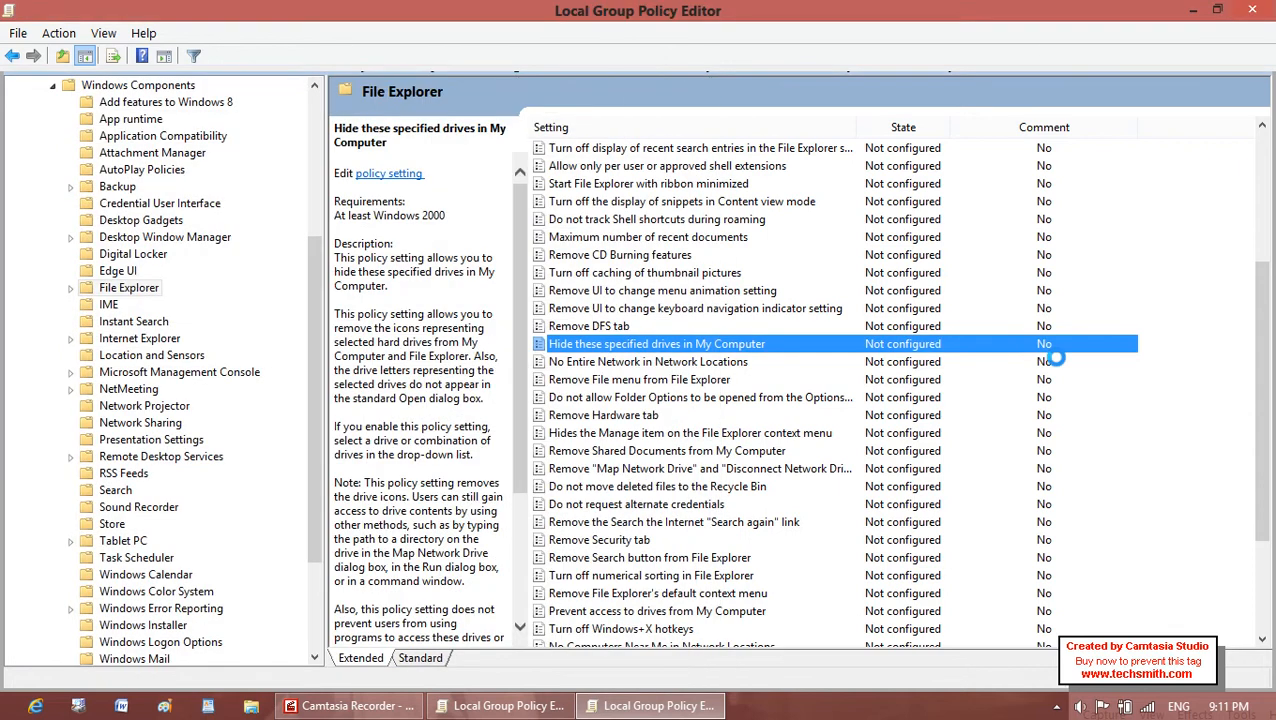
Set the Hide these specified drives in My Computer policy to Enabled with Restrict all drives, apply it and close its settings.
right_click(1030, 345)
click(1030, 346)
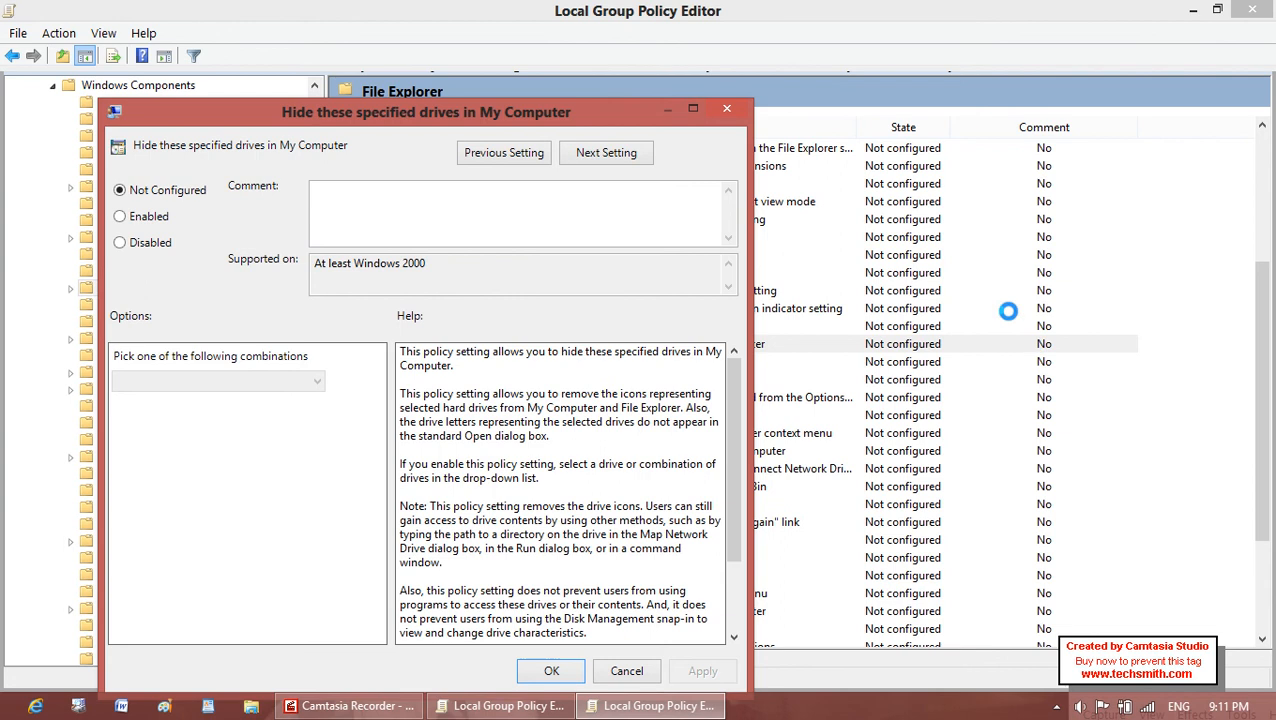
click(138, 217)
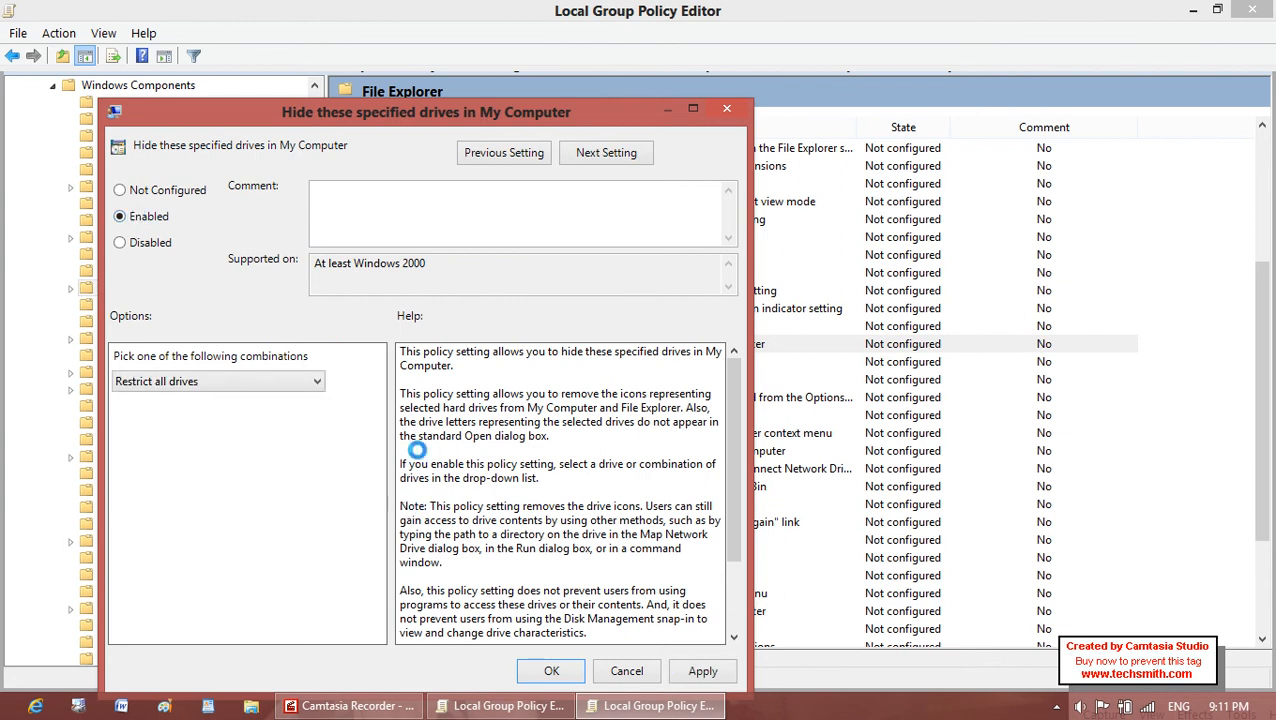
drag(398, 354, 627, 672)
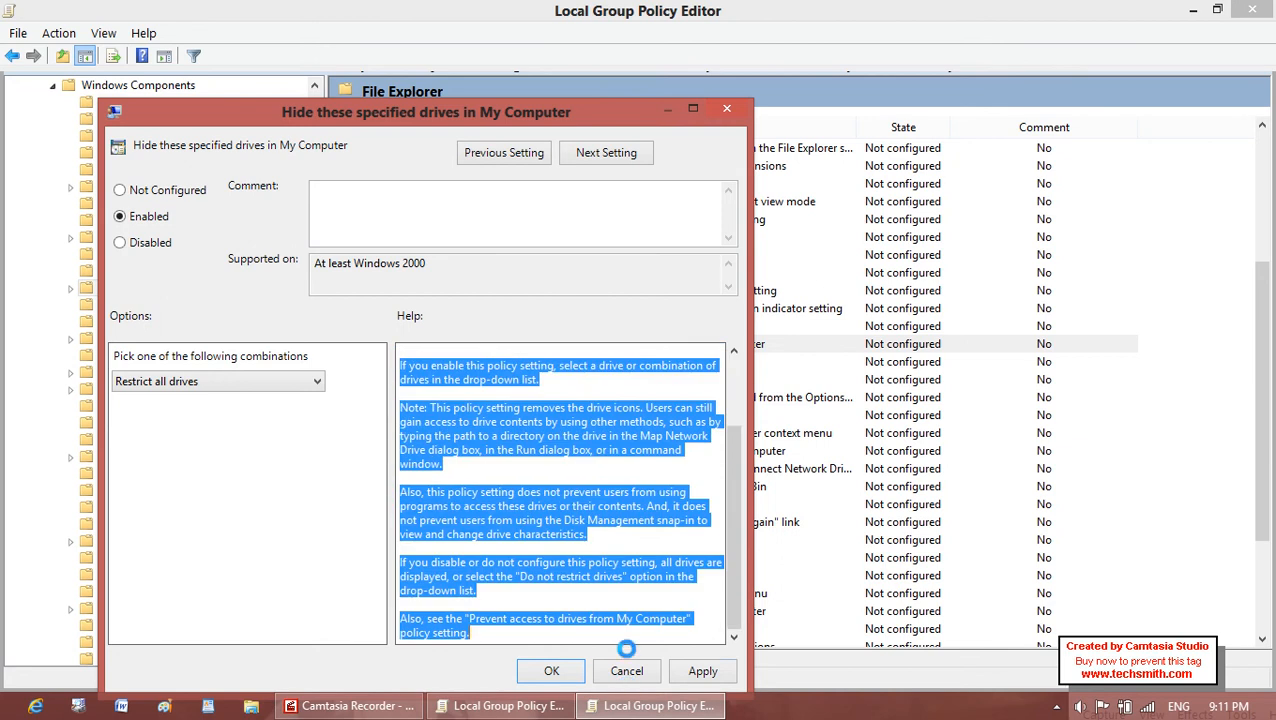
click(703, 671)
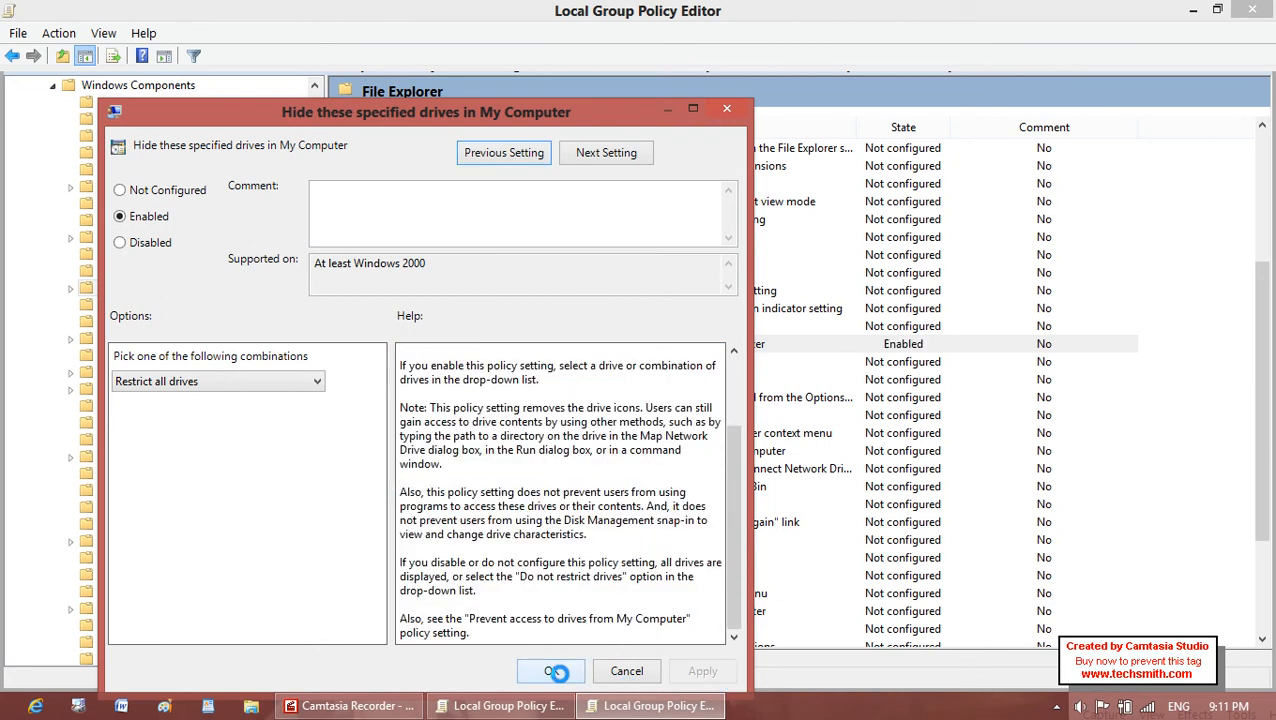
click(553, 671)
Minimize the policy editor, close its extra window, and check the Computer window for drives.
click(1192, 12)
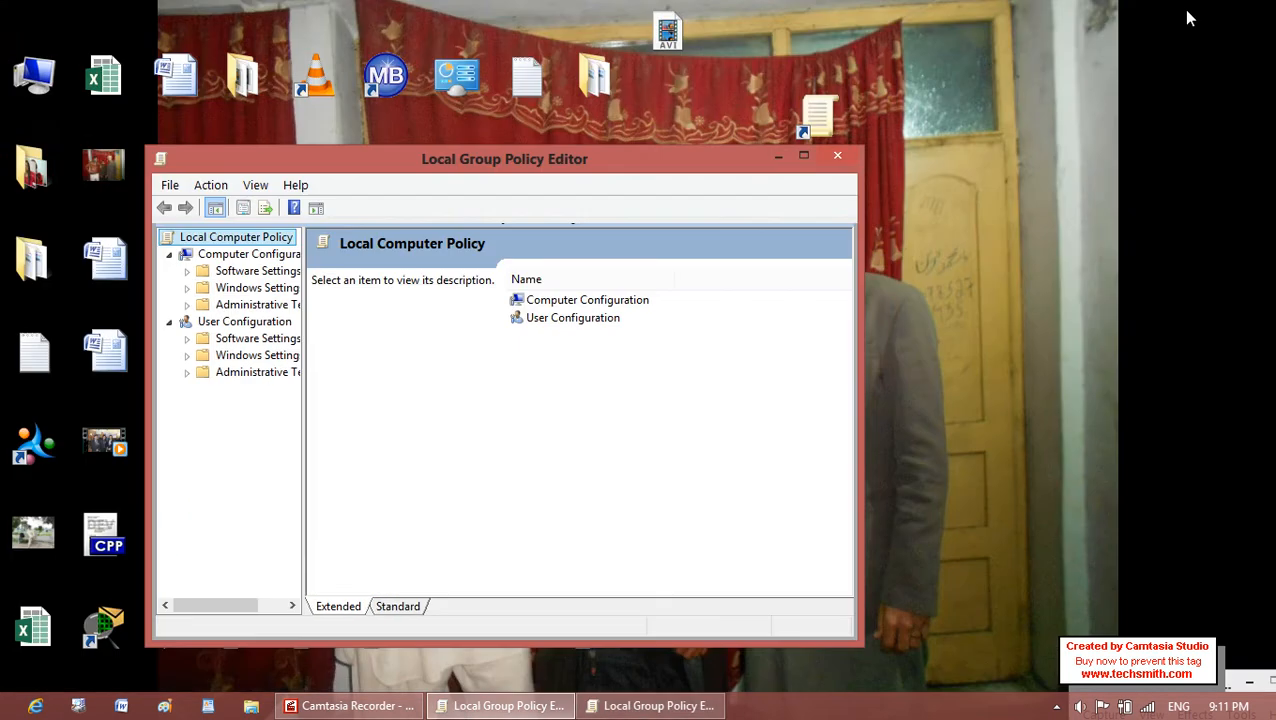
click(837, 155)
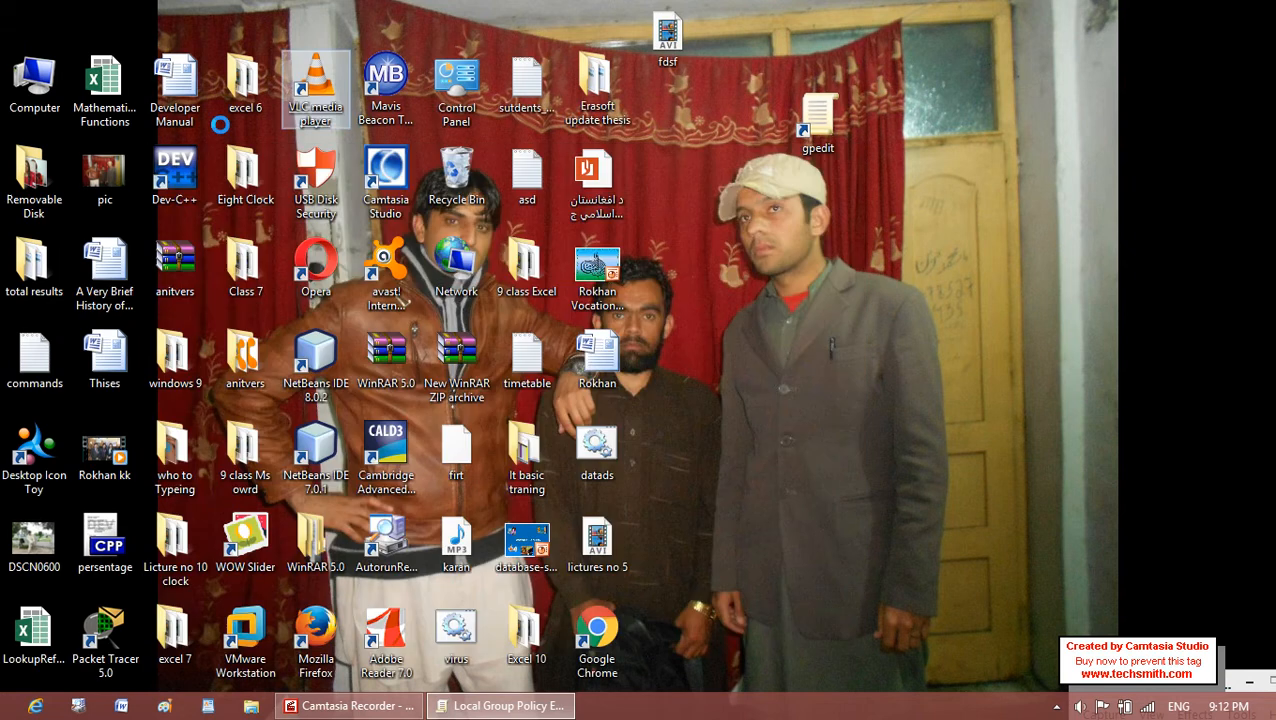
click(45, 93)
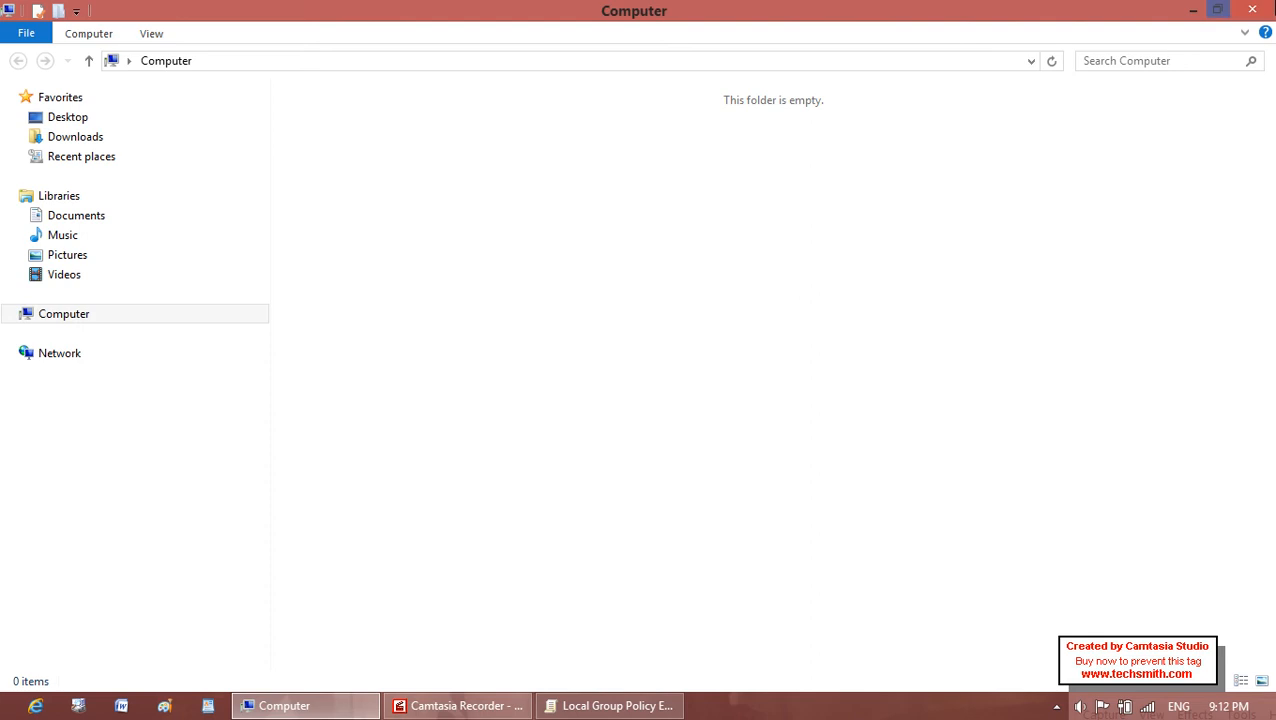
click(1266, 12)
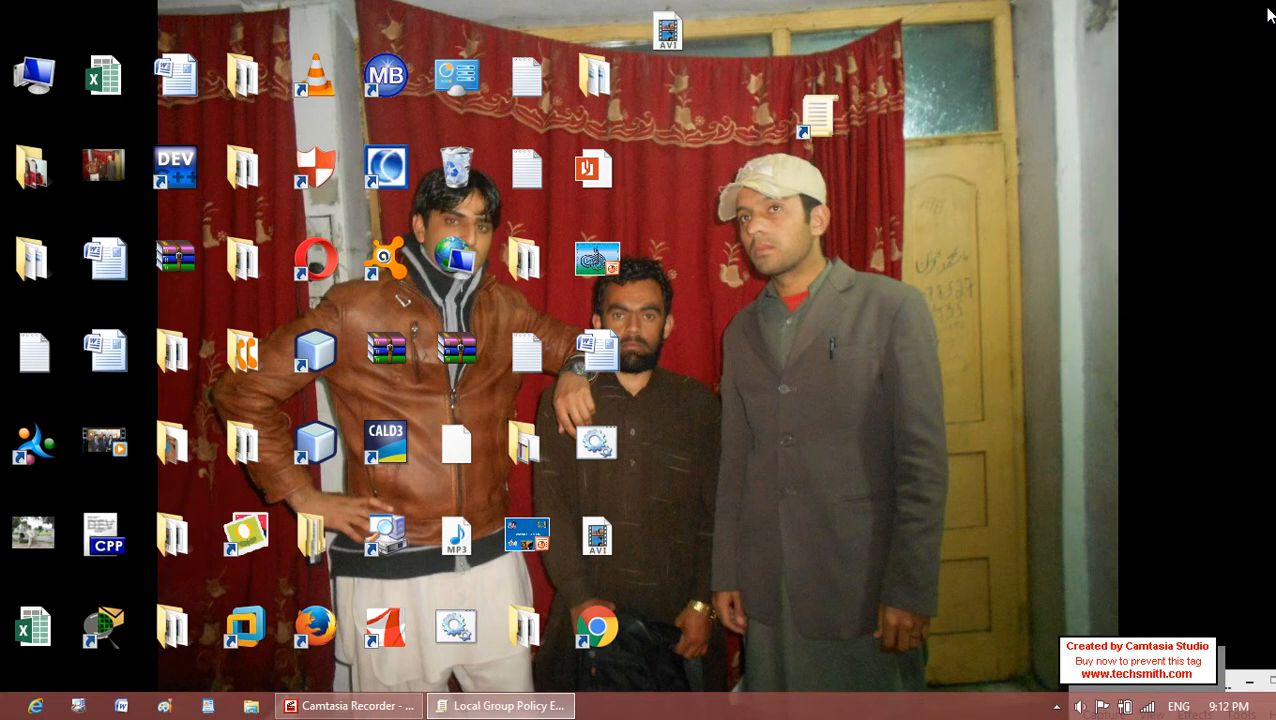
Open Computer Management from Control Panel's Administrative Tools and view the disk volumes in Disk Management.
key(super+r)
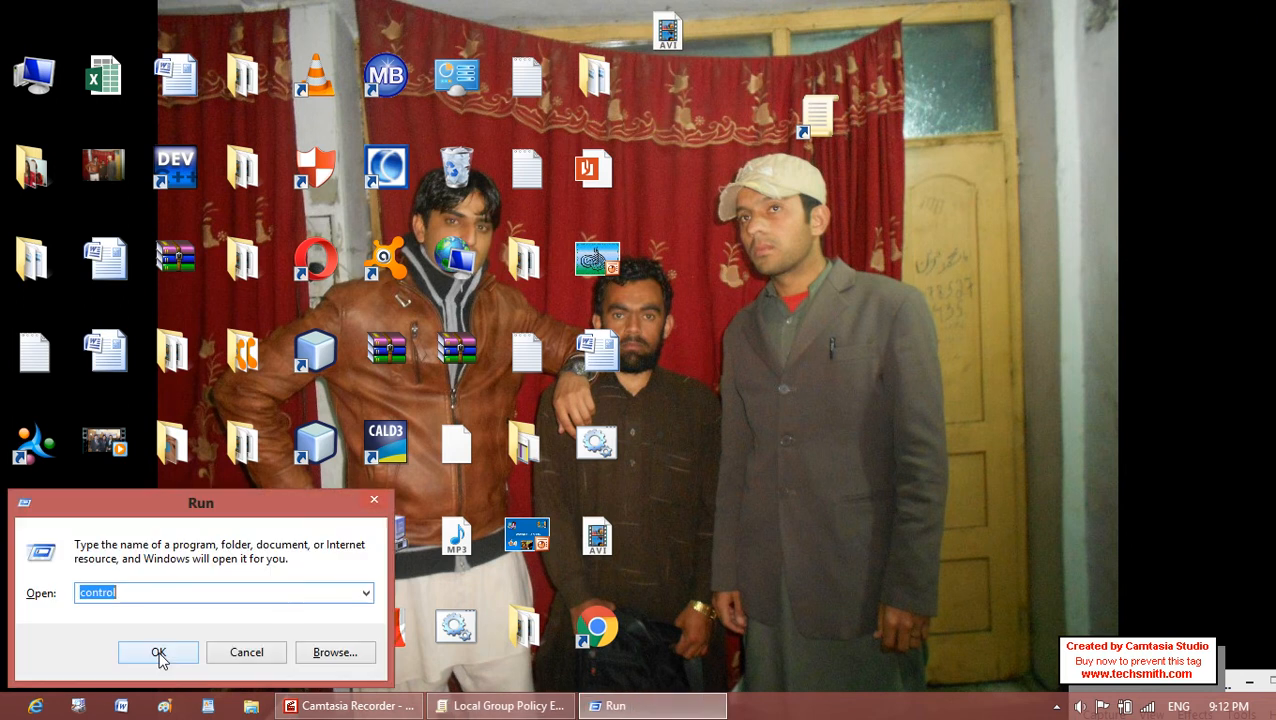
click(159, 655)
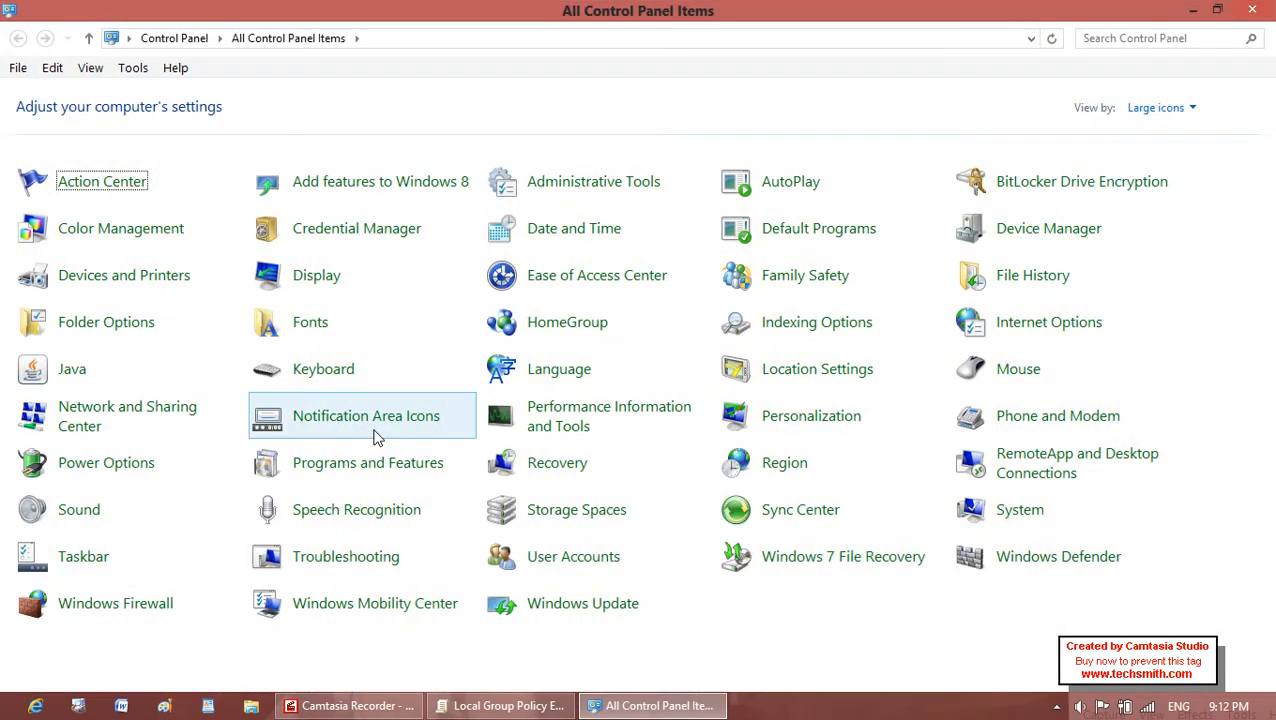
click(532, 194)
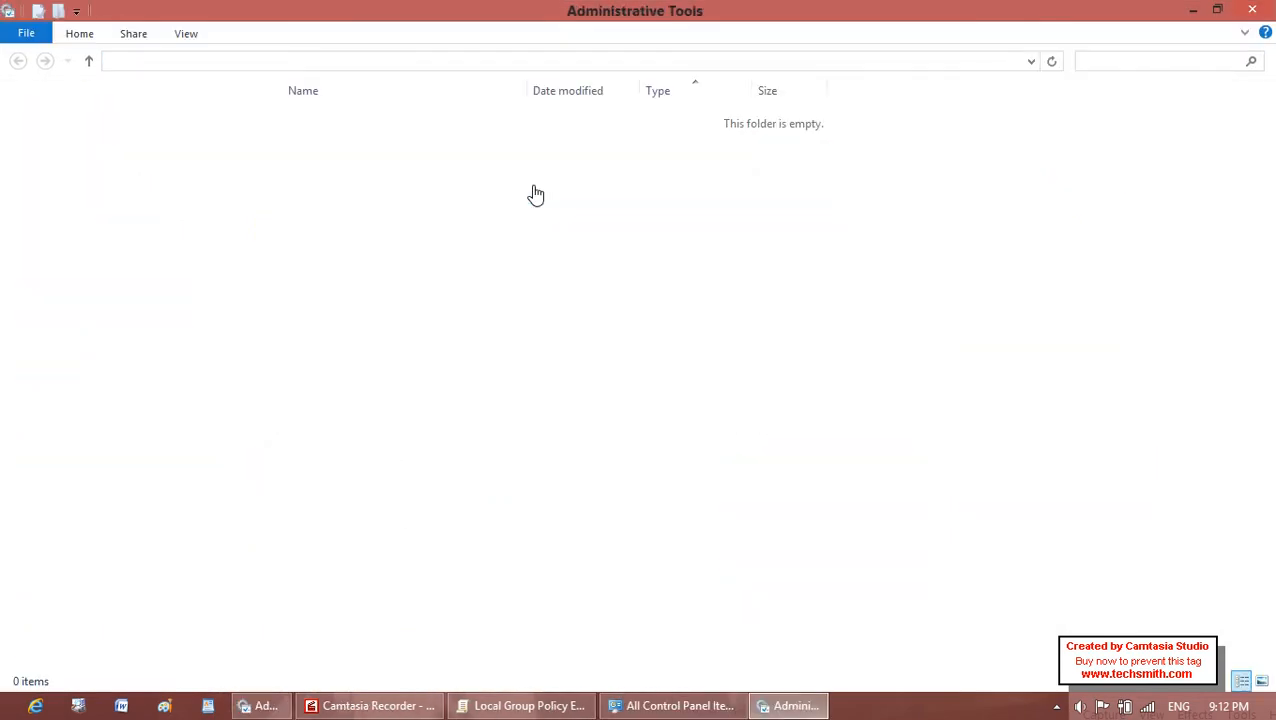
click(368, 139)
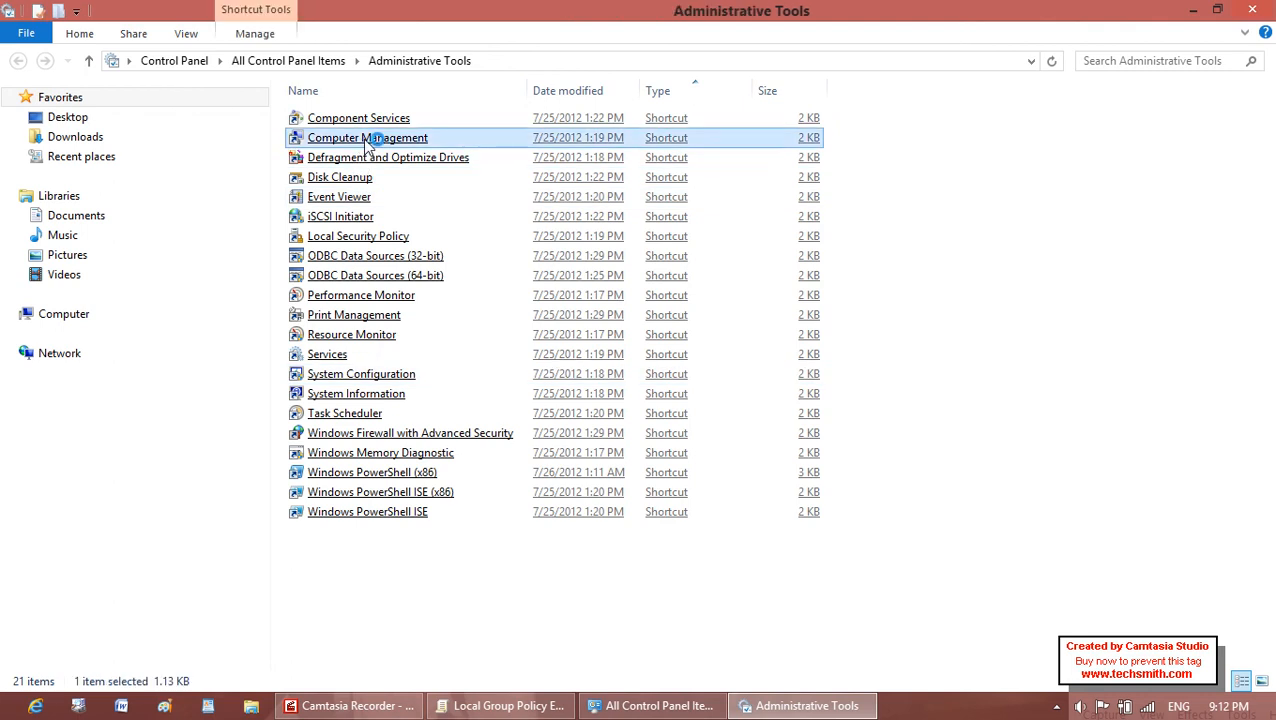
click(397, 362)
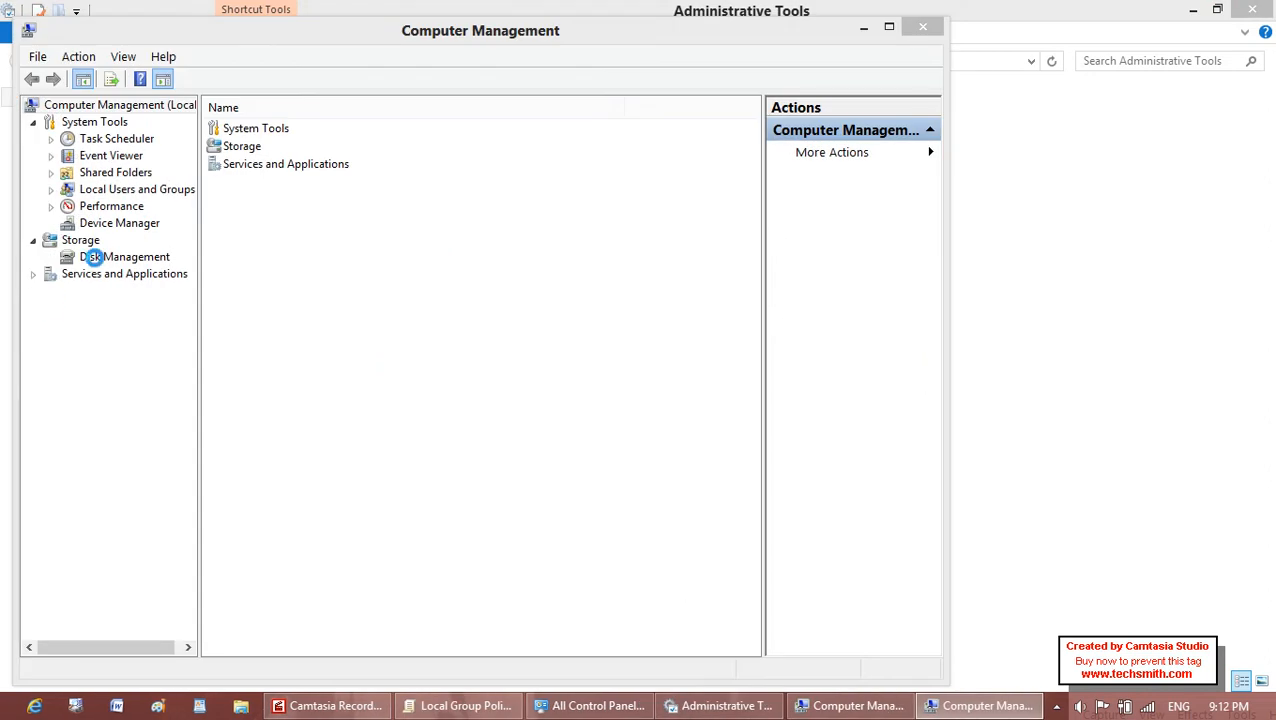
click(93, 257)
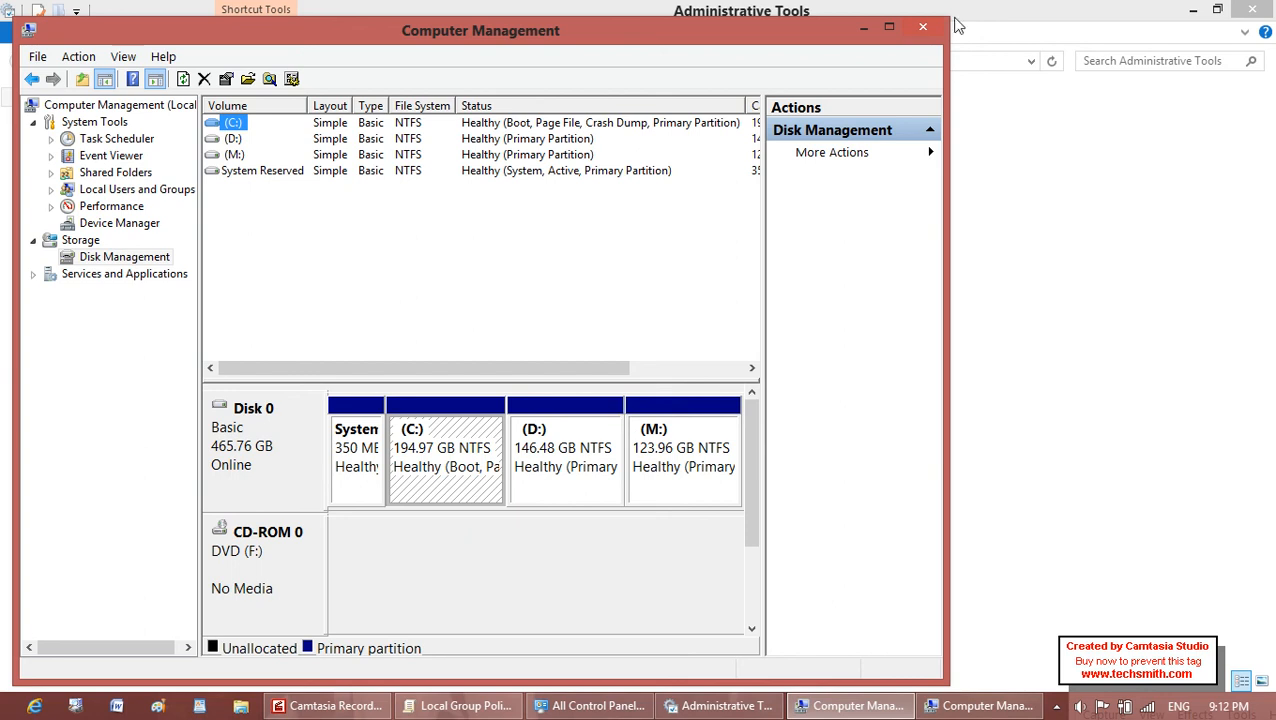
Close the Computer Management, Administrative Tools and Control Panel windows, and recheck the Computer window for drives.
click(922, 27)
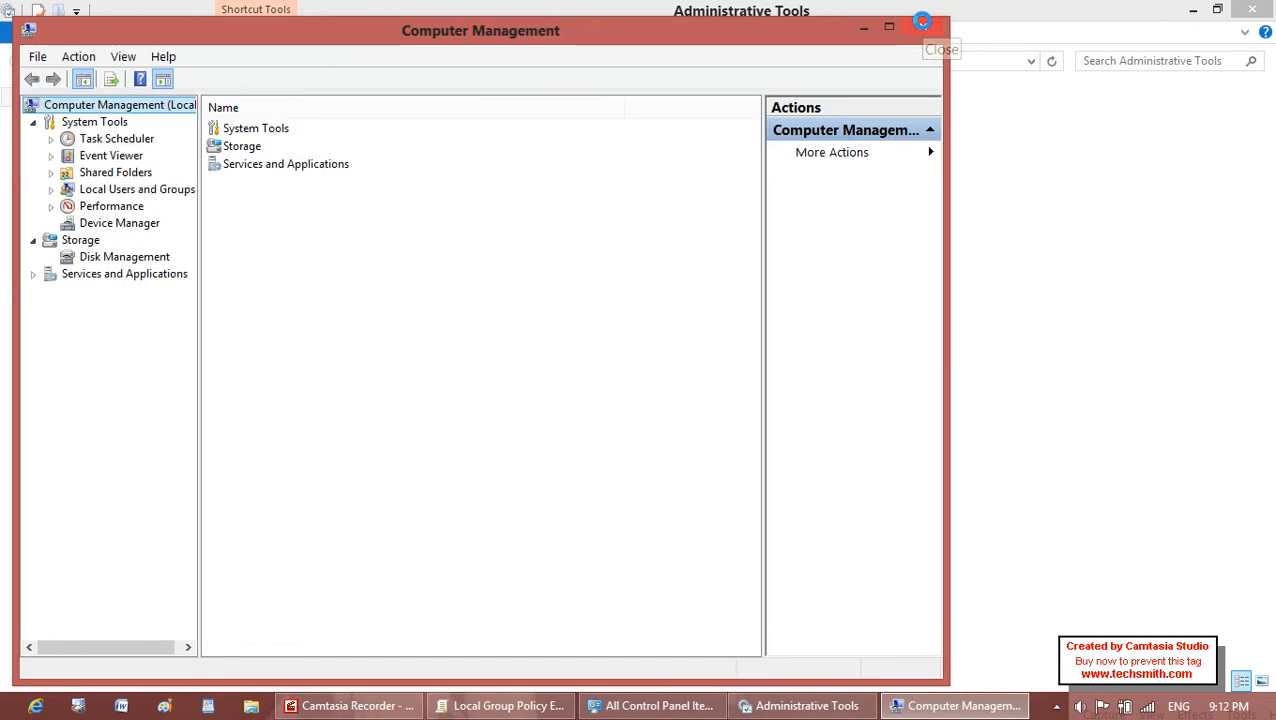
click(924, 29)
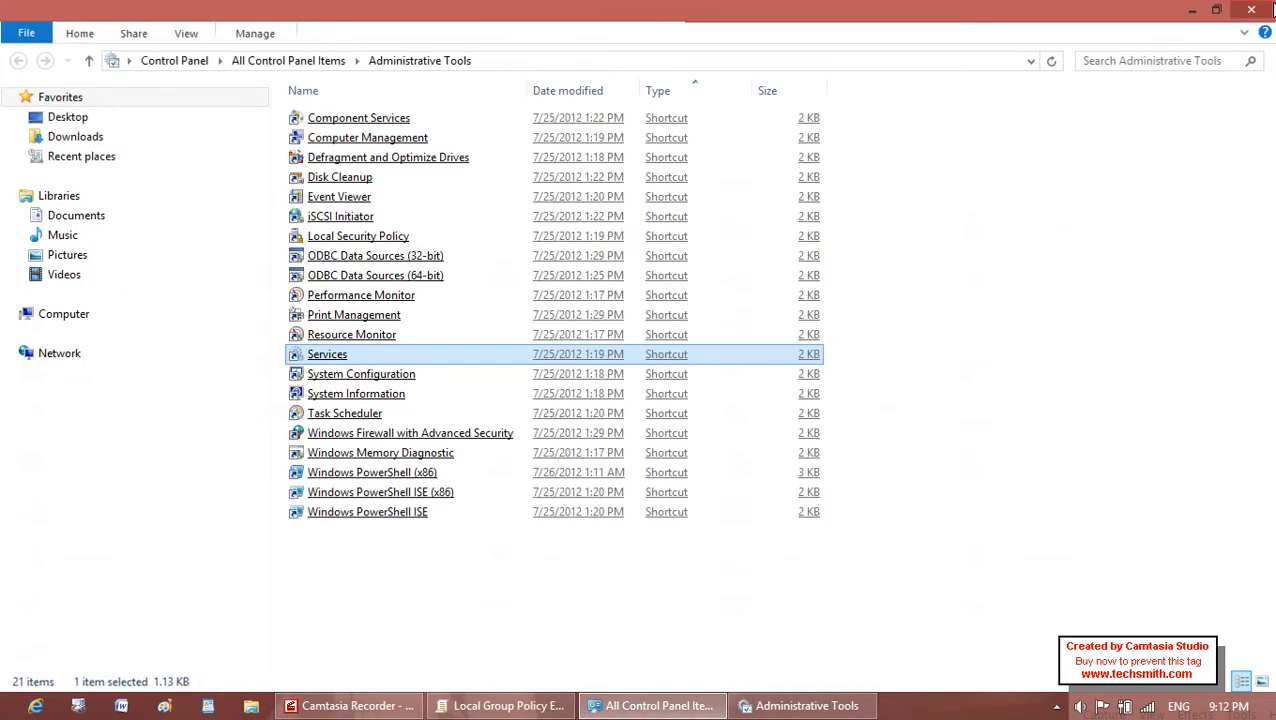
click(1254, 10)
click(1252, 10)
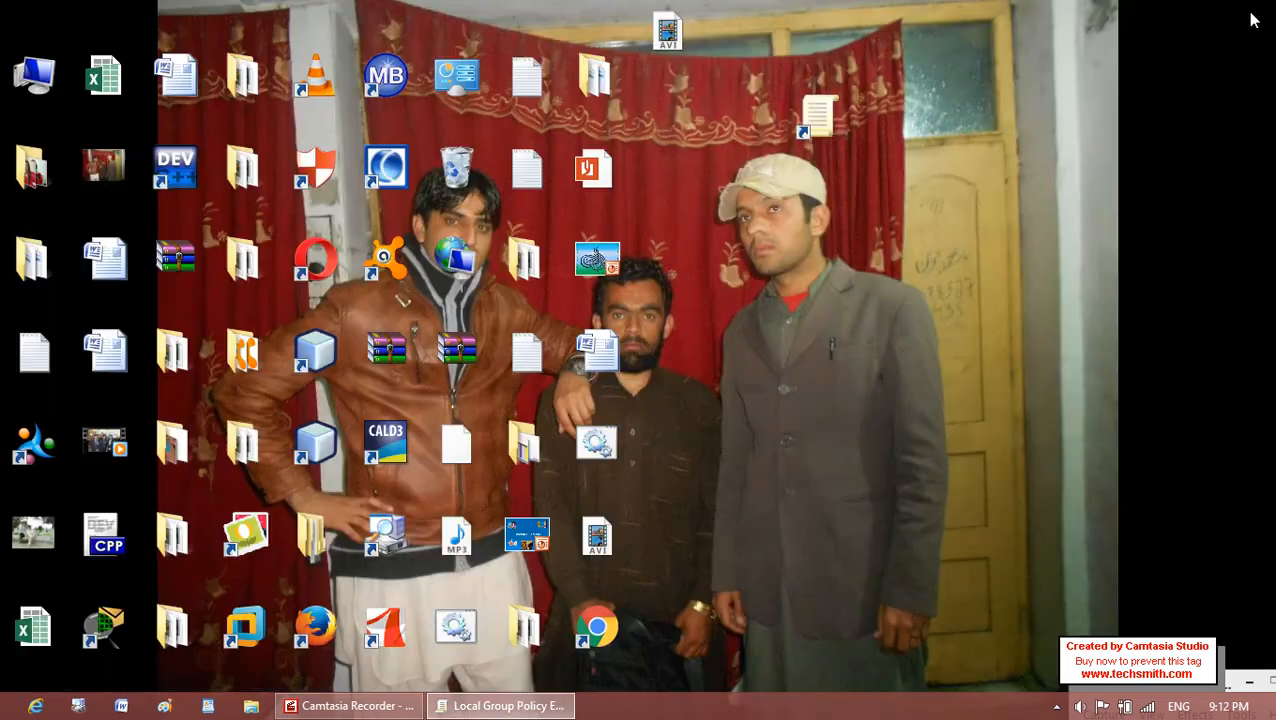
key(super+e)
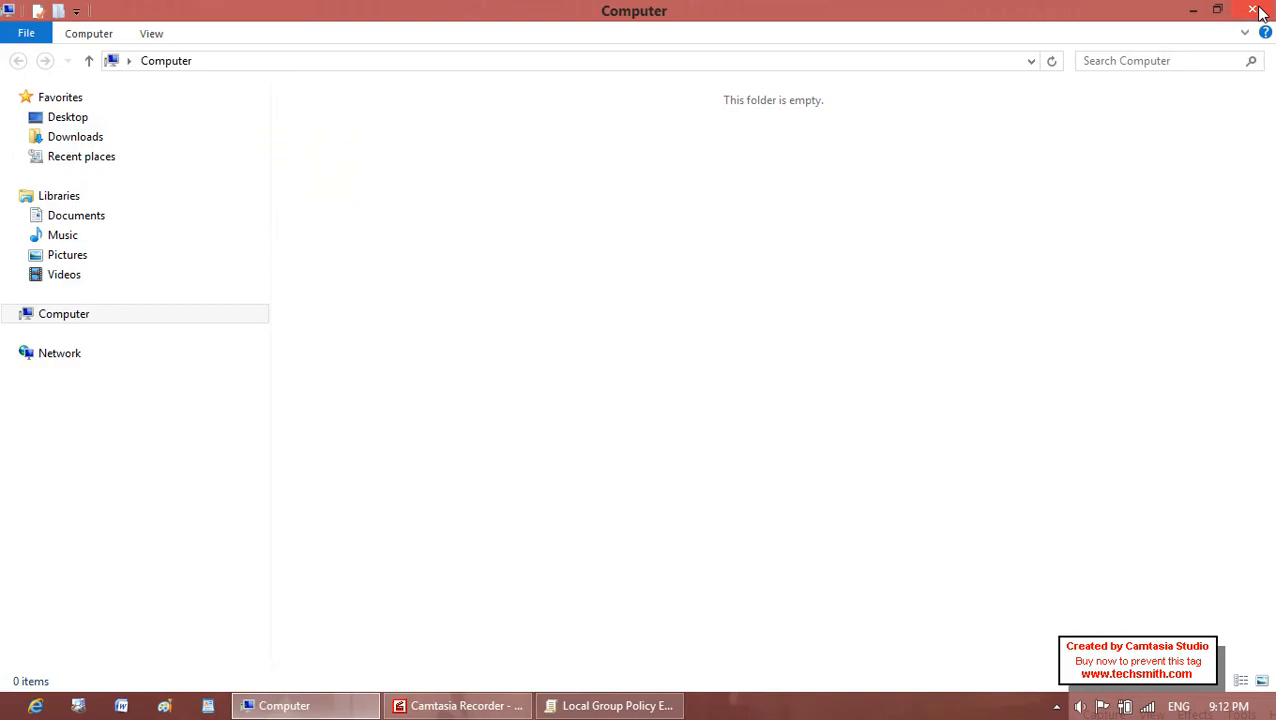
click(1259, 10)
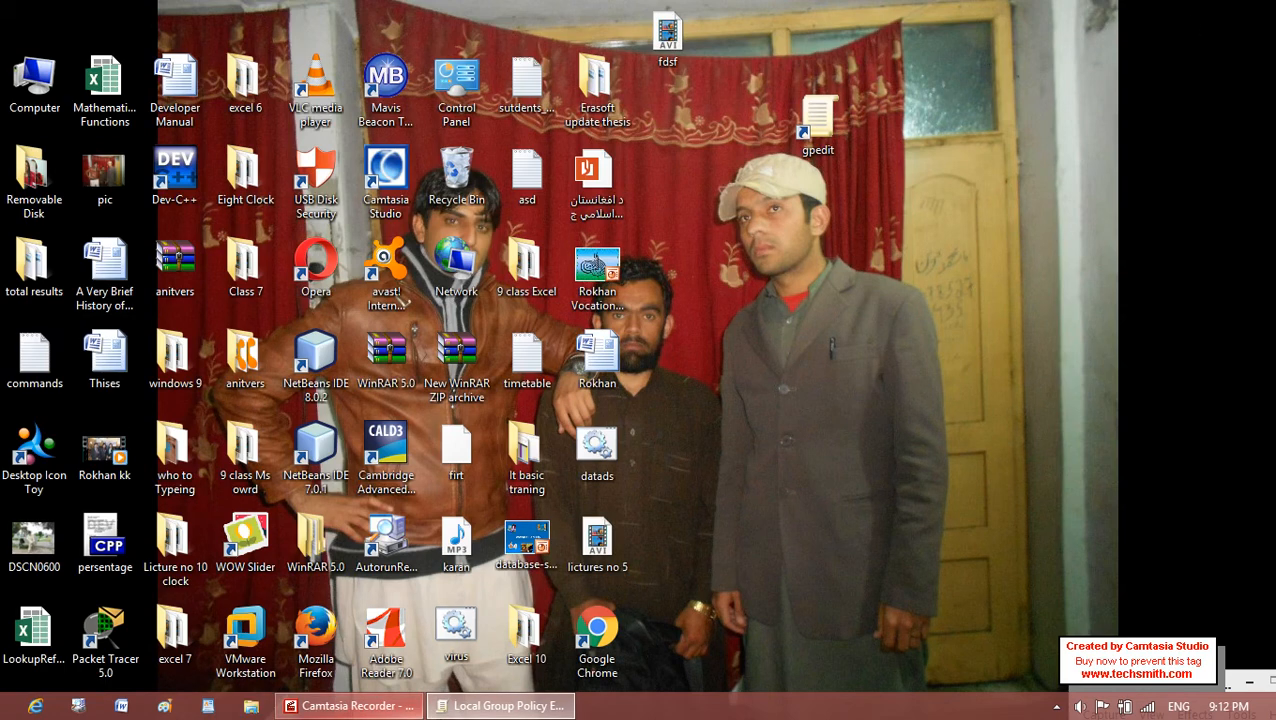
Restore the policy editor, set the Hide these specified drives in My Computer policy to Not Configured, apply it and close its settings.
click(501, 706)
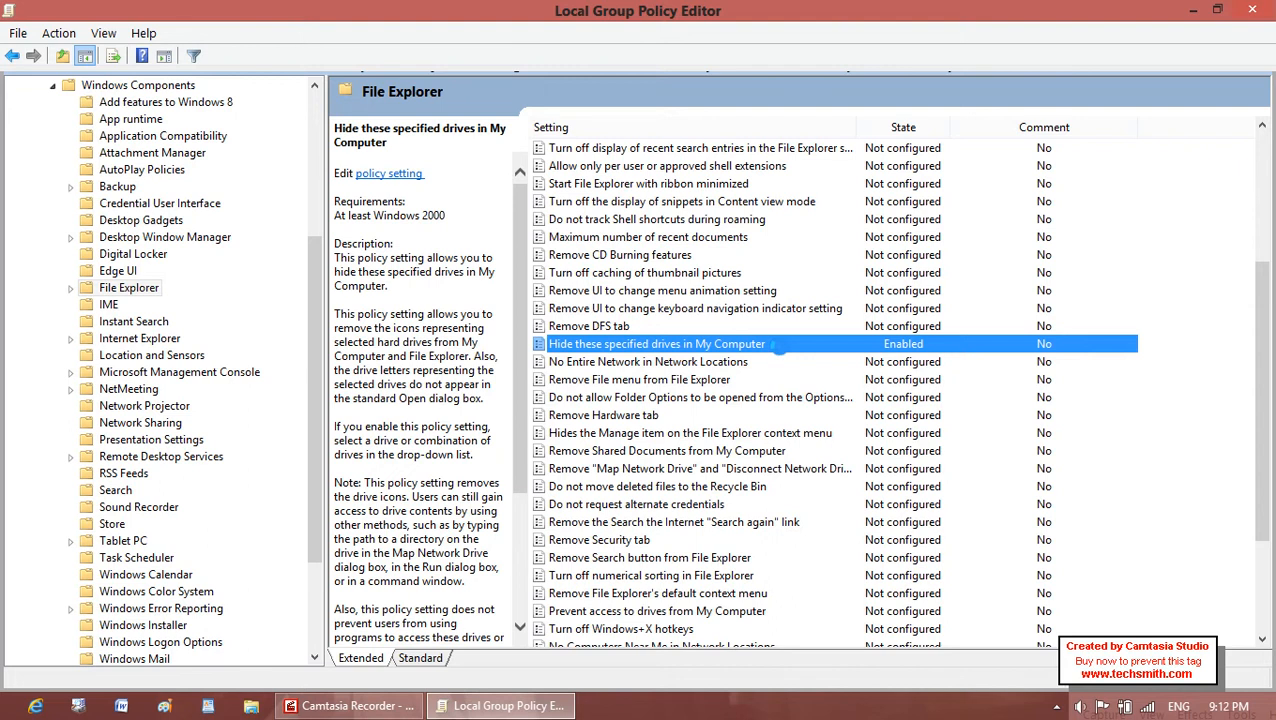
double_click(778, 346)
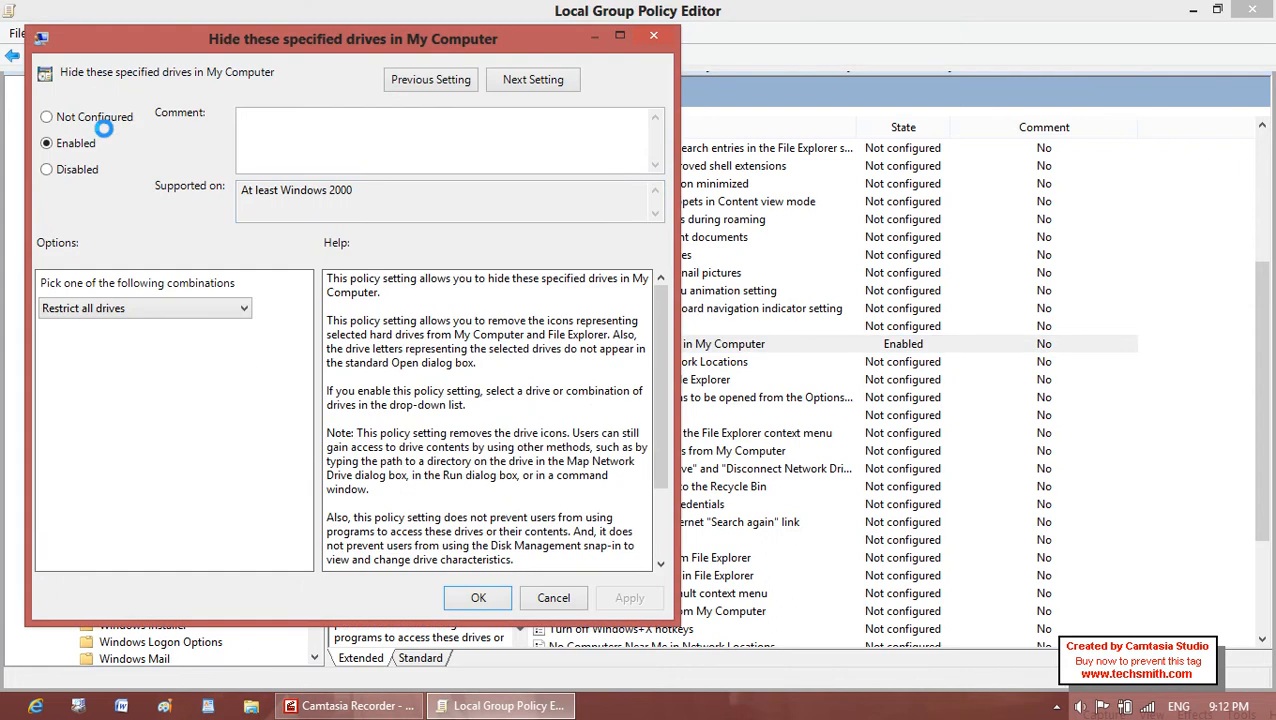
click(104, 117)
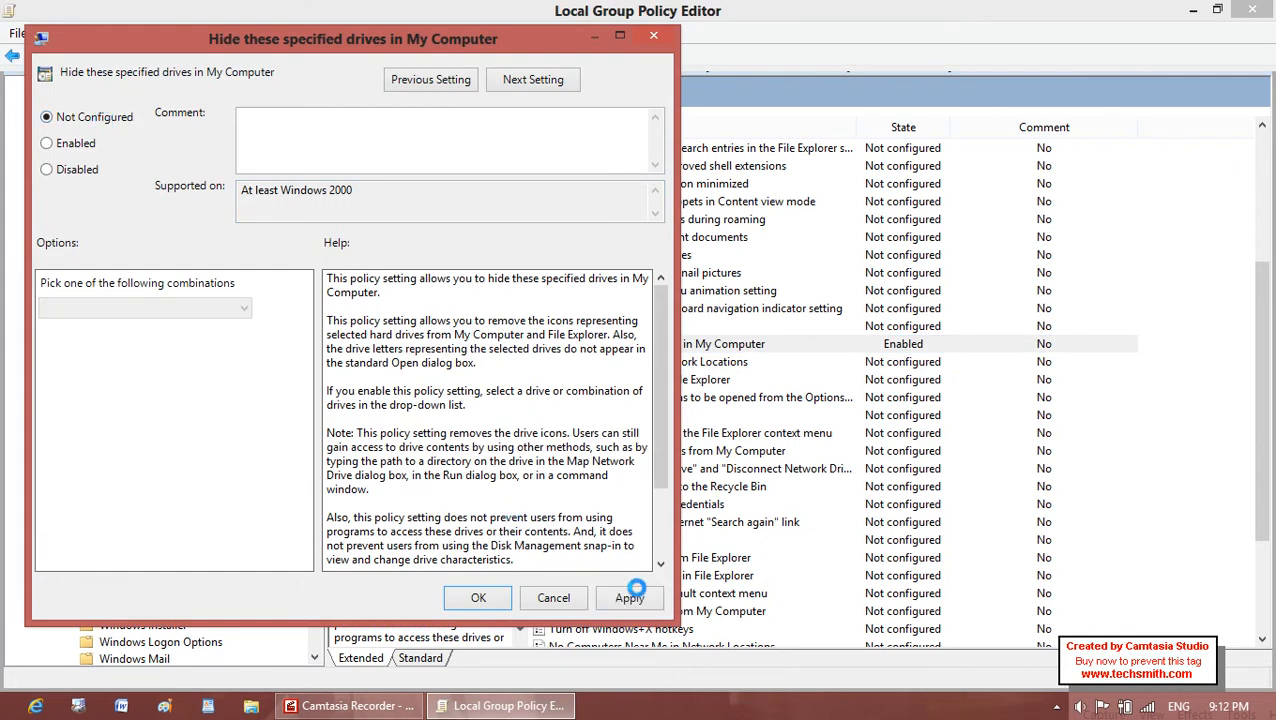
click(630, 597)
click(476, 598)
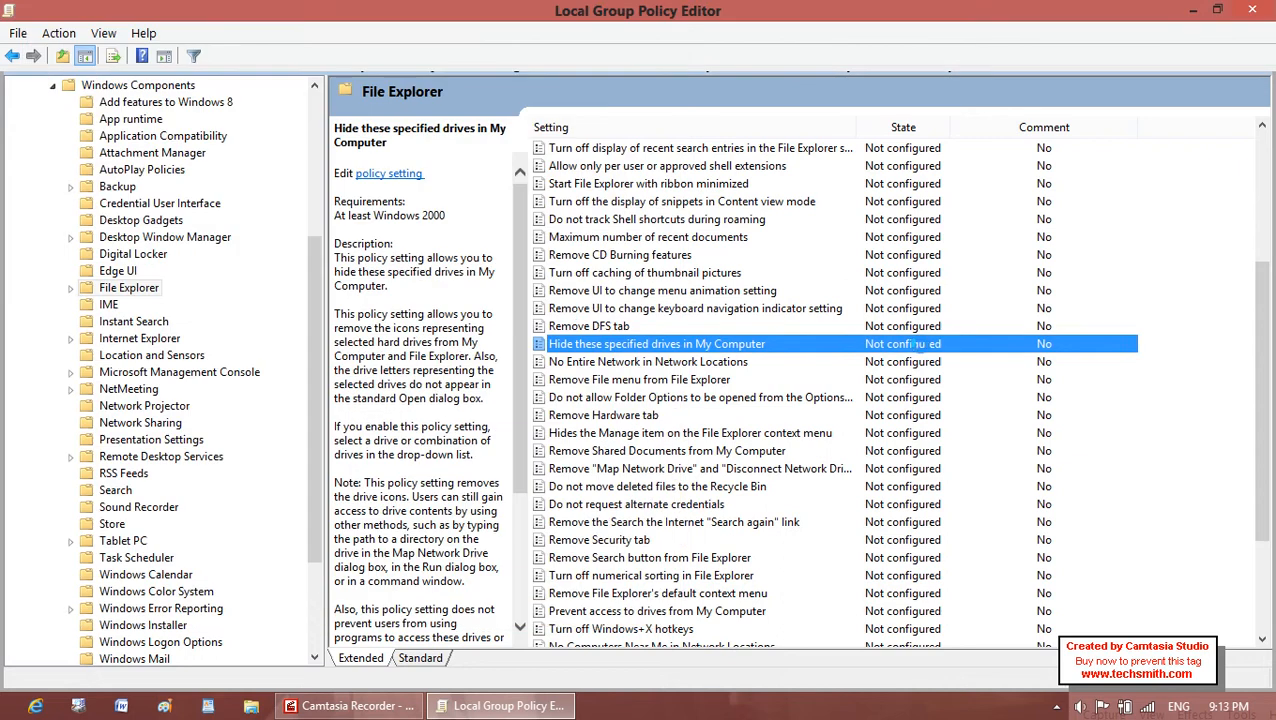
Check the Computer window for drives, minimize the policy editor, and check again from the desktop's Computer shortcut.
key(super+e)
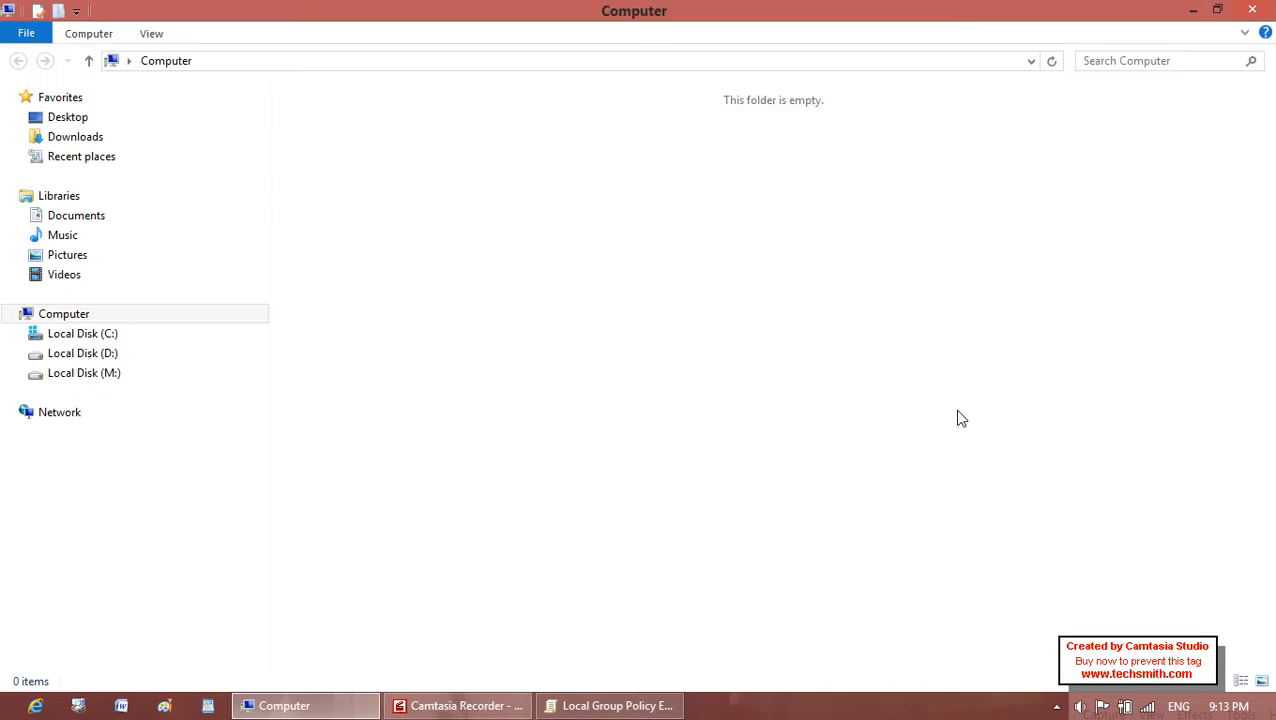
click(1262, 9)
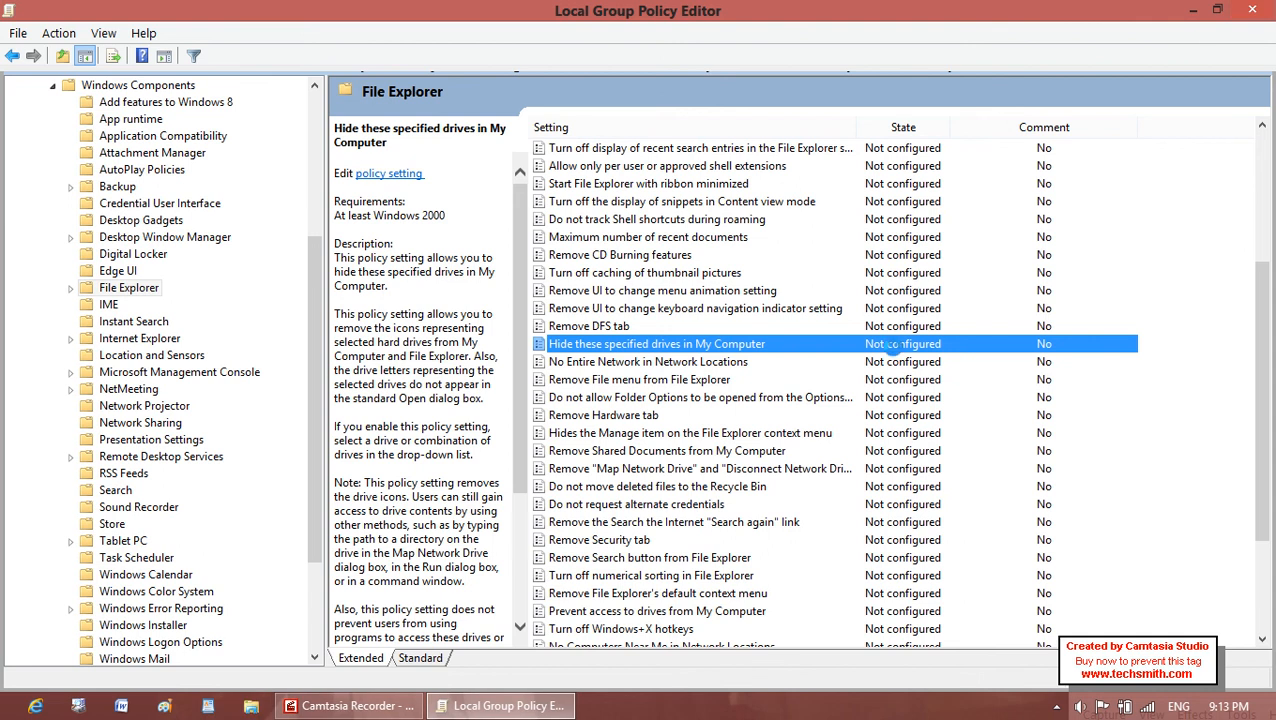
click(1198, 11)
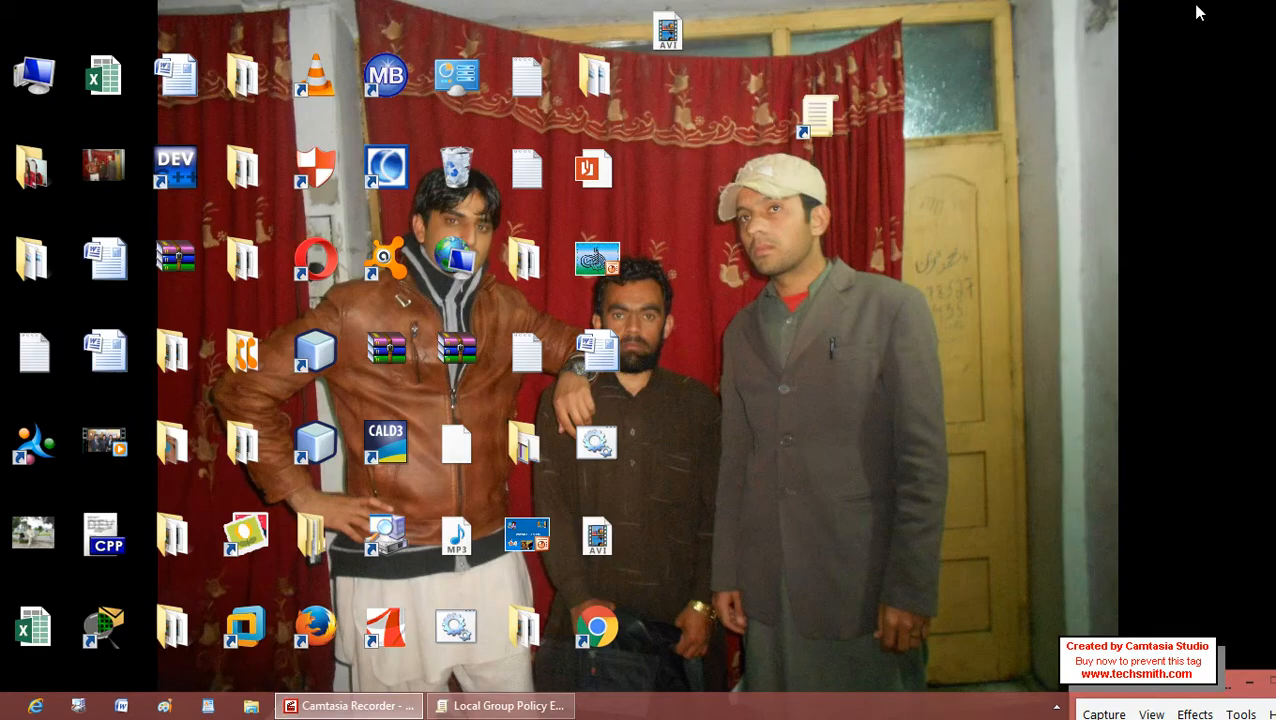
double_click(36, 76)
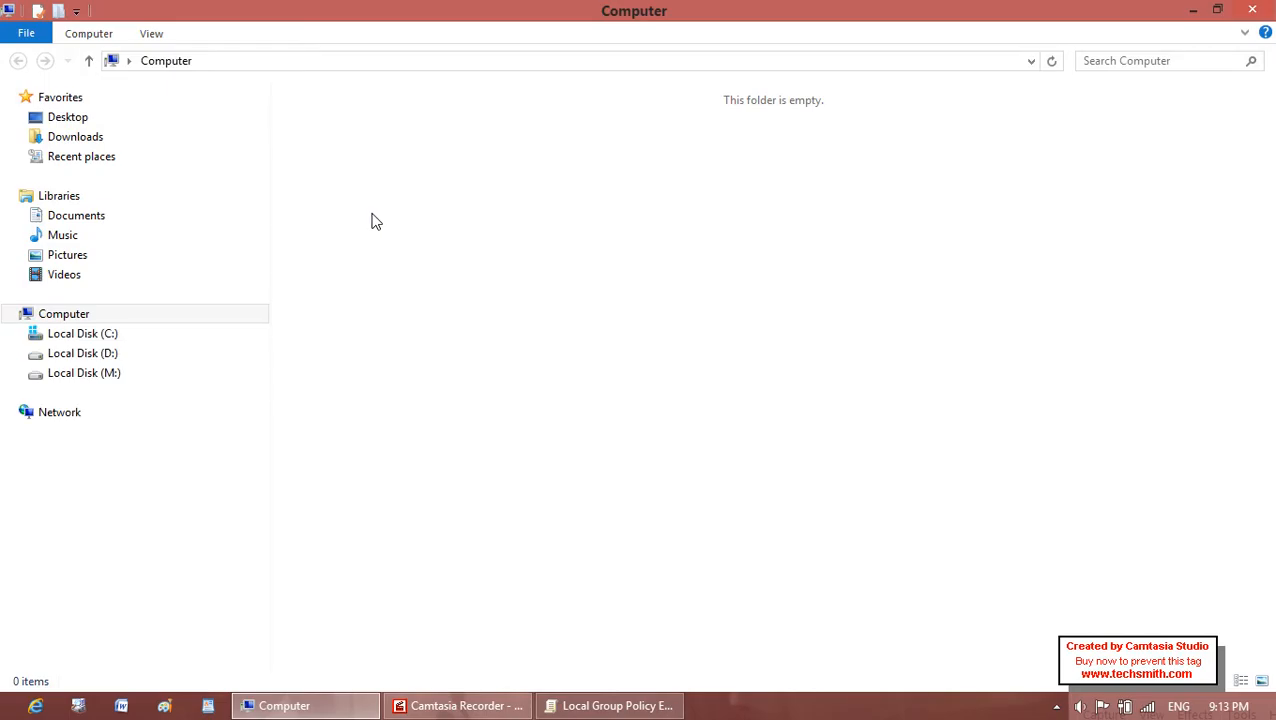
click(1250, 12)
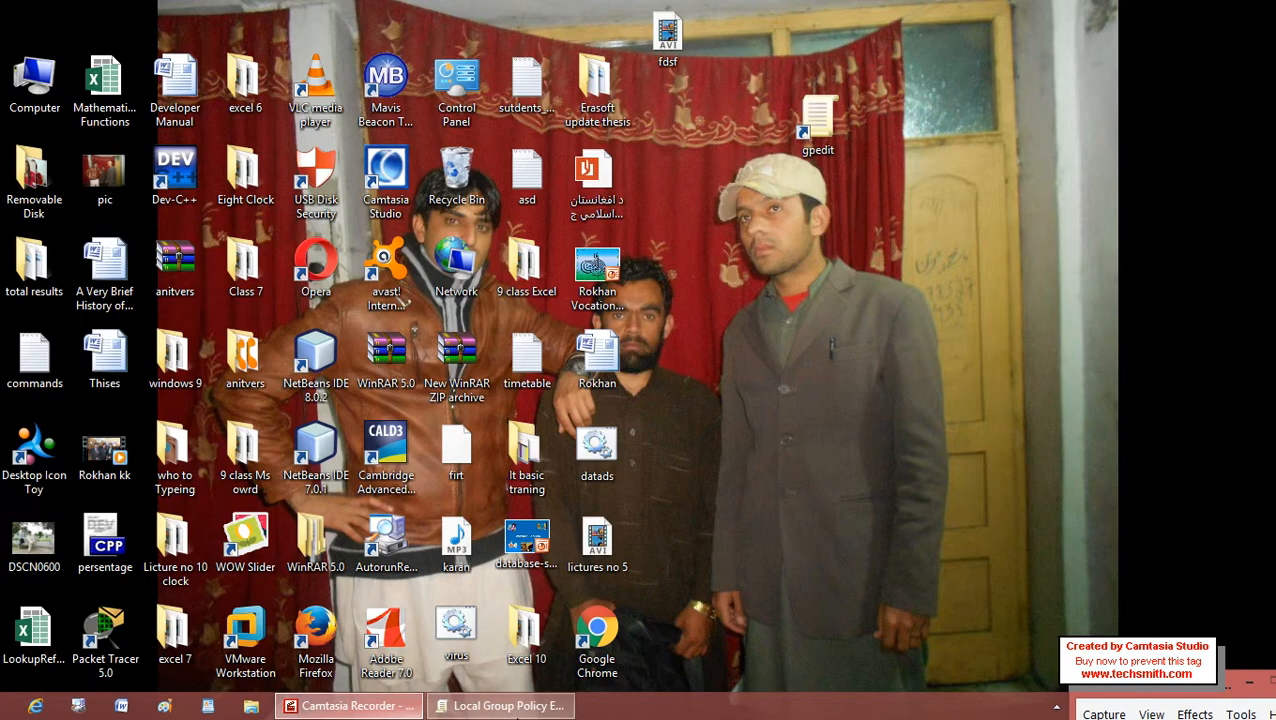
Reopen the Hide these specified drives in My Computer policy to verify its state, and close its settings with OK.
click(508, 705)
click(820, 329)
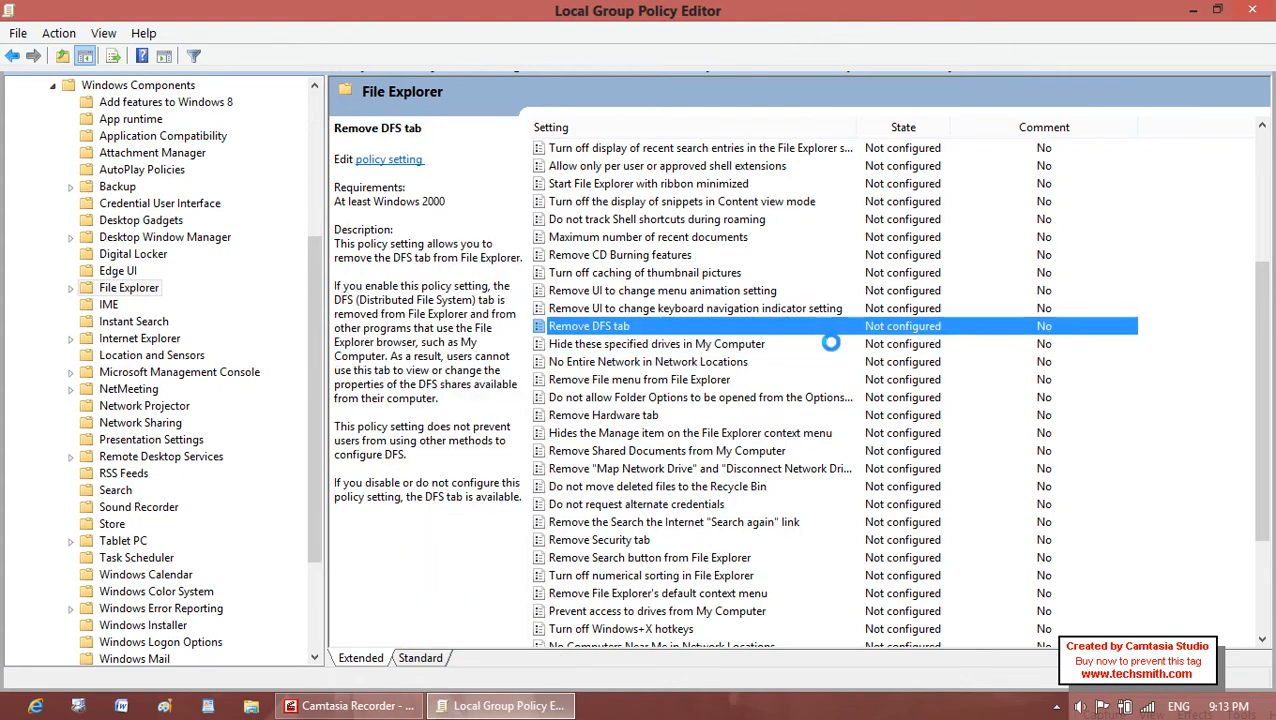
click(830, 343)
double_click(828, 343)
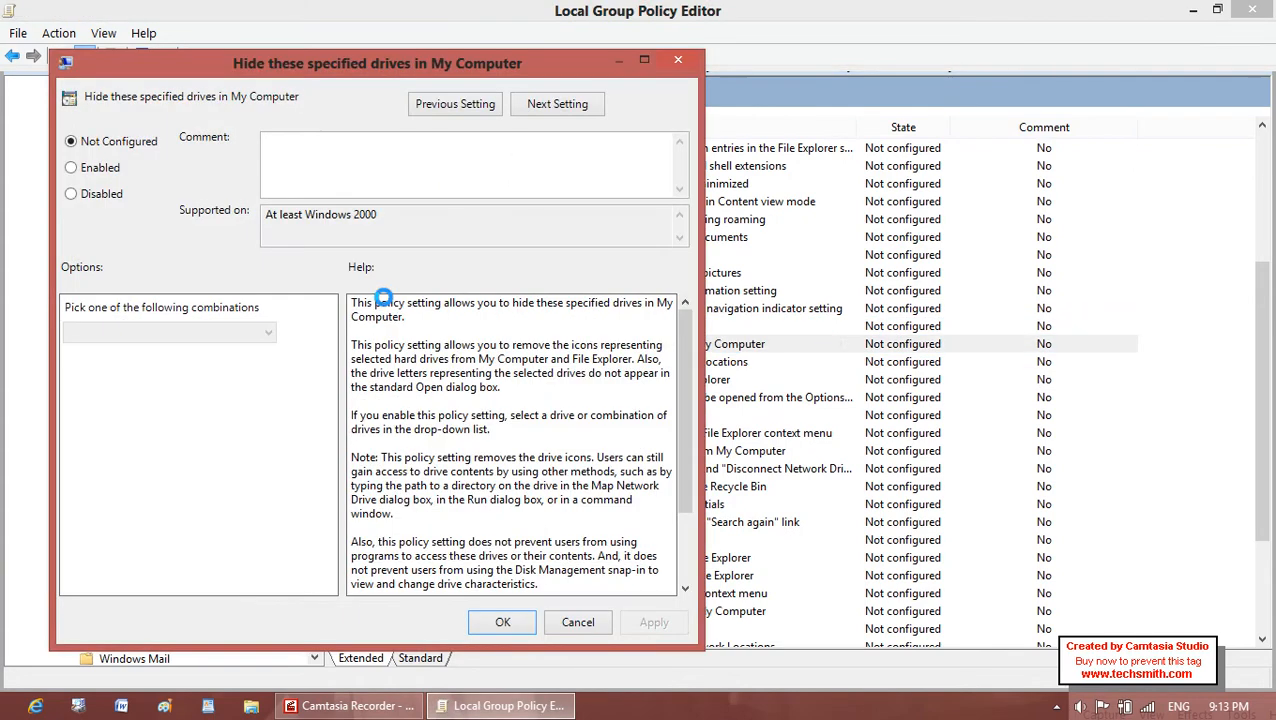
click(503, 622)
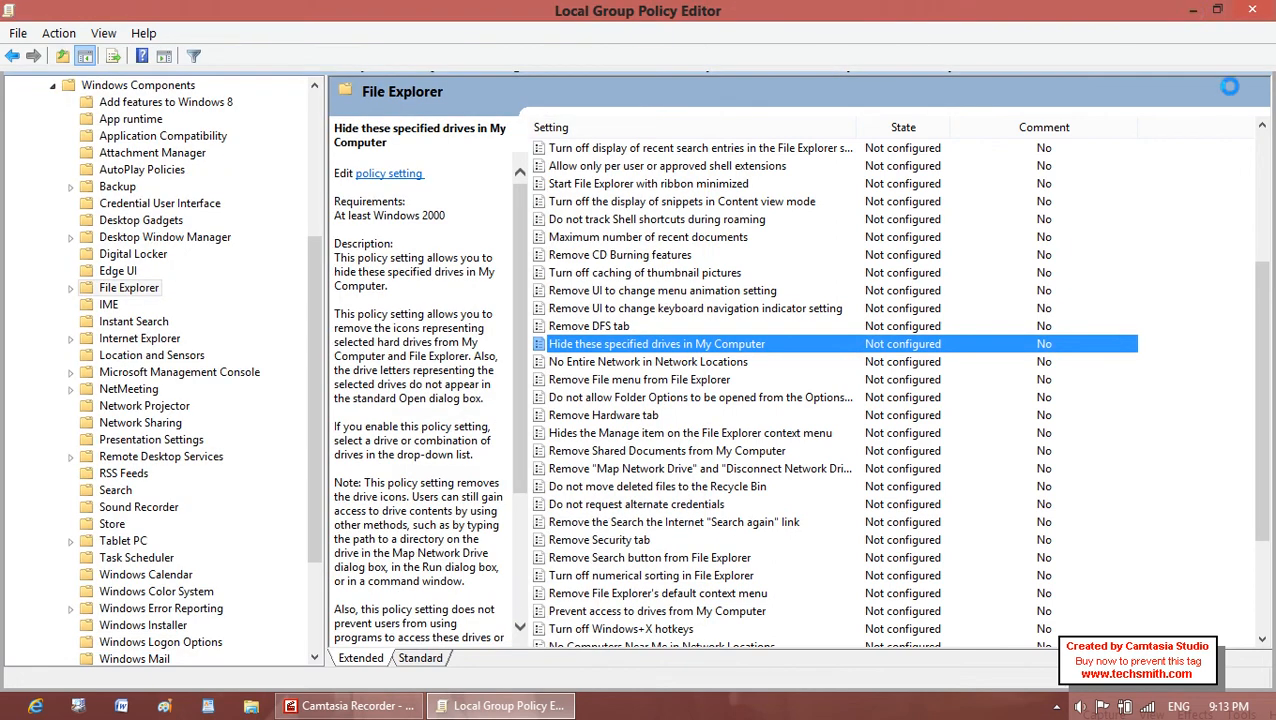
Minimize the policy editor, check the Computer window for drives again, and close that window.
click(1194, 11)
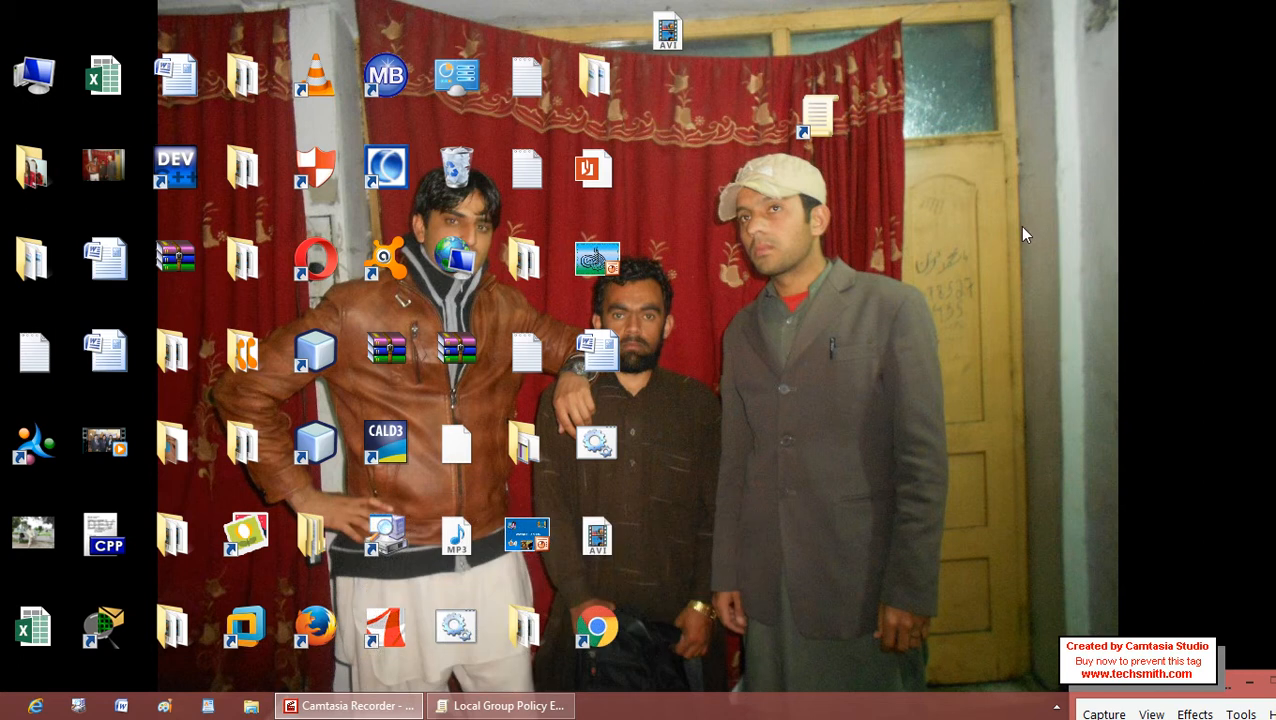
key(super+e)
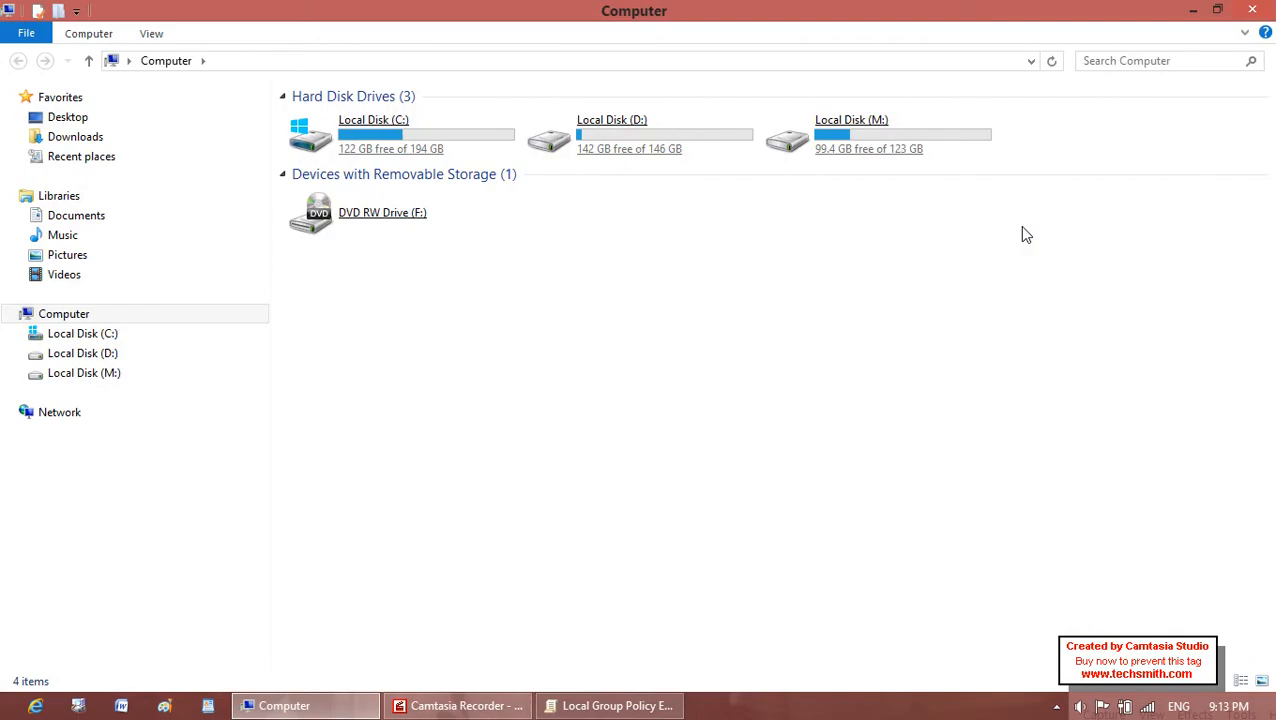
click(1266, 12)
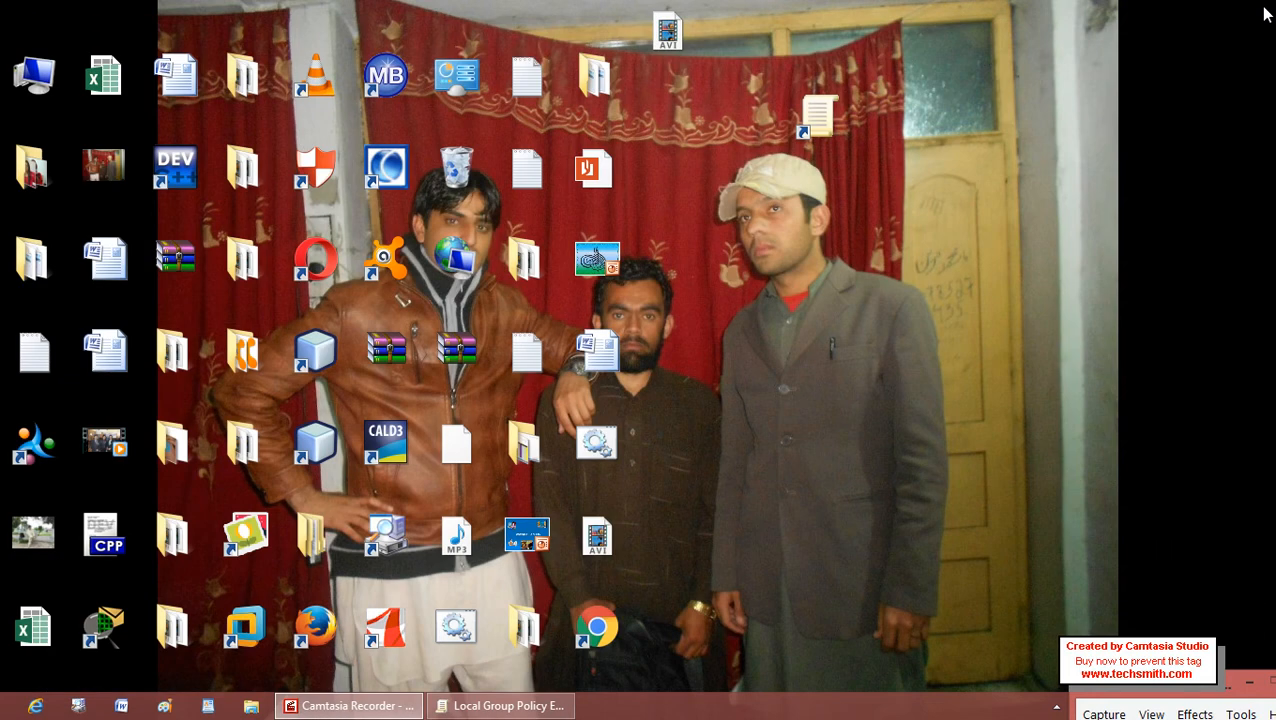
Restore the policy editor, view Folder Options from a new Computer window twice, cancelling each time, and close the window.
click(533, 706)
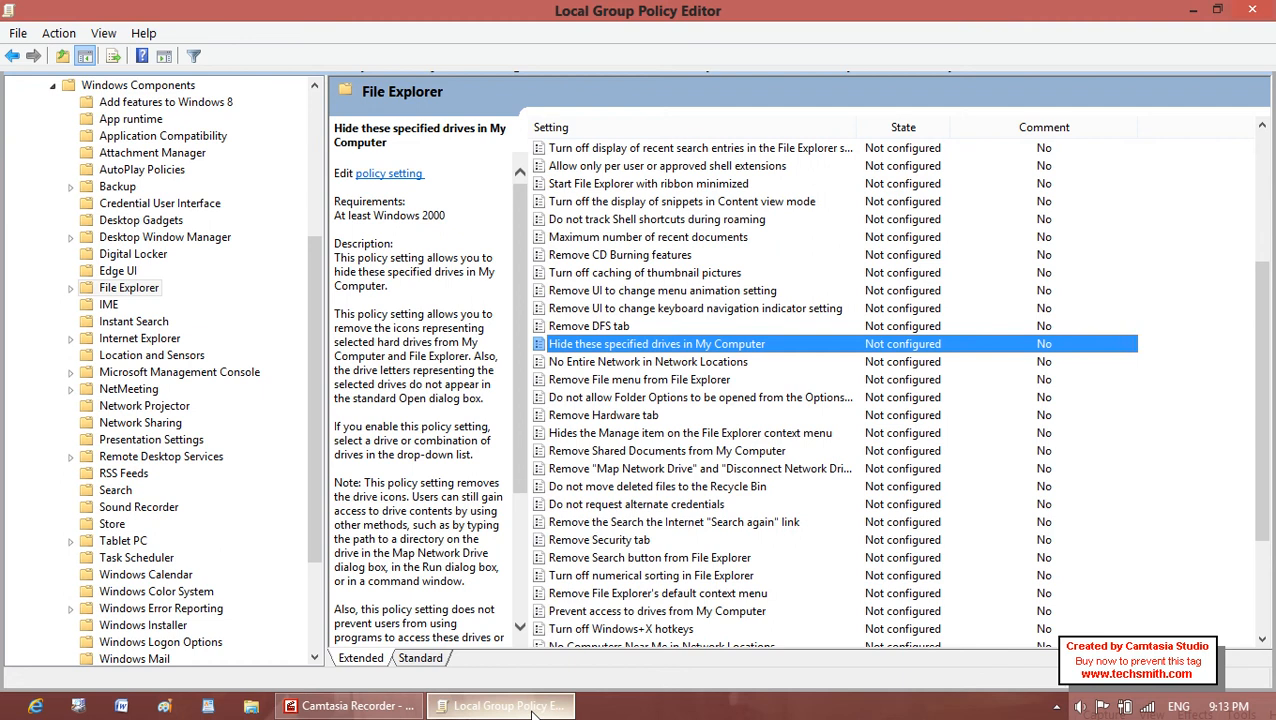
key(super+e)
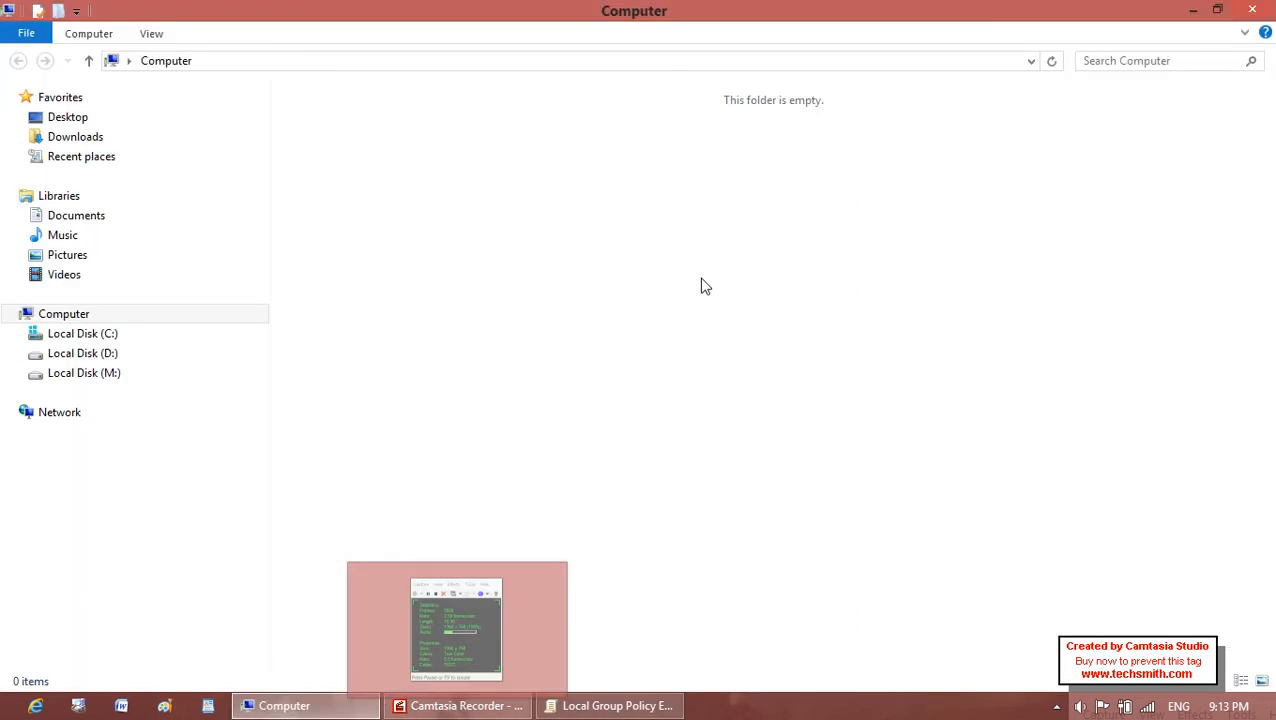
click(154, 36)
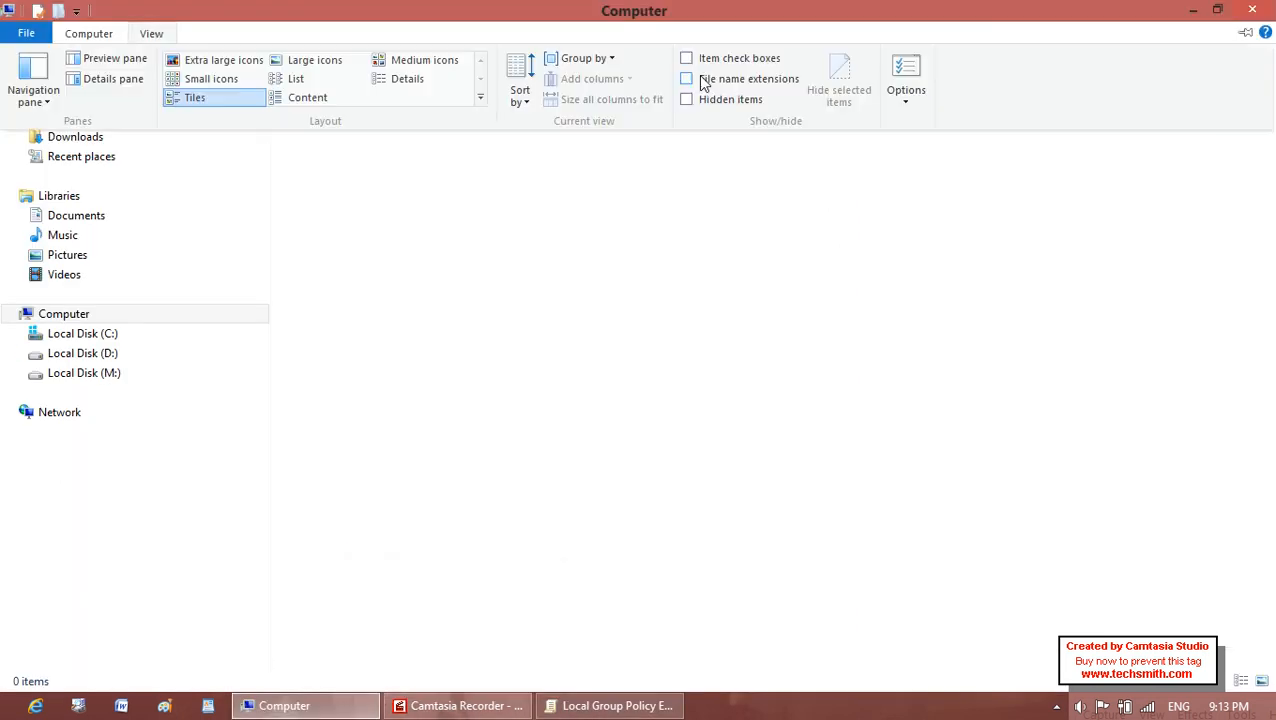
click(923, 88)
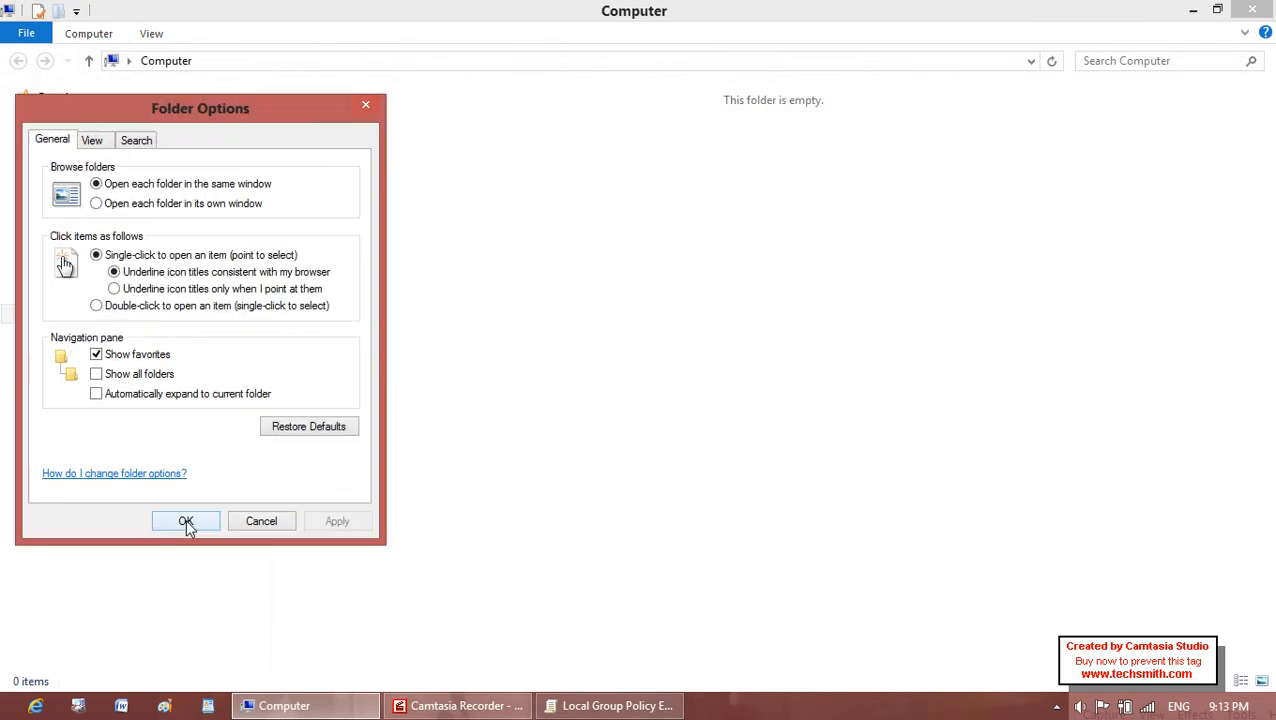
click(245, 526)
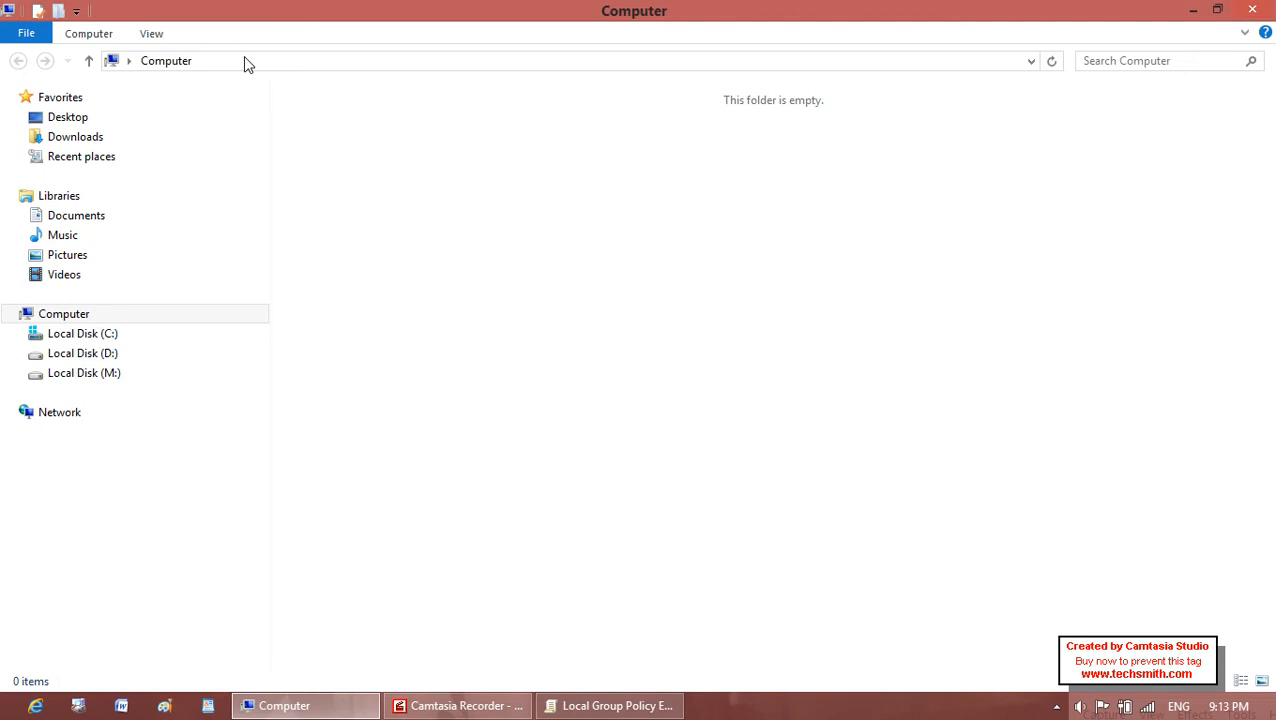
click(148, 36)
click(910, 88)
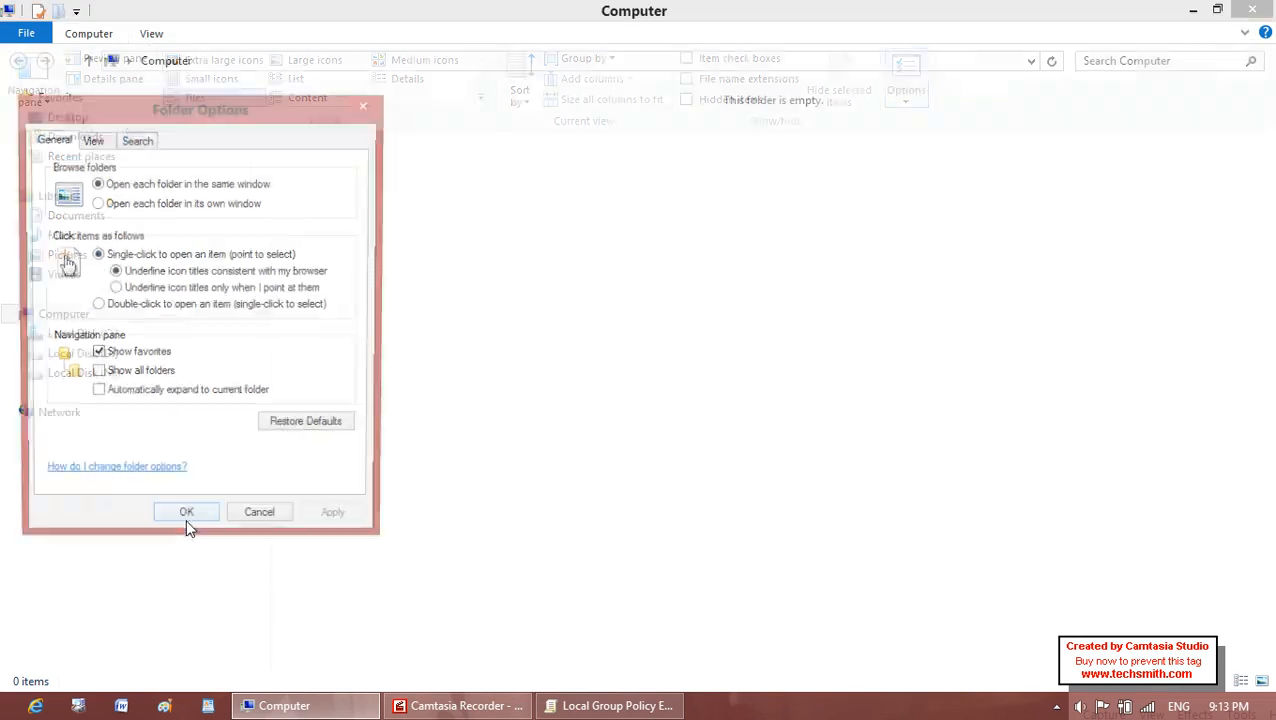
click(251, 524)
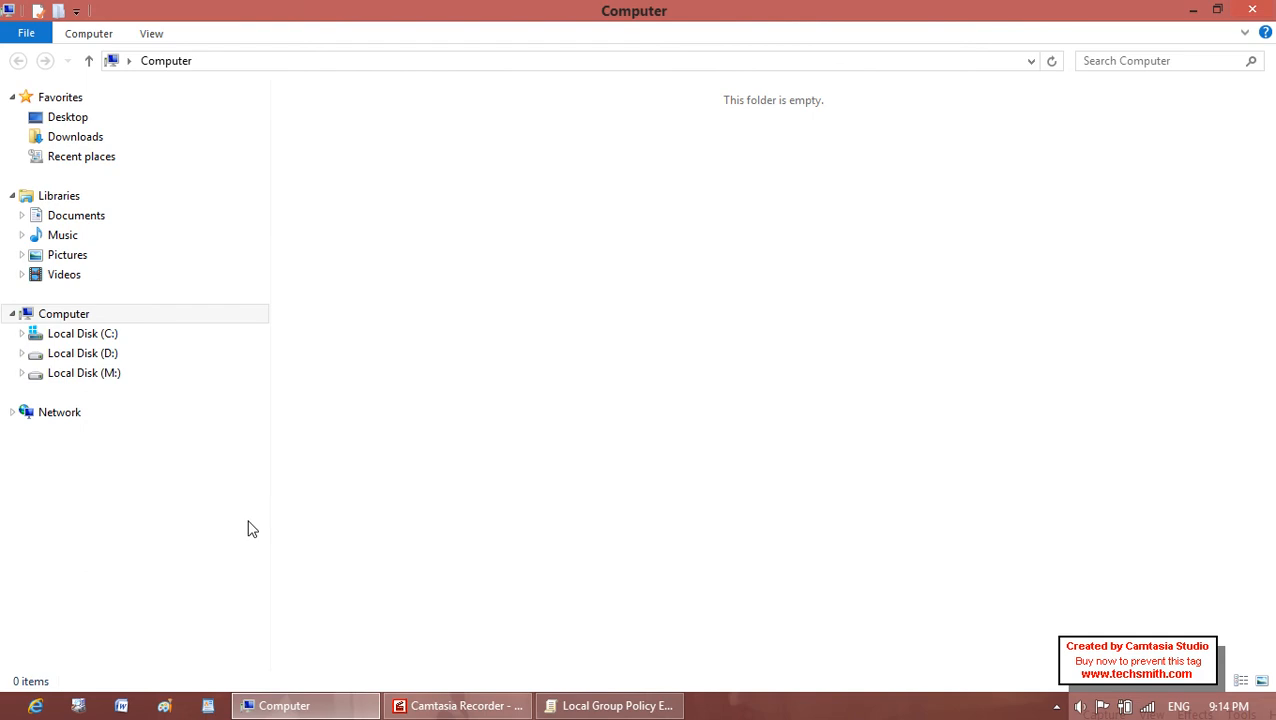
click(1252, 10)
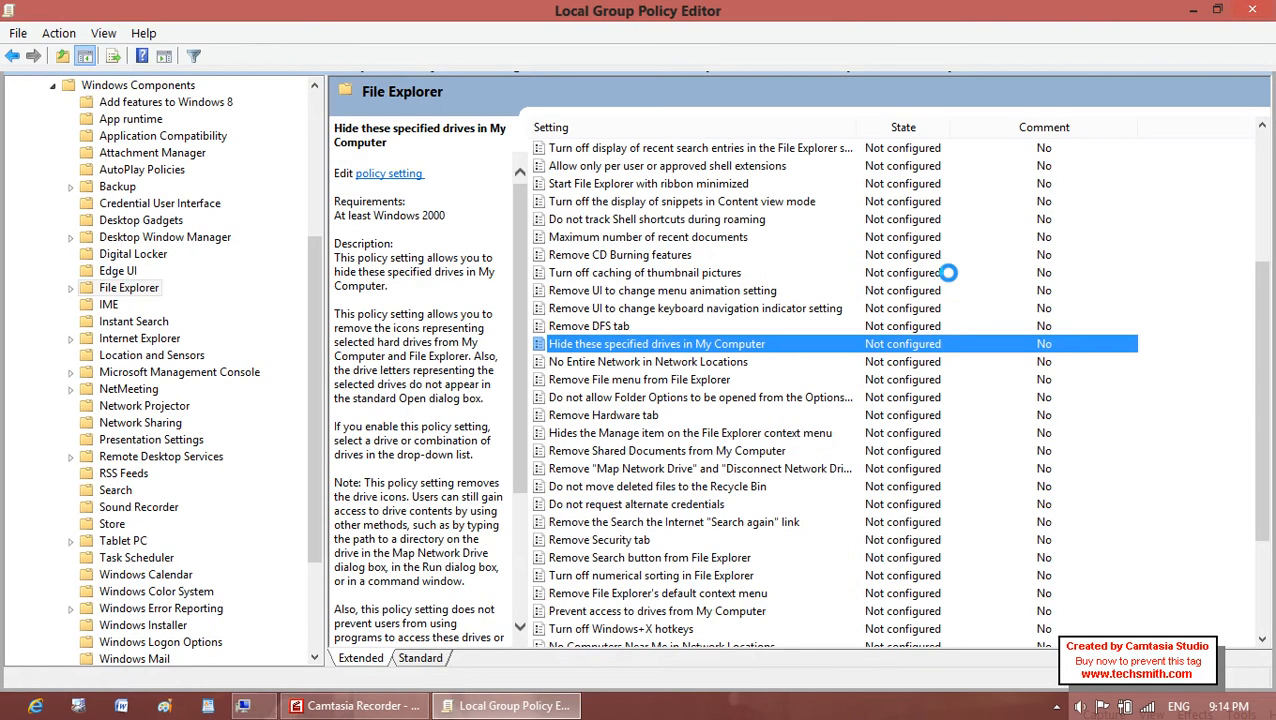
Set the policy Do not allow Folder Options to be opened from the Options button to Enabled, apply it and close its settings.
click(852, 396)
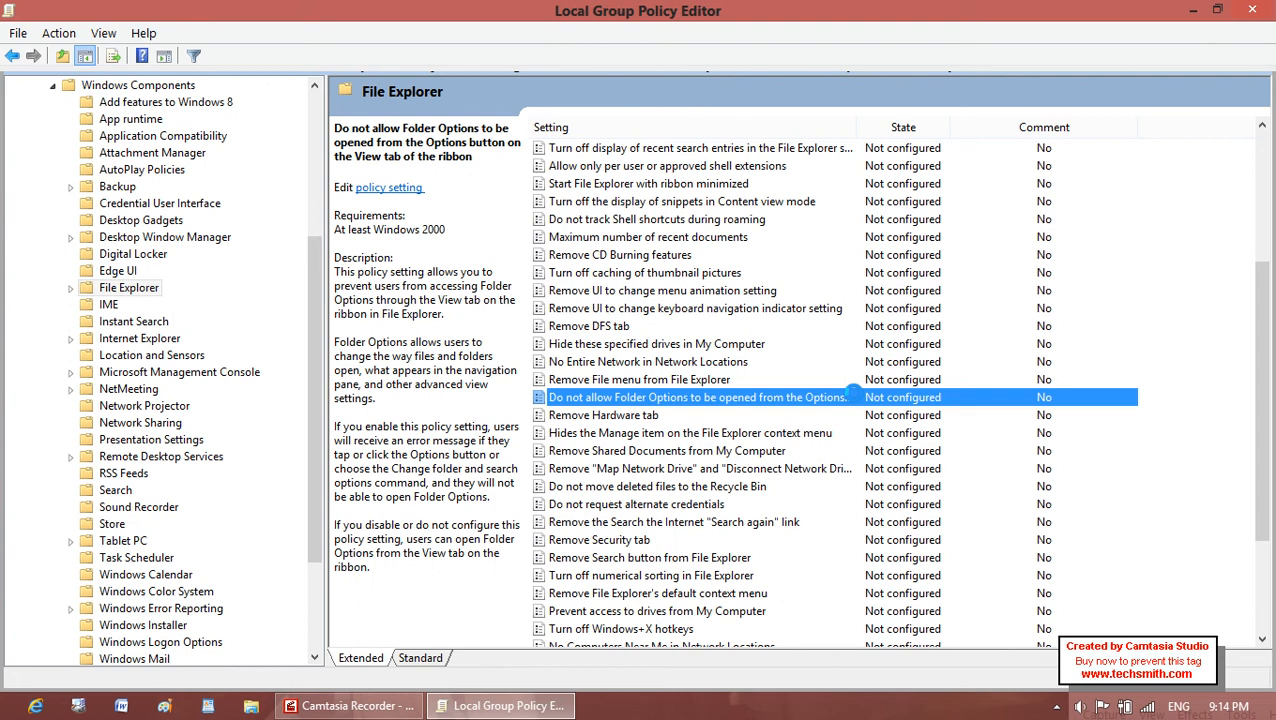
double_click(852, 397)
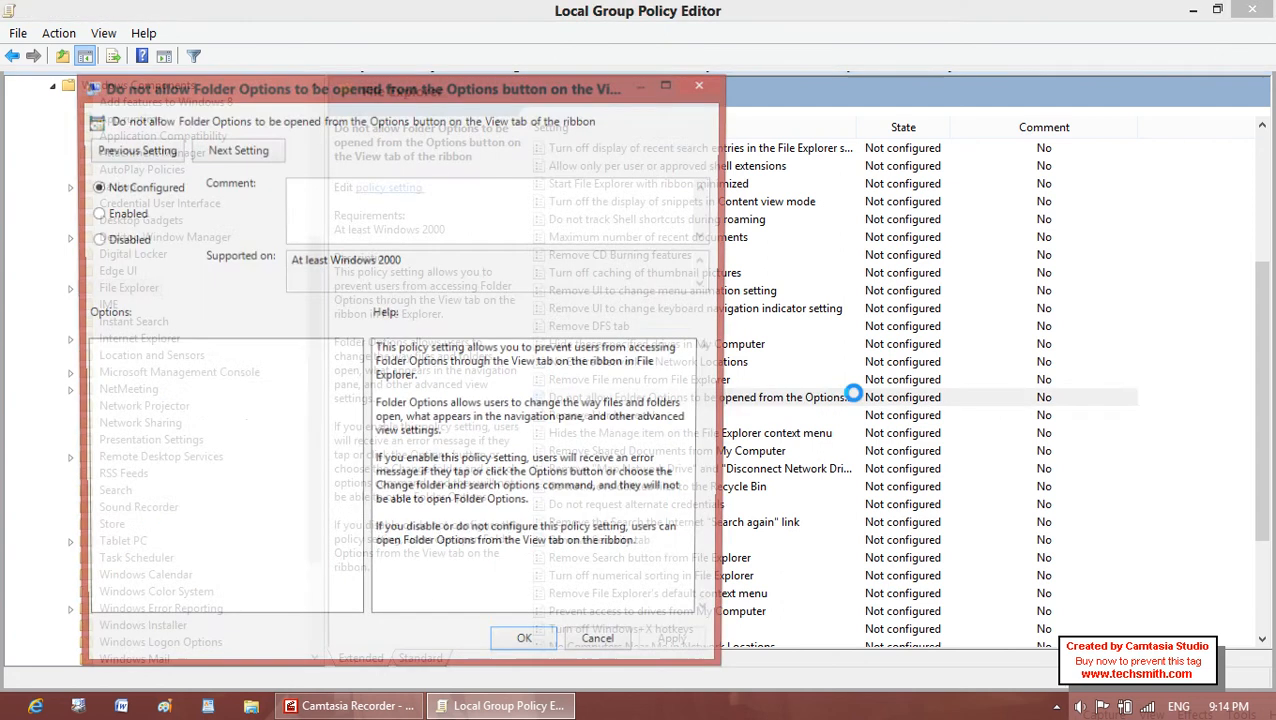
click(125, 213)
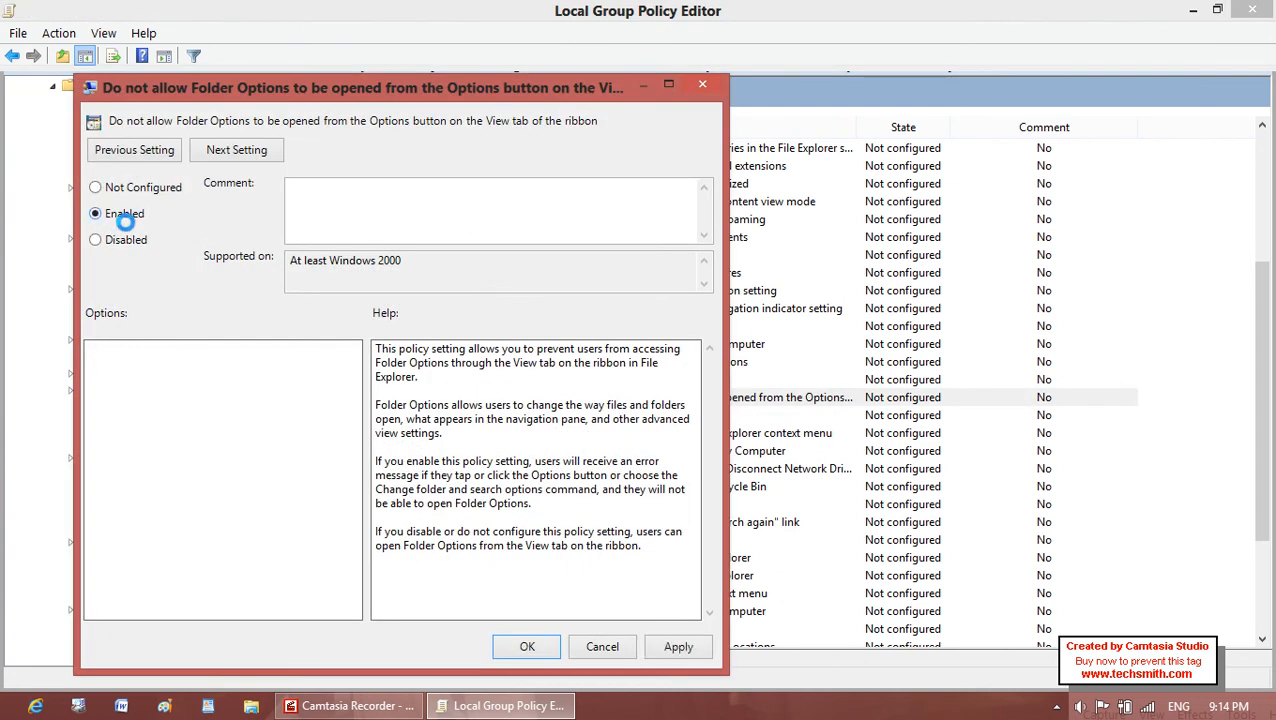
click(684, 636)
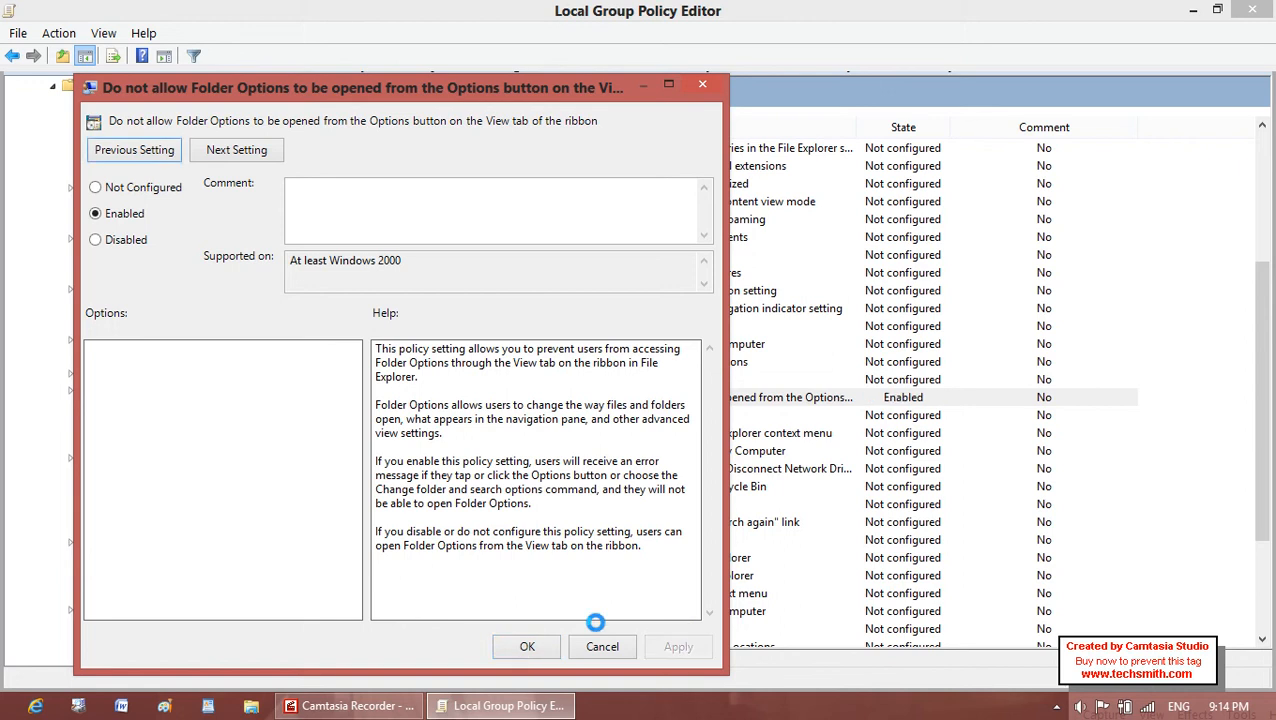
click(551, 645)
Try to open Folder Options from a new Computer window and dismiss the resulting dialog.
key(super+e)
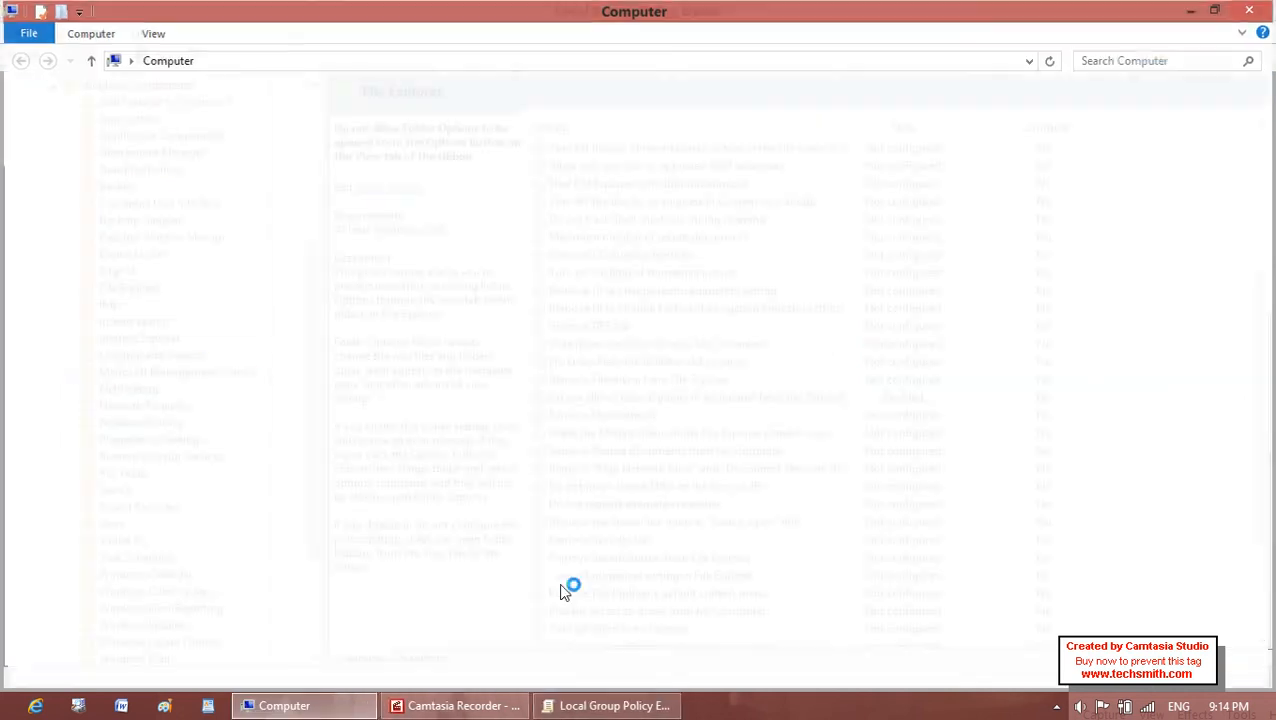
click(149, 37)
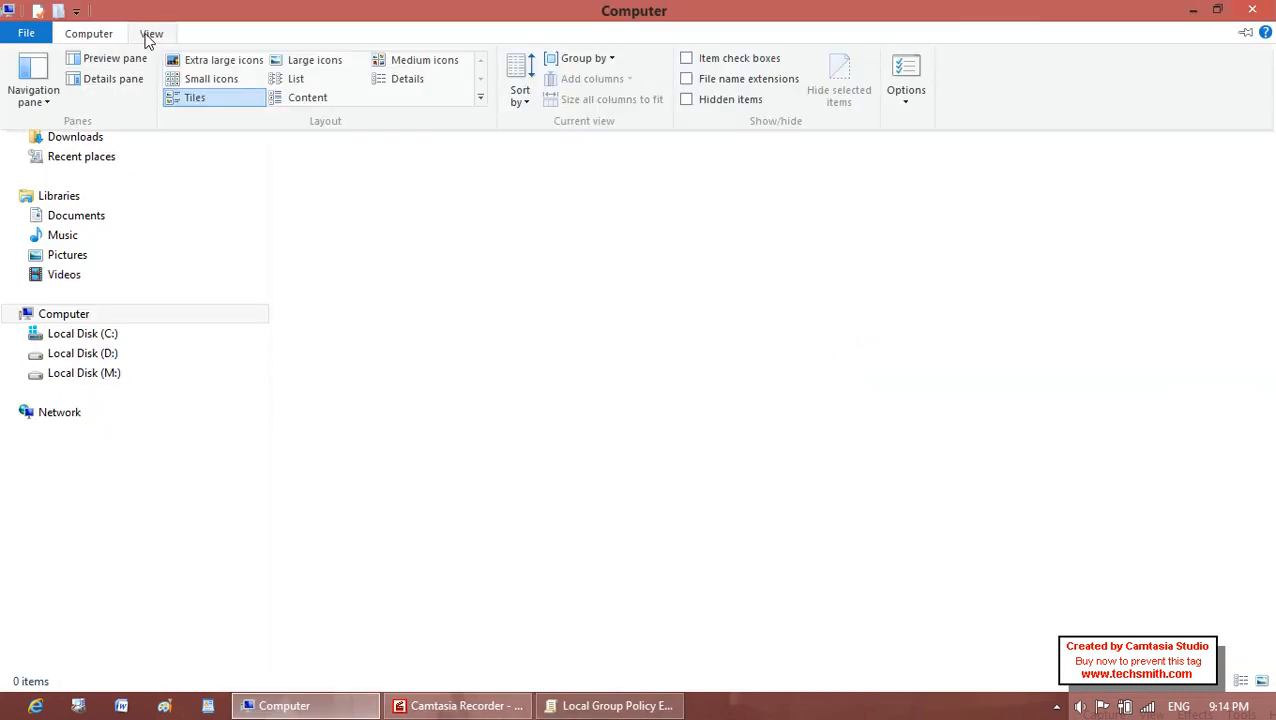
click(916, 80)
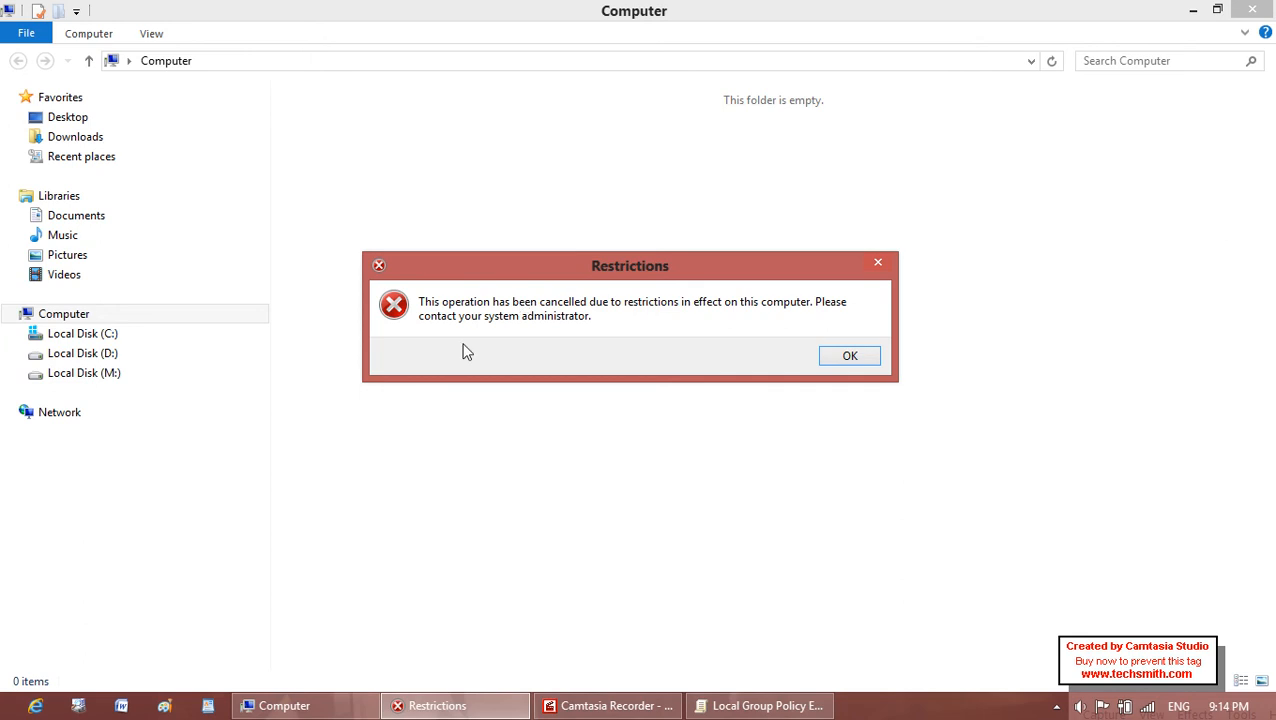
click(851, 360)
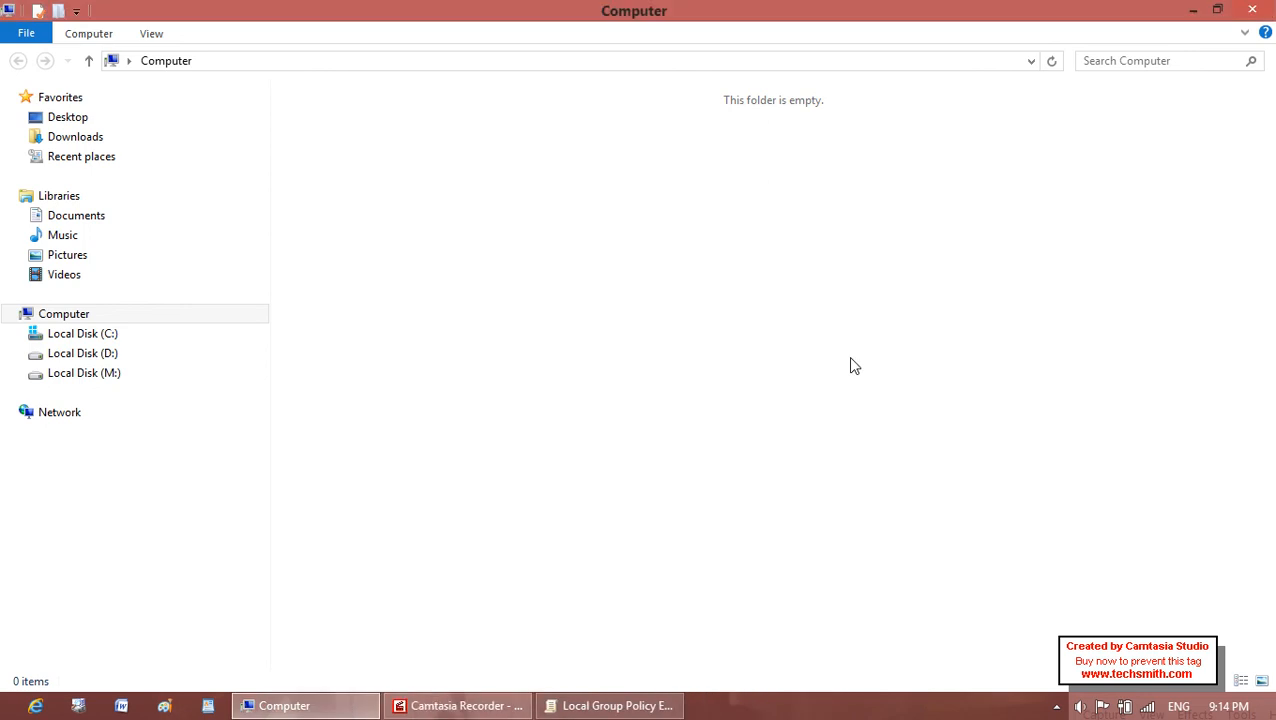
Set the policy Do not allow Folder Options to be opened from the Options button to Not Configured, apply it and close its settings.
click(612, 706)
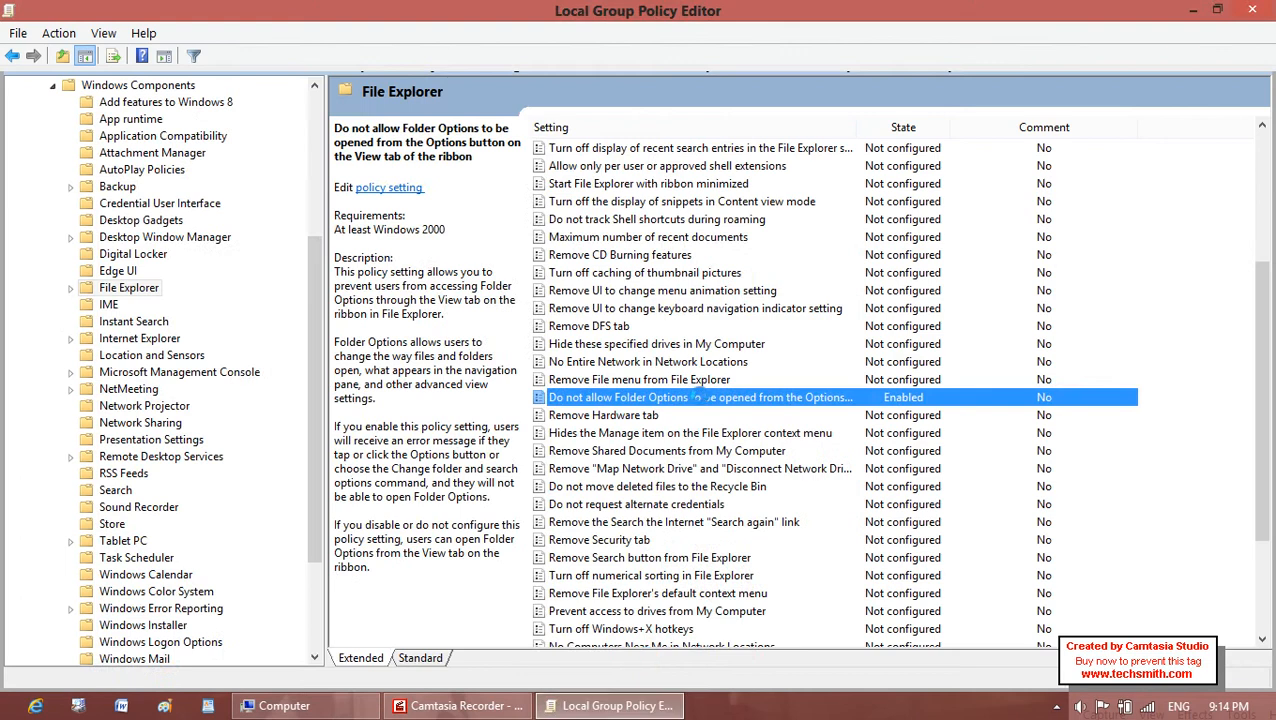
double_click(698, 400)
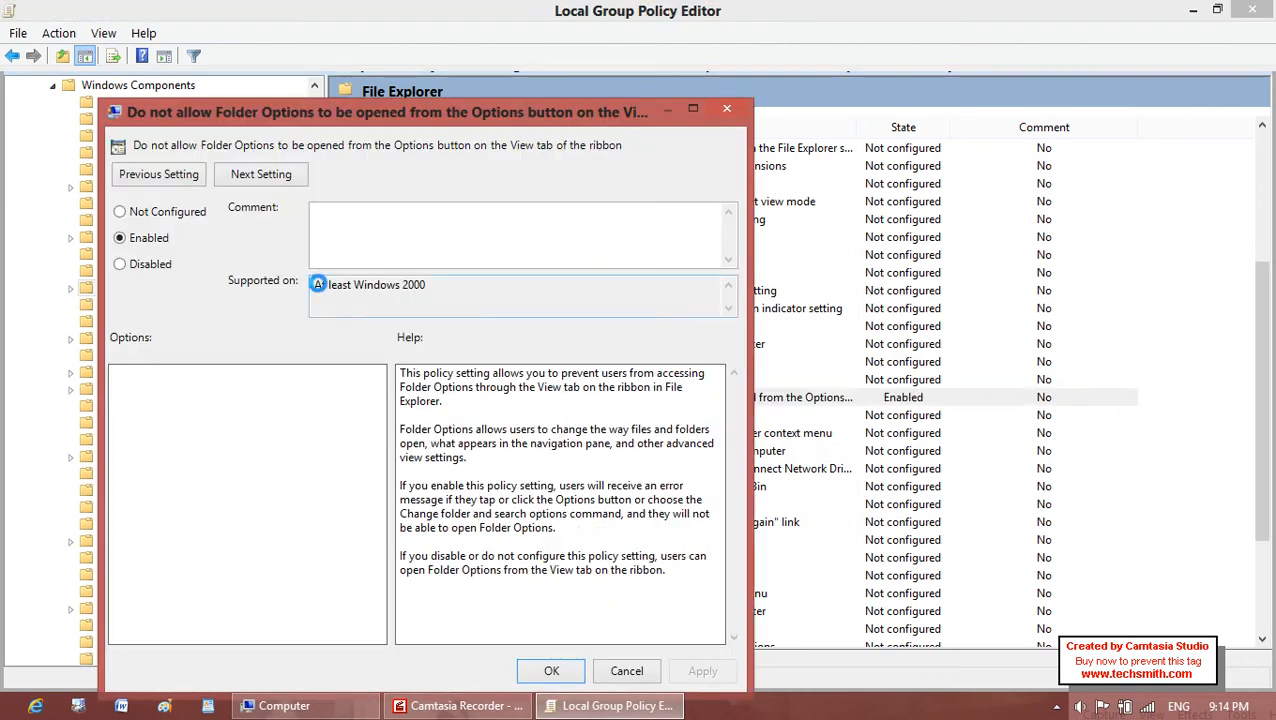
click(139, 211)
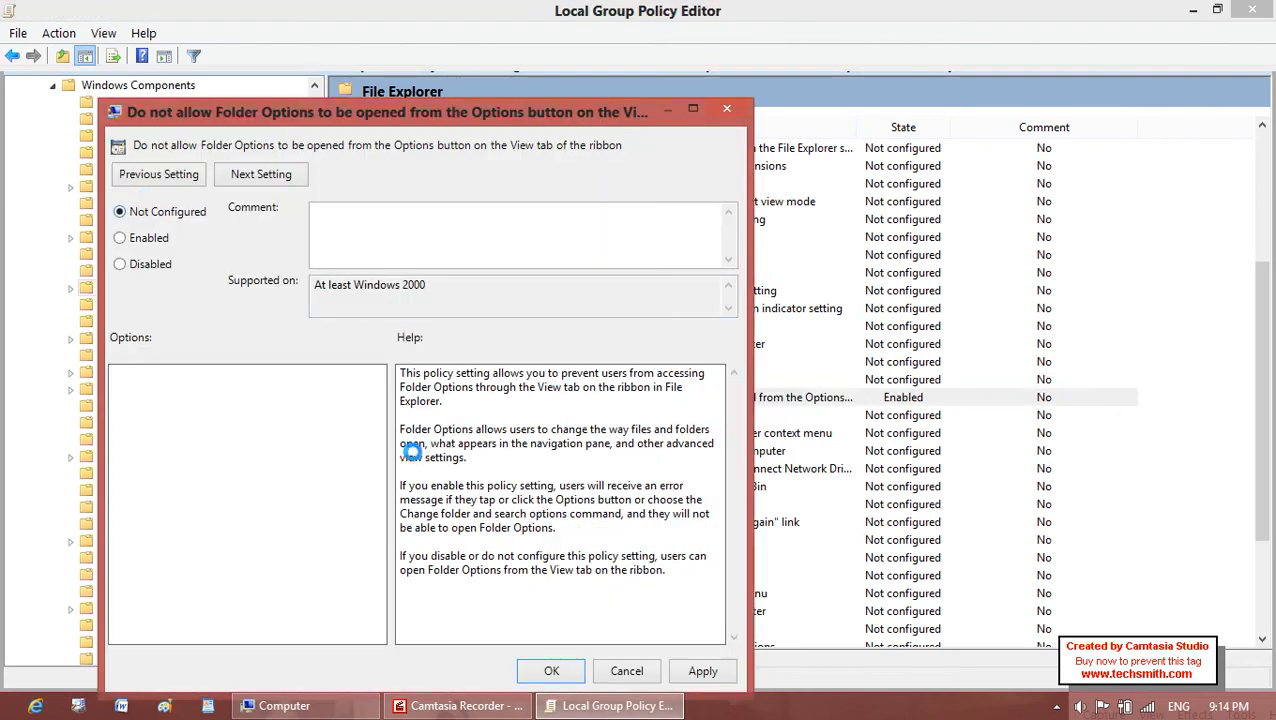
click(703, 671)
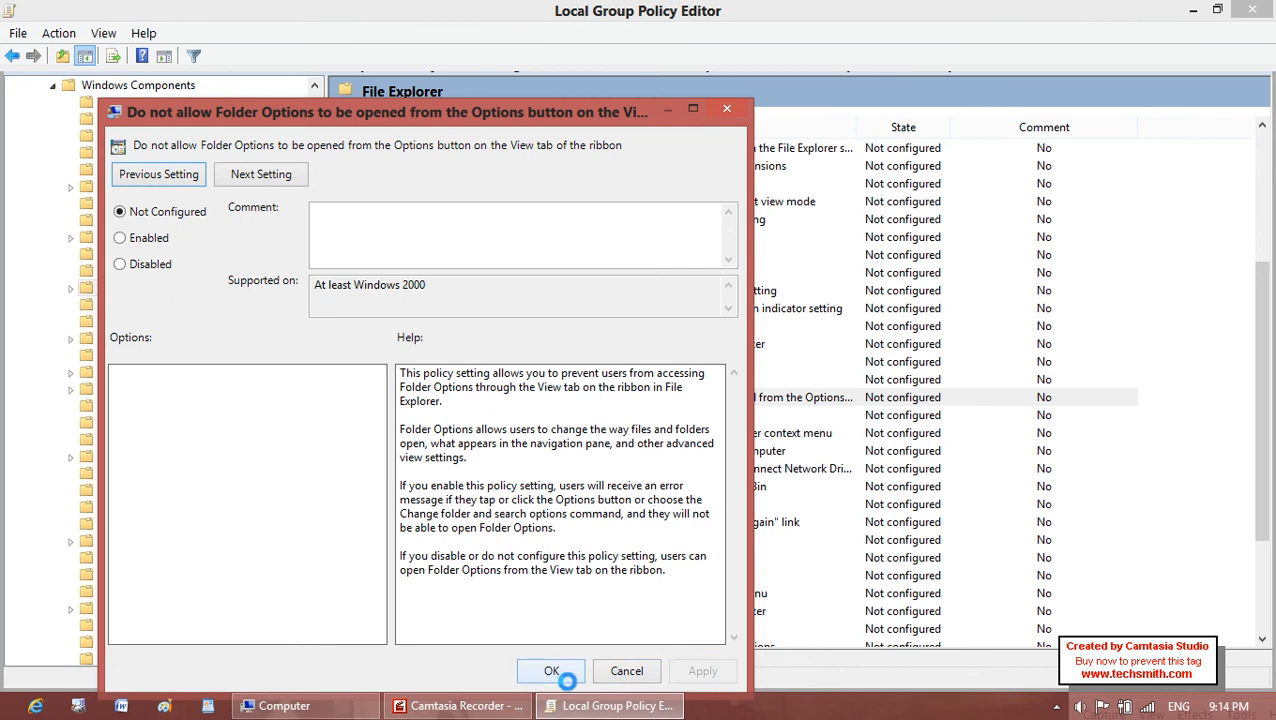
click(551, 671)
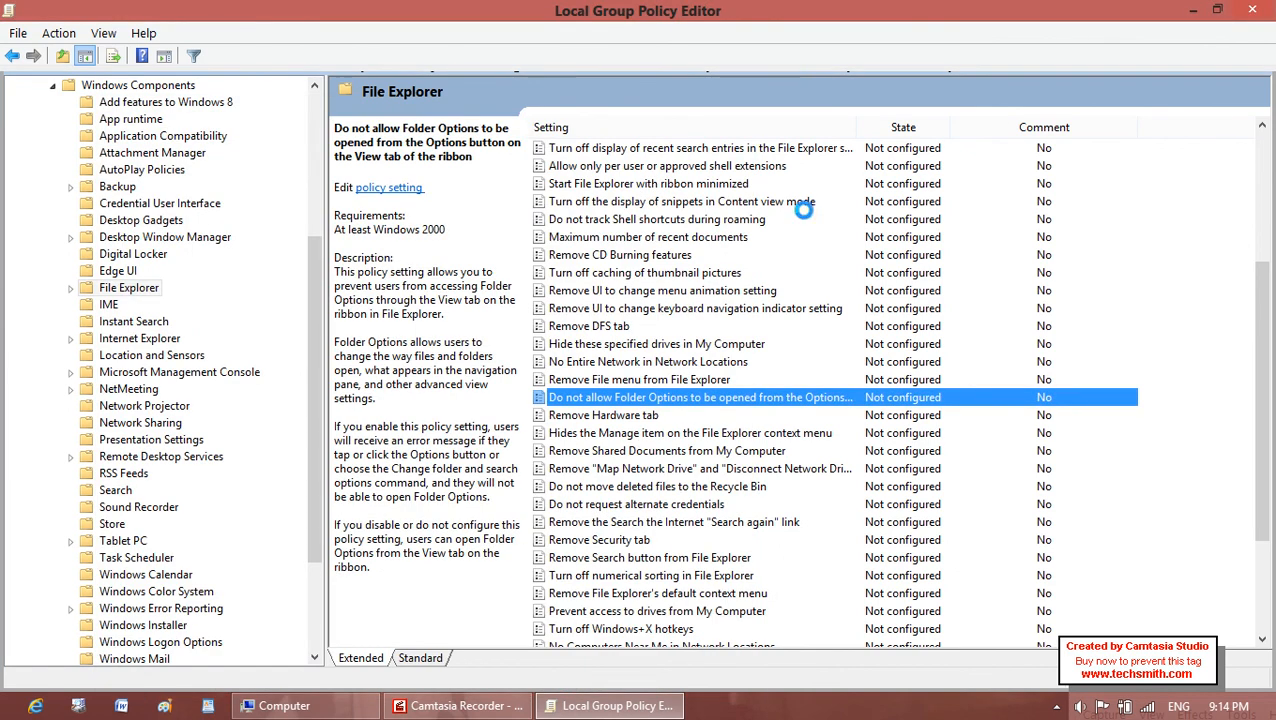
View Folder Options from a new Computer window, cancel the dialog and close the window.
click(103, 30)
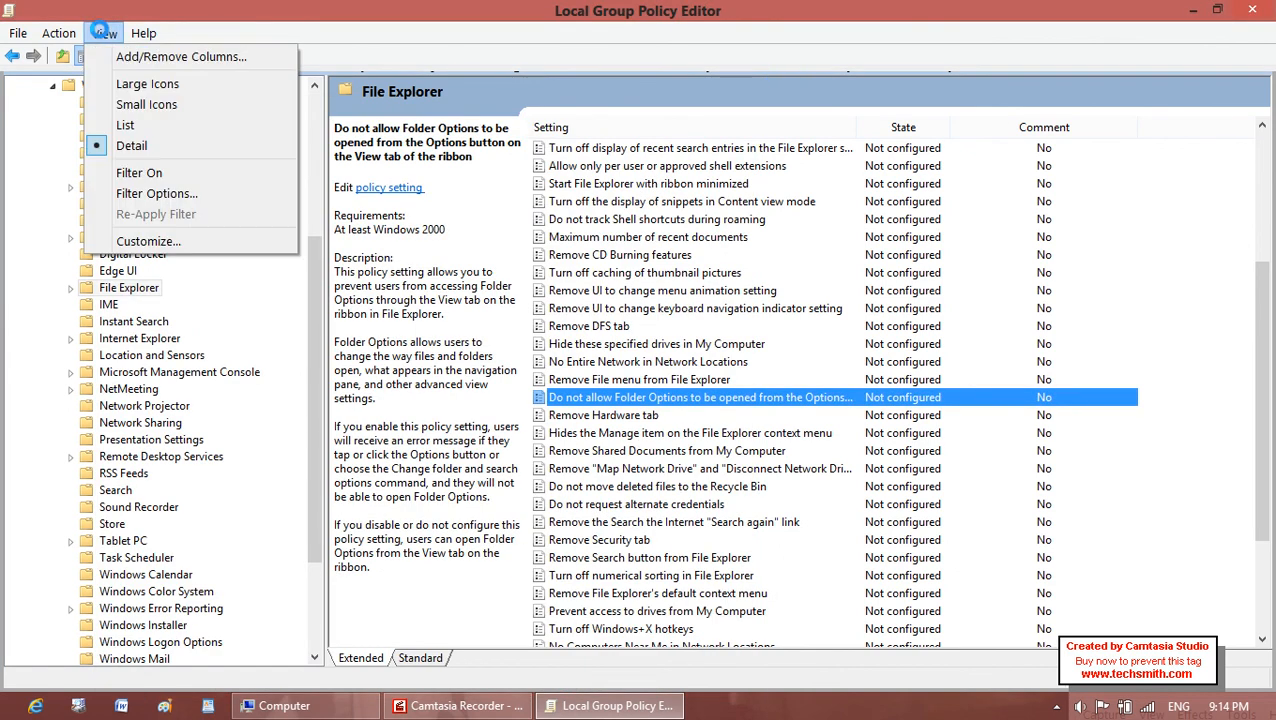
click(103, 30)
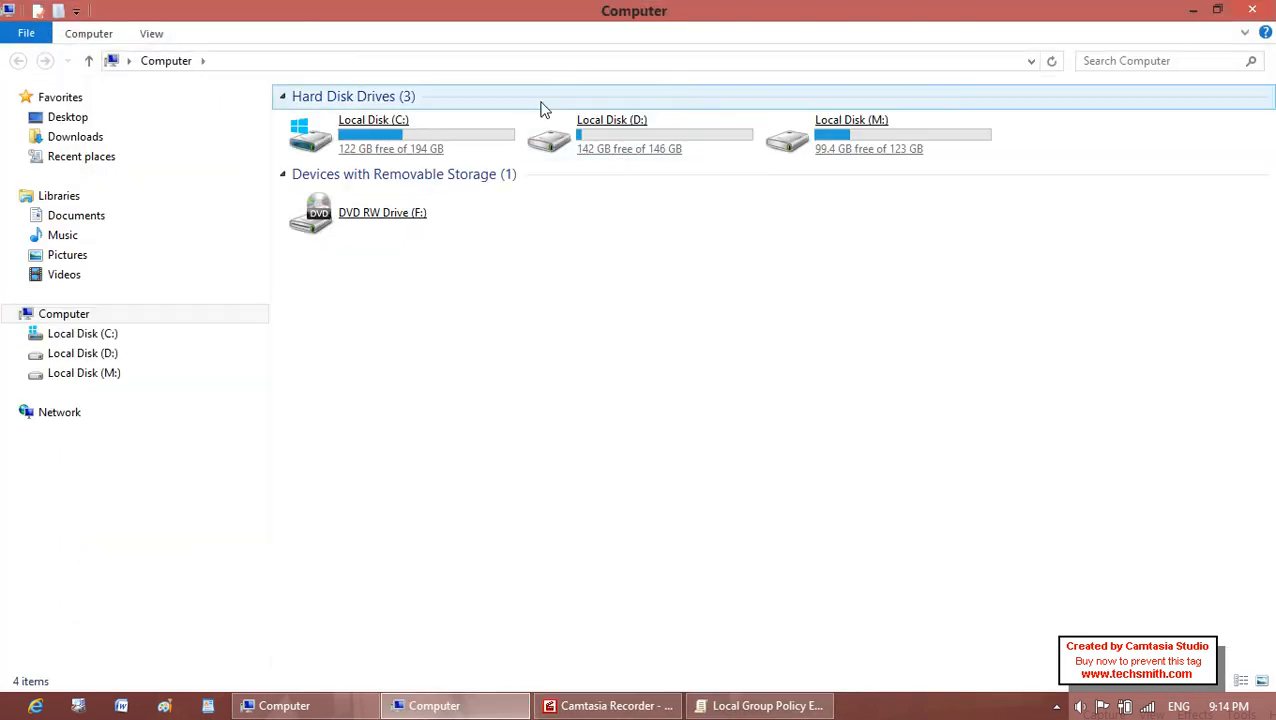
click(141, 36)
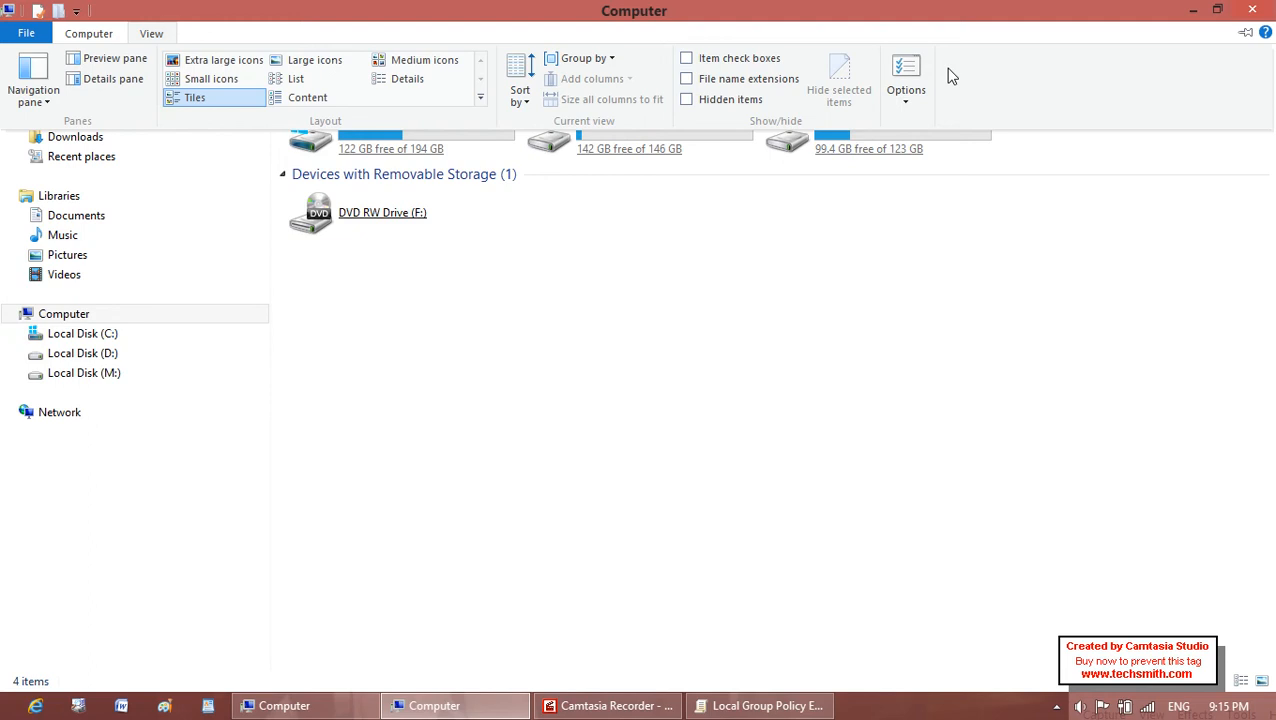
click(906, 78)
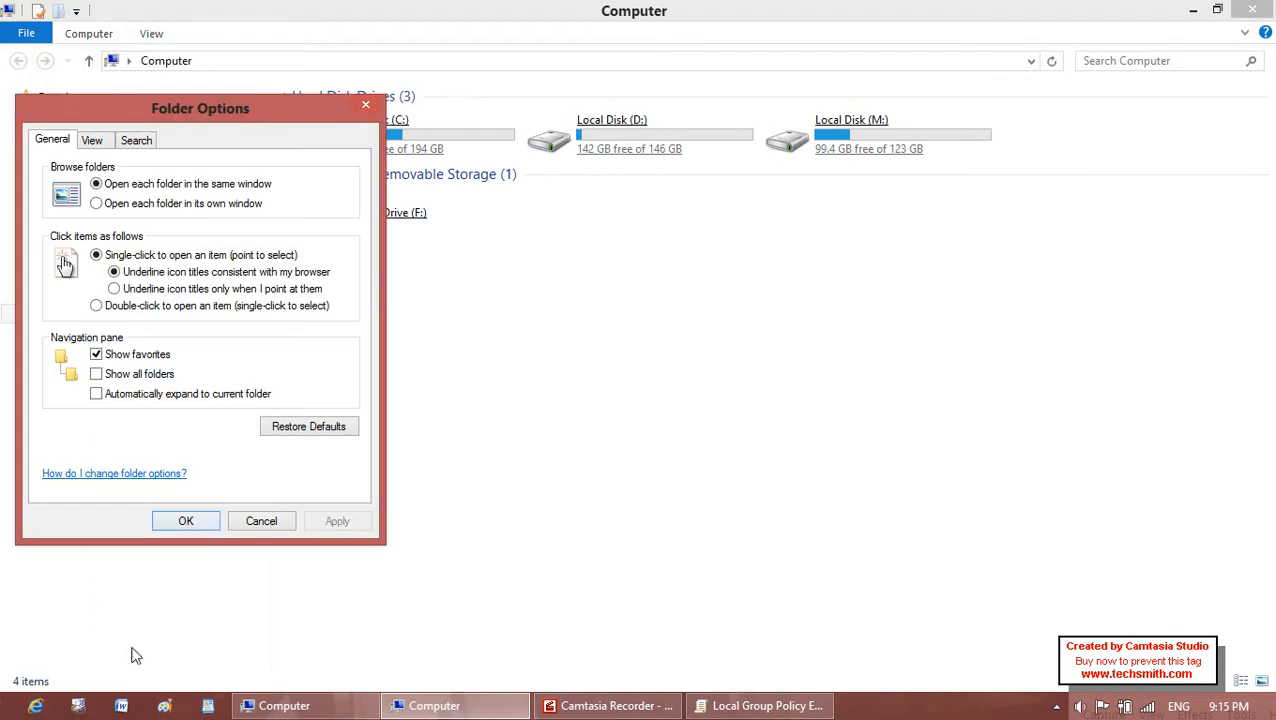
click(259, 521)
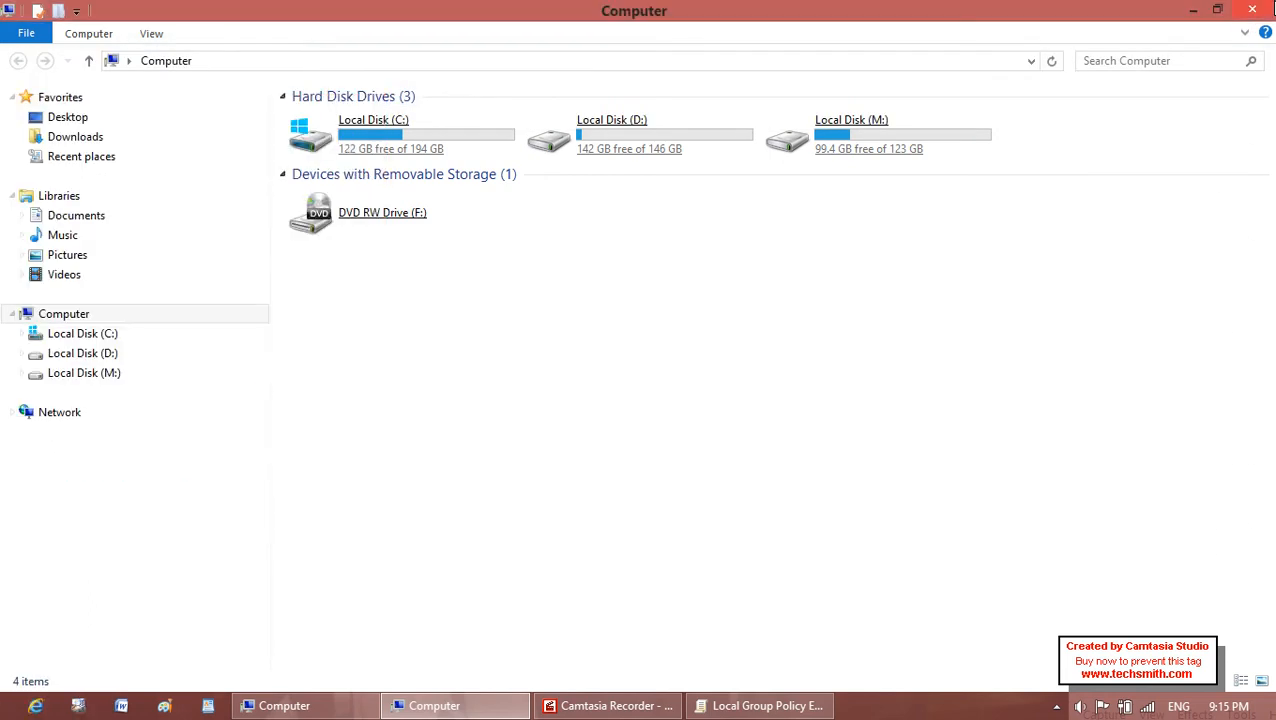
click(1256, 9)
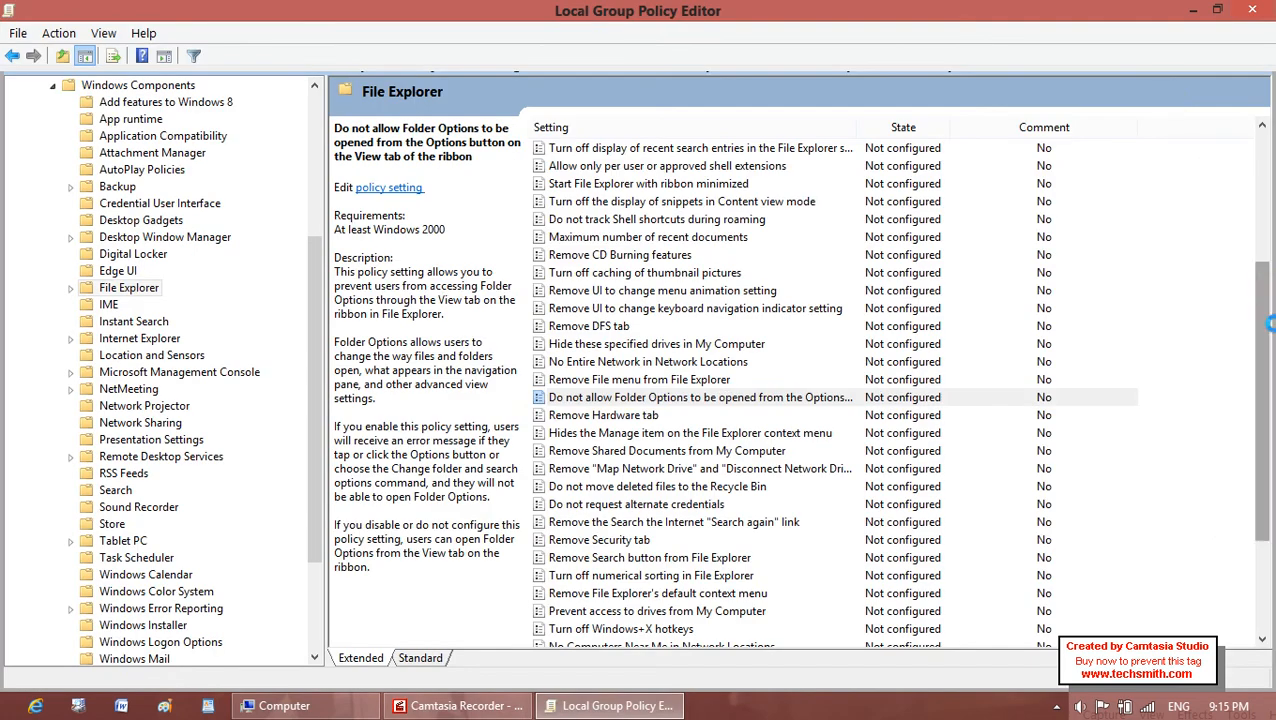
Enable the Maximum allowed Recycle Bin size policy with a maximum size of 0, apply it and close its settings.
drag(1265, 284, 1251, 494)
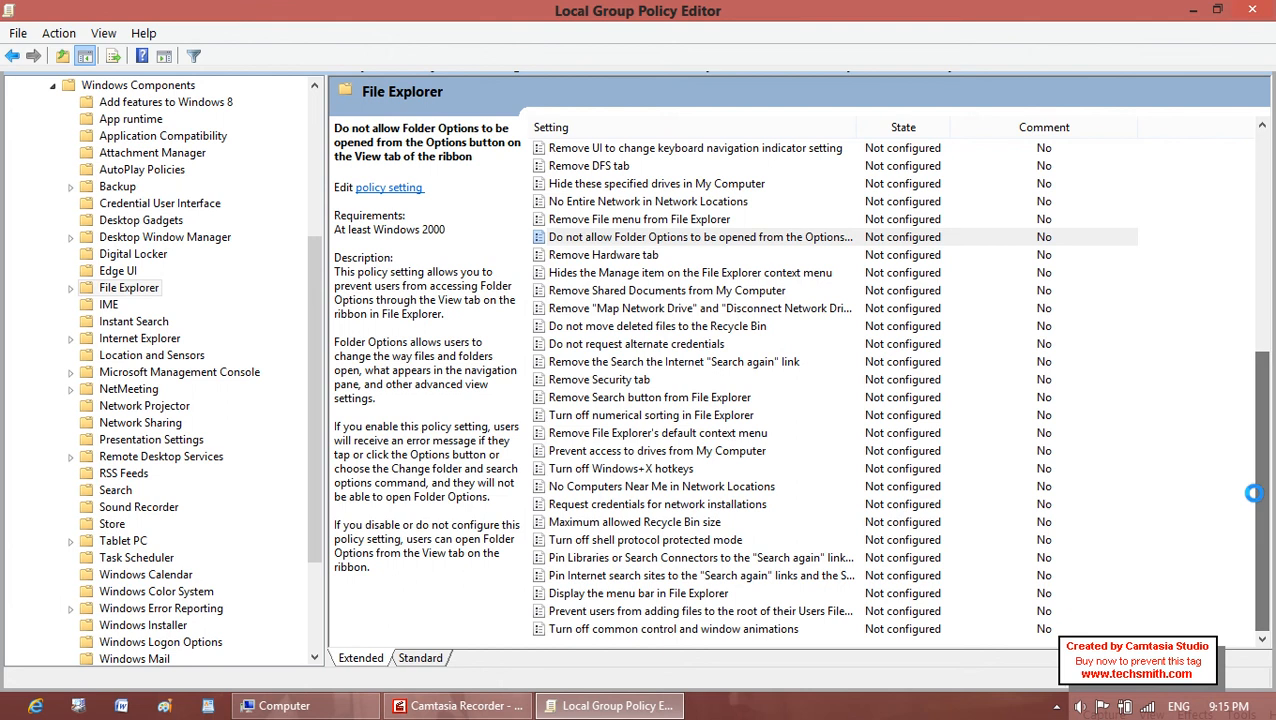
click(688, 521)
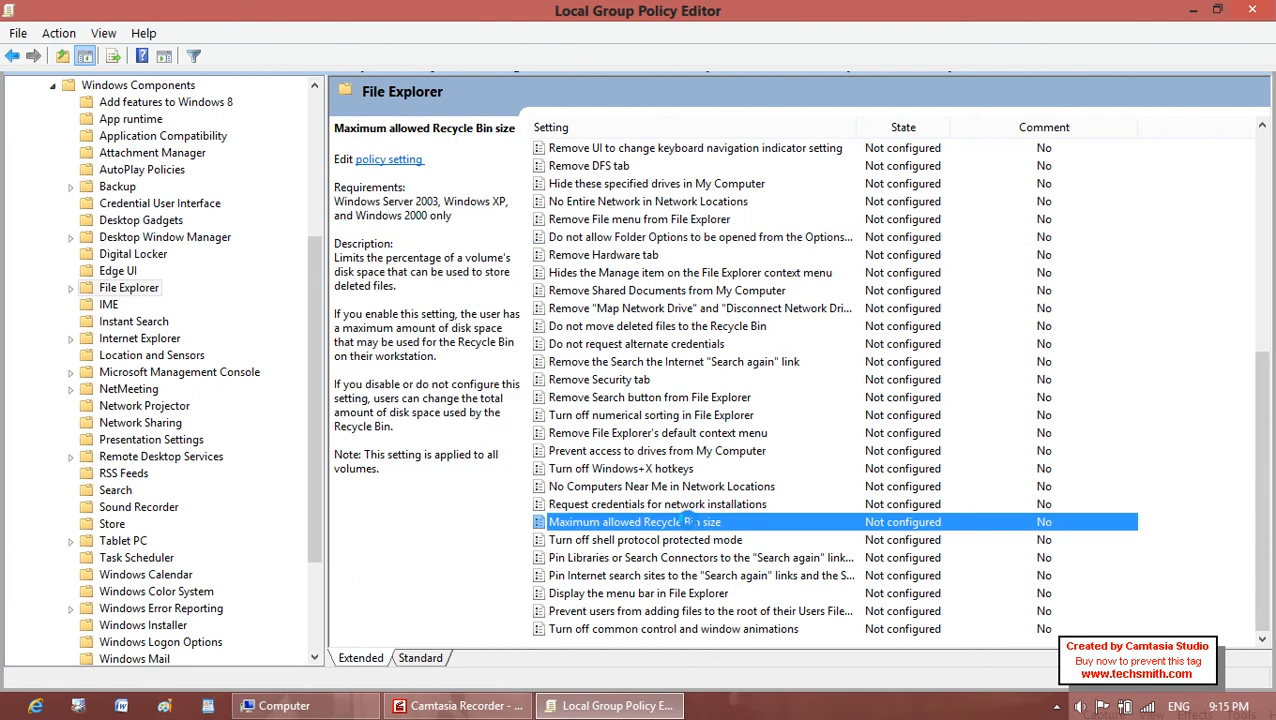
double_click(688, 521)
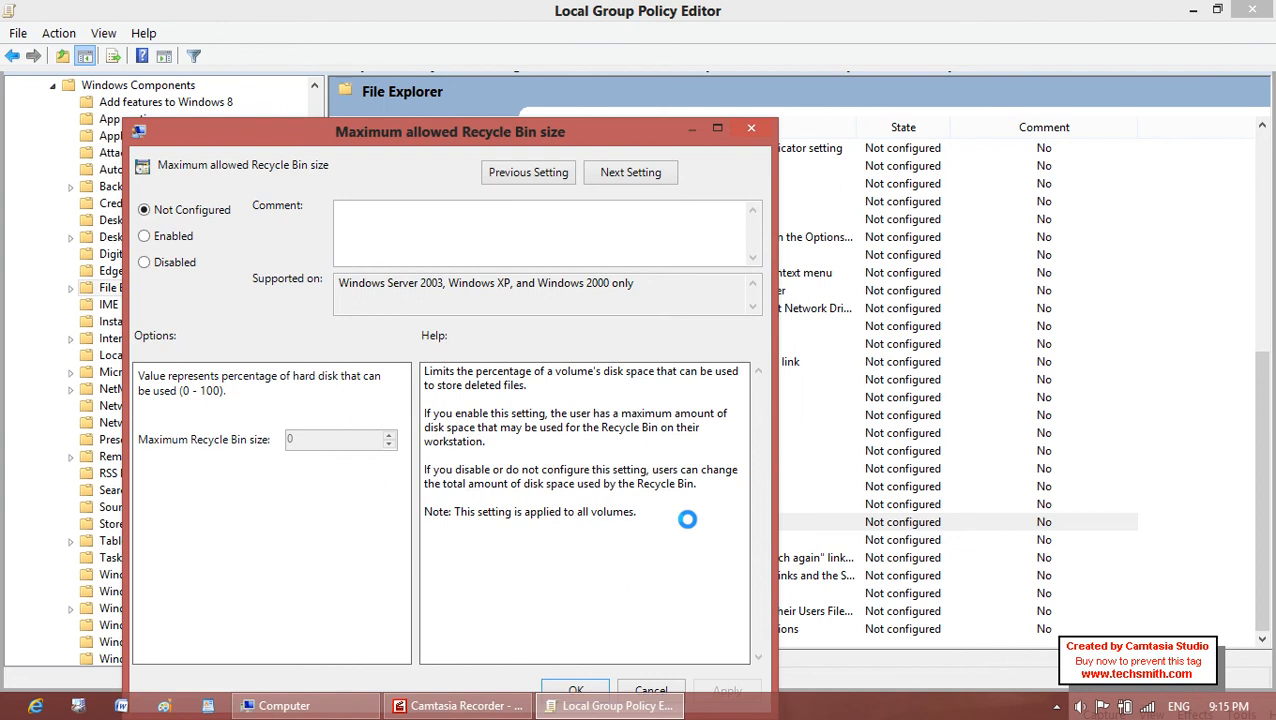
click(148, 237)
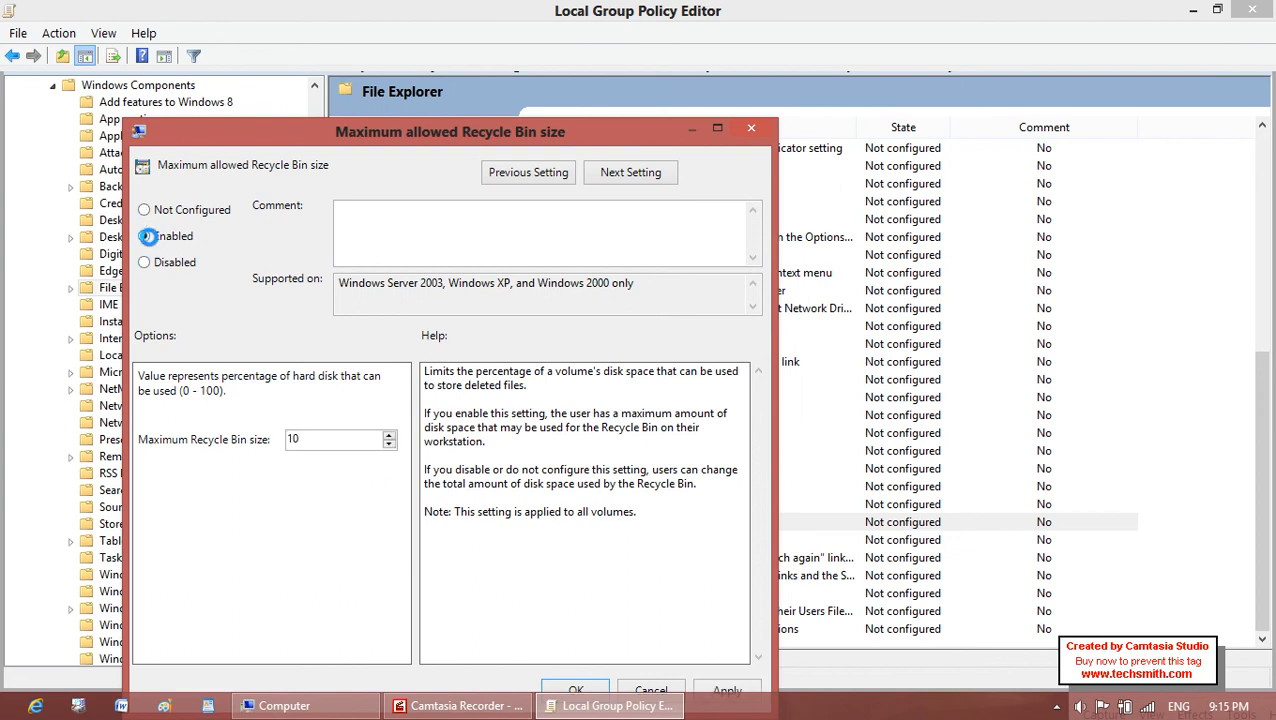
click(319, 441)
click(293, 436)
key(BackSpace)
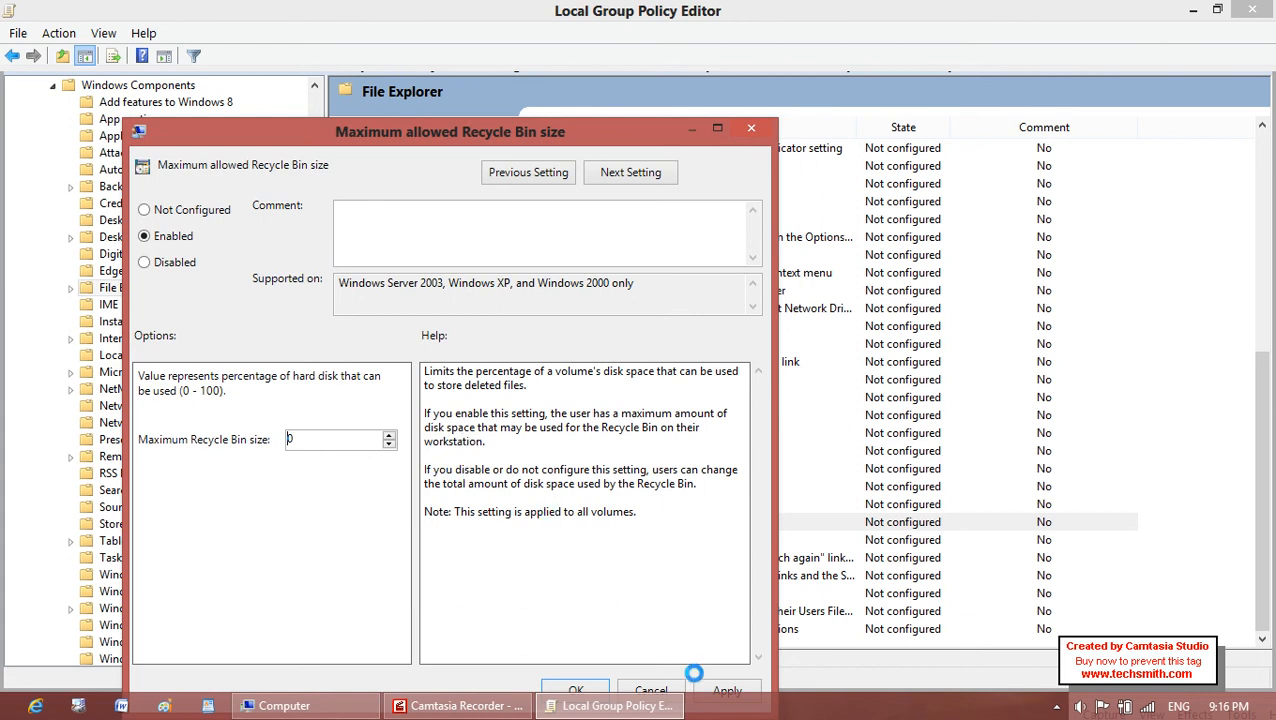
click(714, 688)
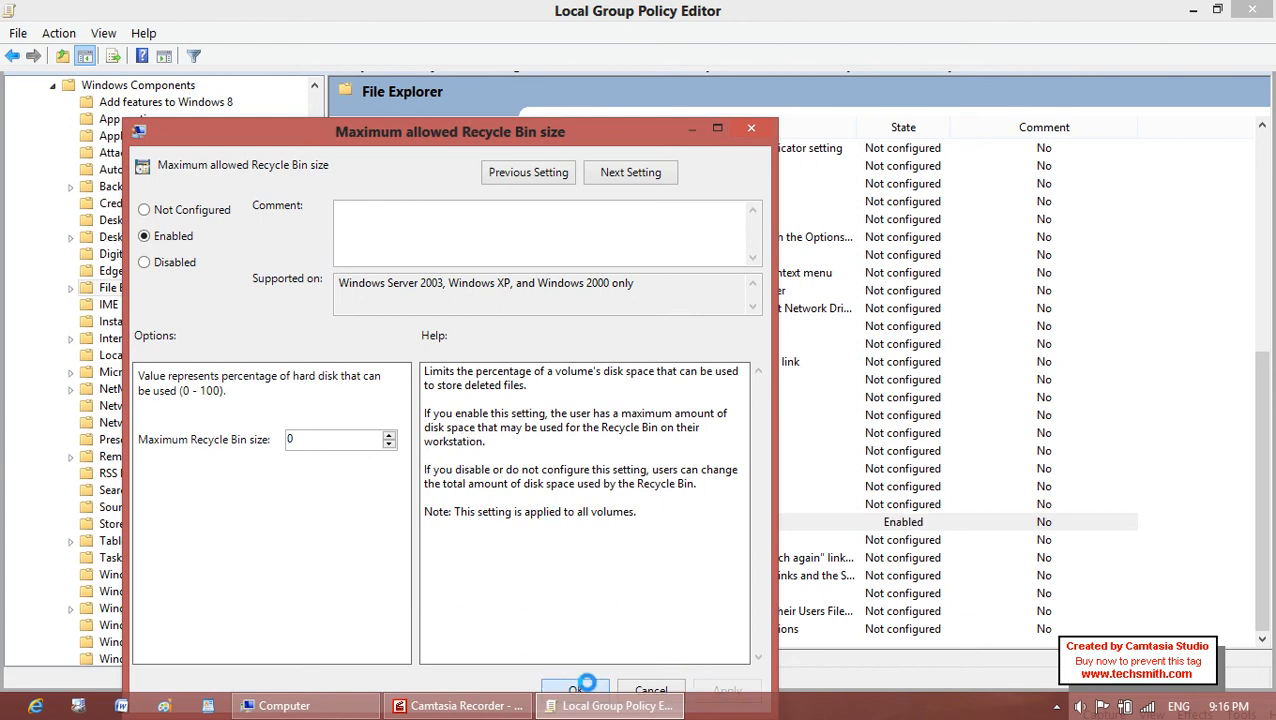
click(580, 688)
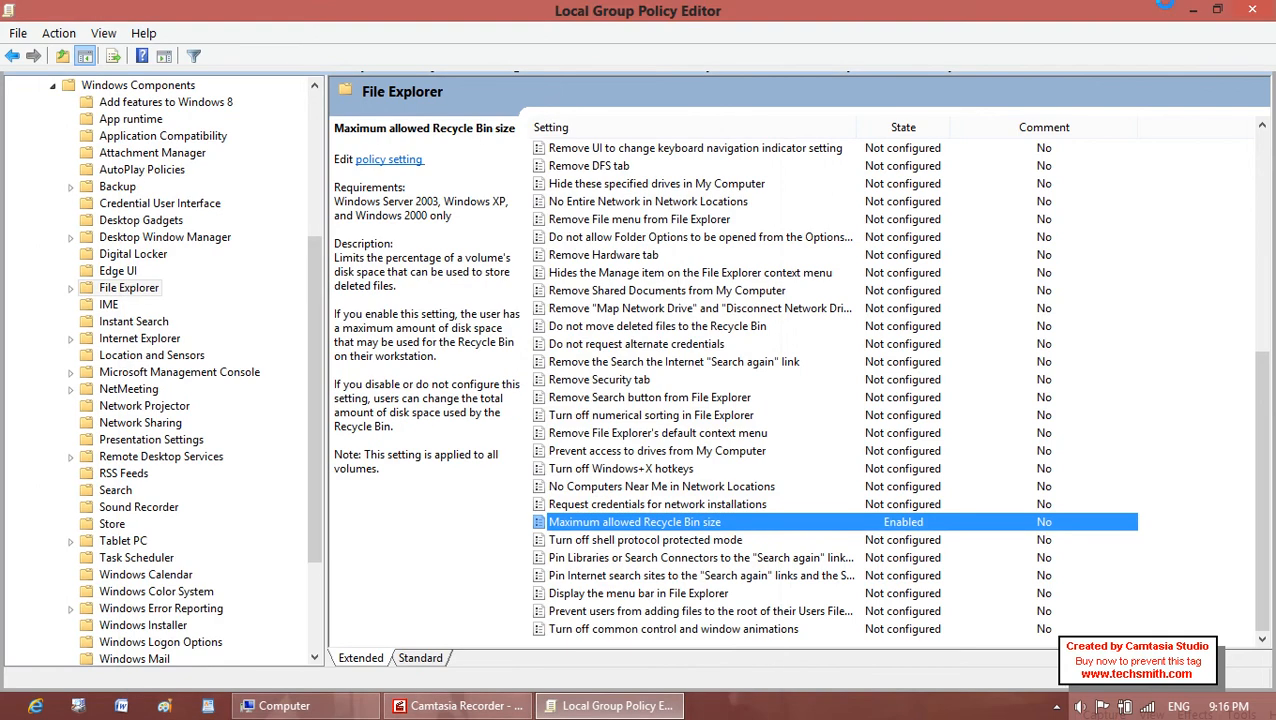
Minimize the policy editor and Computer windows and permanently empty the Recycle Bin on the desktop.
click(1190, 10)
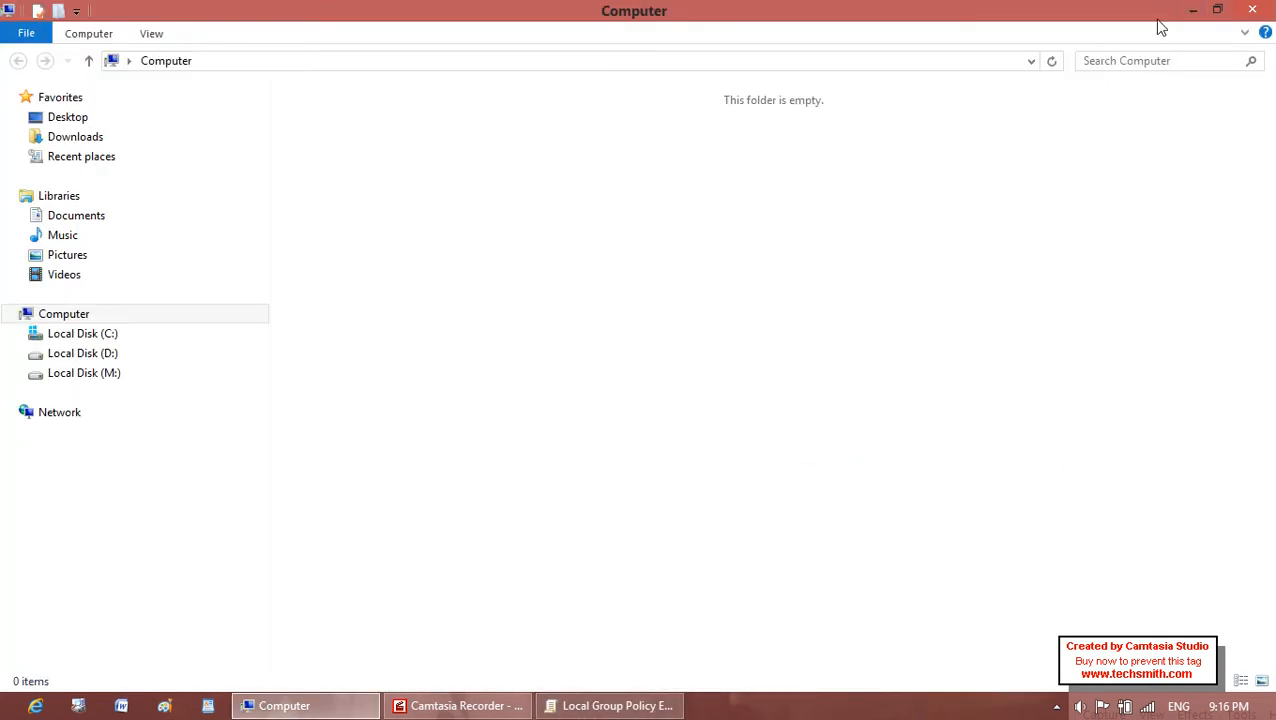
click(1189, 12)
right_click(868, 285)
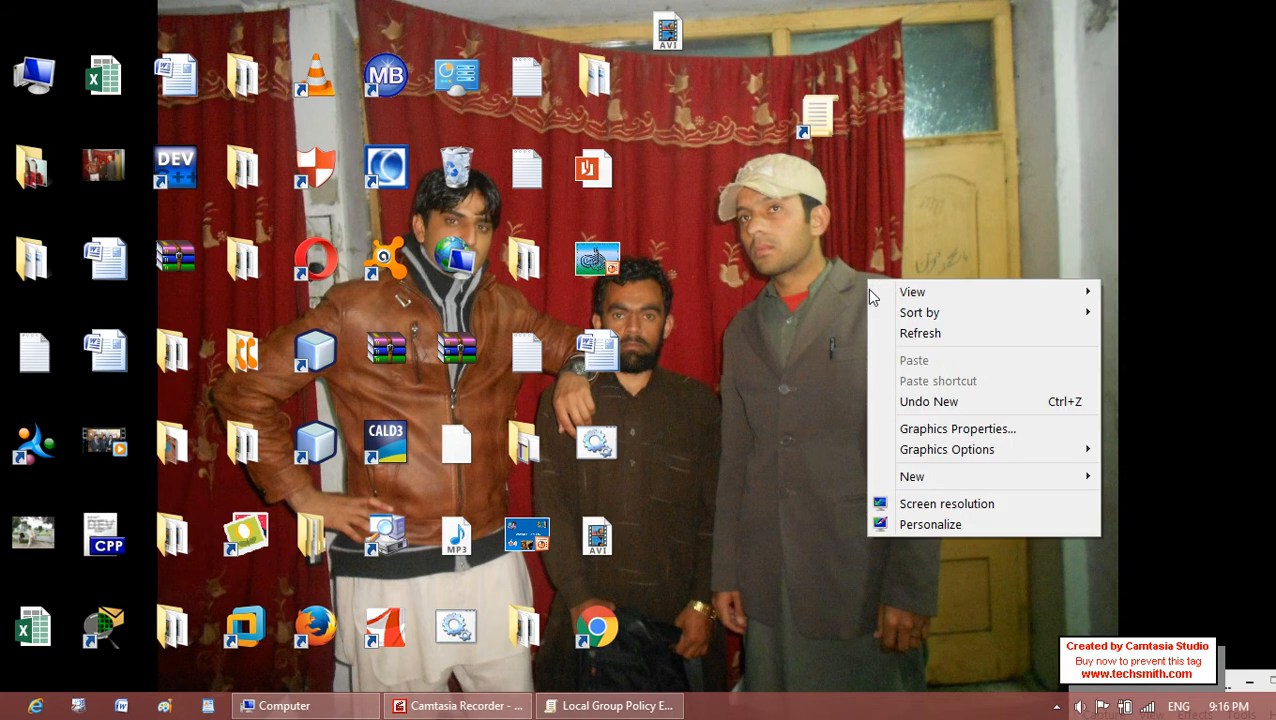
mouse_move(868, 291)
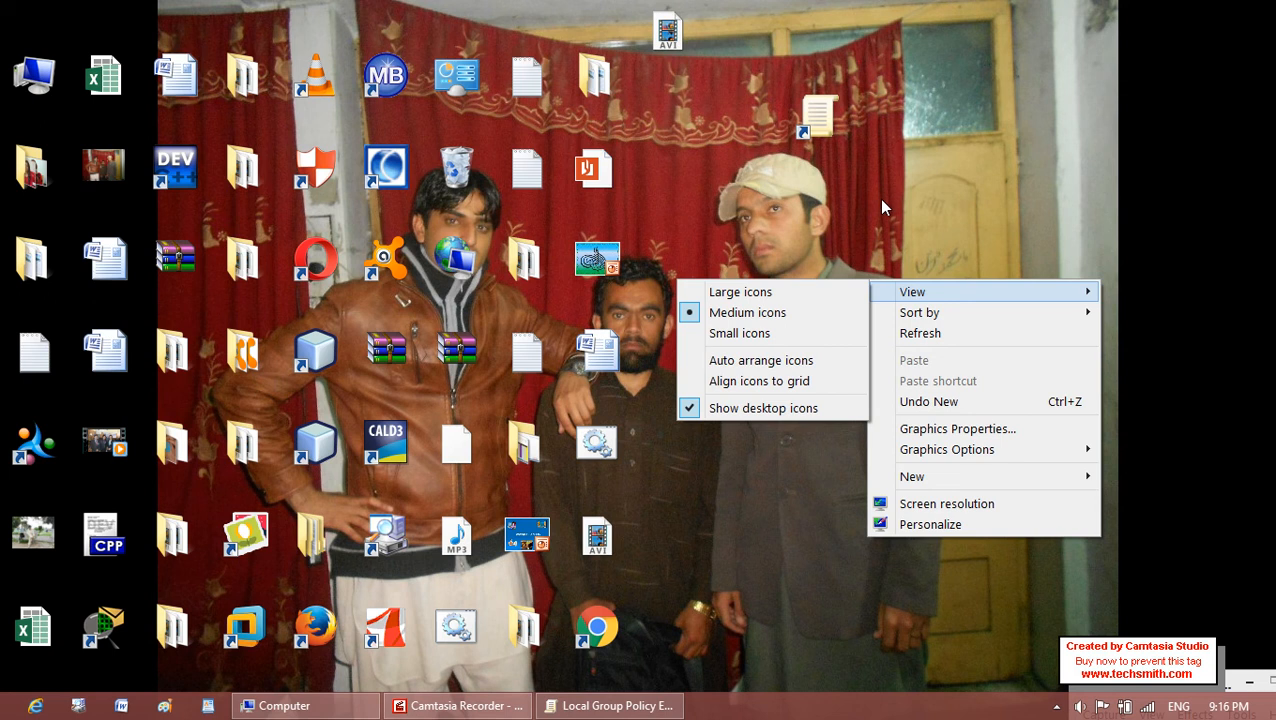
right_click(462, 172)
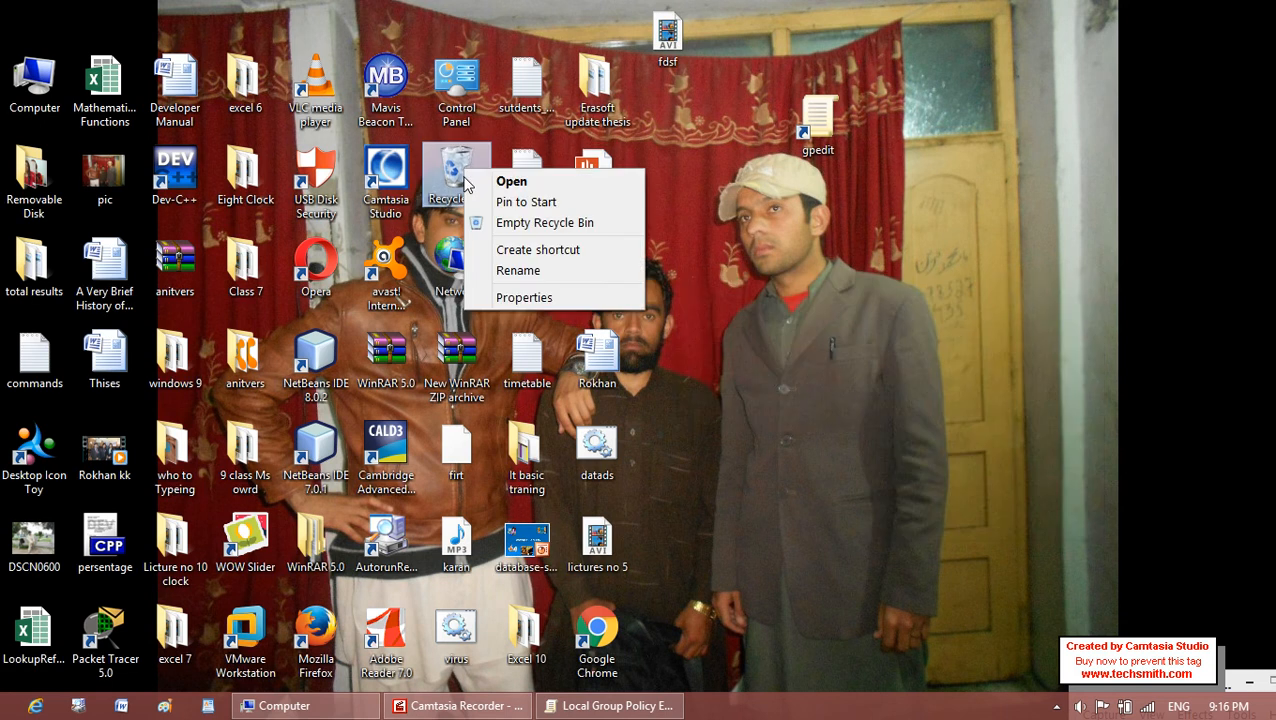
click(545, 222)
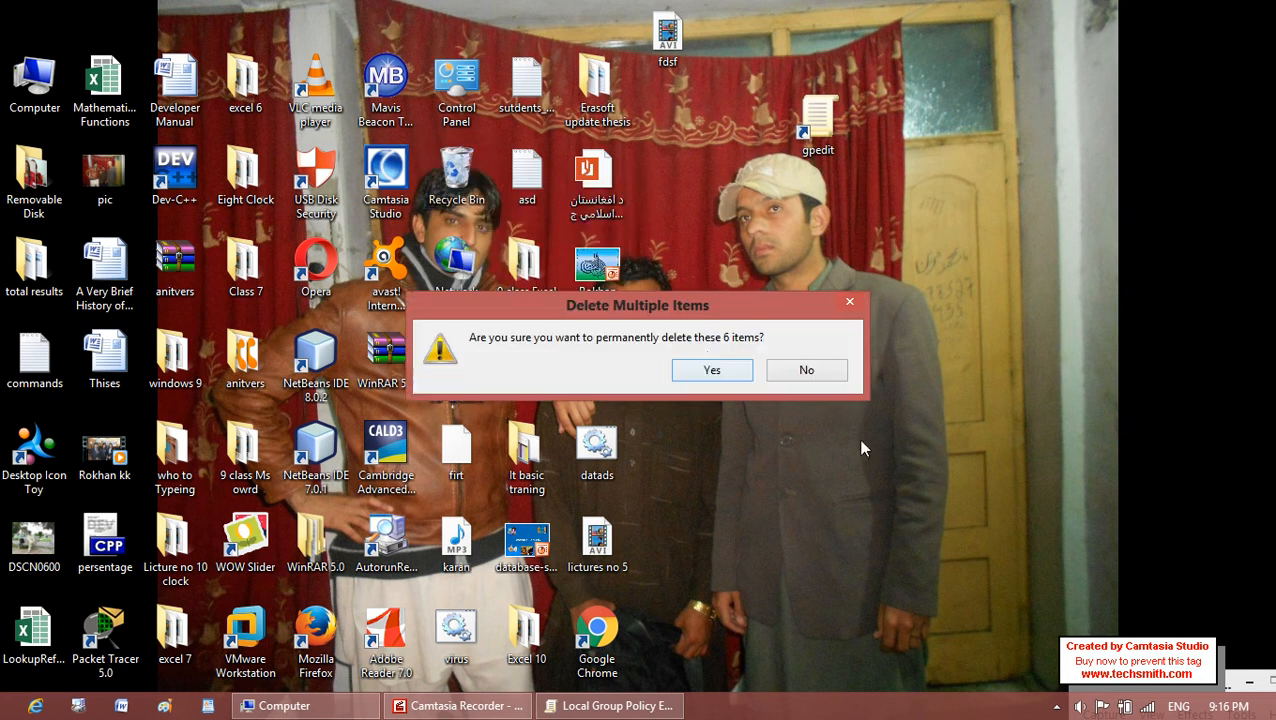
click(710, 366)
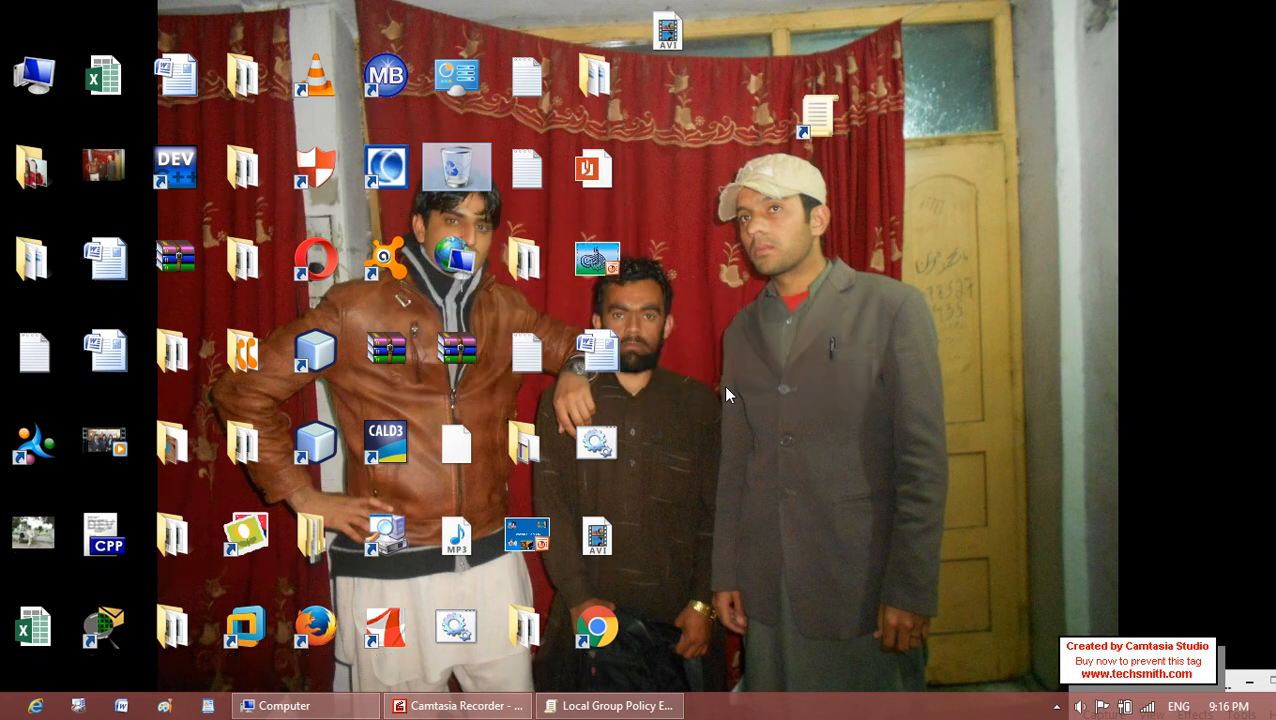
Create a folder on the desktop with the default name, then open it and close its window twice.
right_click(726, 394)
mouse_move(891, 569)
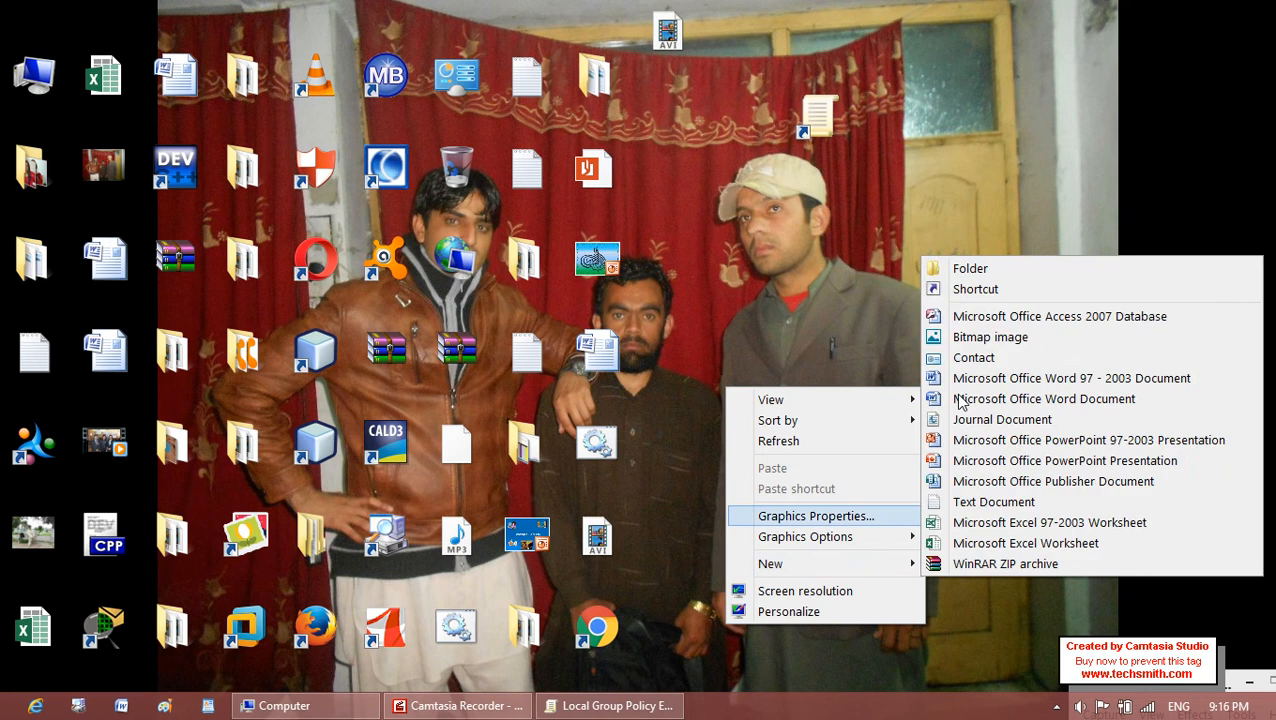
click(970, 269)
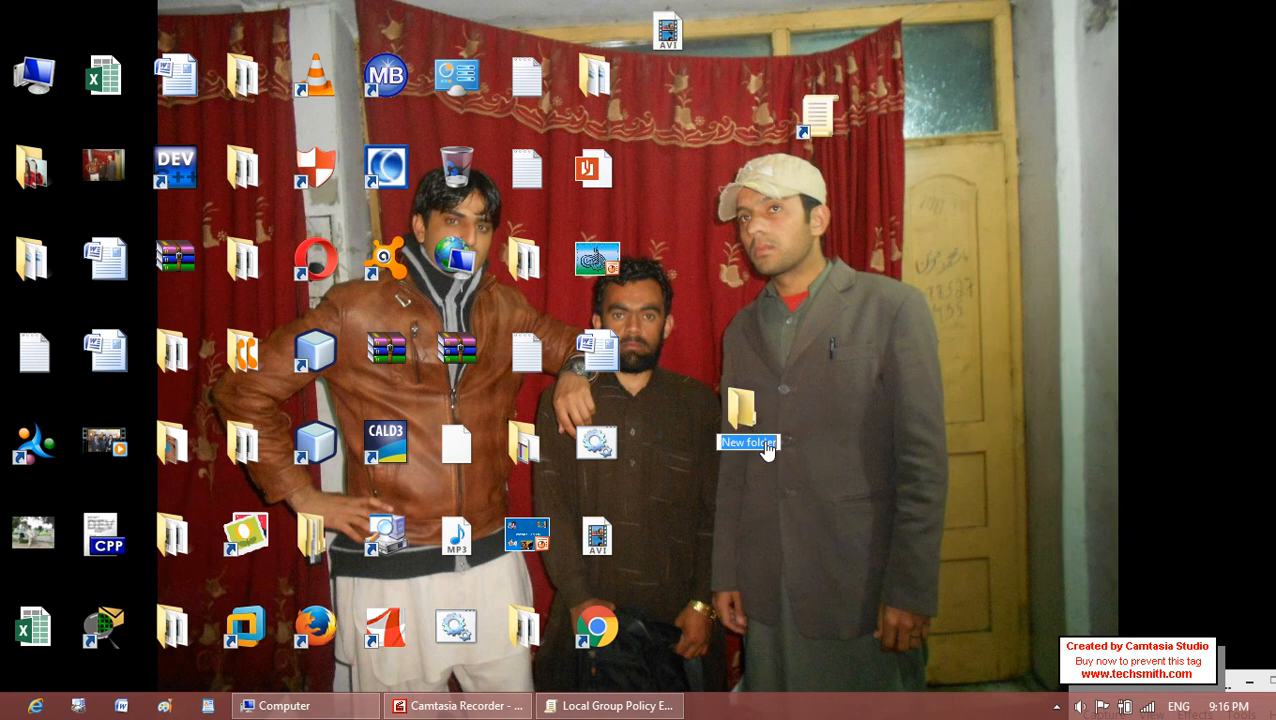
key(Return)
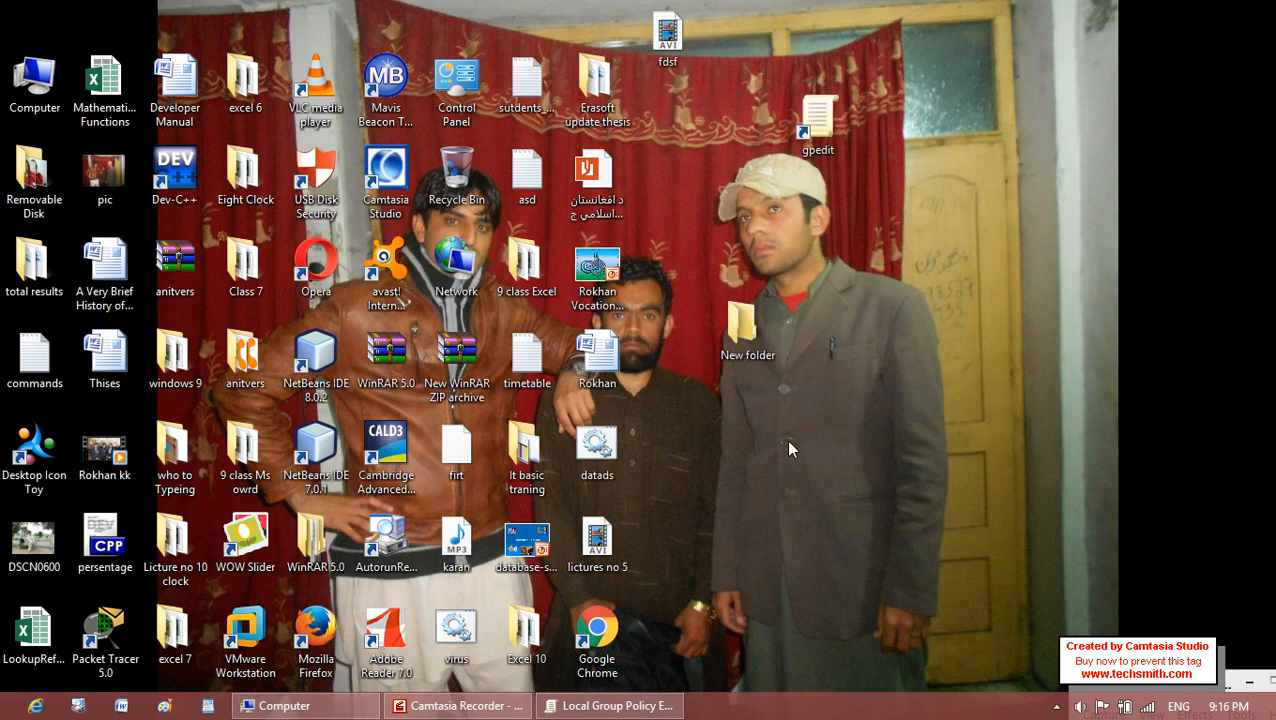
double_click(750, 335)
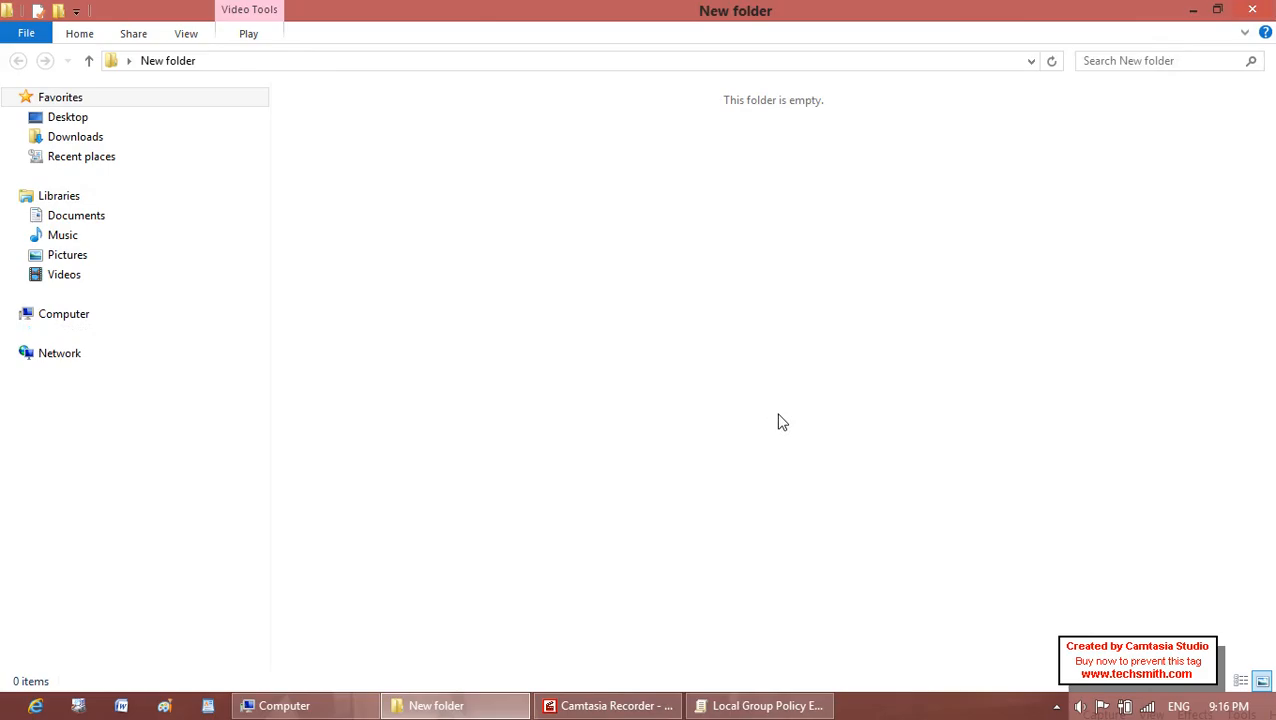
key(alt+F4)
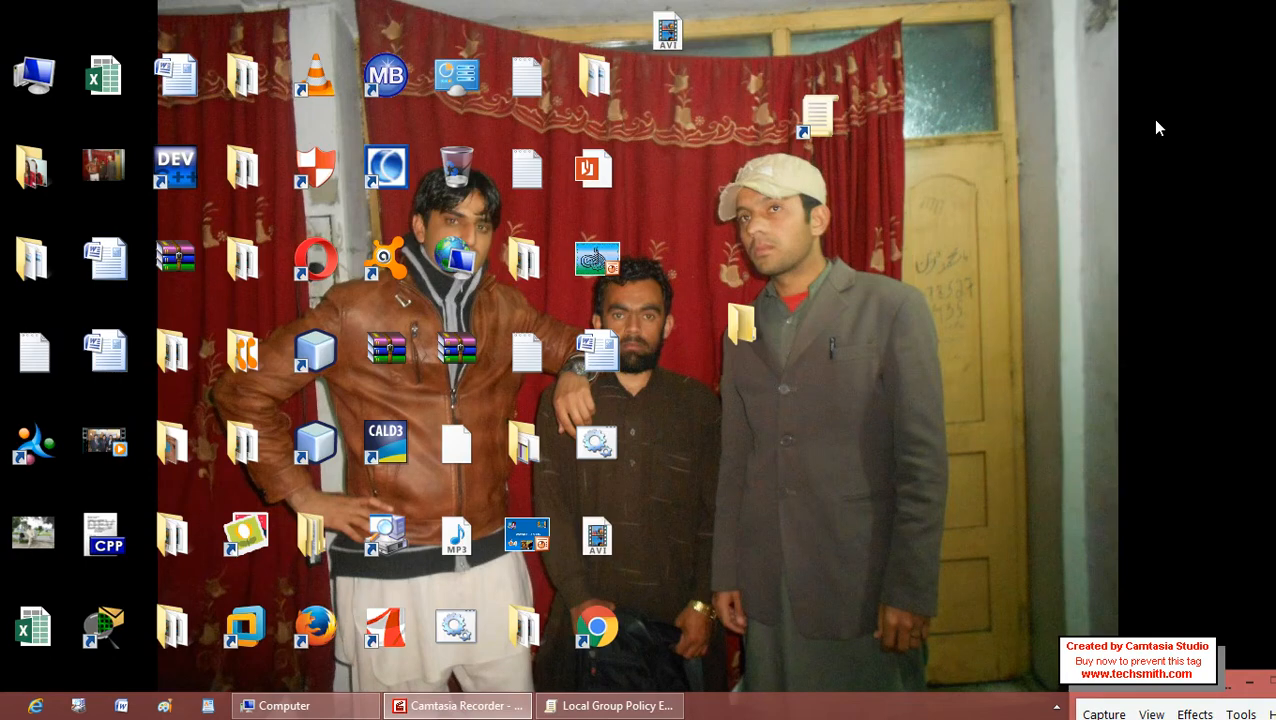
double_click(775, 322)
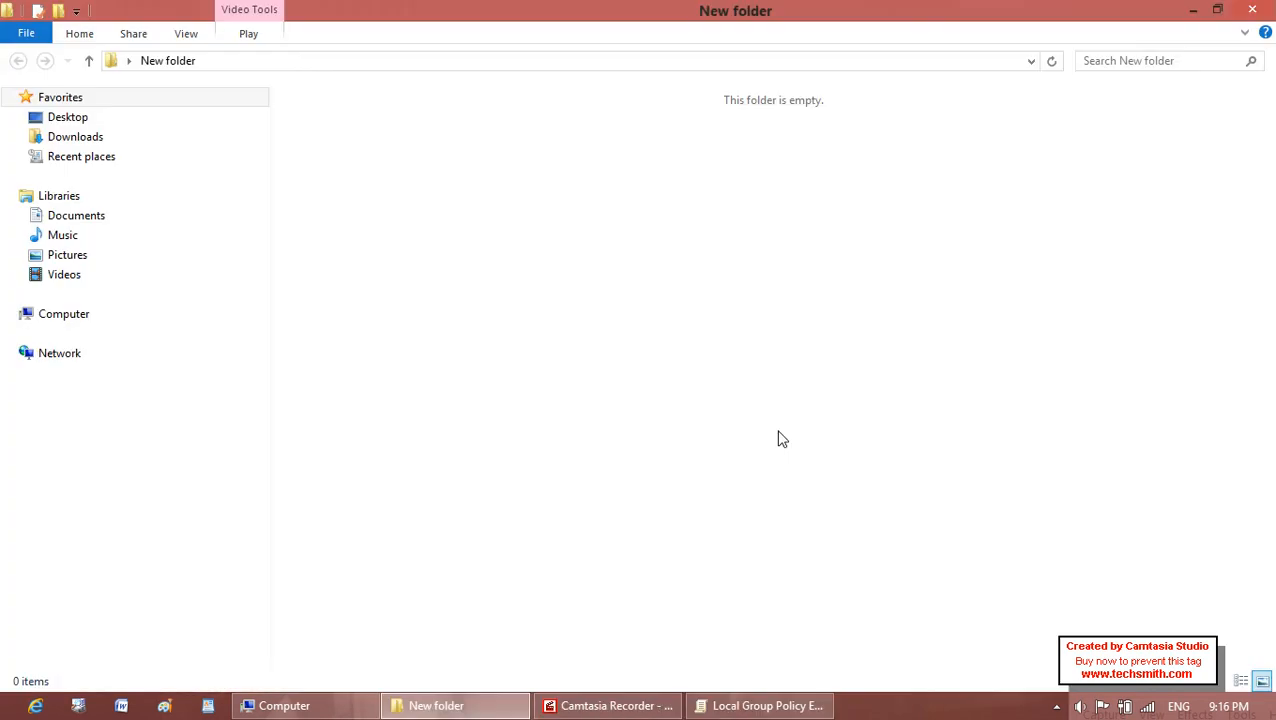
click(1252, 9)
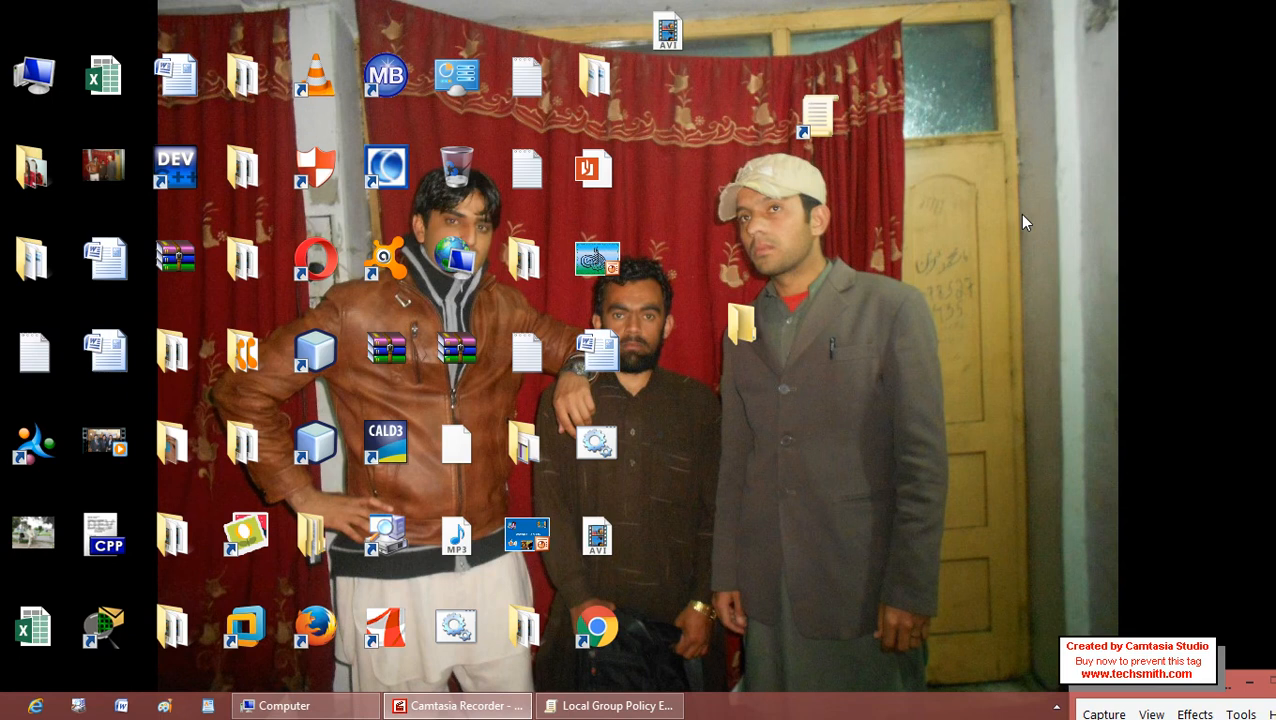
Fill the free desktop space with about a dozen additional copies of the new folder.
click(871, 454)
key(ctrl+shift+n)
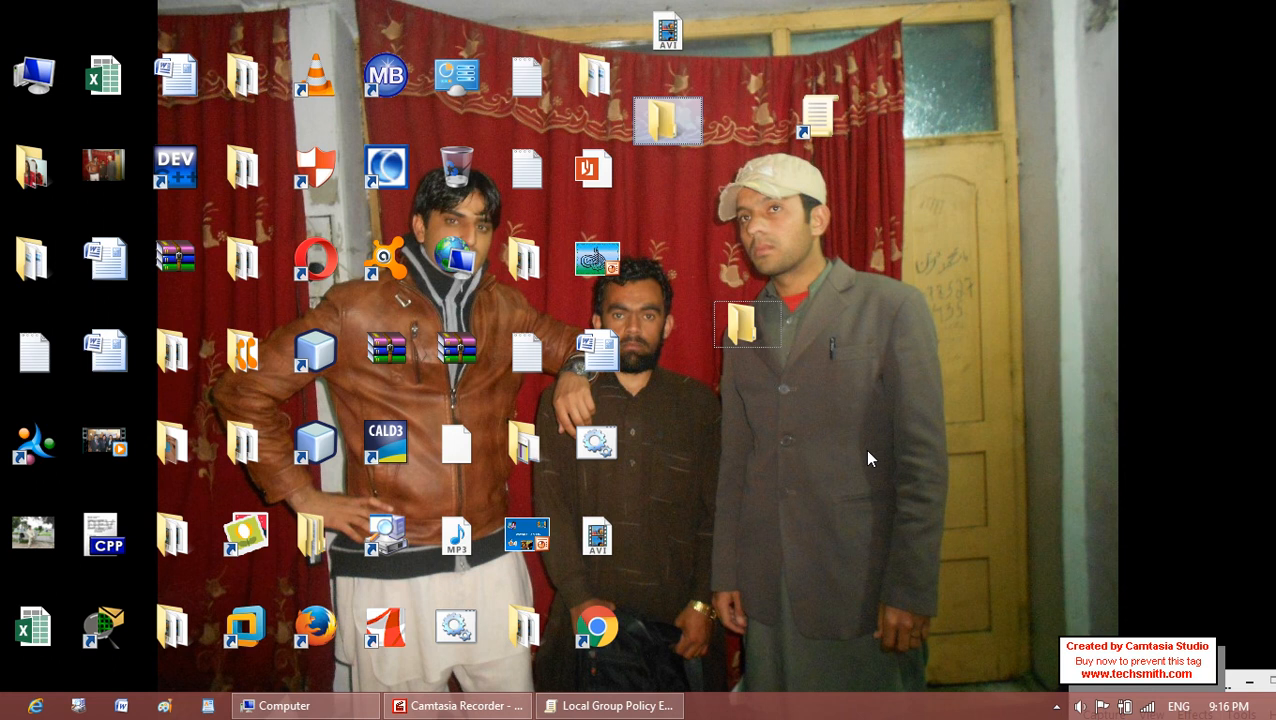
key(ctrl+shift+n)
key(ctrl+shift+n)
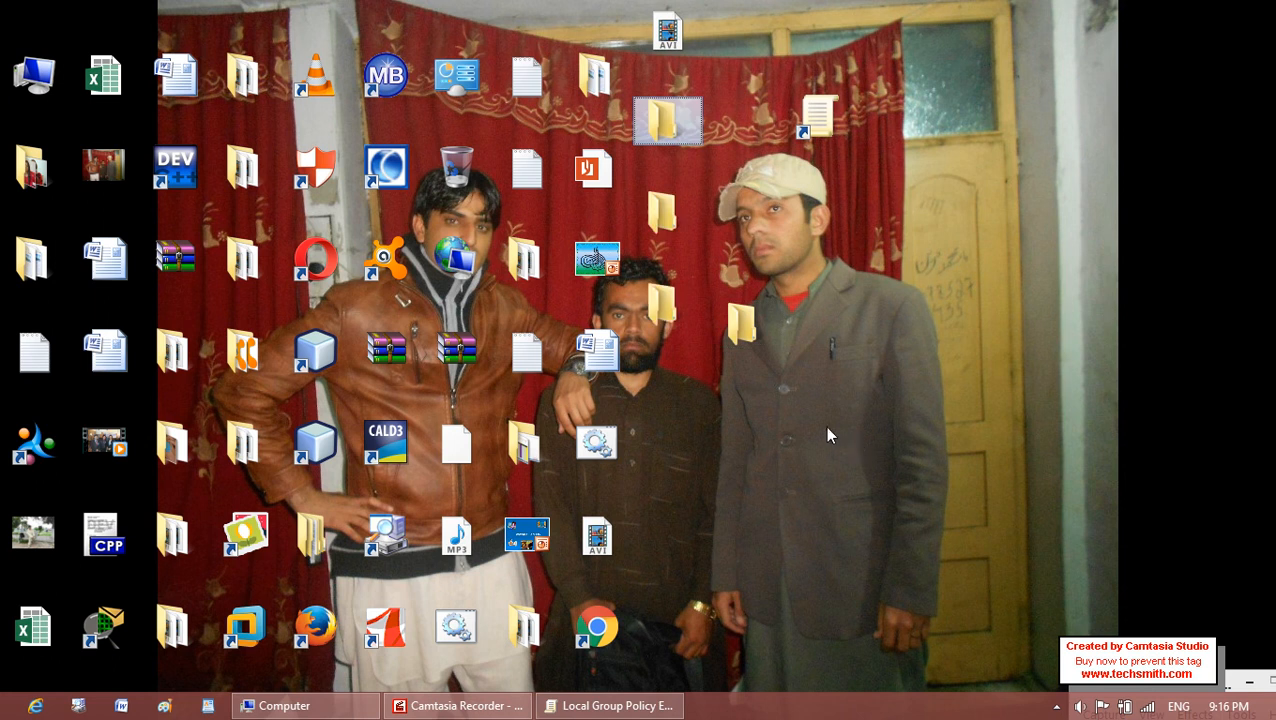
key(ctrl+shift+n)
key(ctrl+shift+n)
key(ctrl+shift+n)
key(ctrl+shift+n)
key(ctrl+shift+n)
key(ctrl+shift+n)
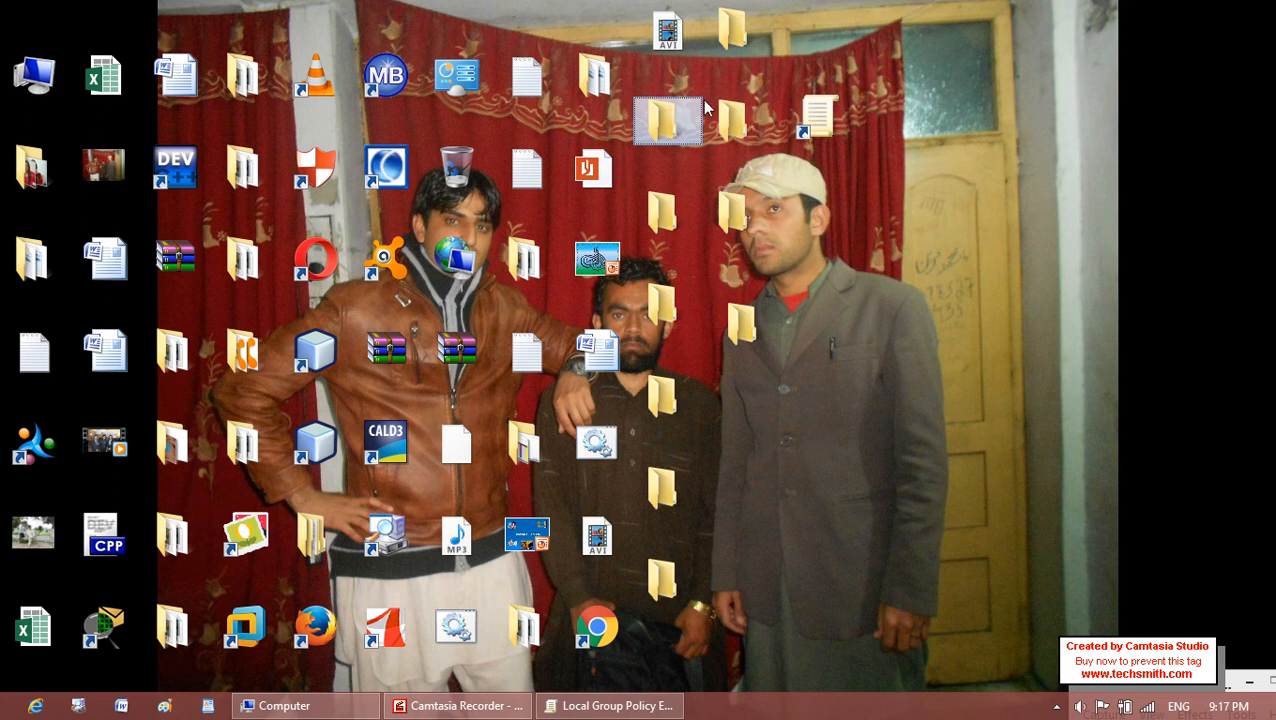
key(ctrl+v)
key(ctrl+v)
key(ctrl+v)
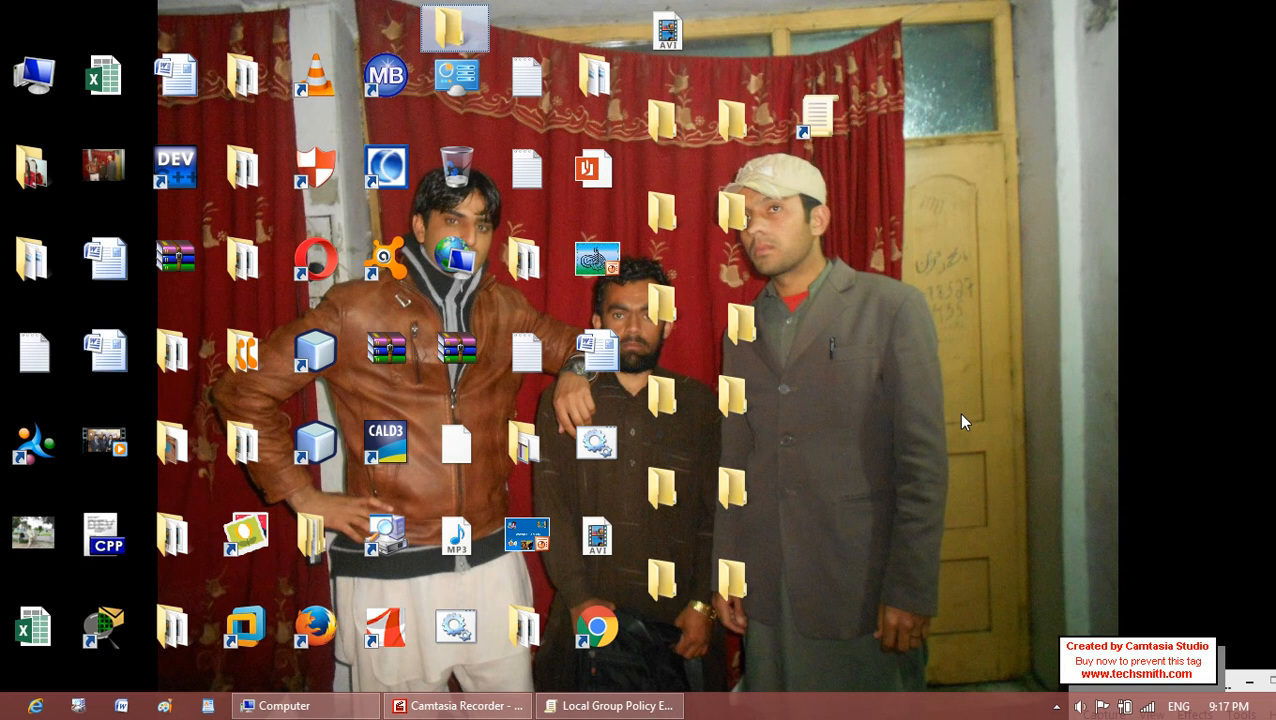
Move the remaining new folder and the gpedit shortcut on the desktop, then delete all the new folders together.
drag(460, 20, 811, 313)
drag(820, 122, 900, 52)
drag(840, 95, 637, 618)
key(Delete)
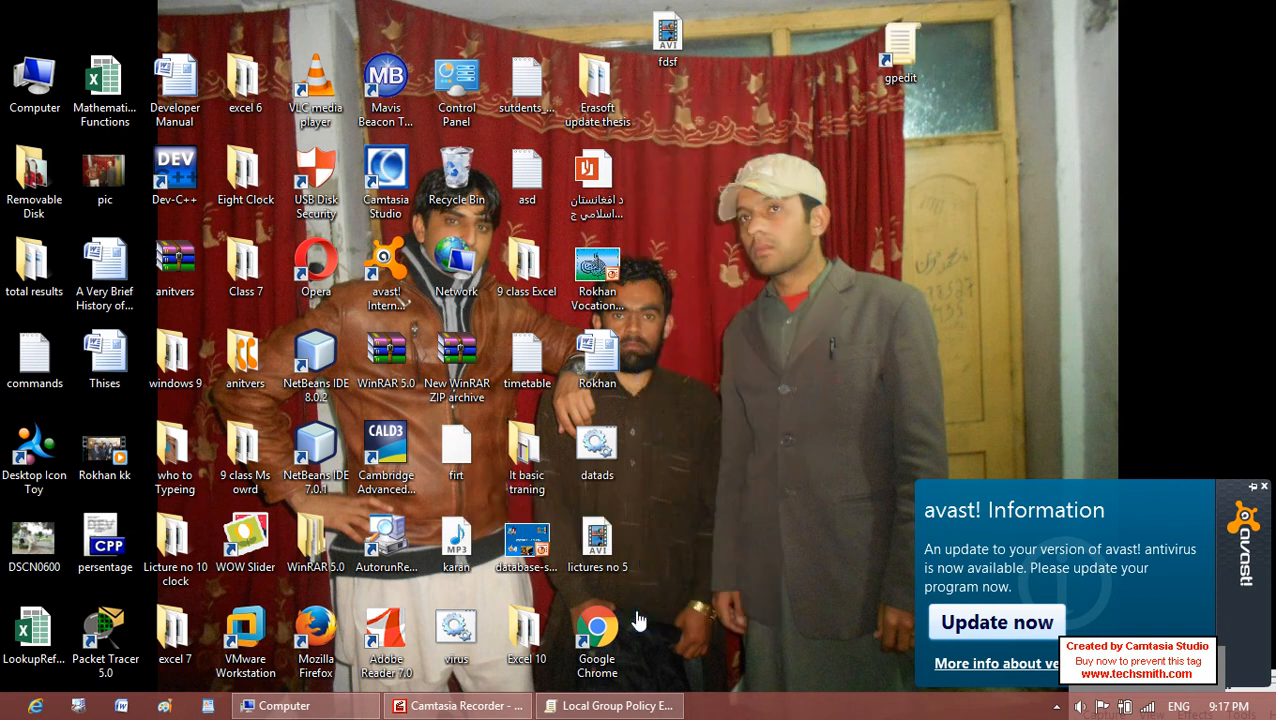
Empty the Recycle Bin and confirm the permanent deletion of its items.
right_click(477, 196)
click(550, 248)
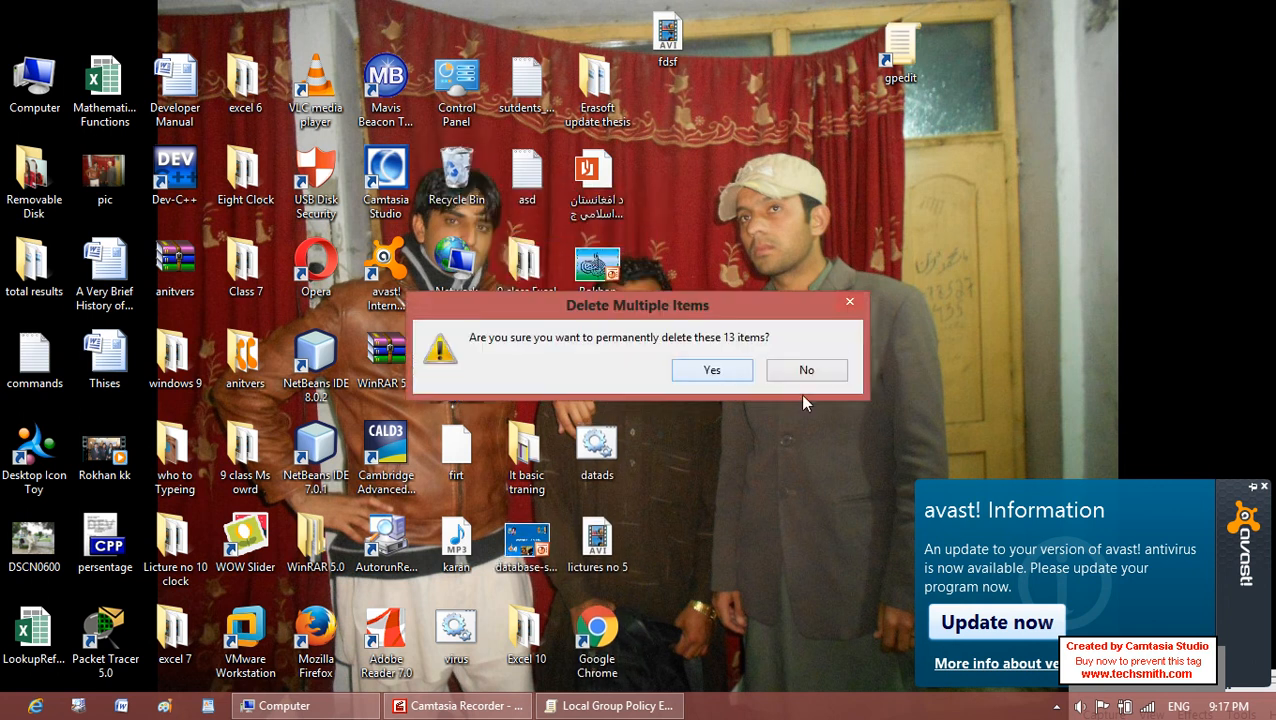
click(728, 370)
Return to the policy editor and open the settings of the Maximum allowed Recycle Bin size policy.
click(612, 705)
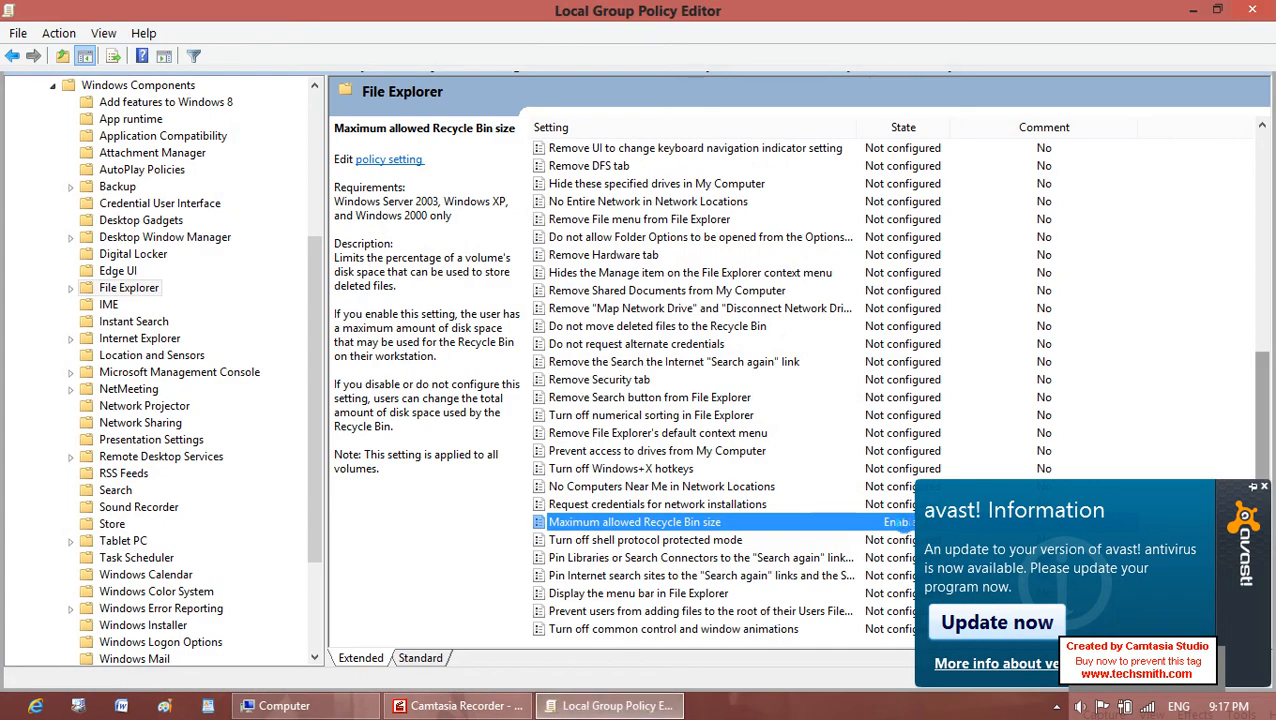
double_click(893, 520)
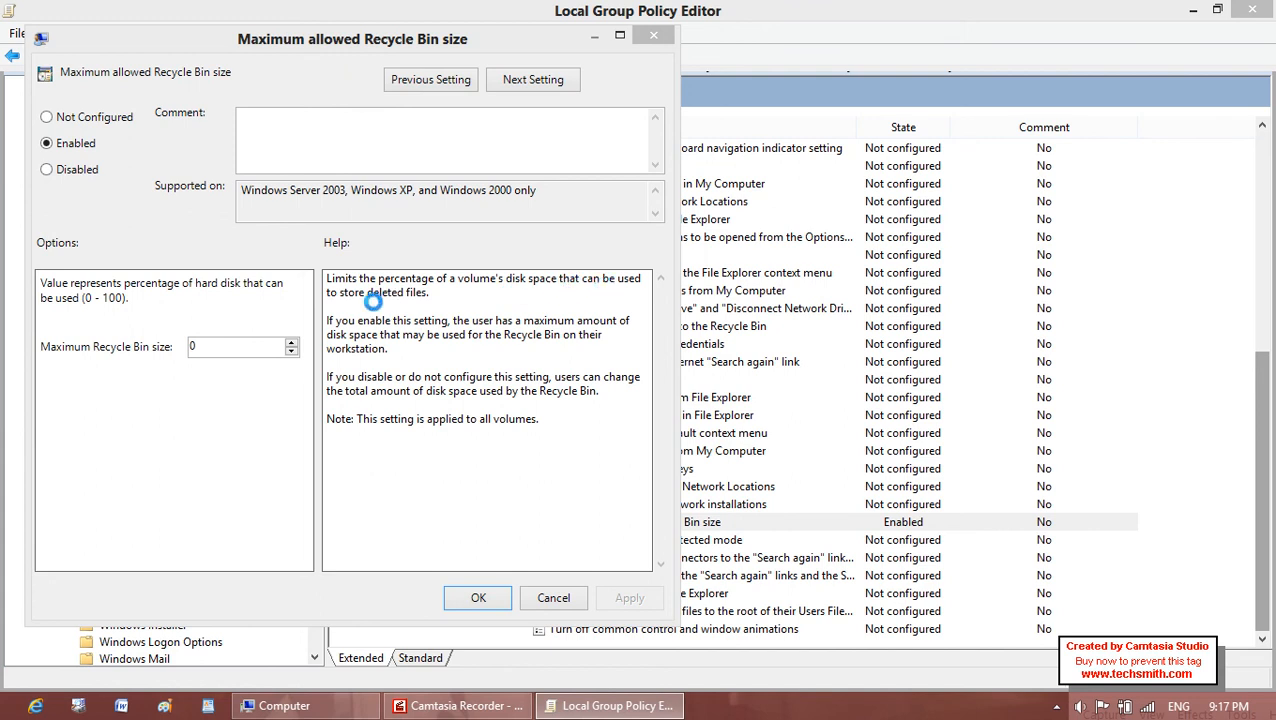
double_click(199, 345)
text(3)
key(BackSpace)
text(10)
Set the Maximum allowed Recycle Bin size policy to Not Configured, apply it and close its settings.
click(70, 117)
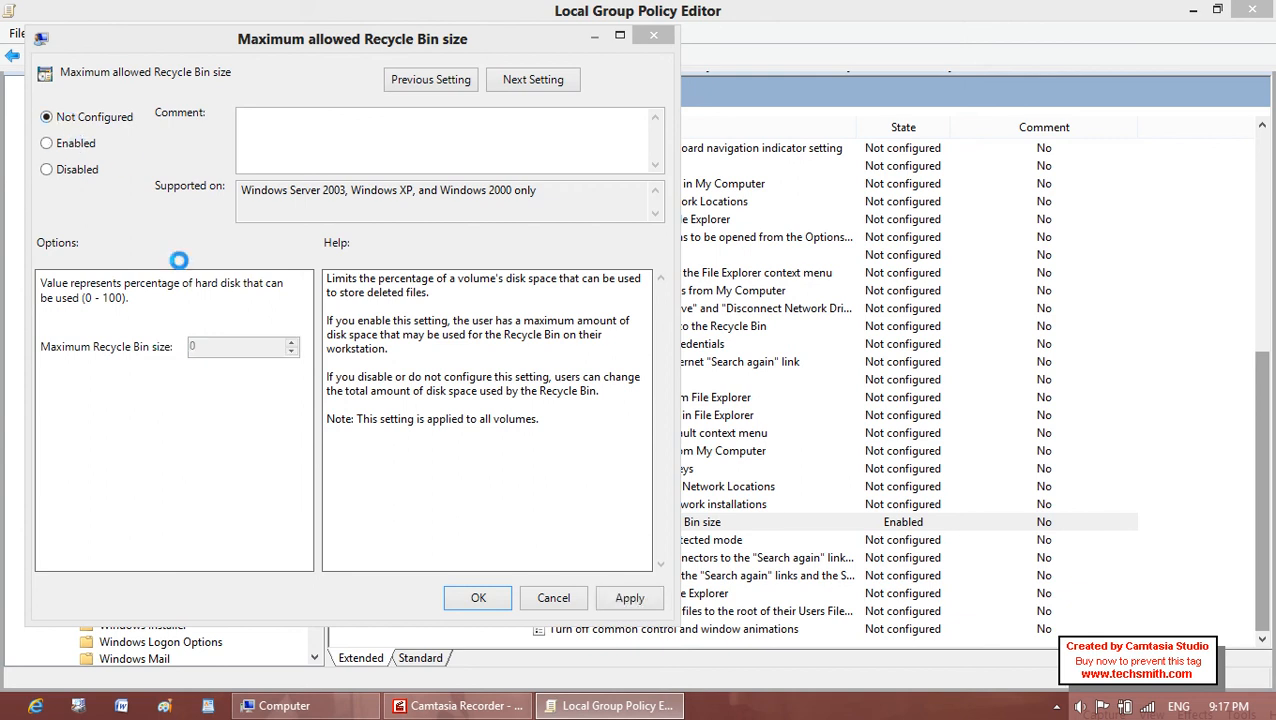
click(610, 599)
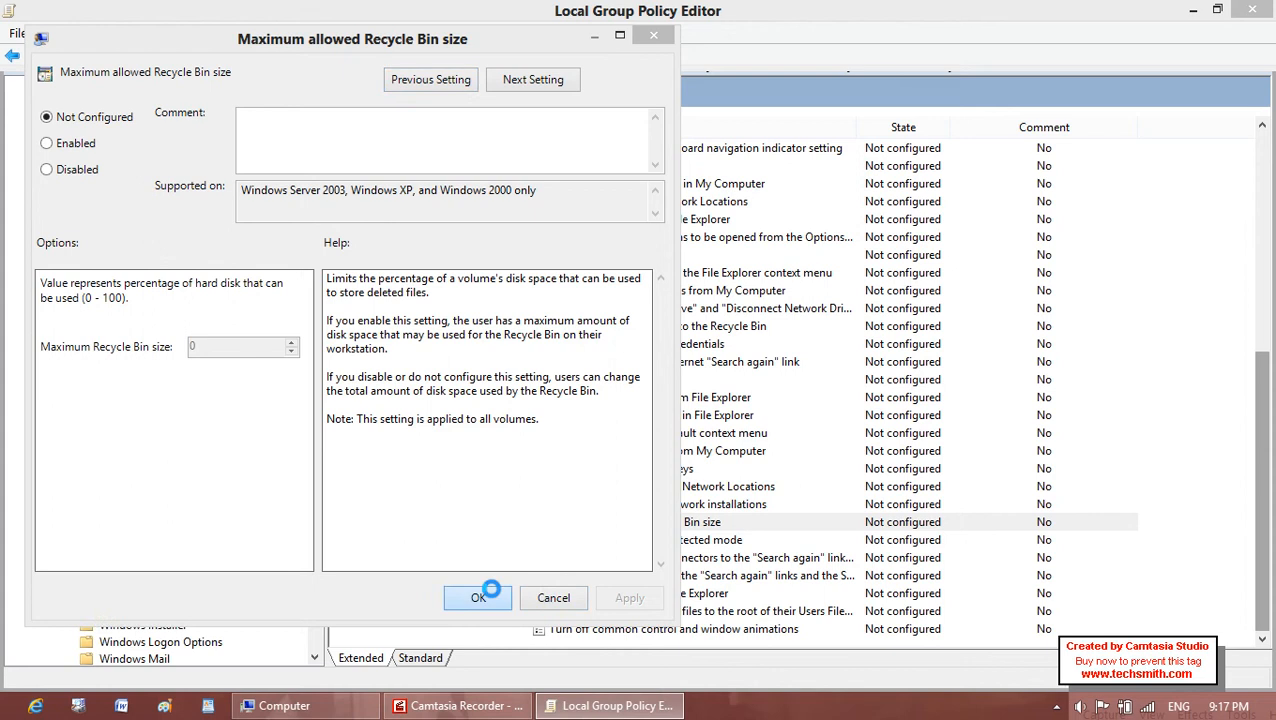
click(479, 598)
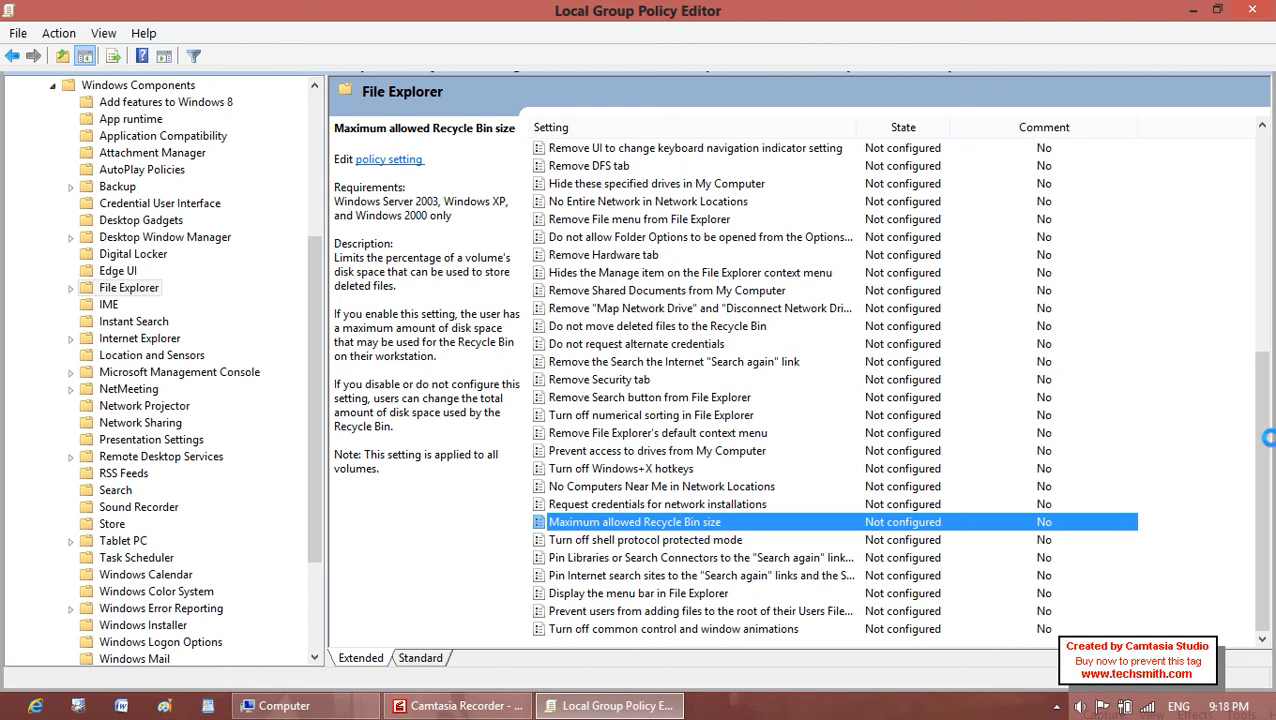
Collapse Windows Components, open the Desktop subfolder under the user's Desktop templates and select the Desktop Wallpaper policy.
click(630, 593)
click(630, 629)
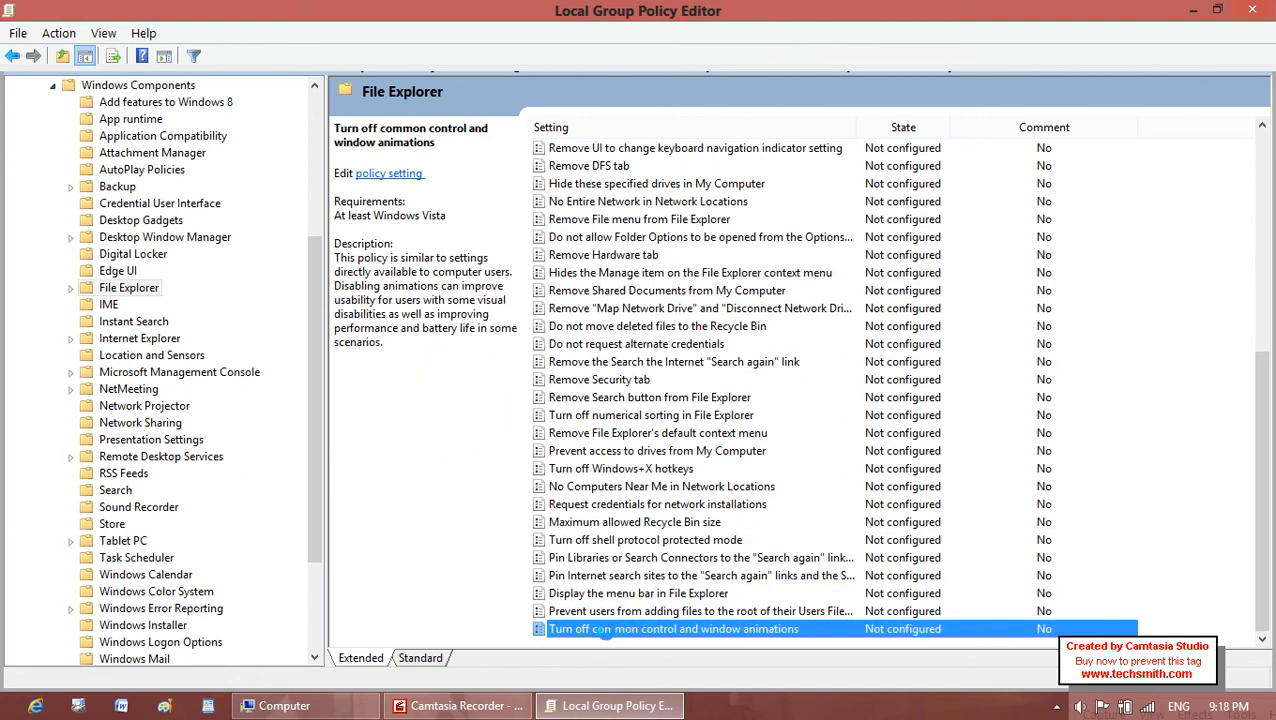
drag(1262, 518, 1233, 173)
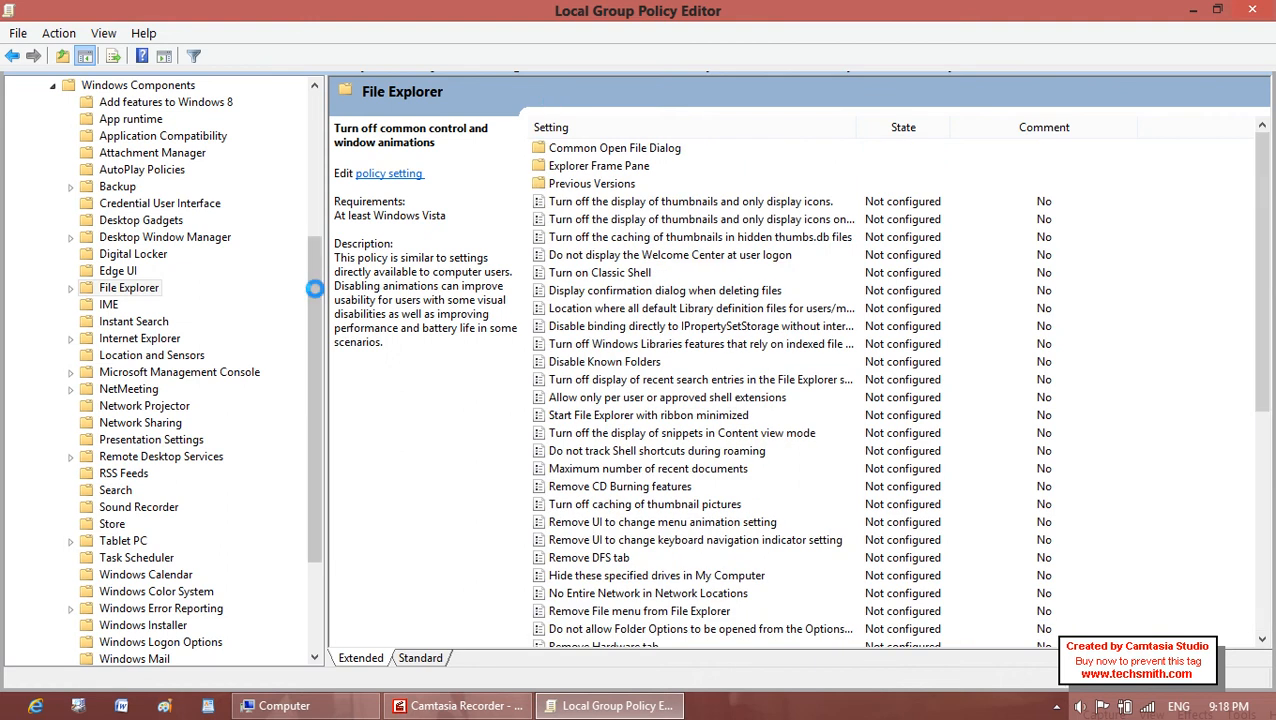
drag(315, 294, 308, 98)
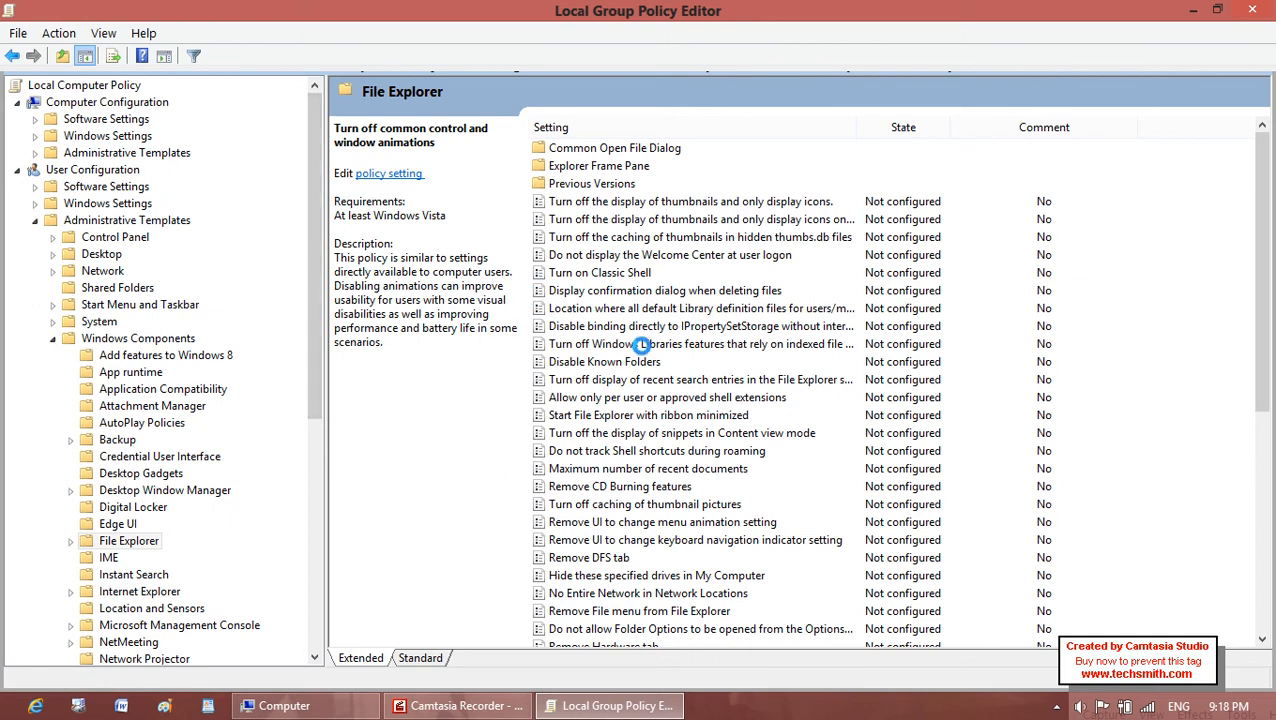
click(53, 339)
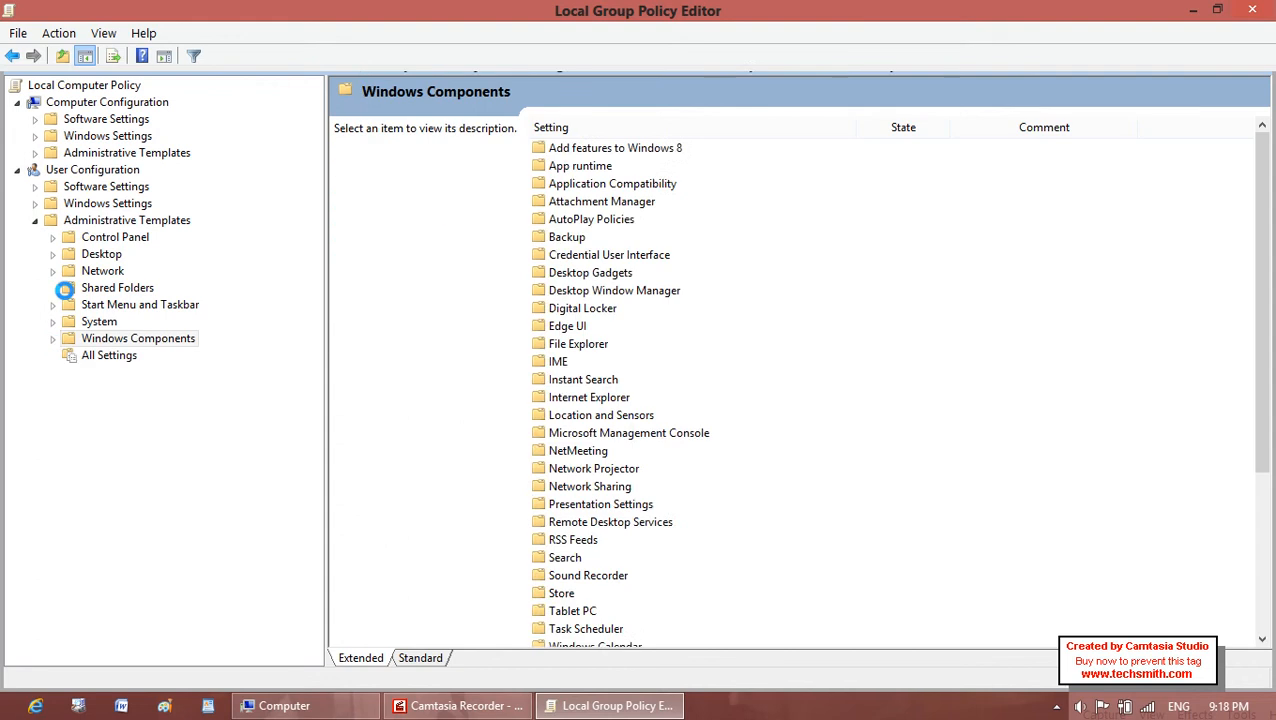
click(64, 255)
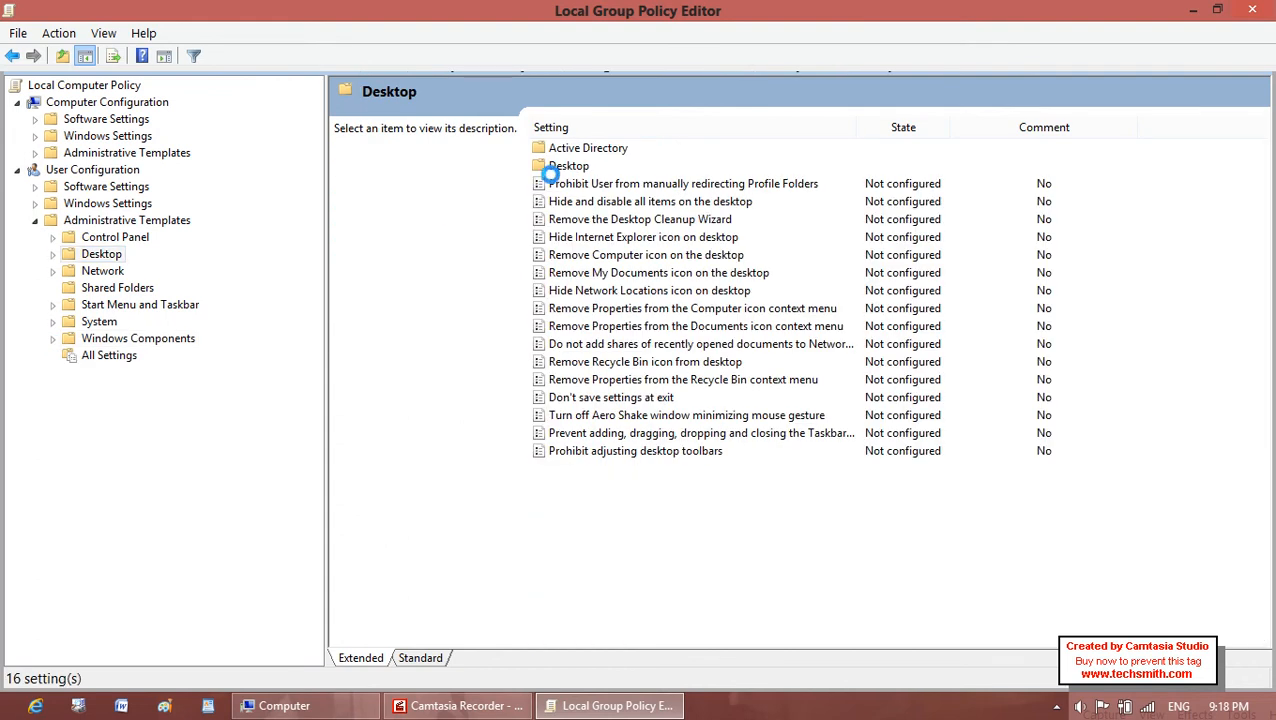
click(550, 180)
double_click(550, 166)
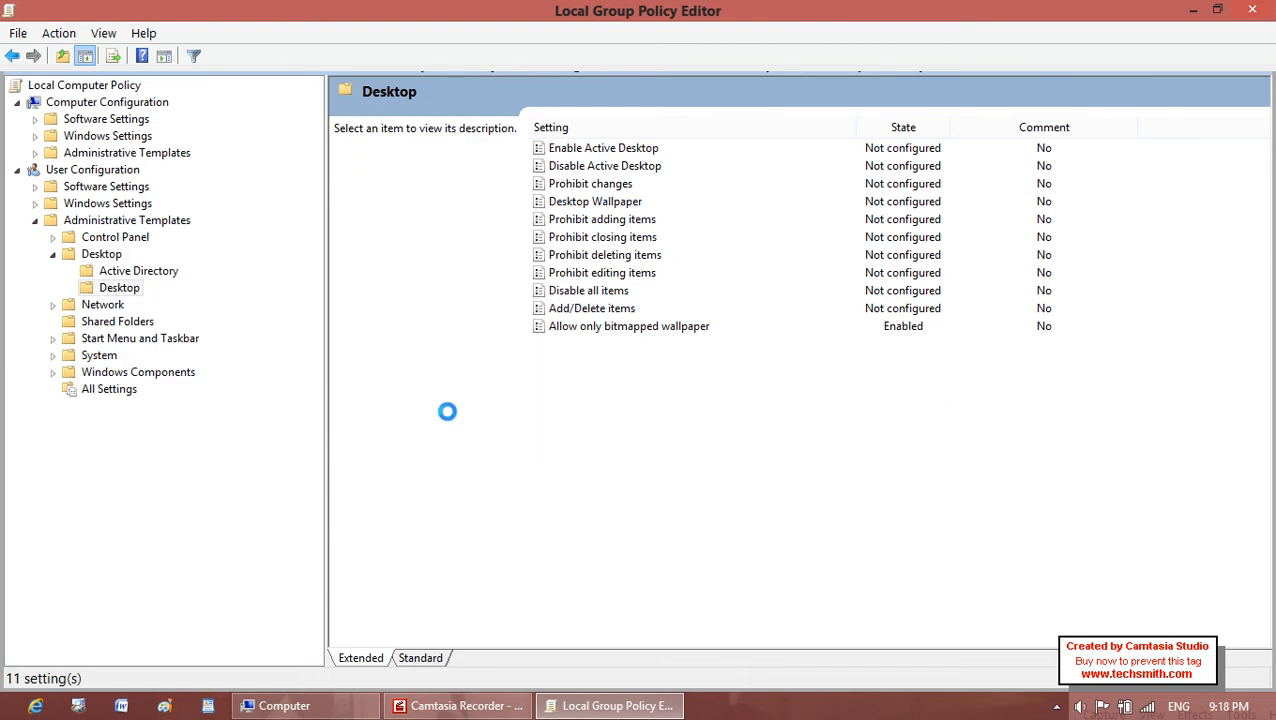
click(564, 203)
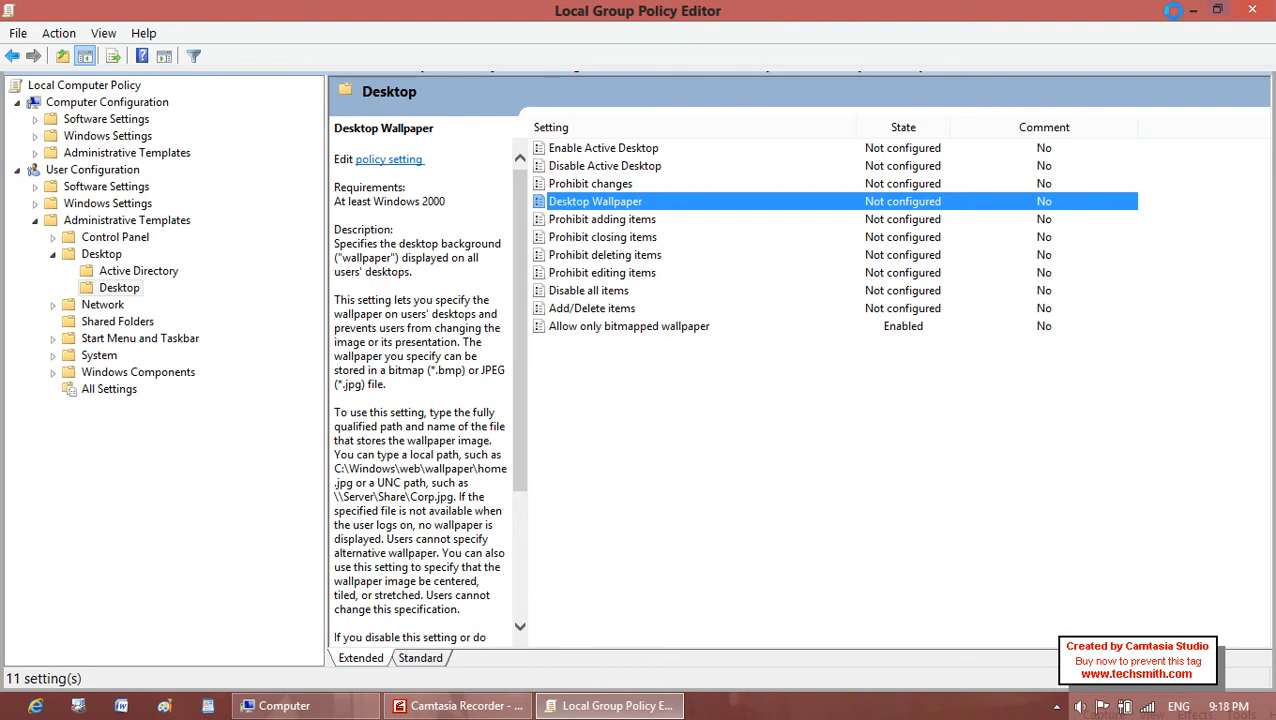
click(1195, 11)
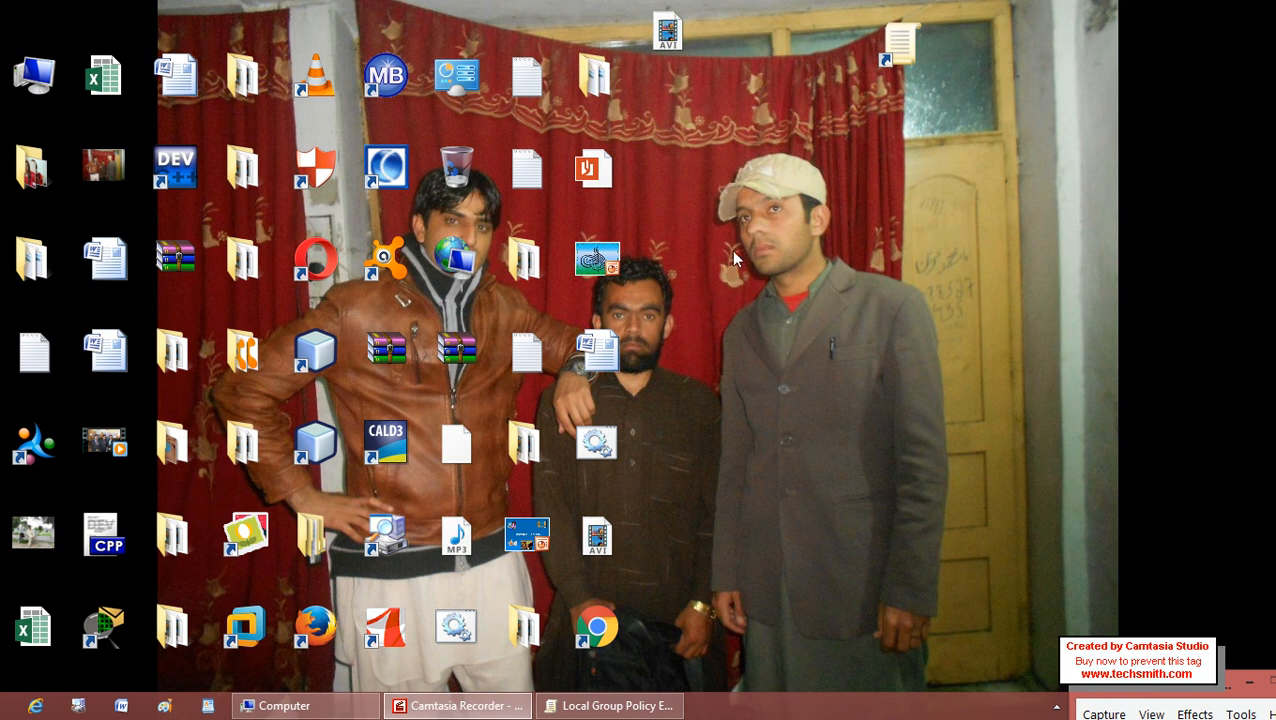
click(632, 708)
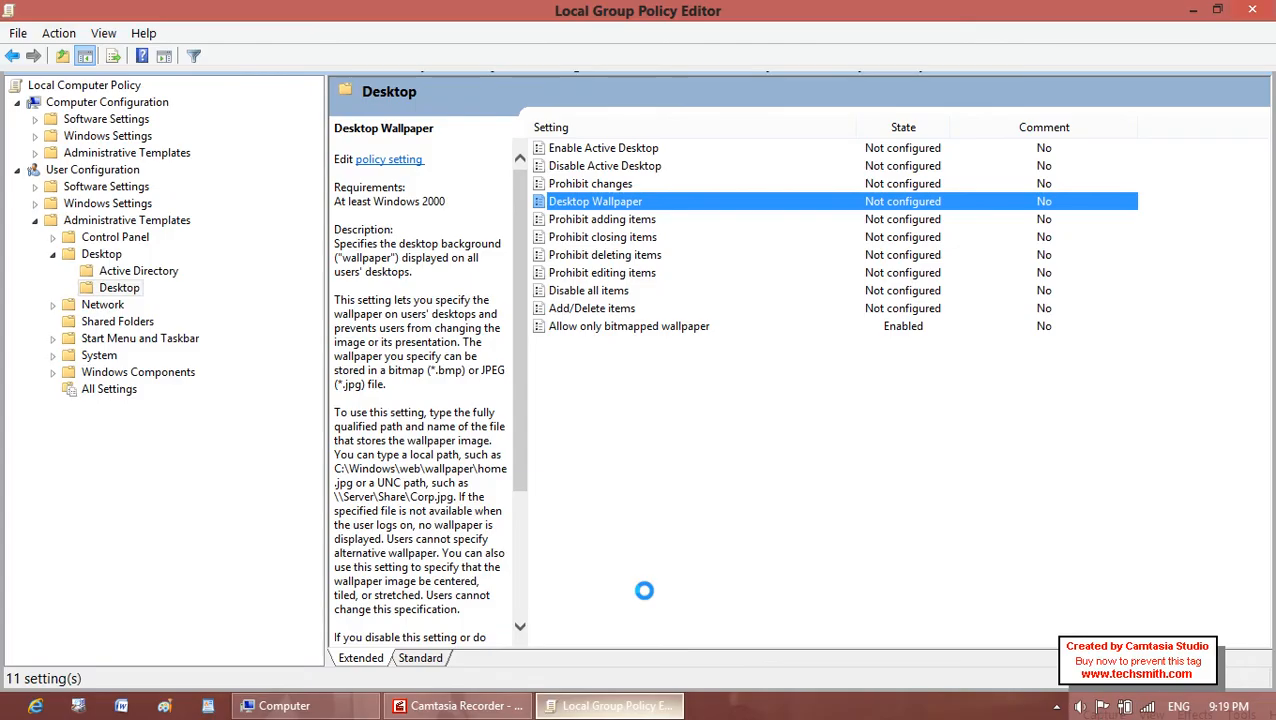
double_click(612, 201)
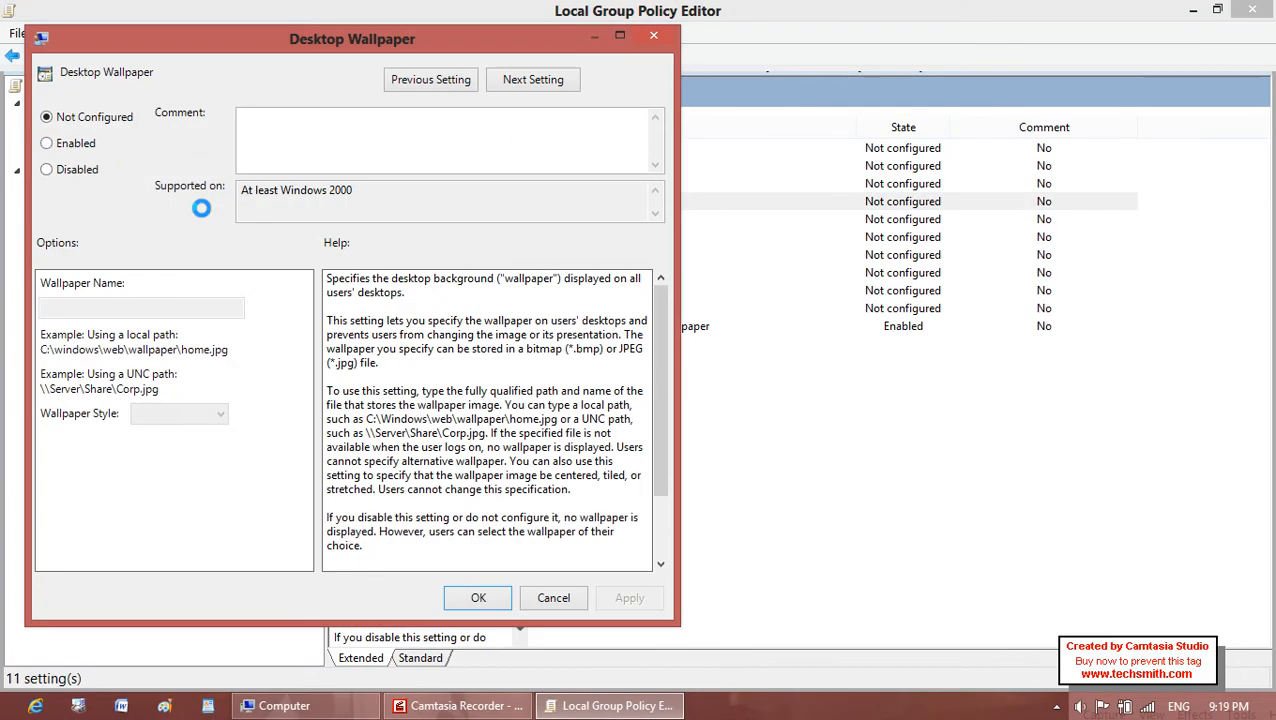
click(80, 144)
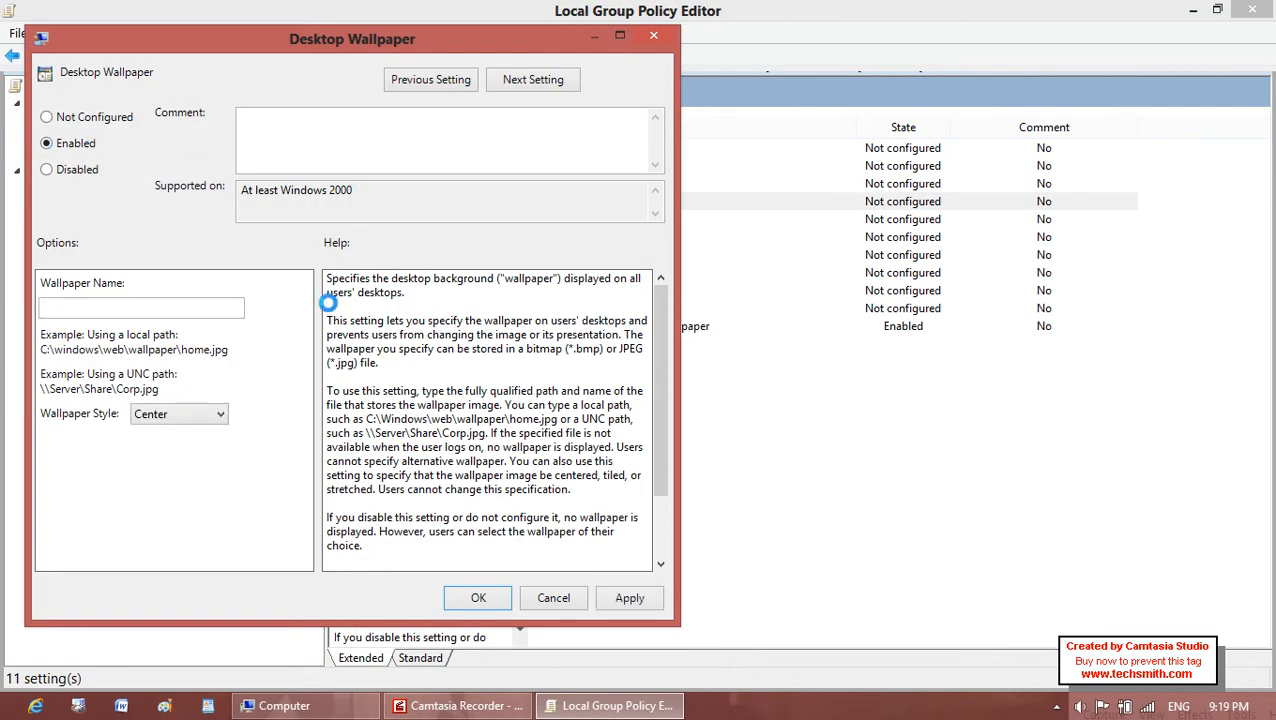
click(128, 308)
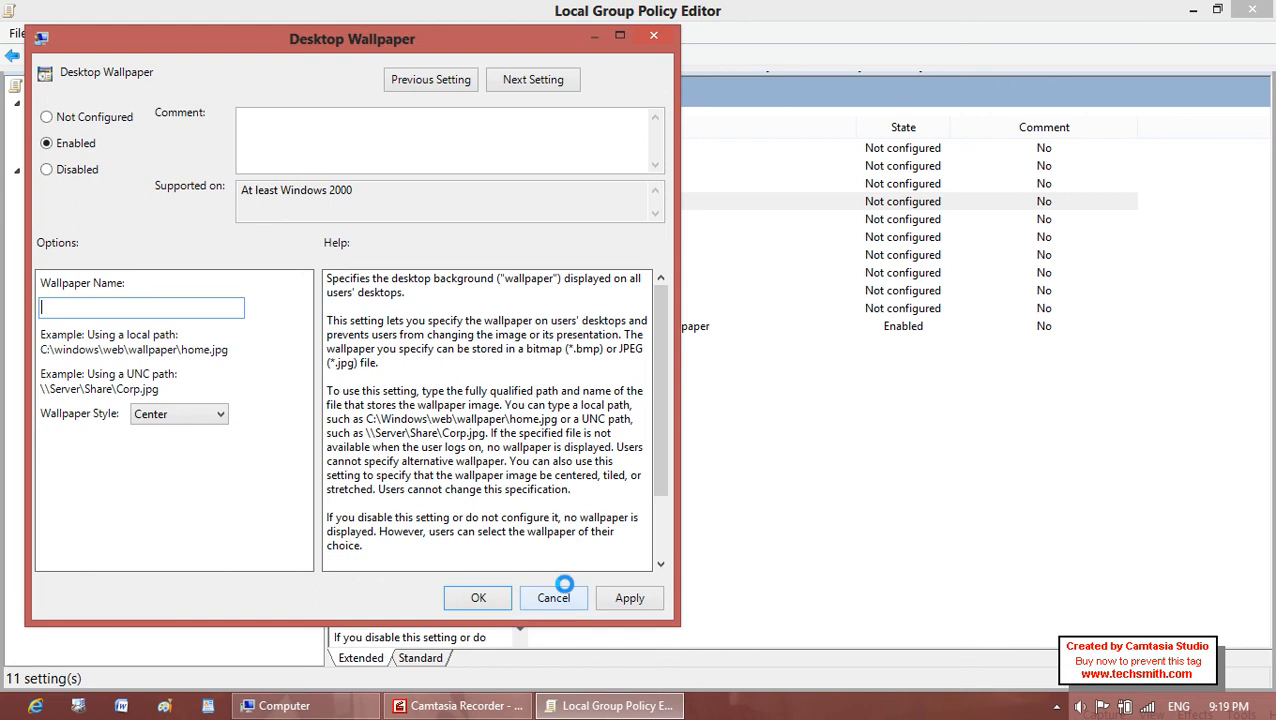
click(553, 597)
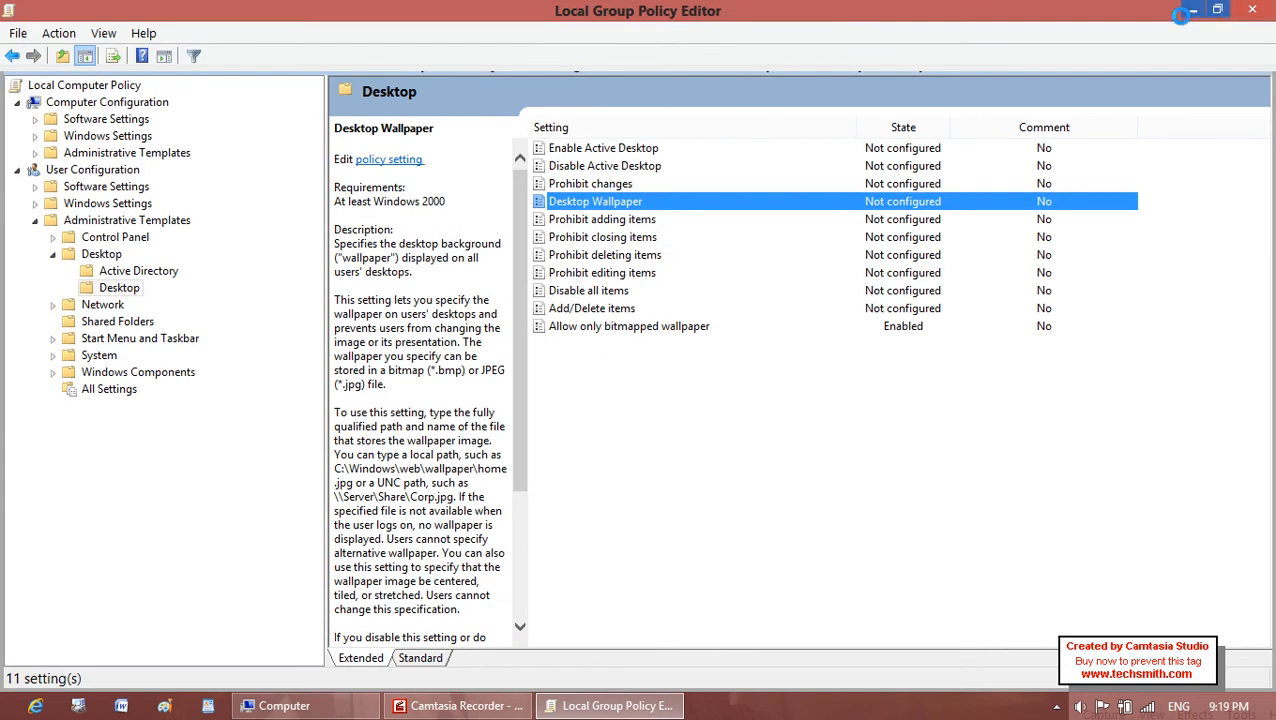
Minimize the policy editor, move the pic image into free desktop space, open its properties and copy its file type text.
click(1186, 12)
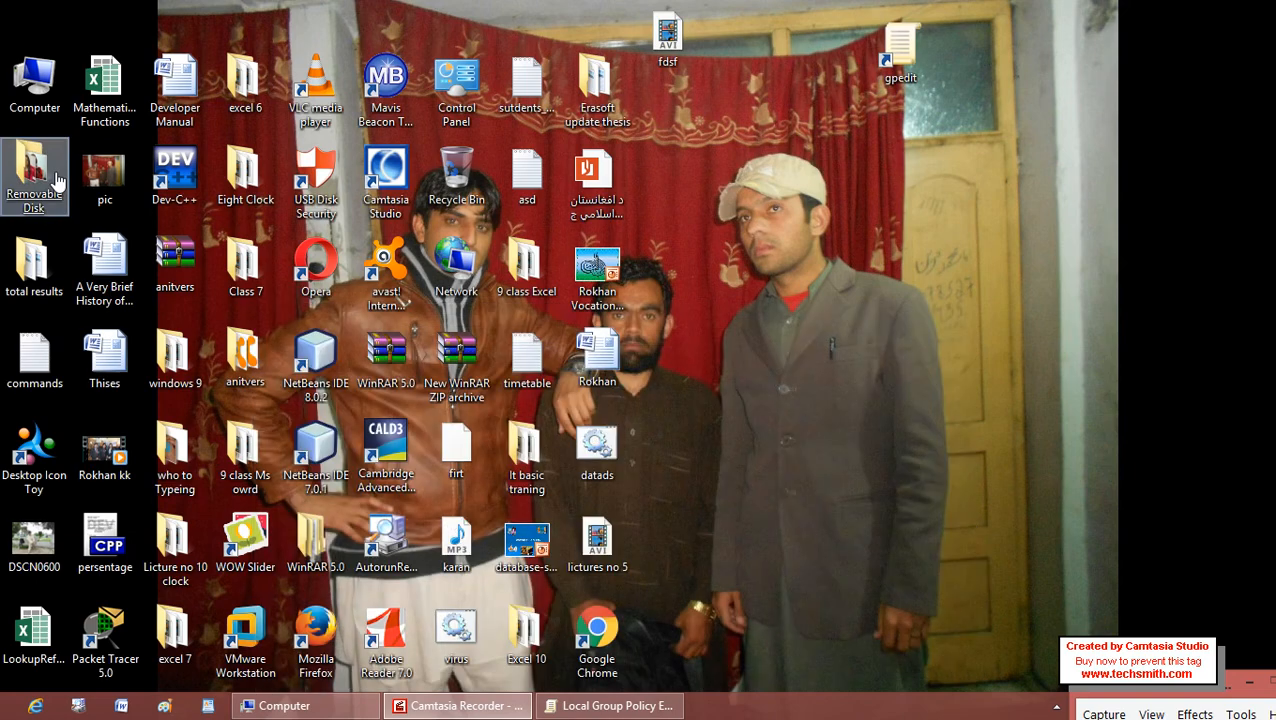
drag(104, 172, 803, 240)
right_click(804, 238)
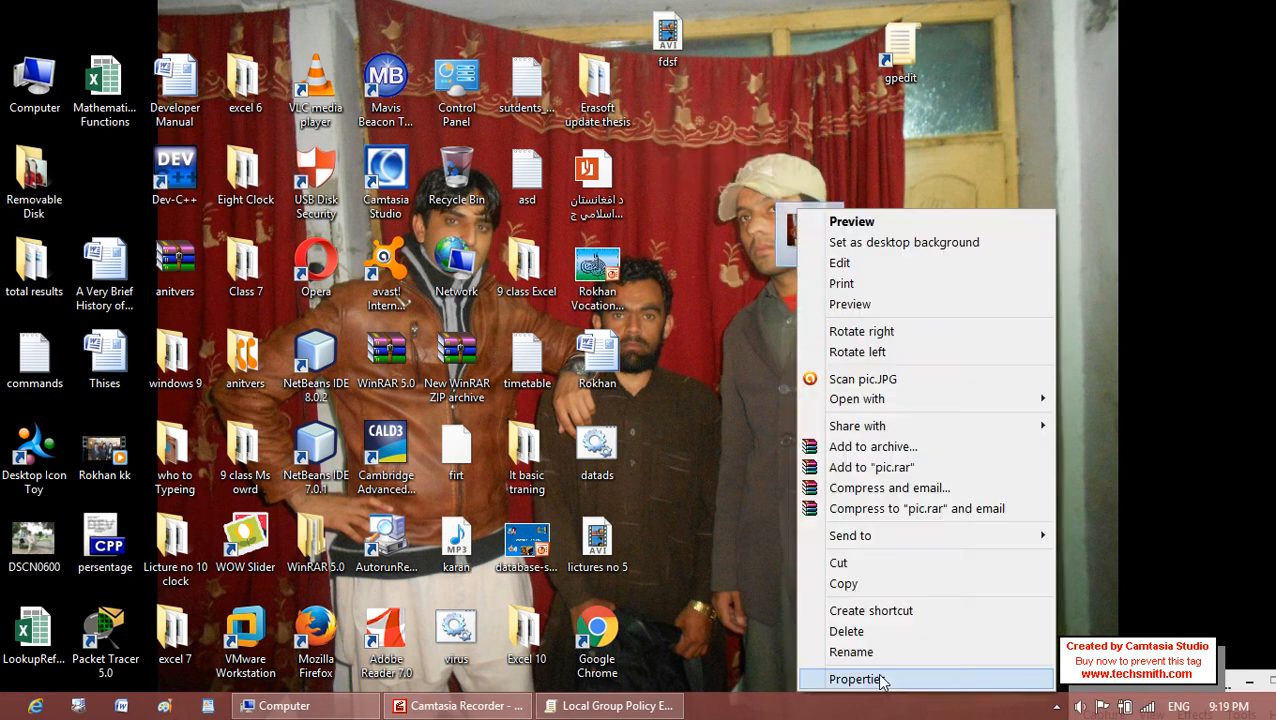
click(883, 680)
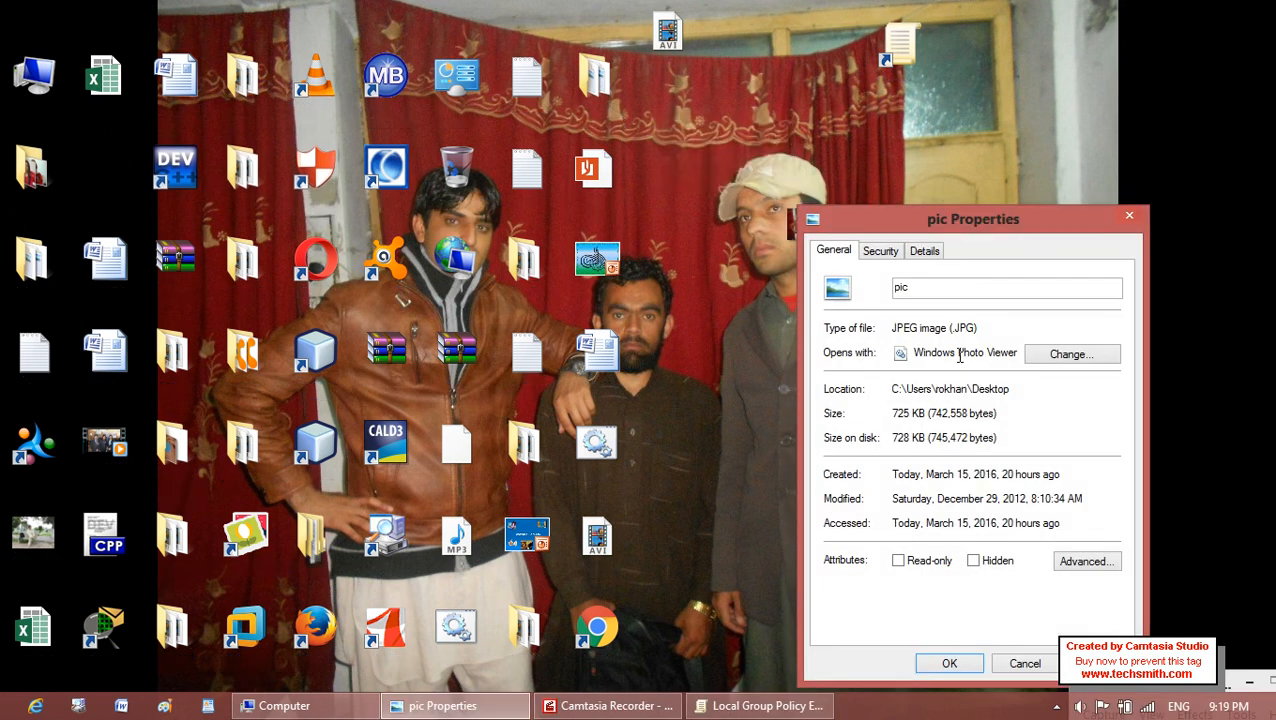
drag(976, 328, 872, 328)
key(ctrl+c)
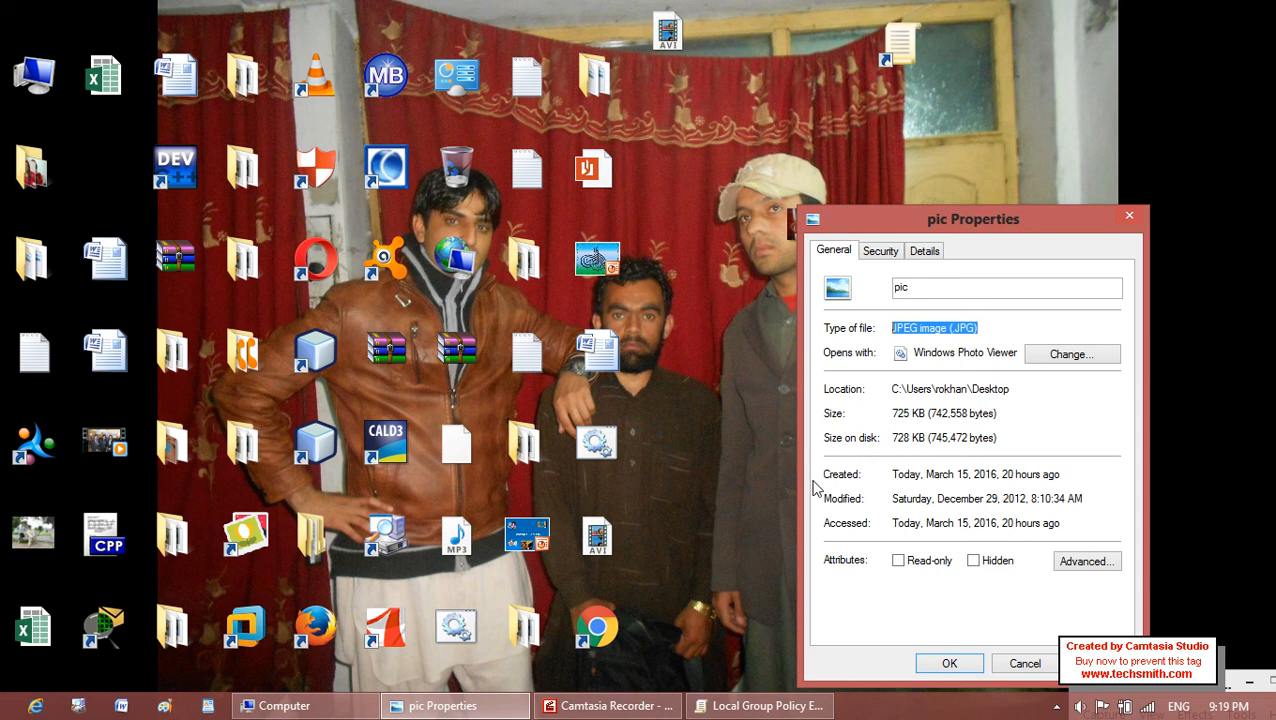
Return to the Desktop Wallpaper policy, enable it, paste the copied text as the wallpaper name and add a backslash.
click(683, 712)
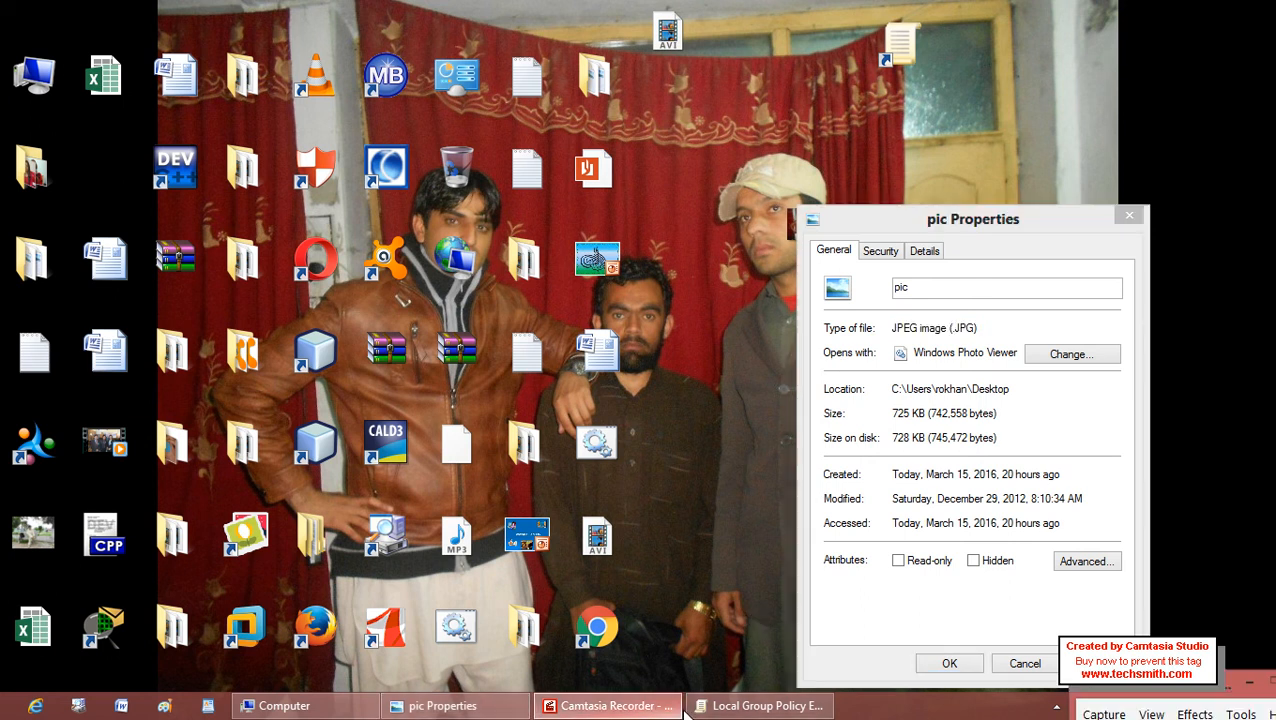
click(690, 706)
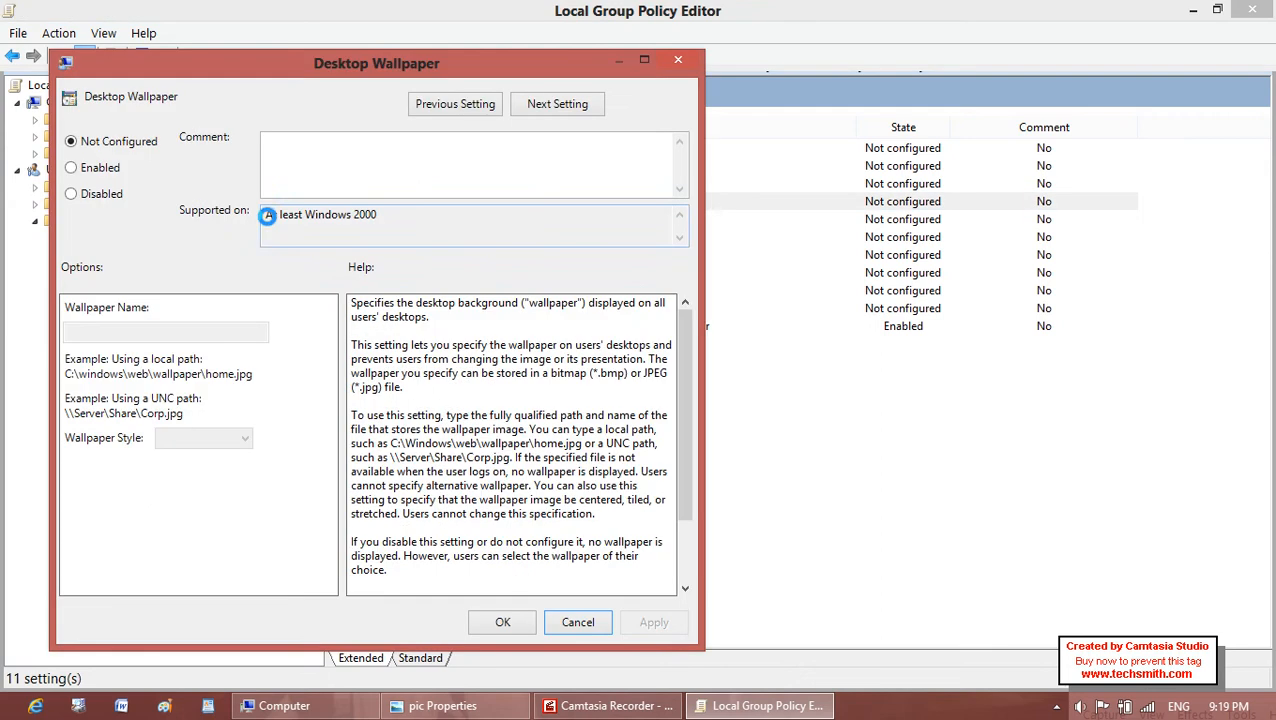
click(92, 167)
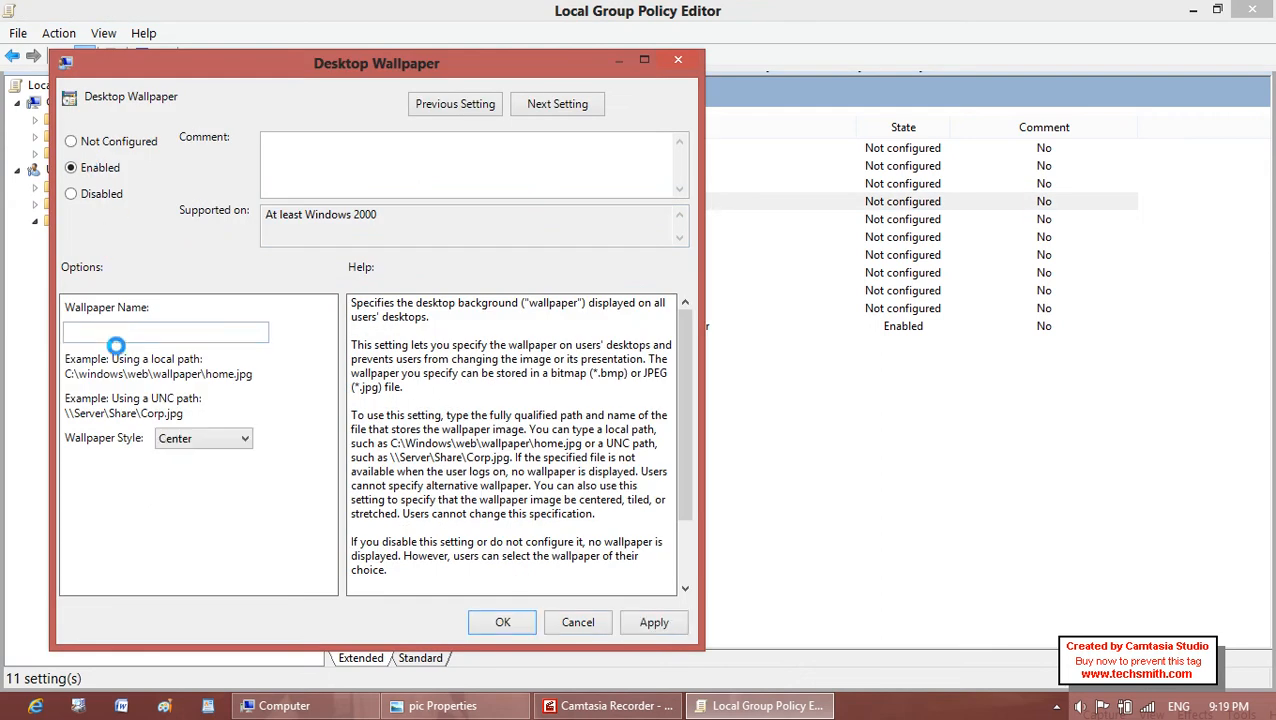
click(116, 335)
key(ctrl+v)
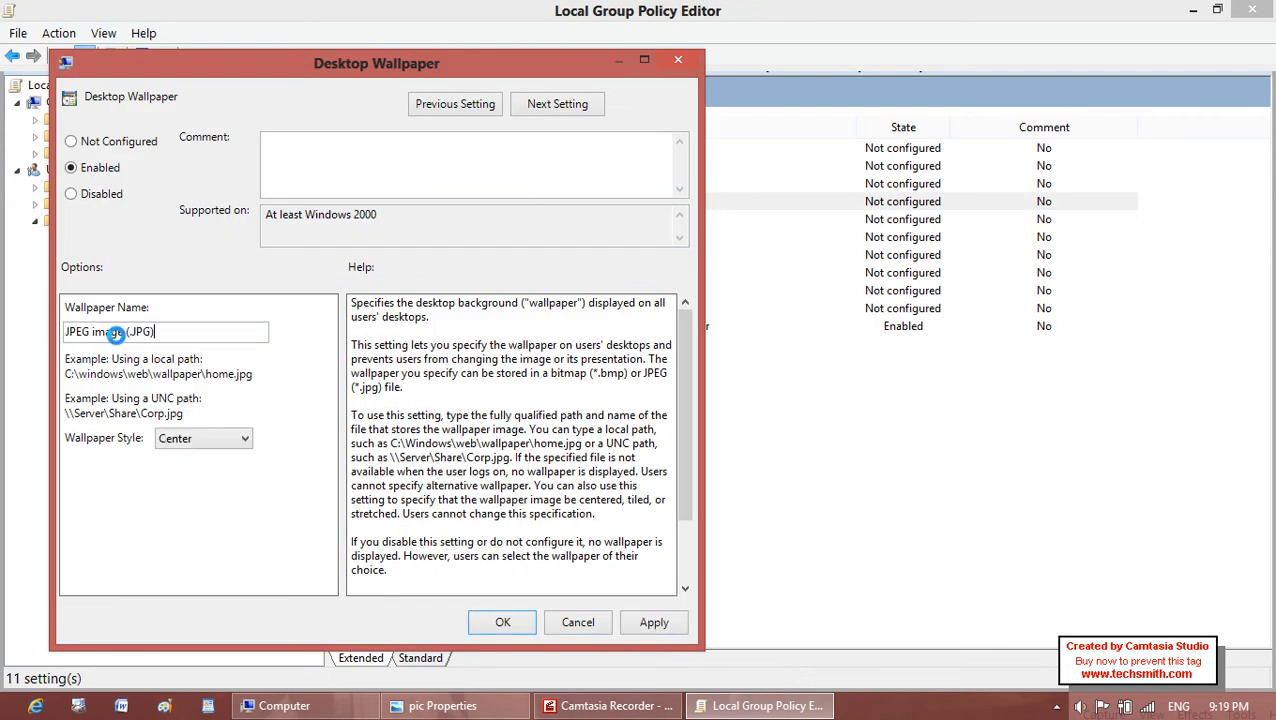
text(\)
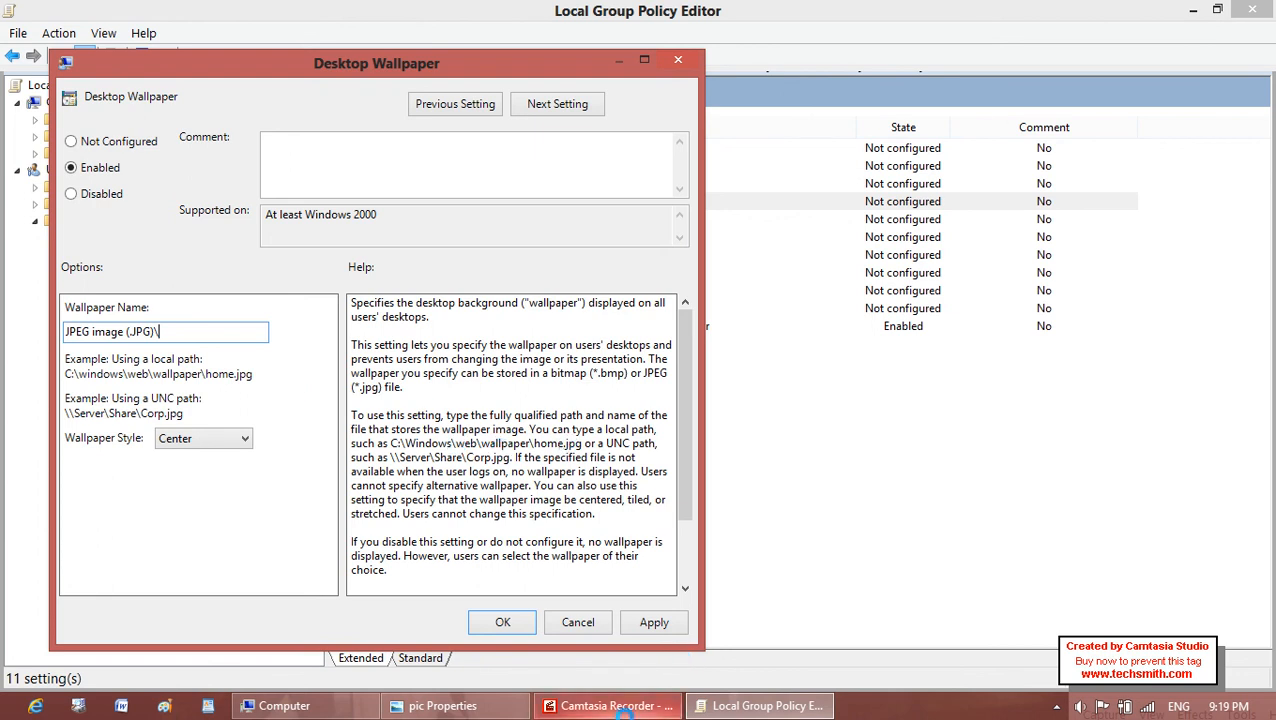
Check the image's name in its properties and append PIC.JPG to the wallpaper name.
click(443, 706)
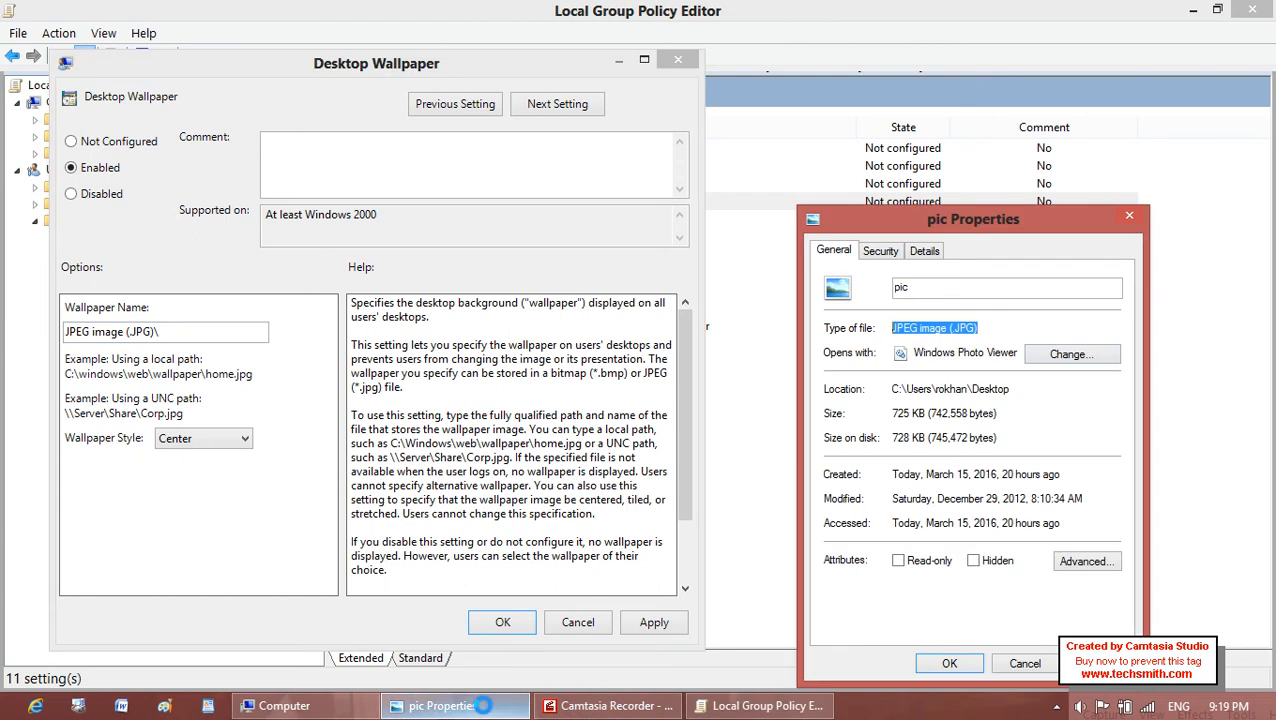
click(963, 287)
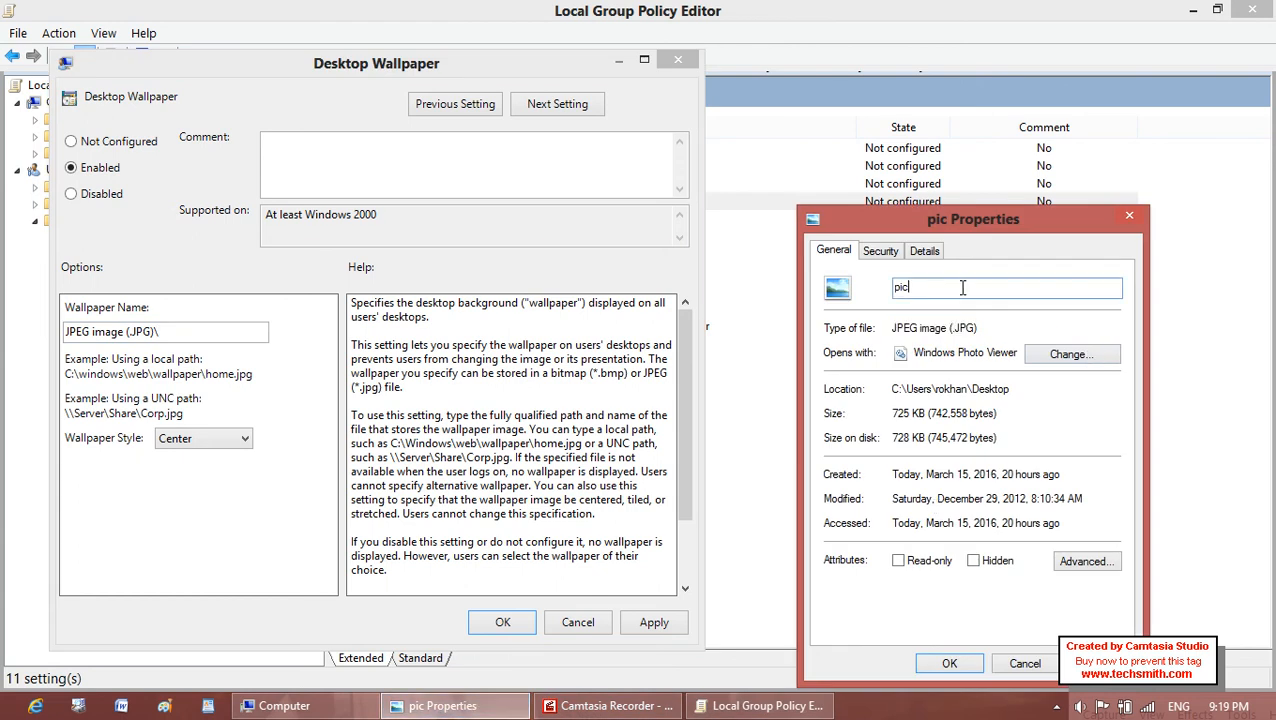
click(163, 332)
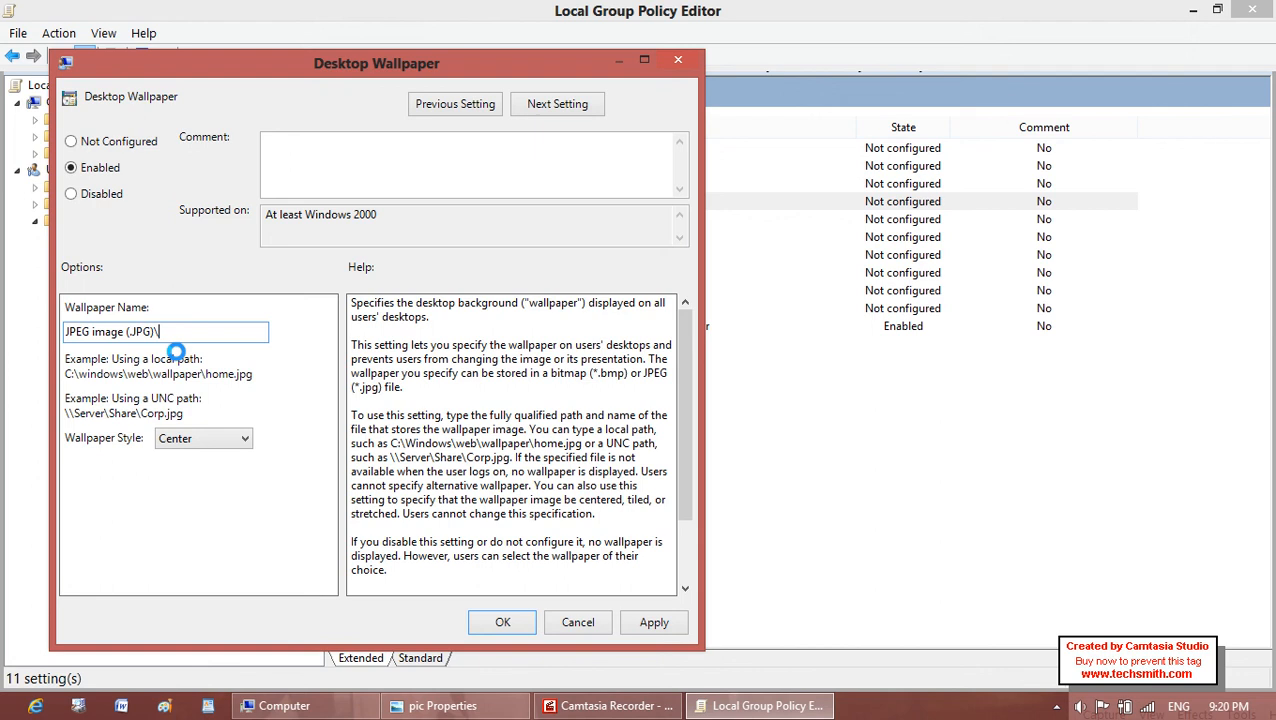
text(.)
text(P)
text(IC)
key(BackSpace)
key(BackSpace)
key(BackSpace)
key(BackSpace)
text(PIC.JPG)
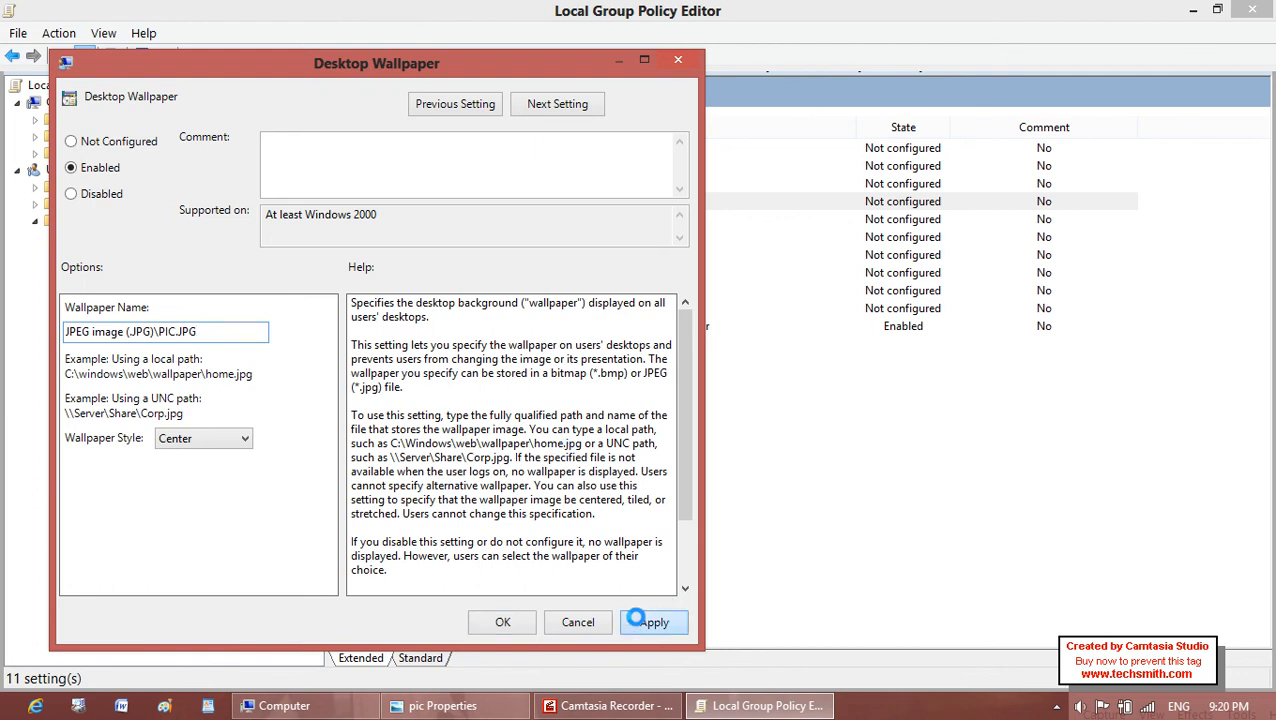
Apply the Desktop Wallpaper policy, close its settings and minimize the policy editor.
click(636, 621)
click(503, 622)
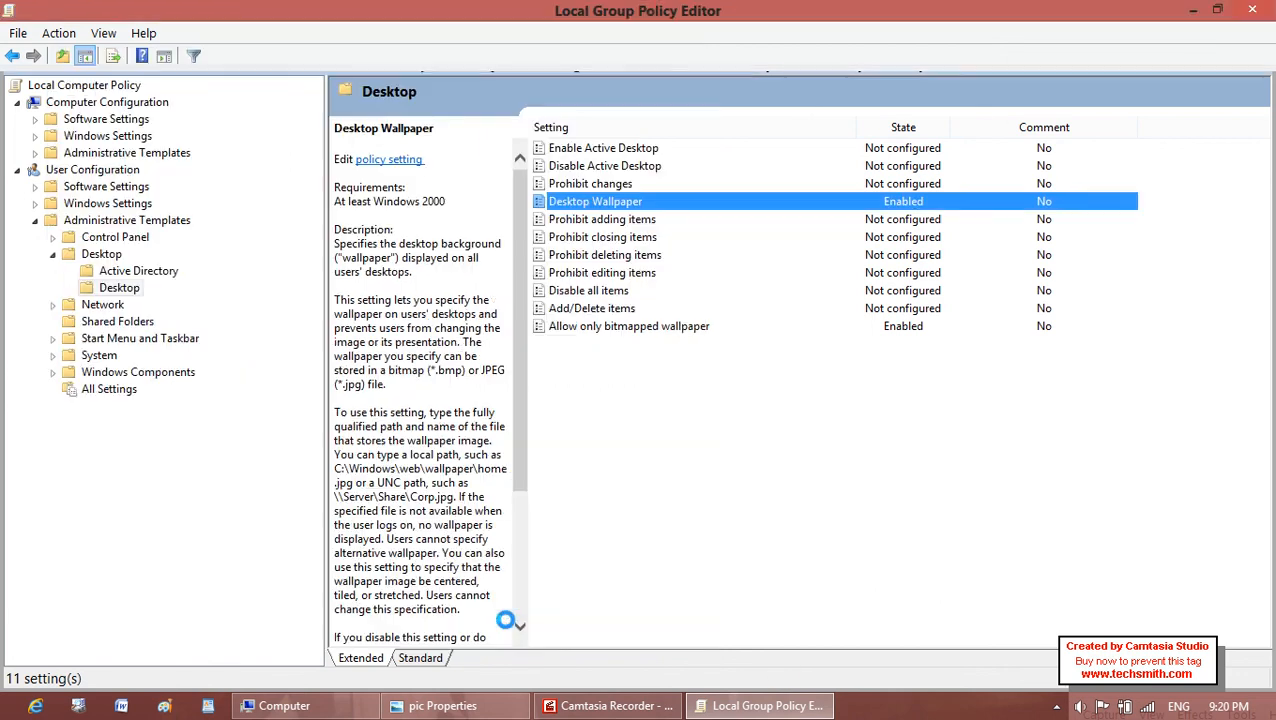
click(1191, 12)
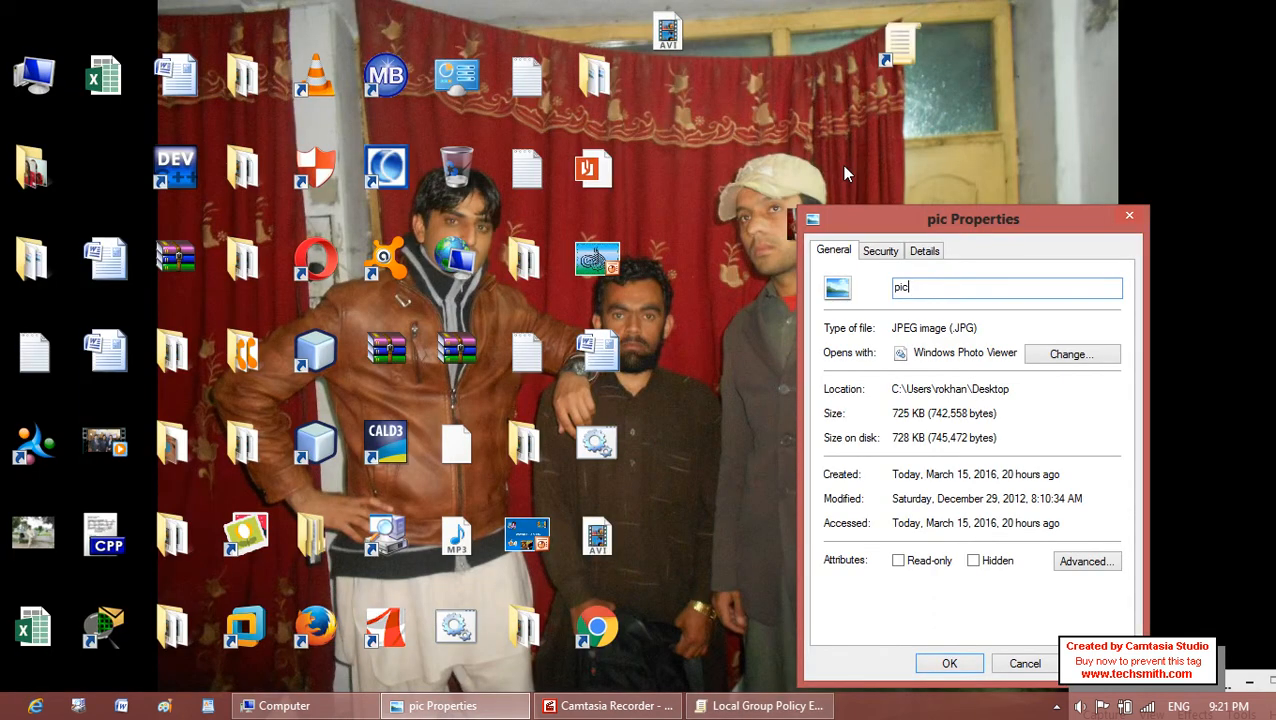
Close the image's properties and try setting DSCN0600 and the pic image as the desktop background.
click(1116, 207)
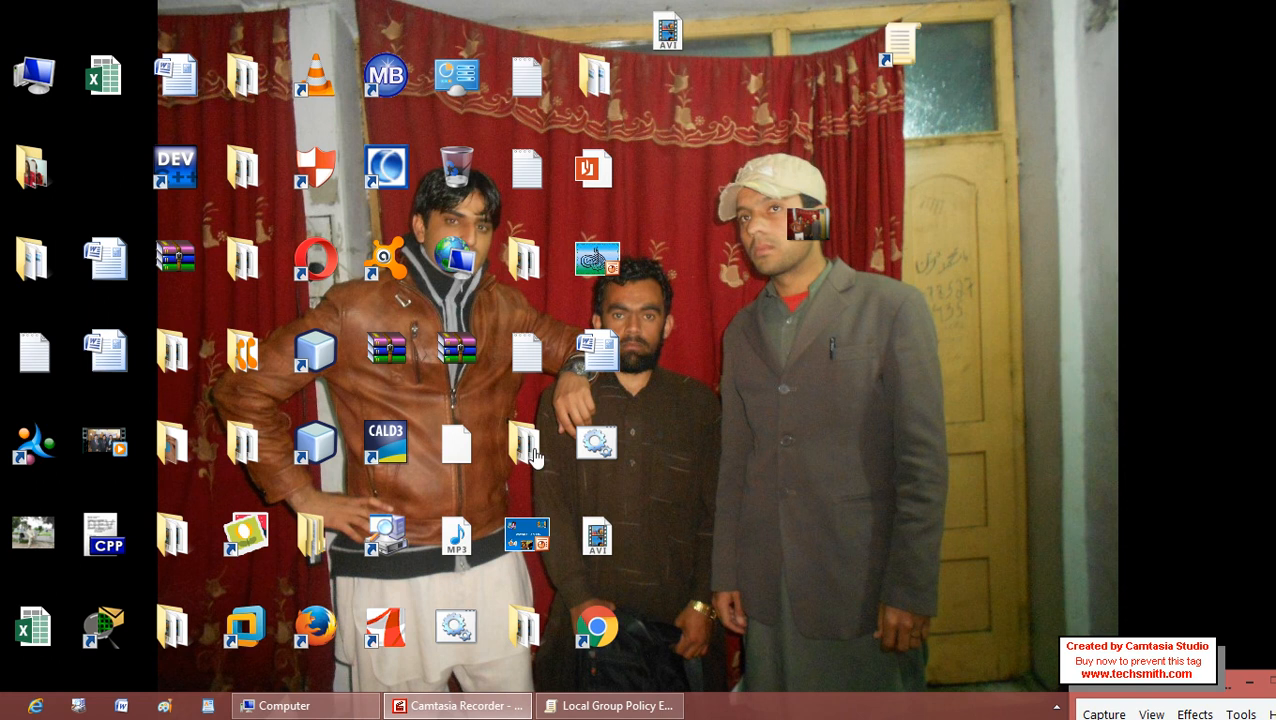
right_click(42, 548)
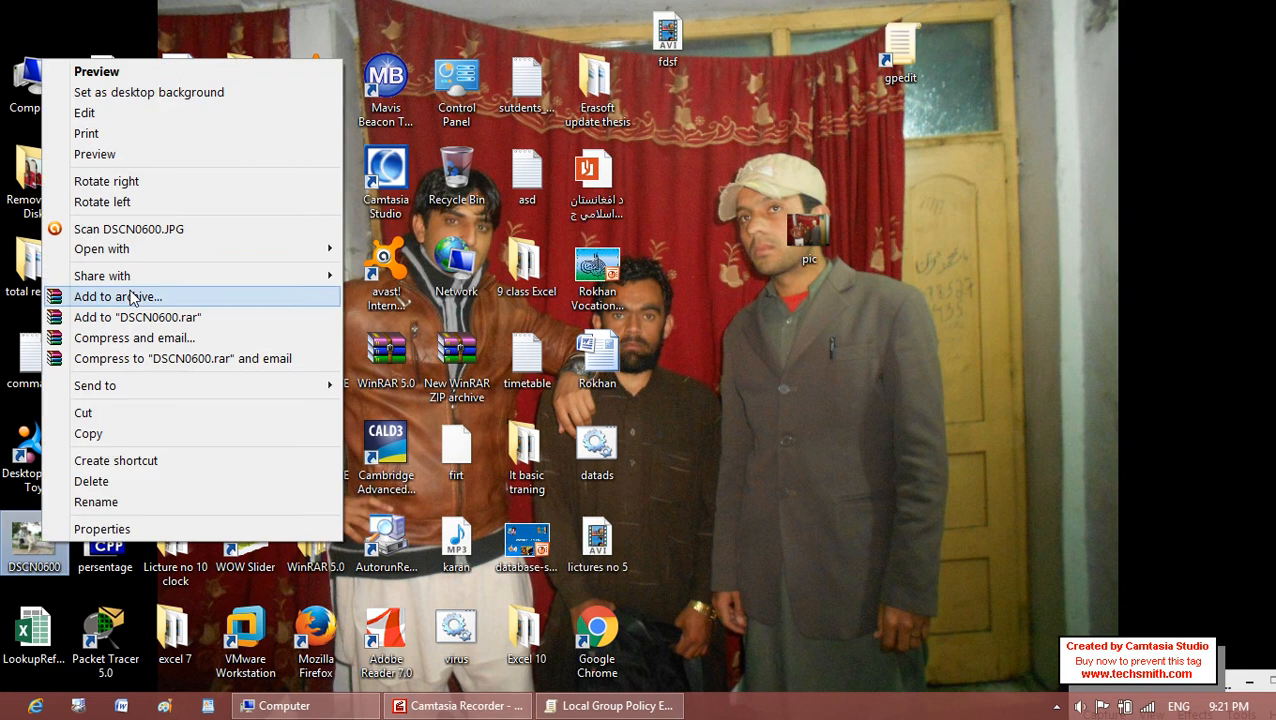
click(133, 99)
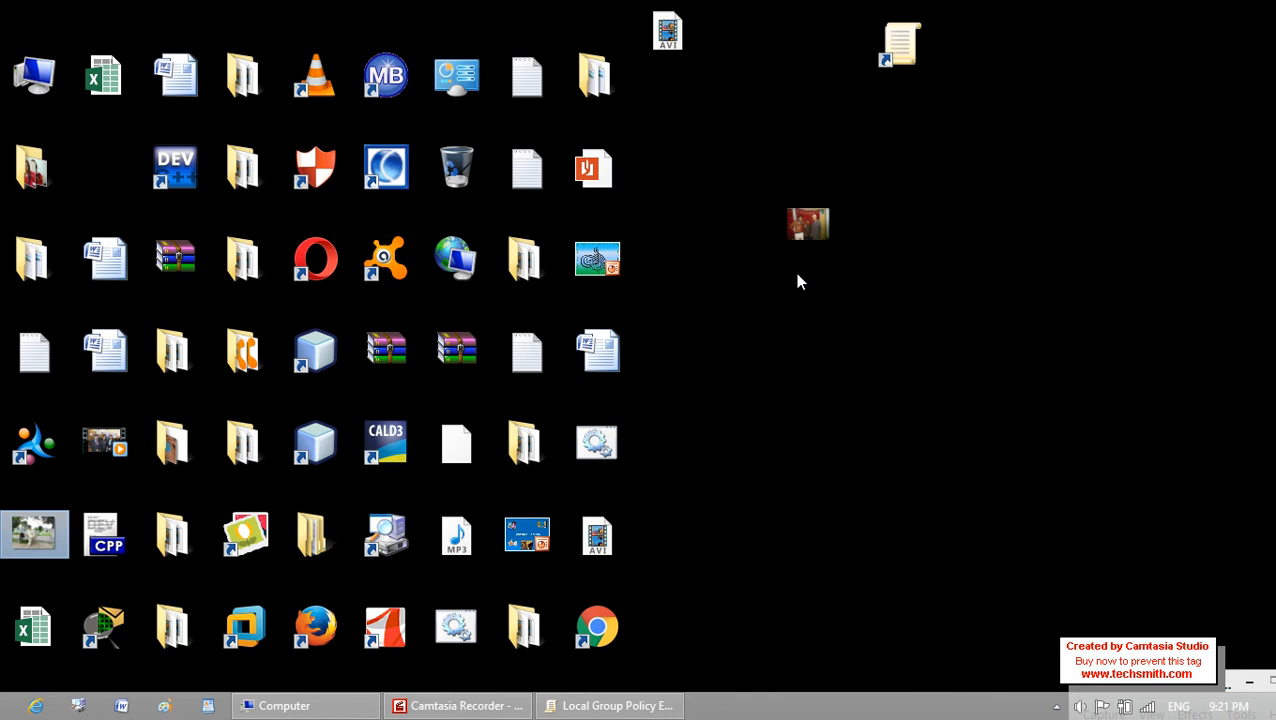
click(803, 240)
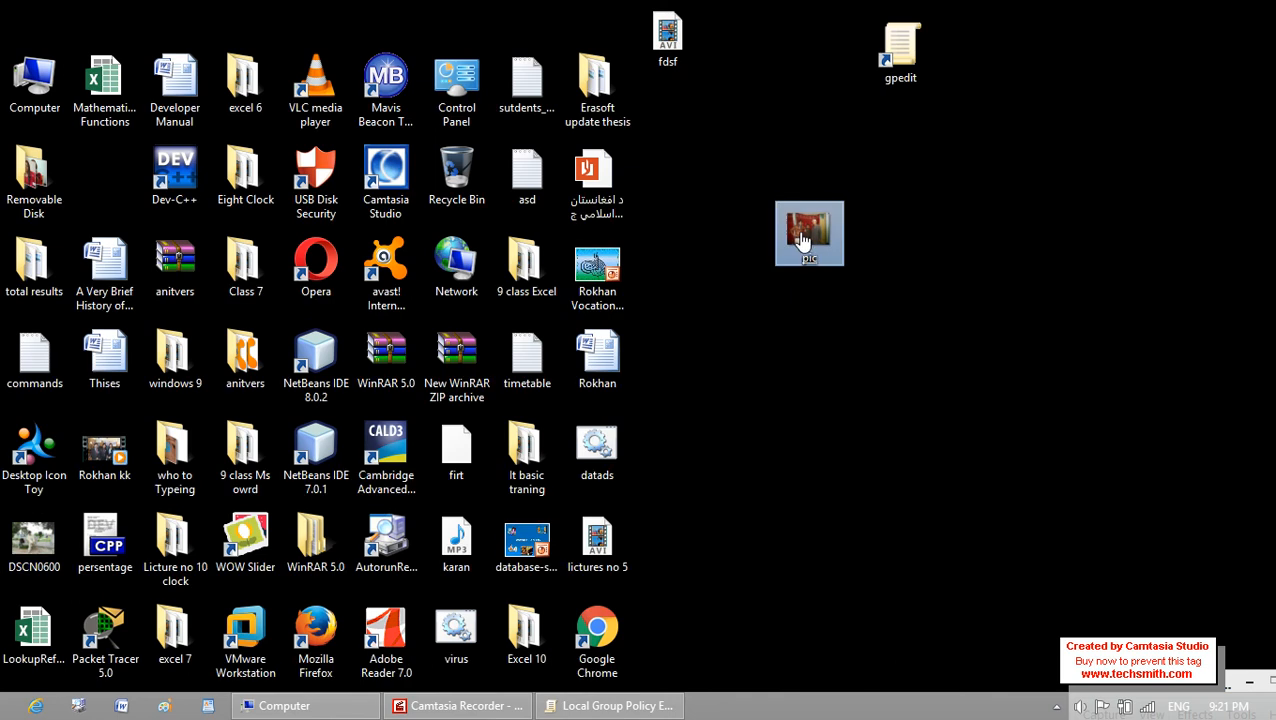
right_click(803, 240)
click(843, 246)
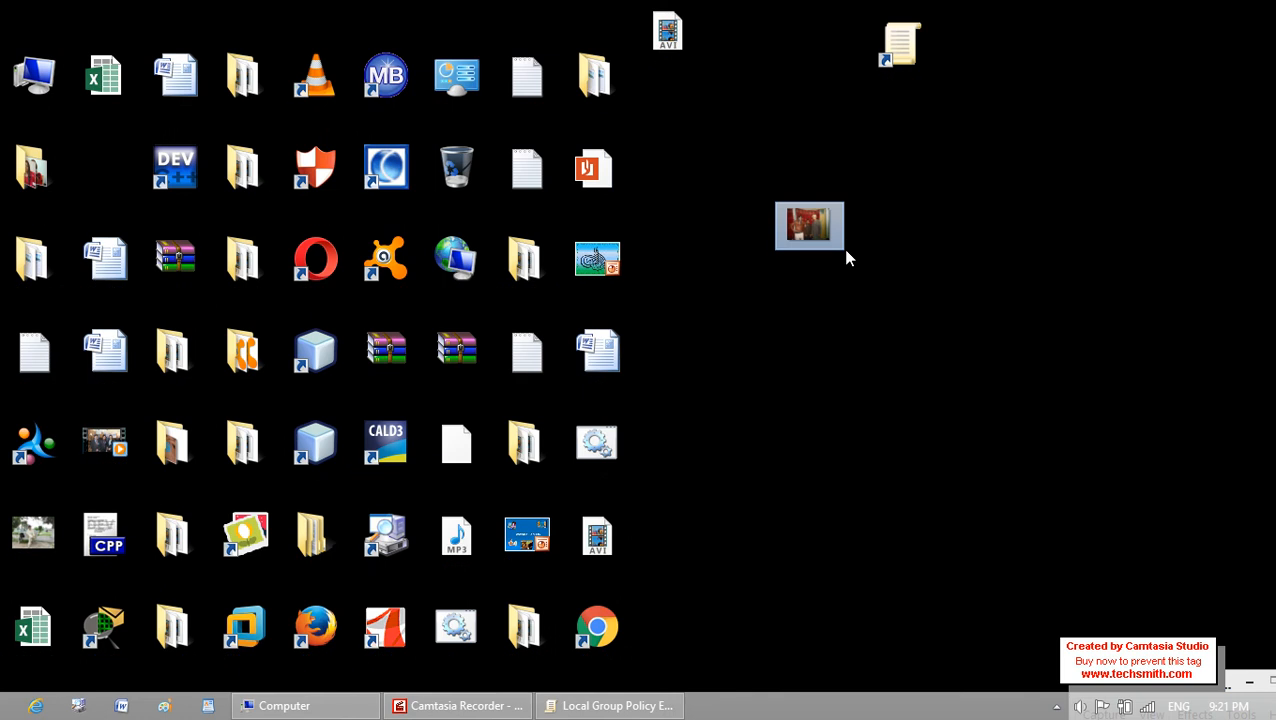
Try the Earth and Windows default themes in the desktop's personalization settings, and close the settings and the Run dialog.
key(super+r)
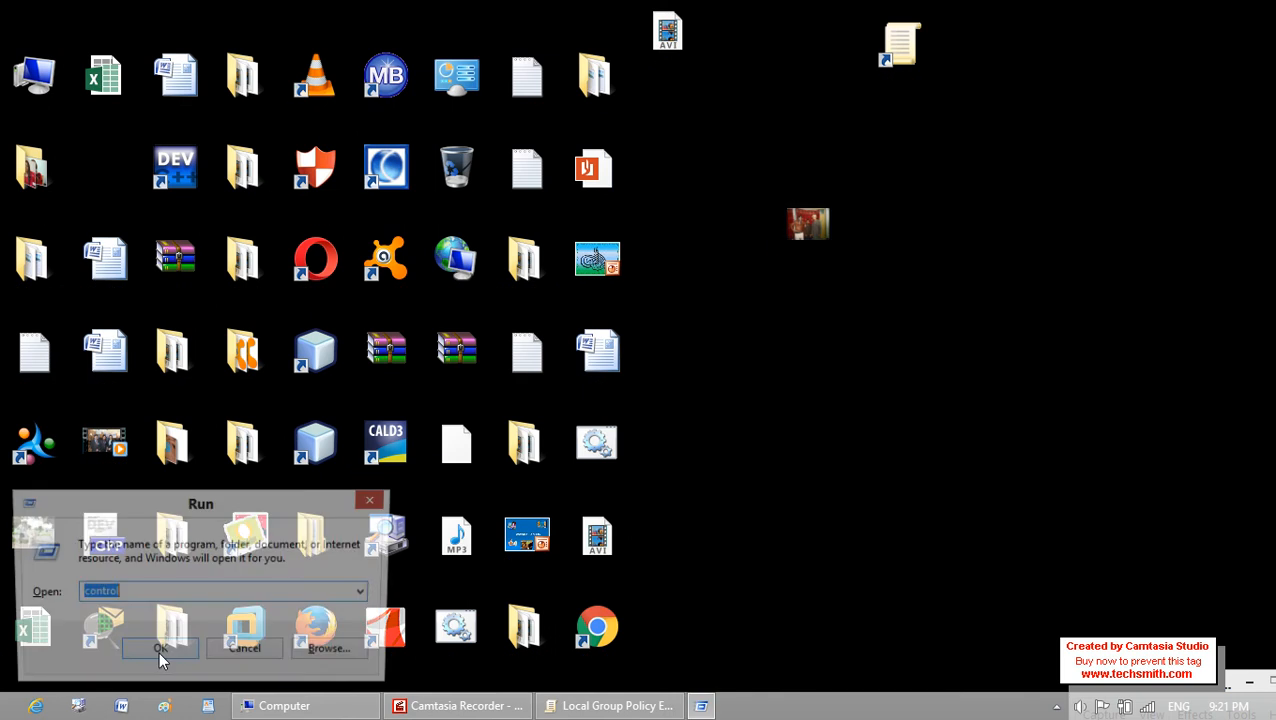
key(BackSpace)
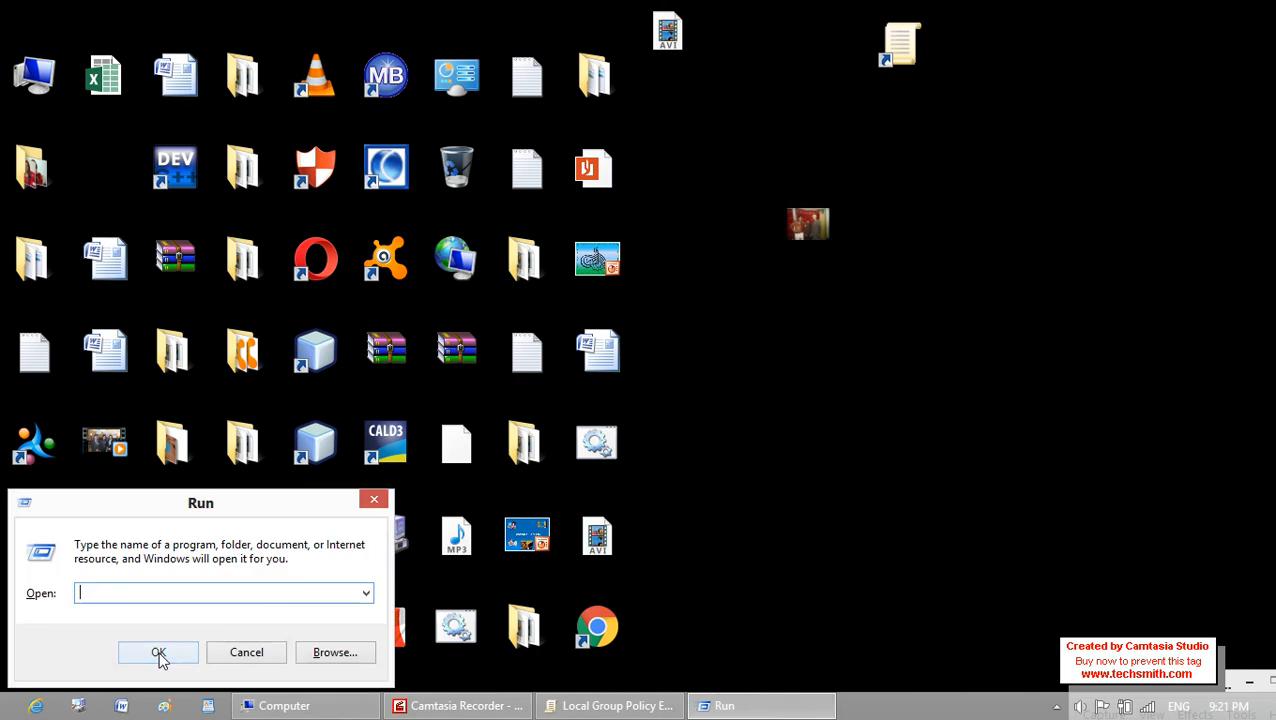
right_click(684, 390)
click(746, 612)
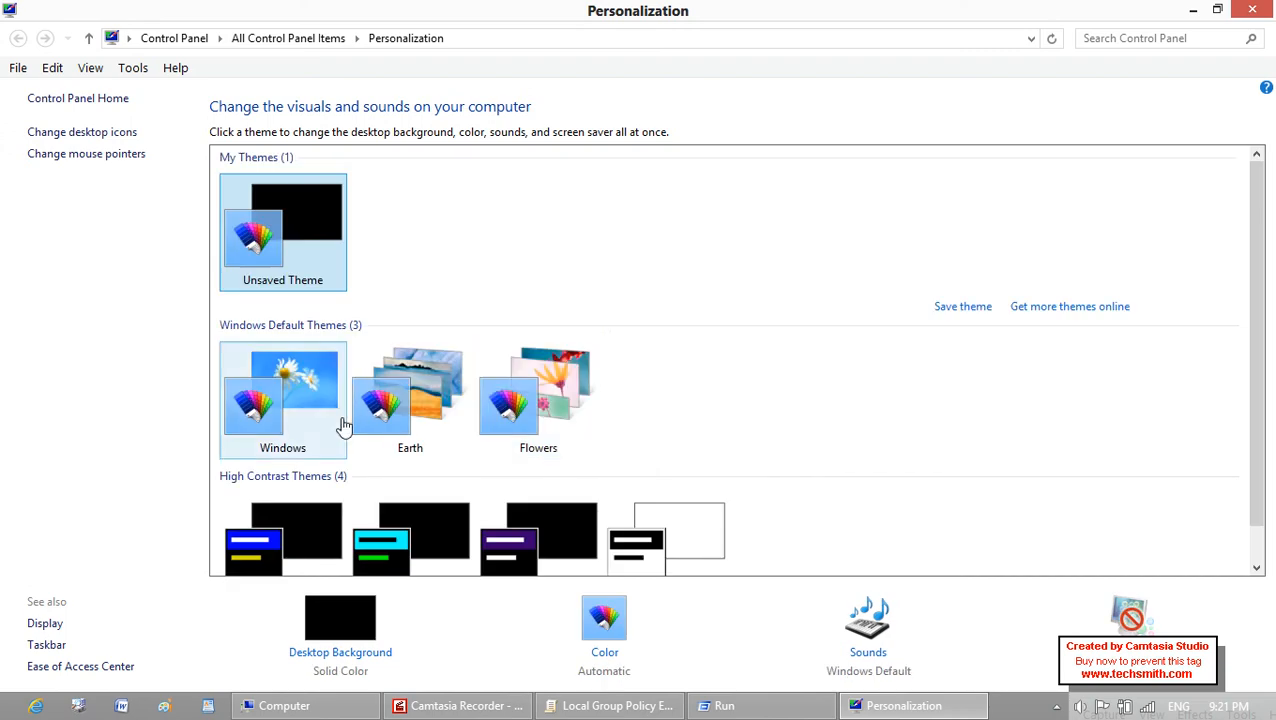
click(408, 400)
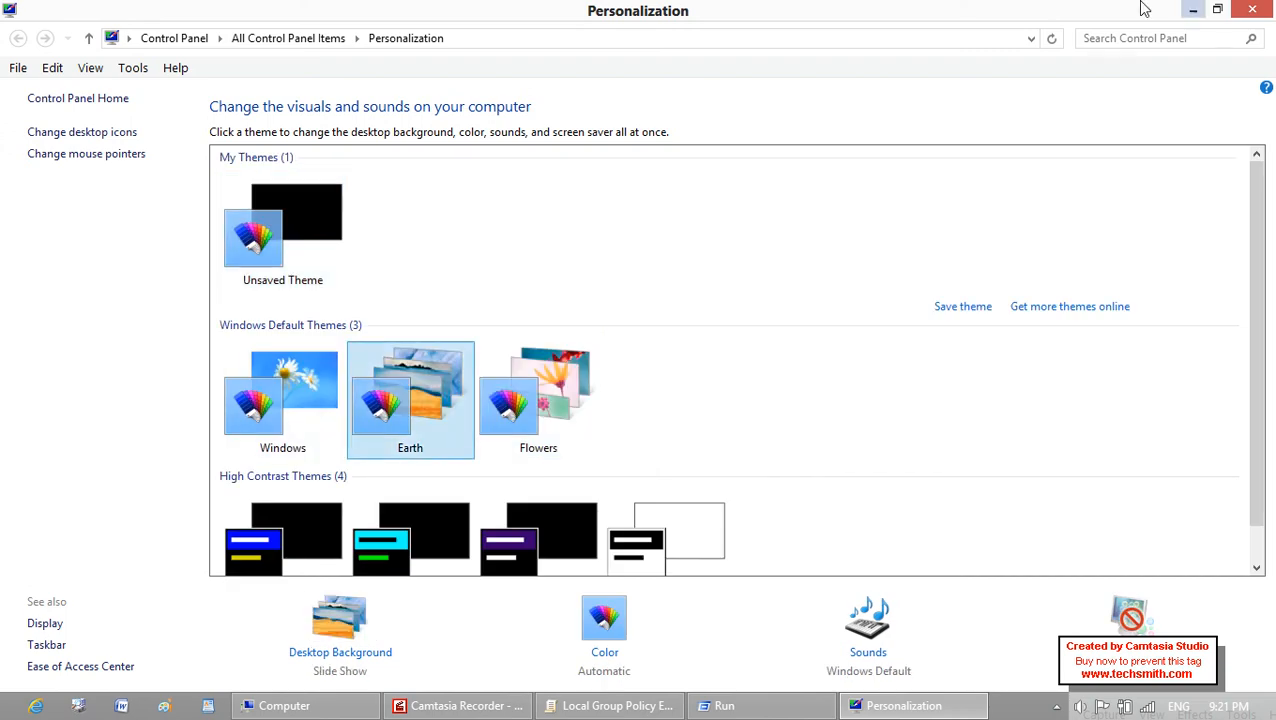
click(1217, 9)
drag(1118, 103, 920, 2)
click(283, 398)
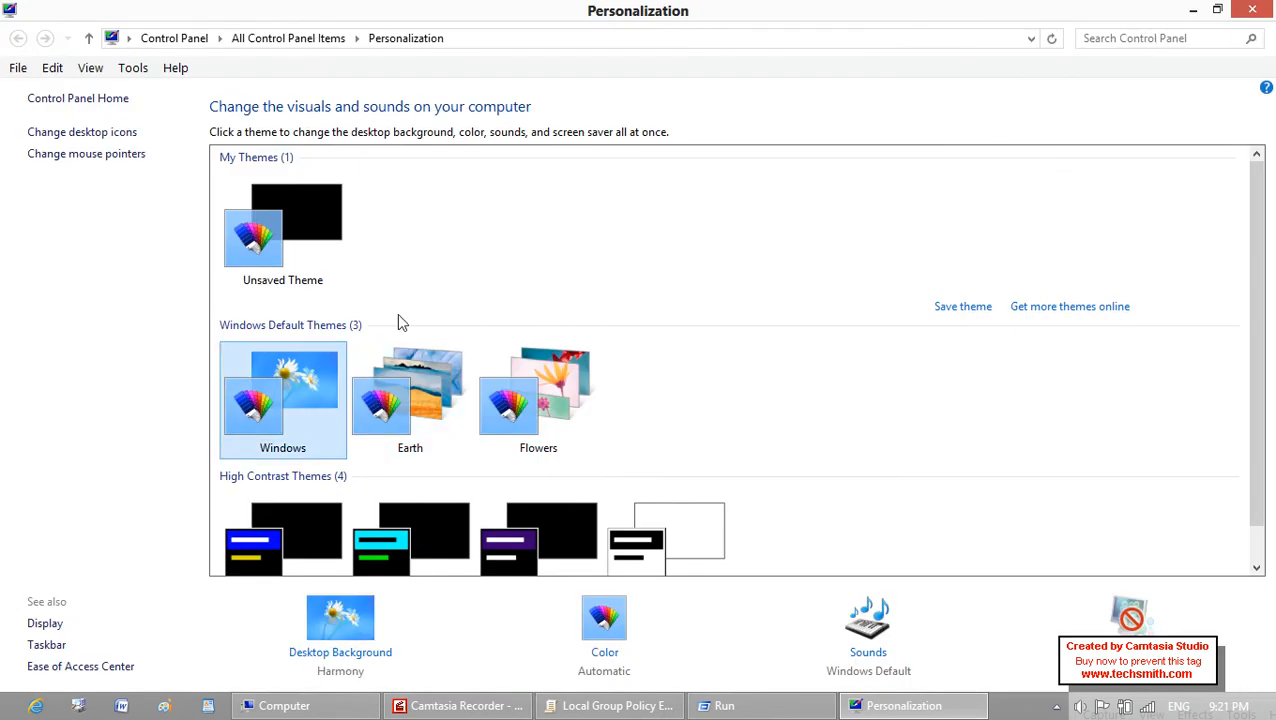
click(1266, 9)
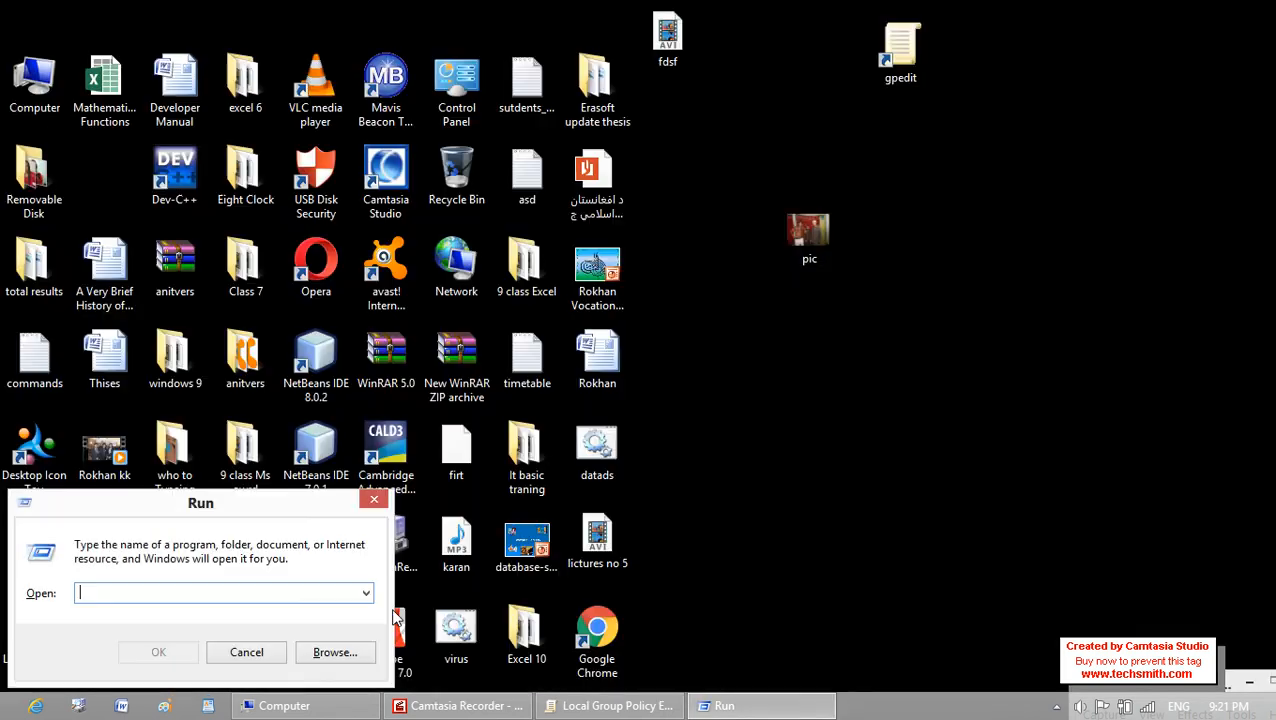
click(275, 652)
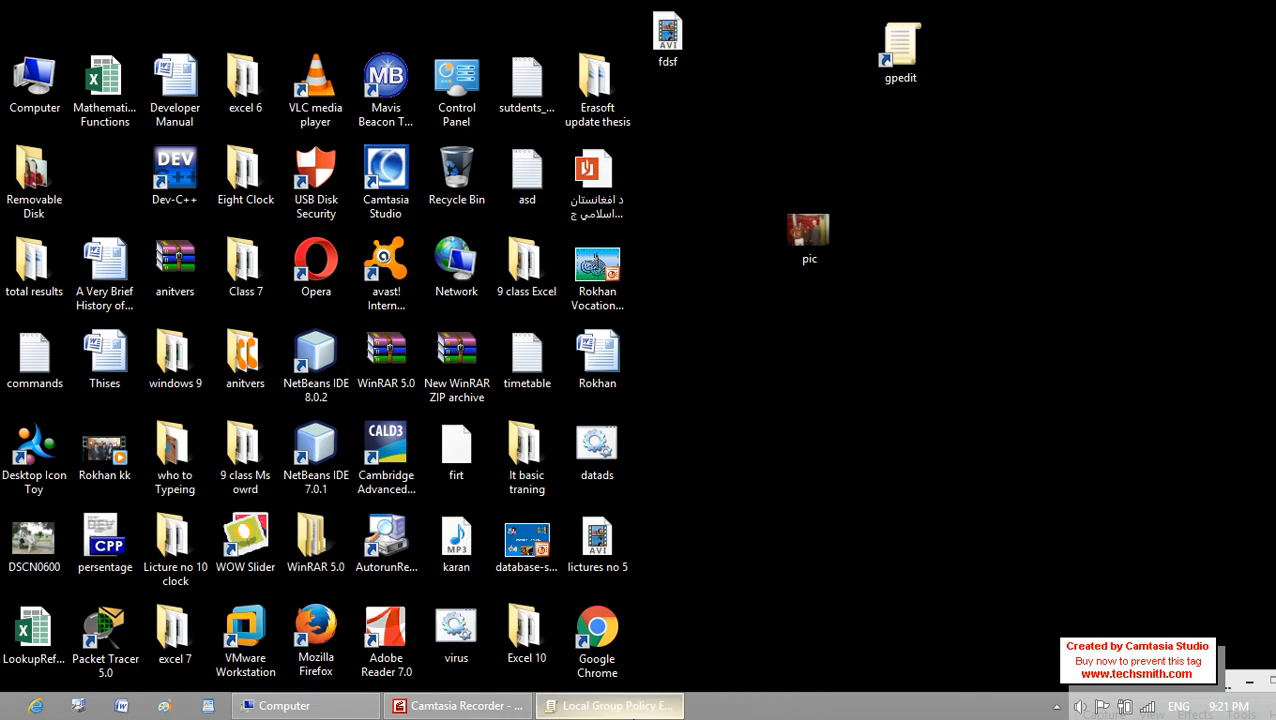
Return to the Local Group Policy Editor, set the Allow only bitmapped wallpaper policy to Disabled and apply it.
click(633, 710)
click(690, 332)
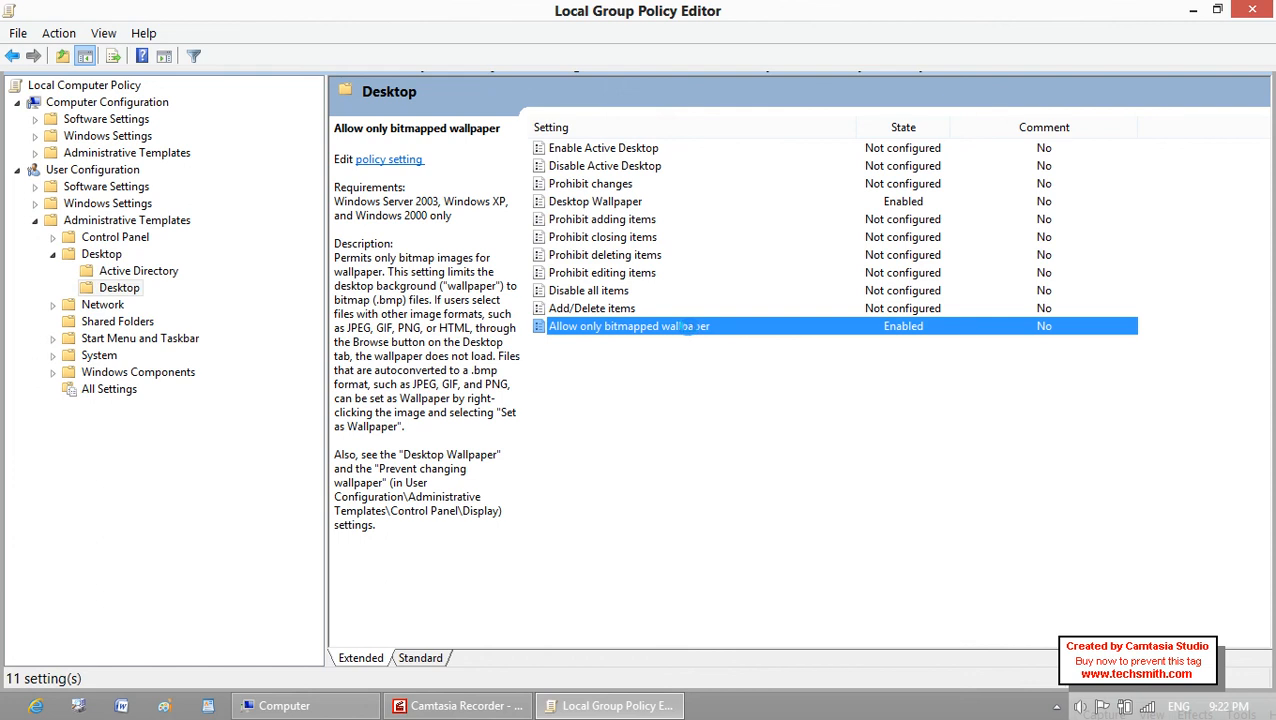
double_click(688, 327)
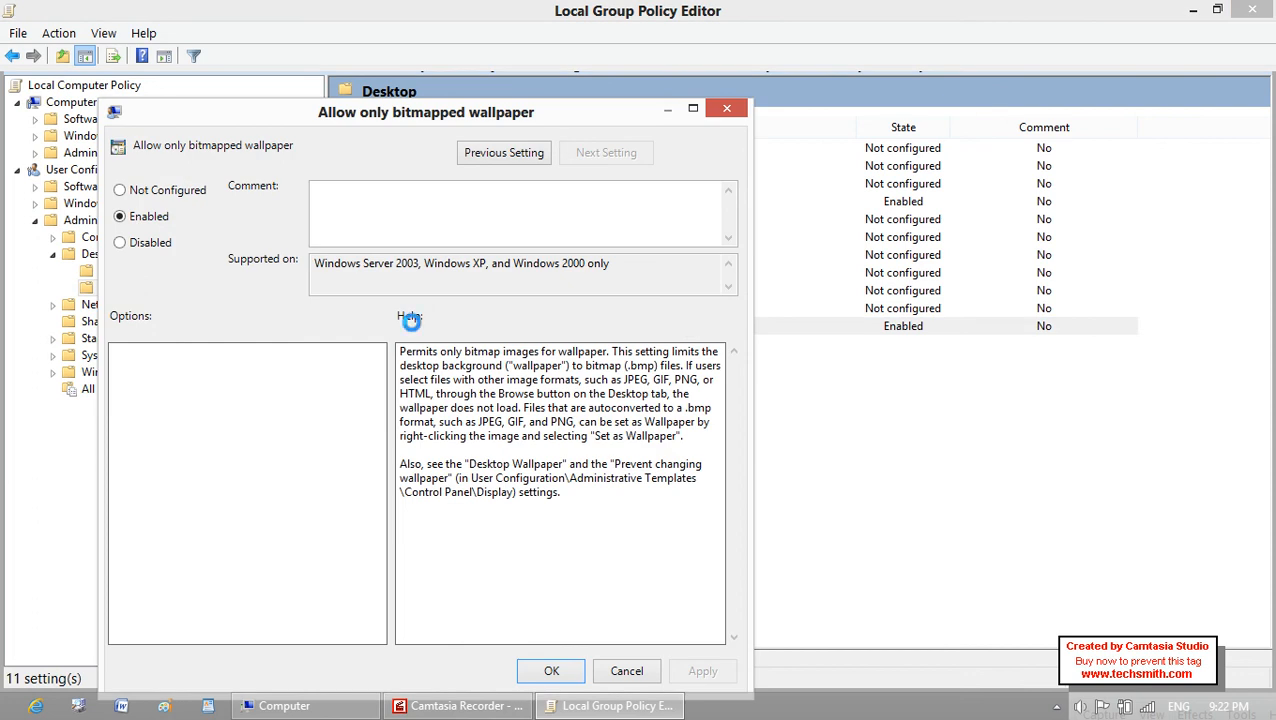
click(162, 193)
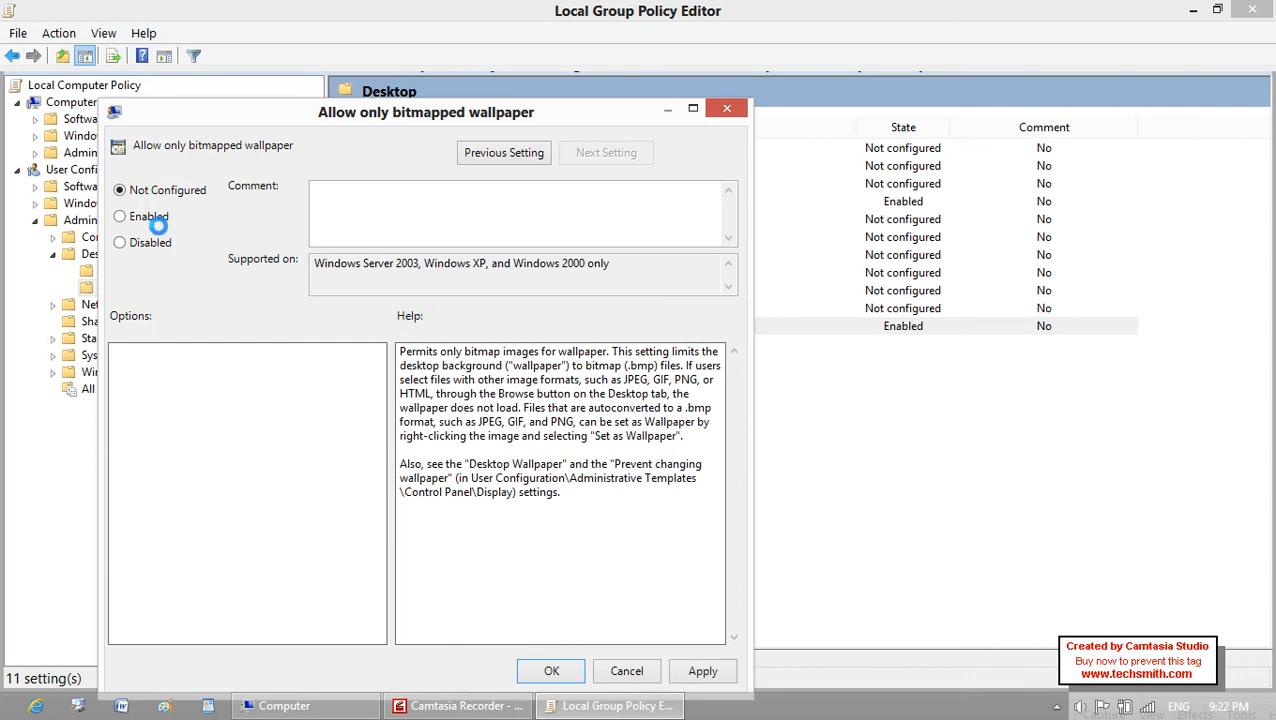
click(160, 219)
click(162, 242)
click(692, 670)
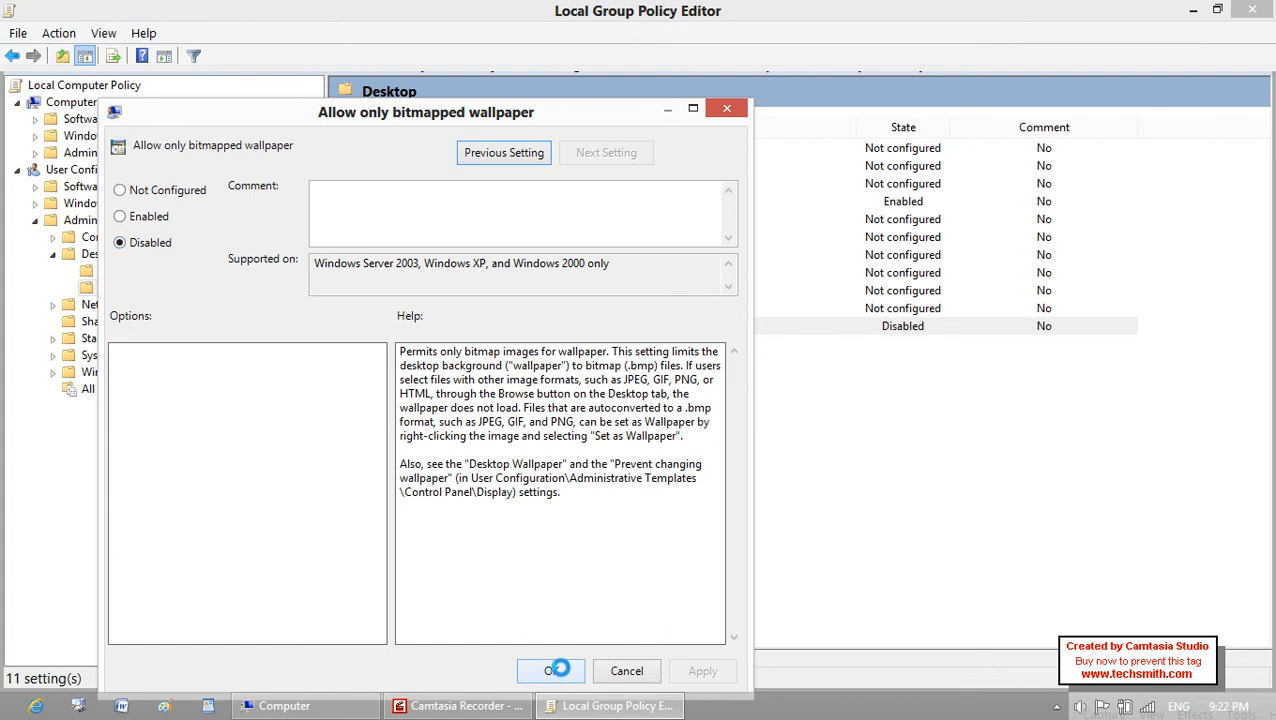
click(561, 668)
Minimize the policy editor and try again to set the pic image as the desktop background.
click(1192, 10)
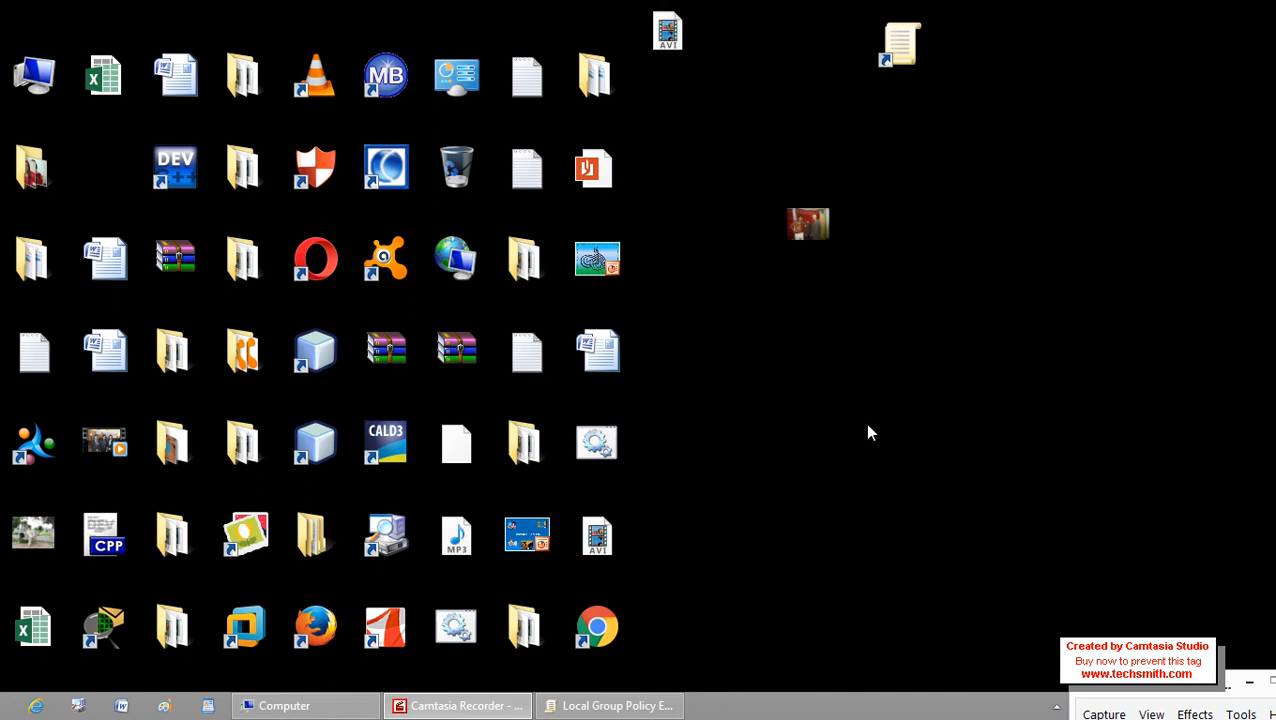
double_click(832, 212)
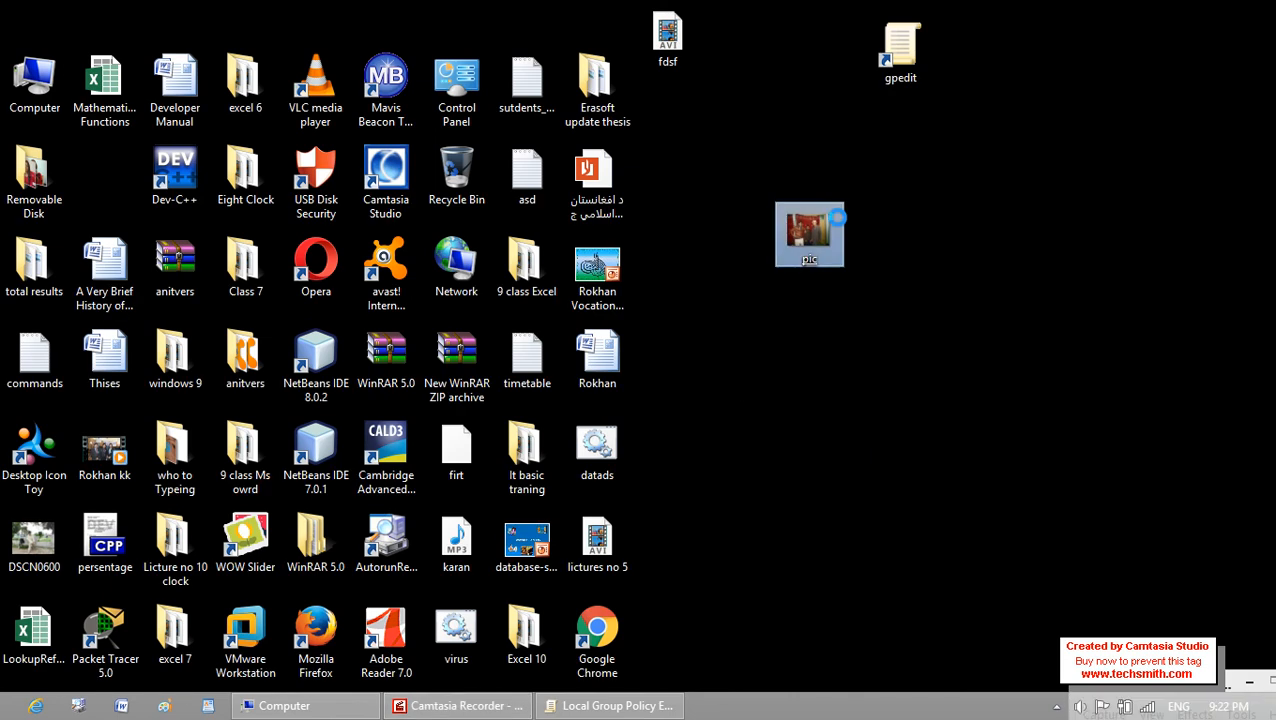
right_click(834, 208)
click(882, 243)
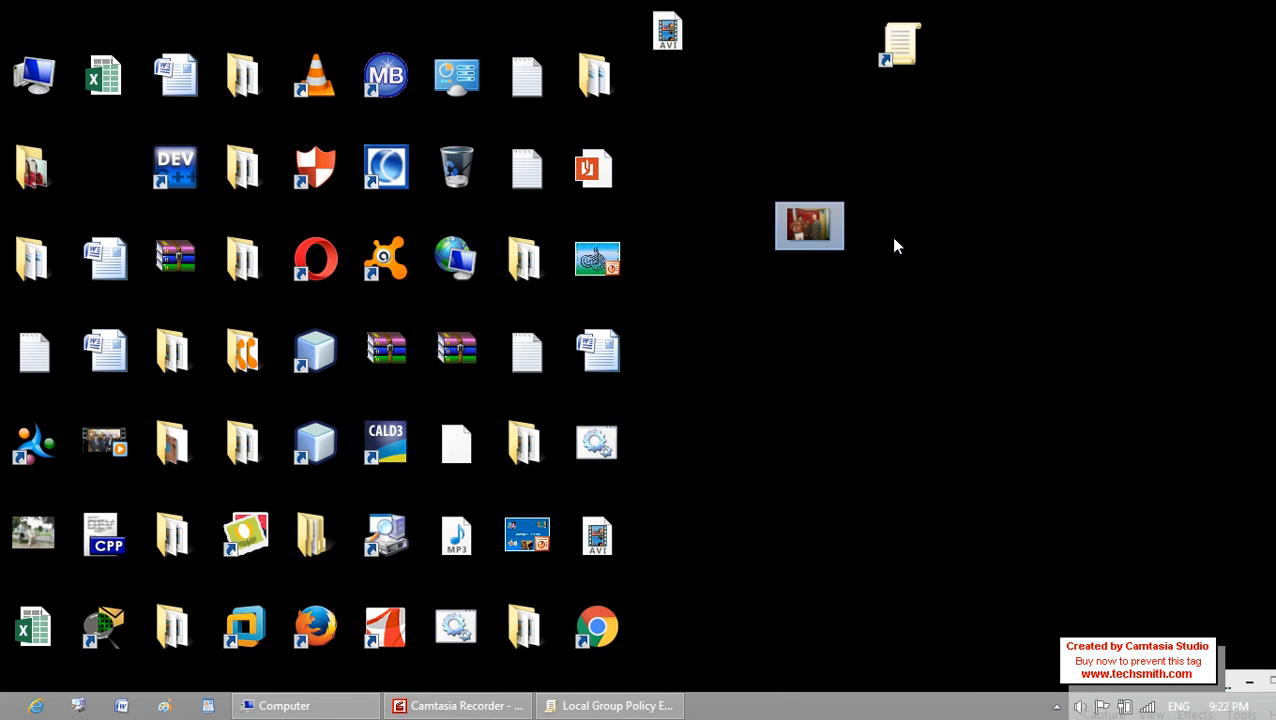
Remove the .JPG extension after PIC in the Desktop Wallpaper policy's wallpaper name, apply the change and close the policy editor.
click(607, 706)
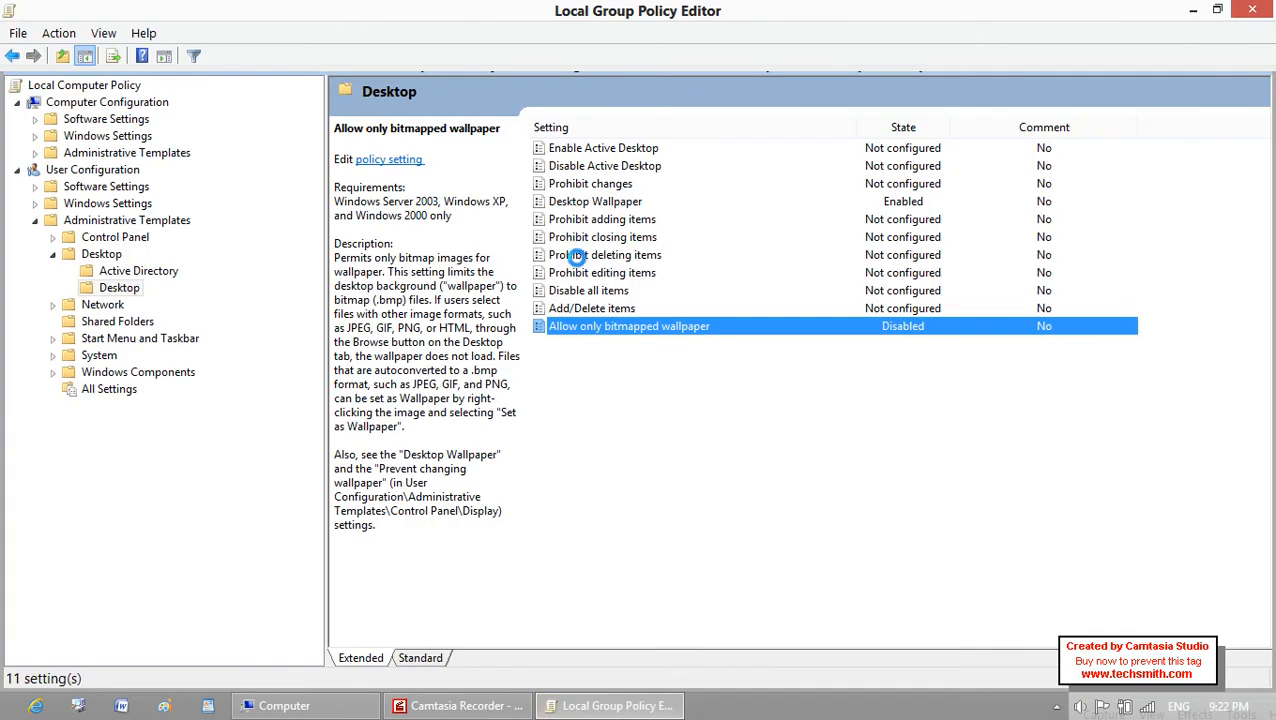
click(576, 204)
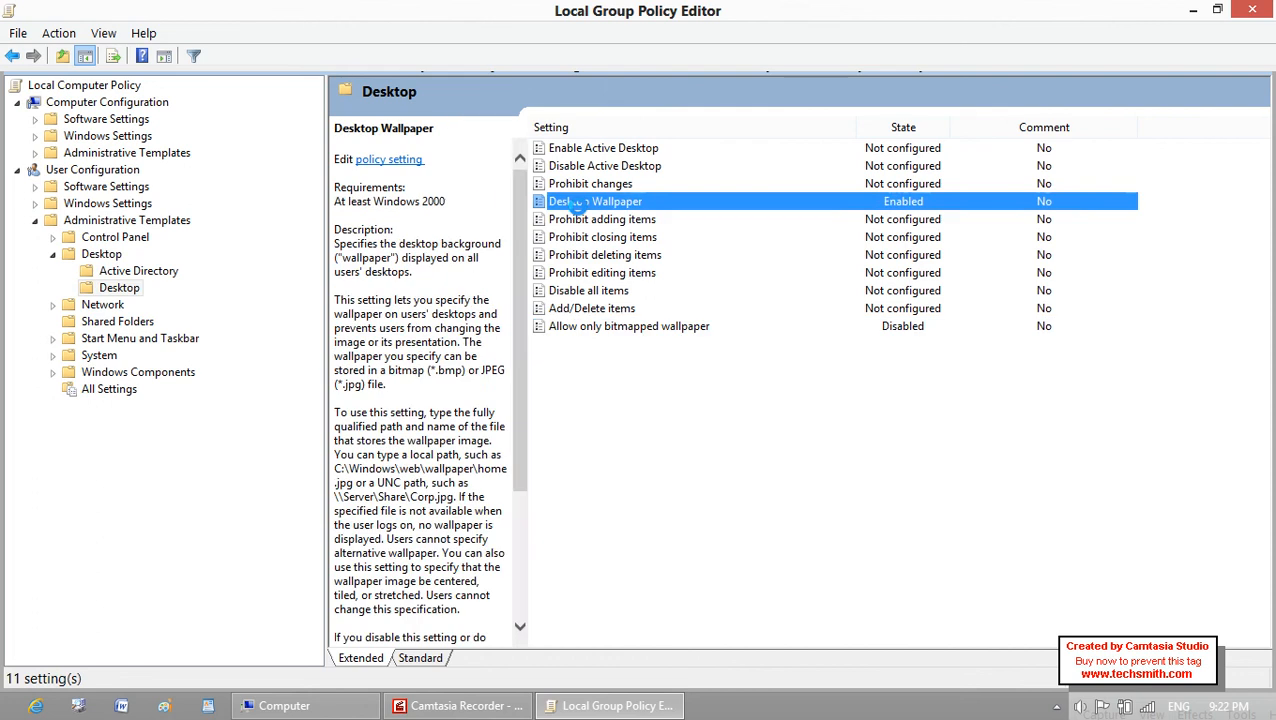
double_click(576, 204)
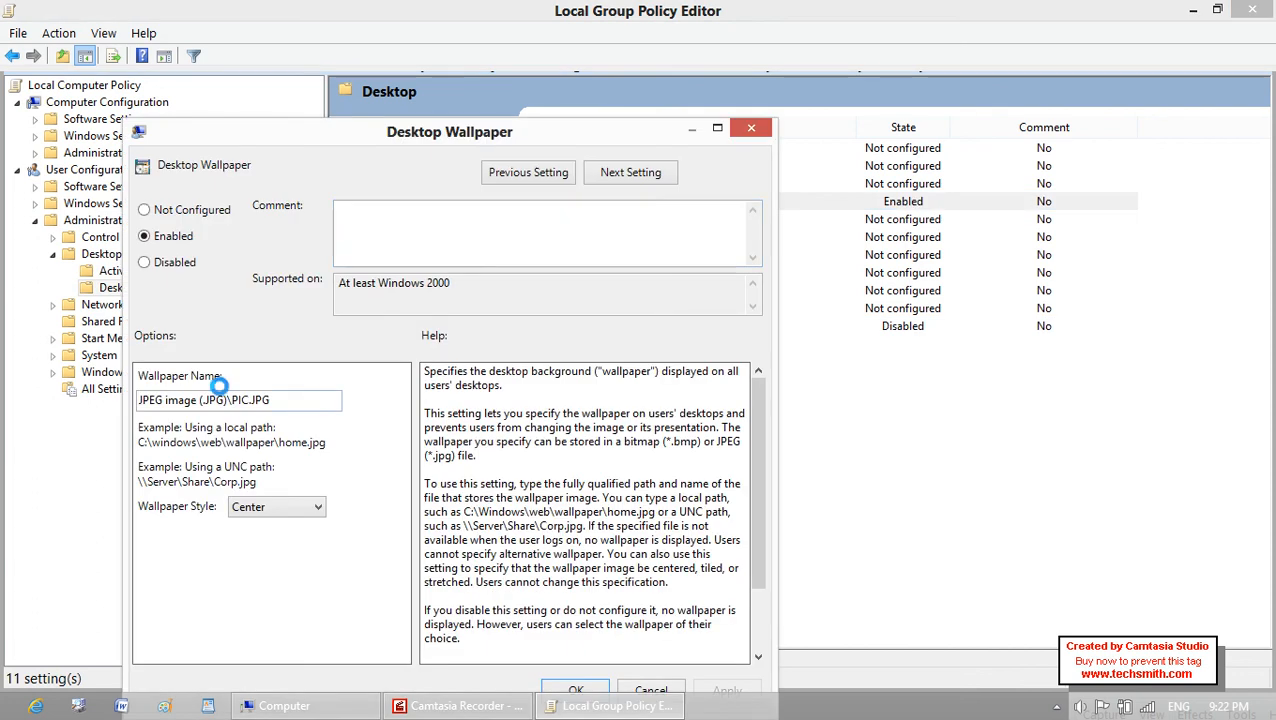
drag(300, 400, 244, 400)
key(BackSpace)
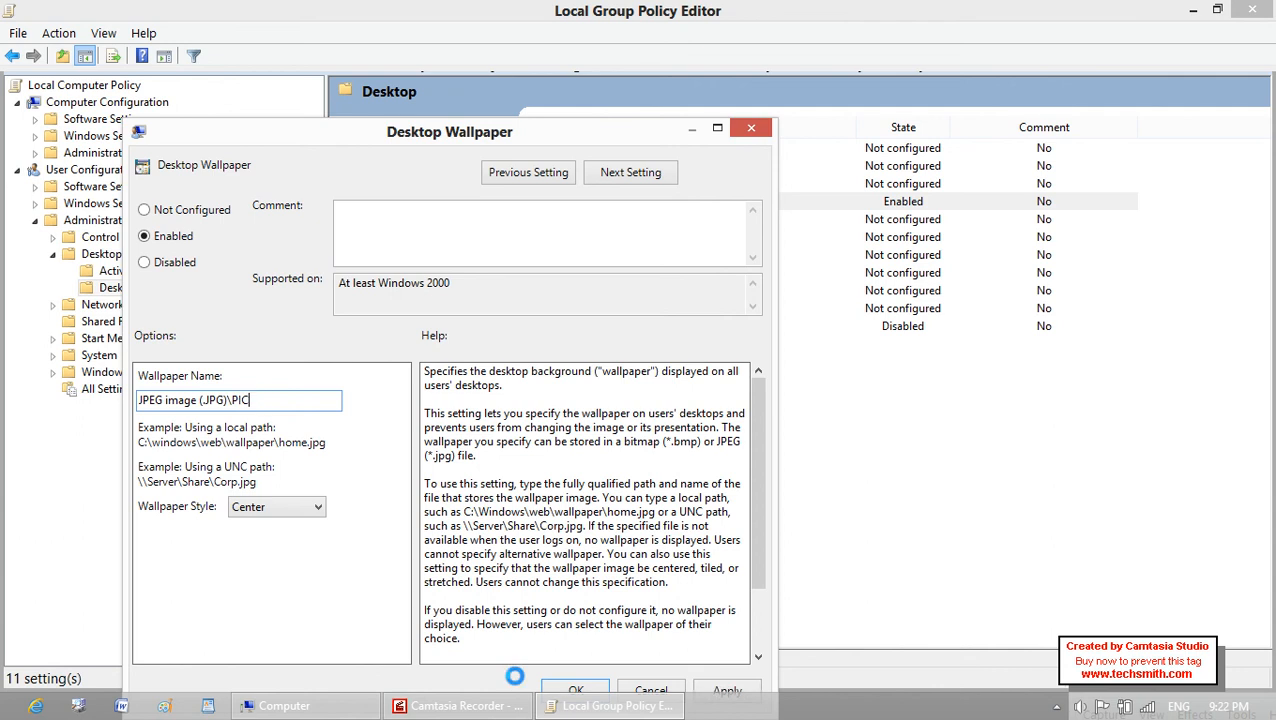
click(727, 690)
click(576, 690)
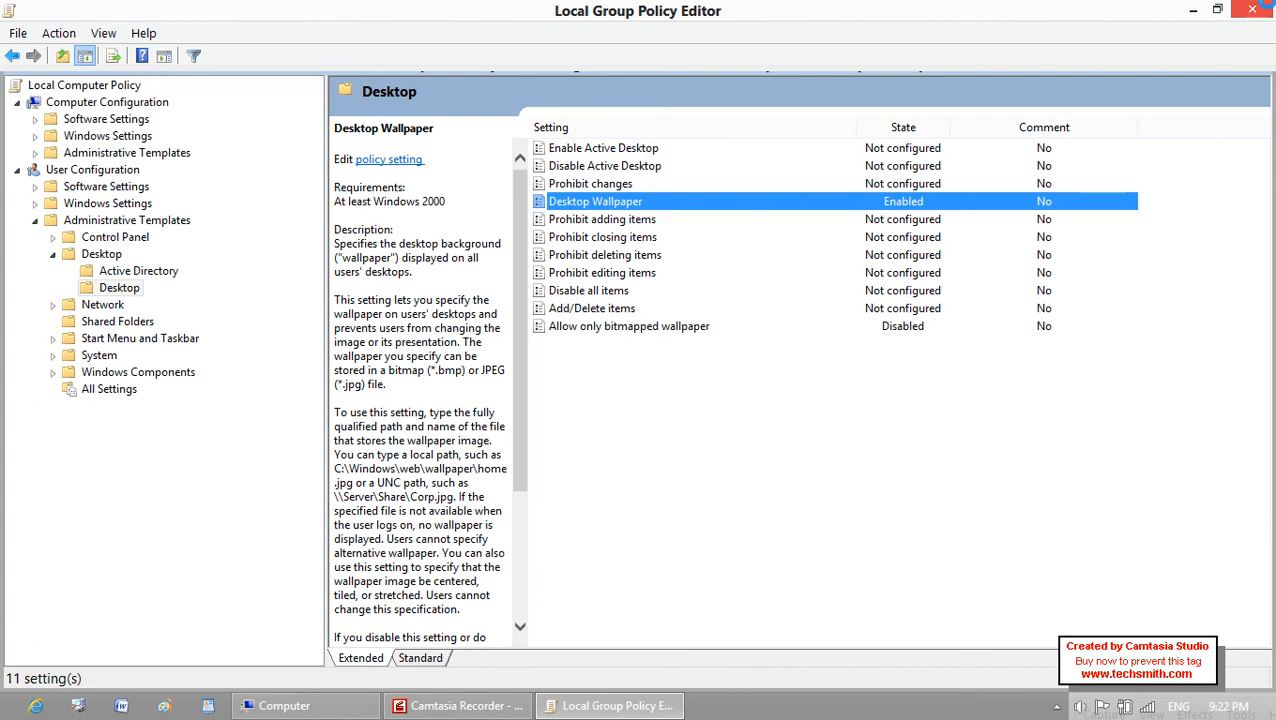
click(1252, 9)
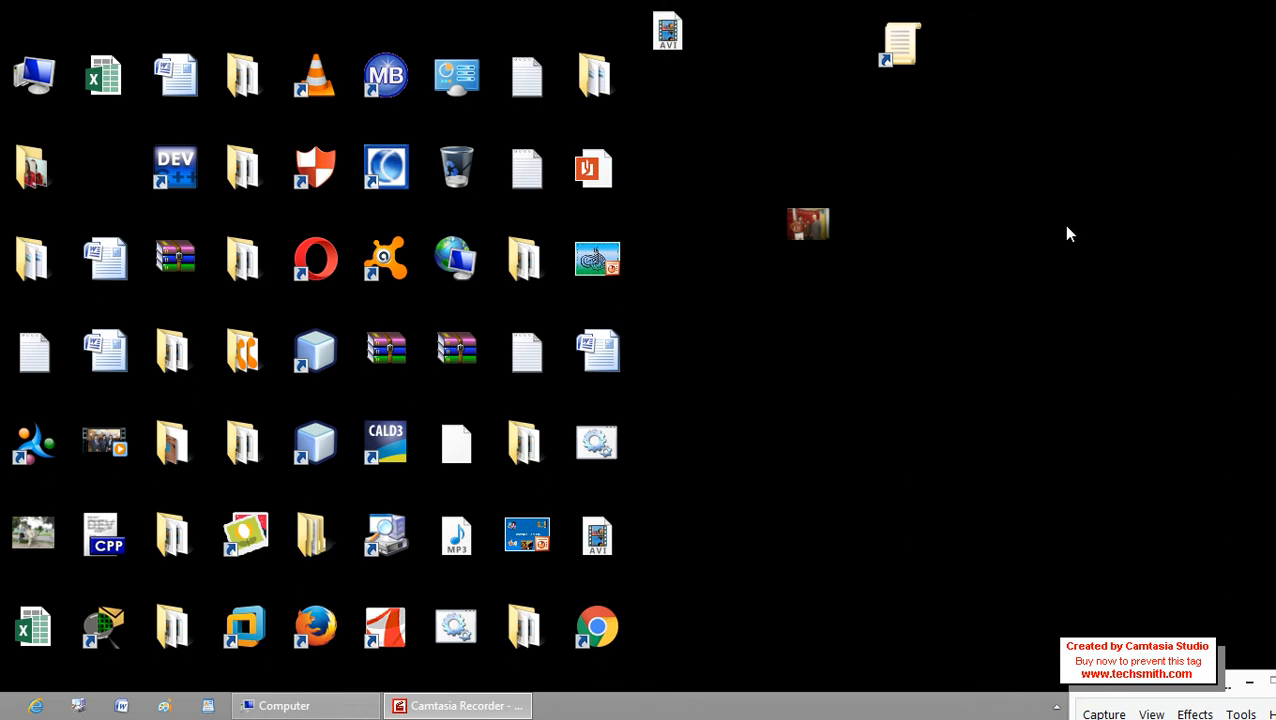
Switch to Camtasia Studio, bring back the Camtasia Recorder window and dismiss the minimizing tip.
click(503, 705)
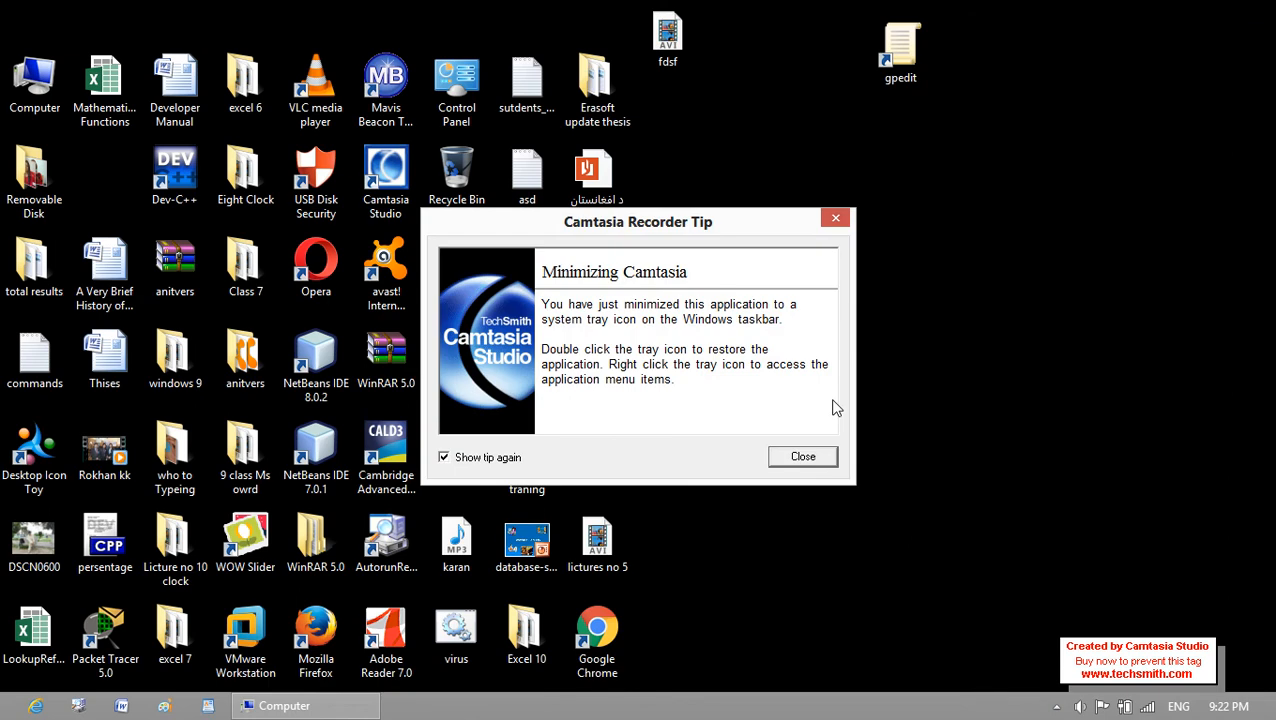
click(811, 456)
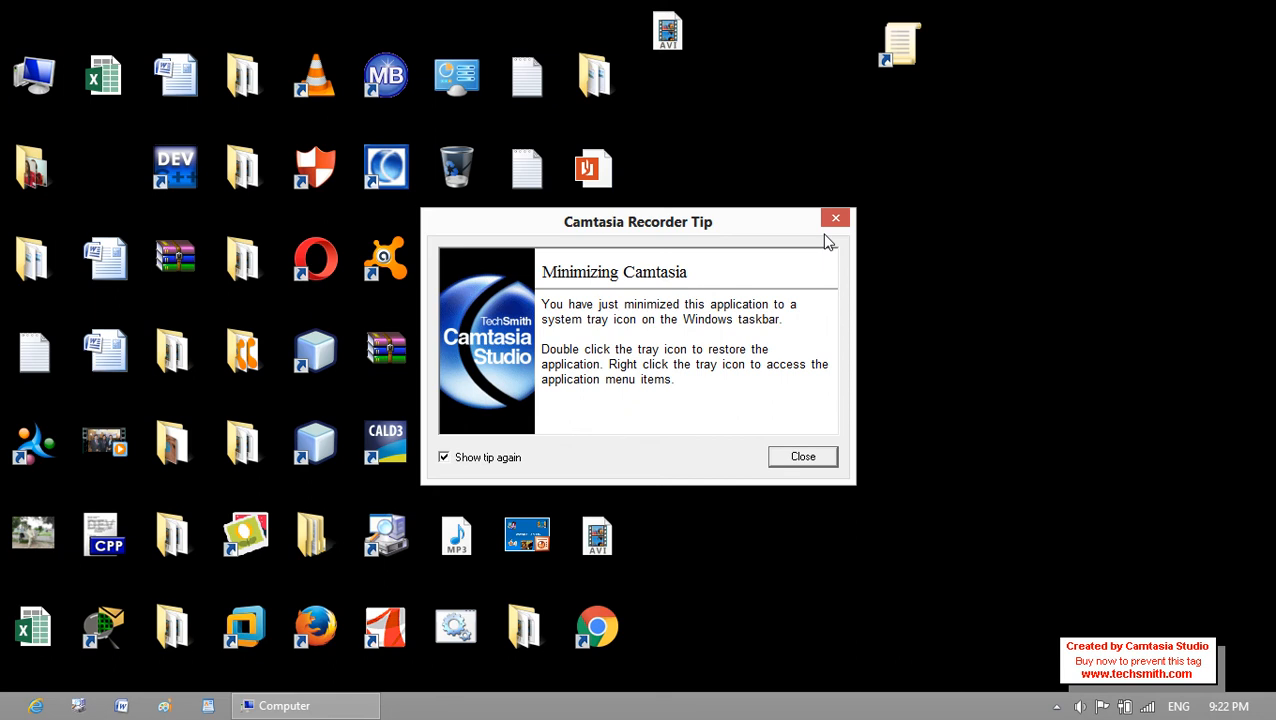
double_click(393, 176)
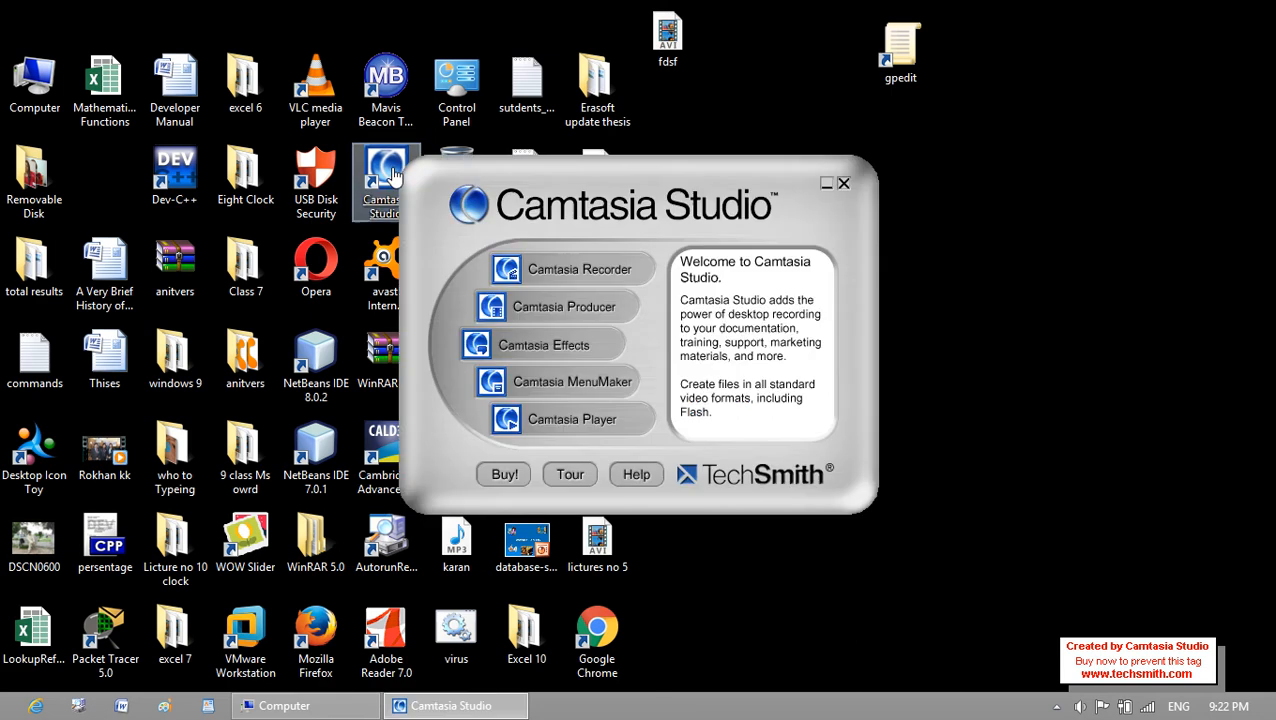
click(549, 273)
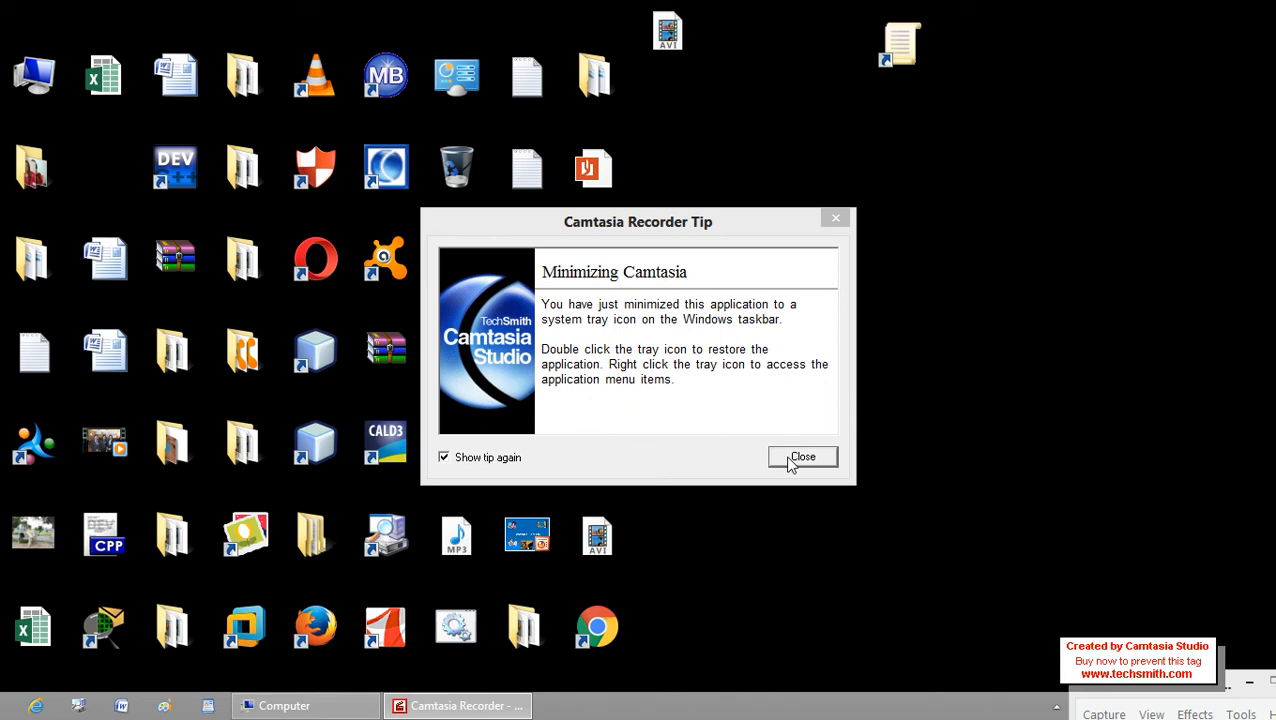
click(835, 218)
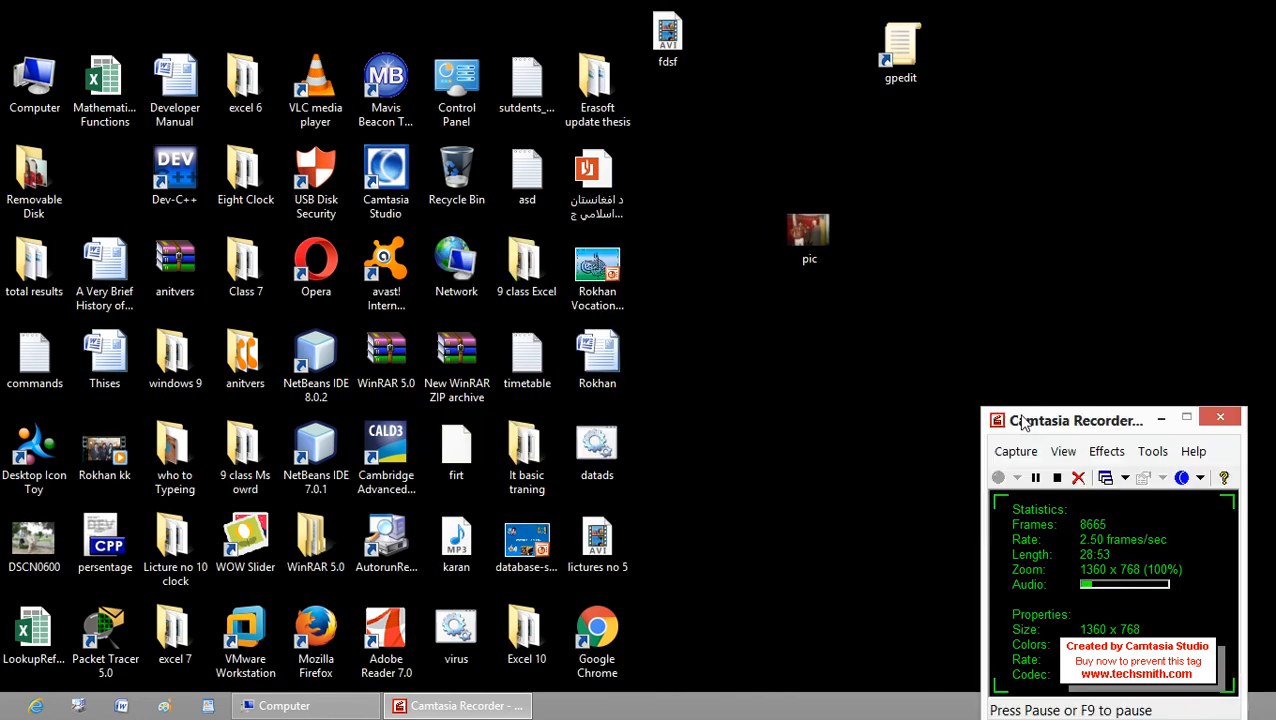